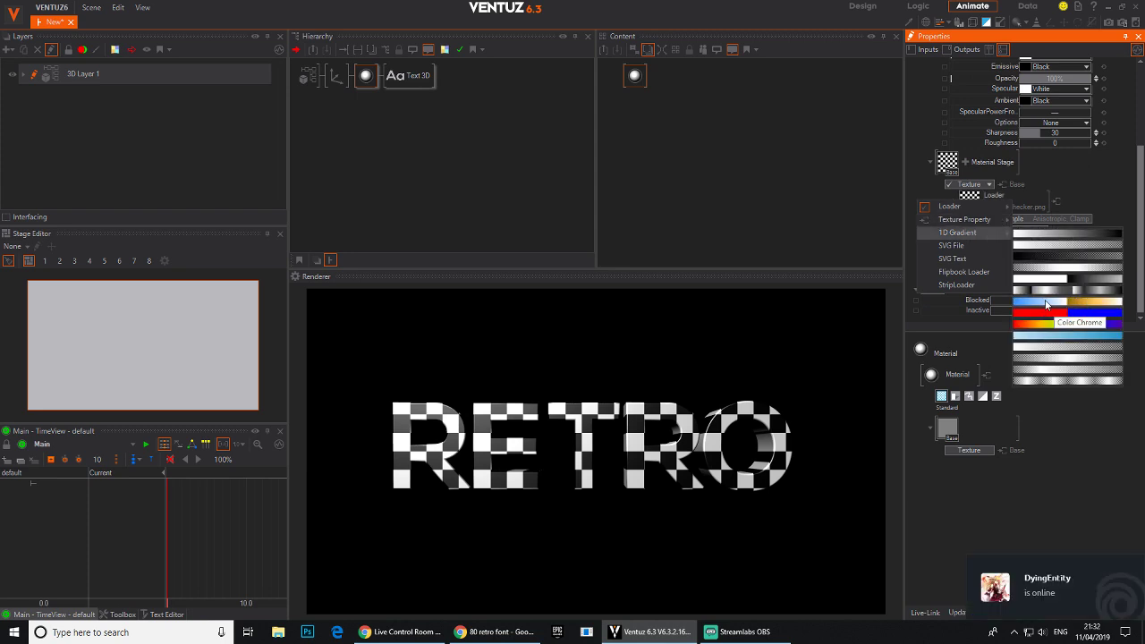
Step: Texture the text material with the Color Chrome 1D gradient and shift its middle white stop to position 110
left_click(1079, 302)
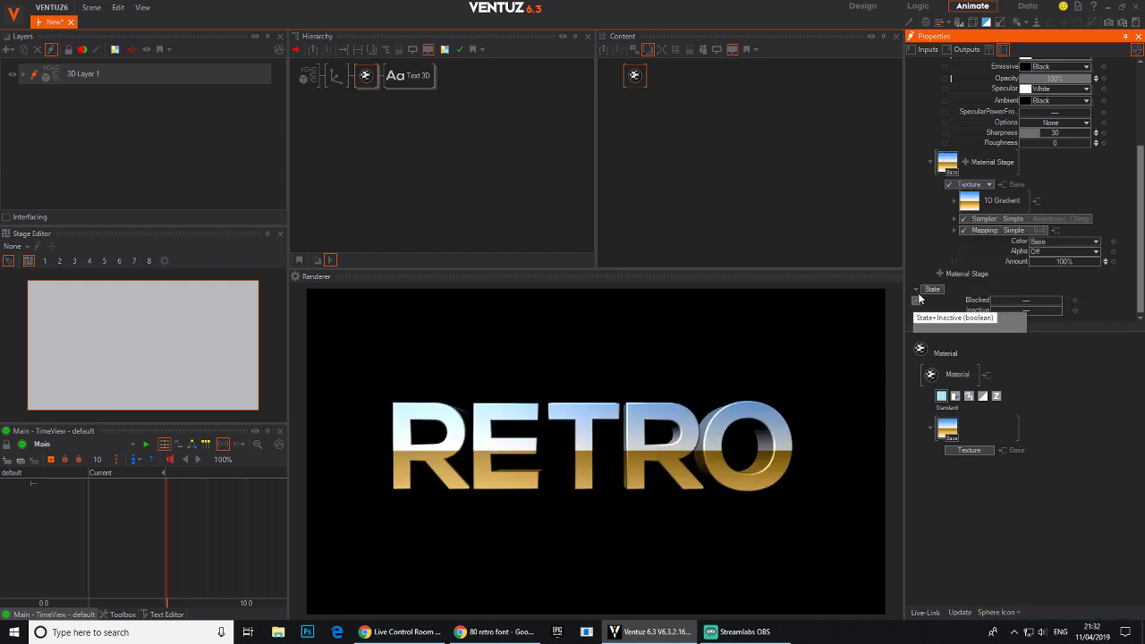
left_click(973, 202)
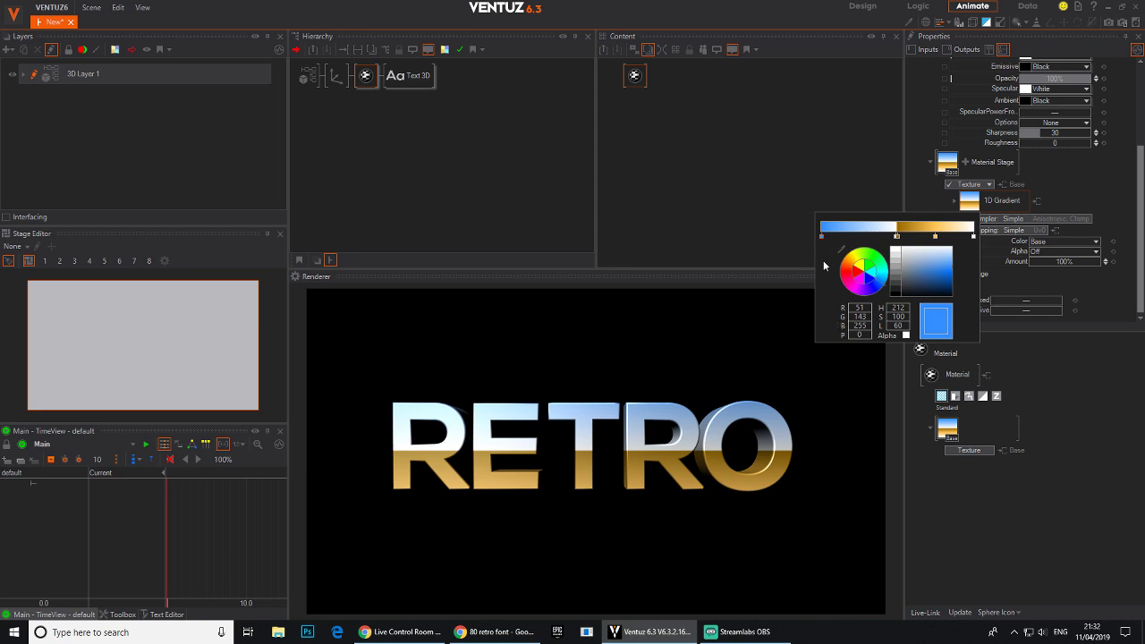
left_click(898, 238)
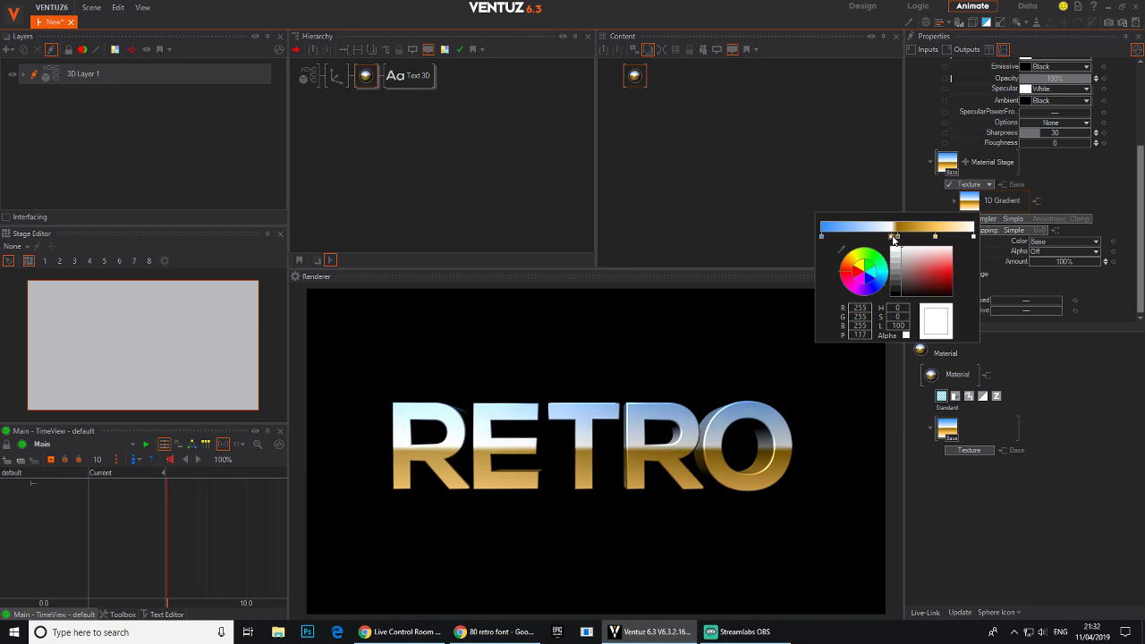
left_click_drag(899, 240, 890, 241)
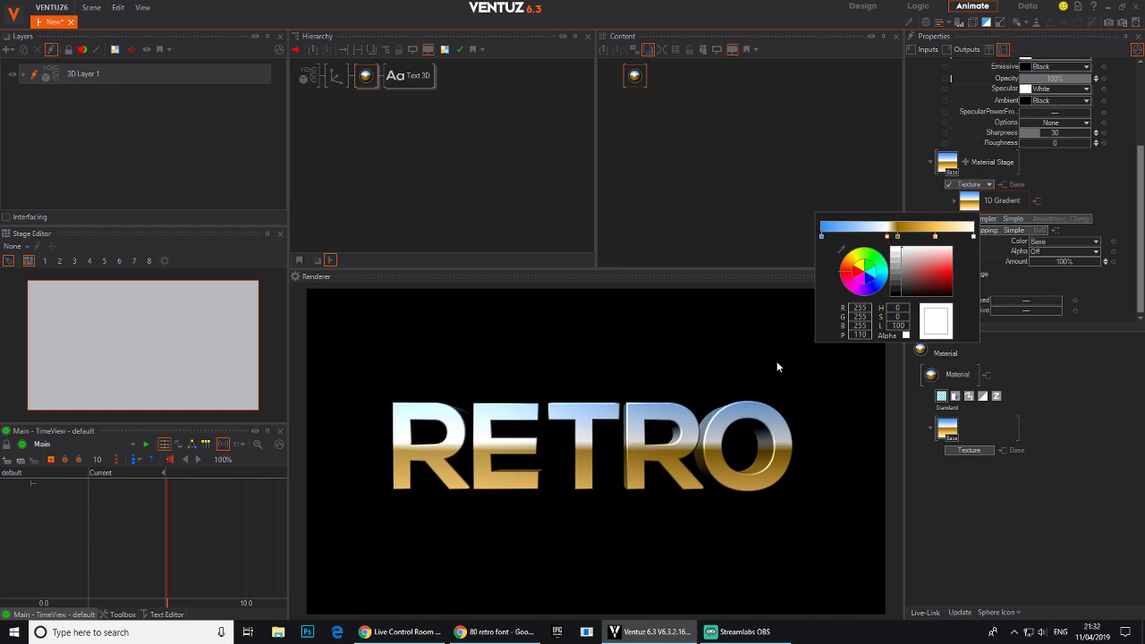
Step: Recolor the gradient's dark gold stop at position 128 to a dark purple of about RGB 55, 0, 91
left_click(898, 238)
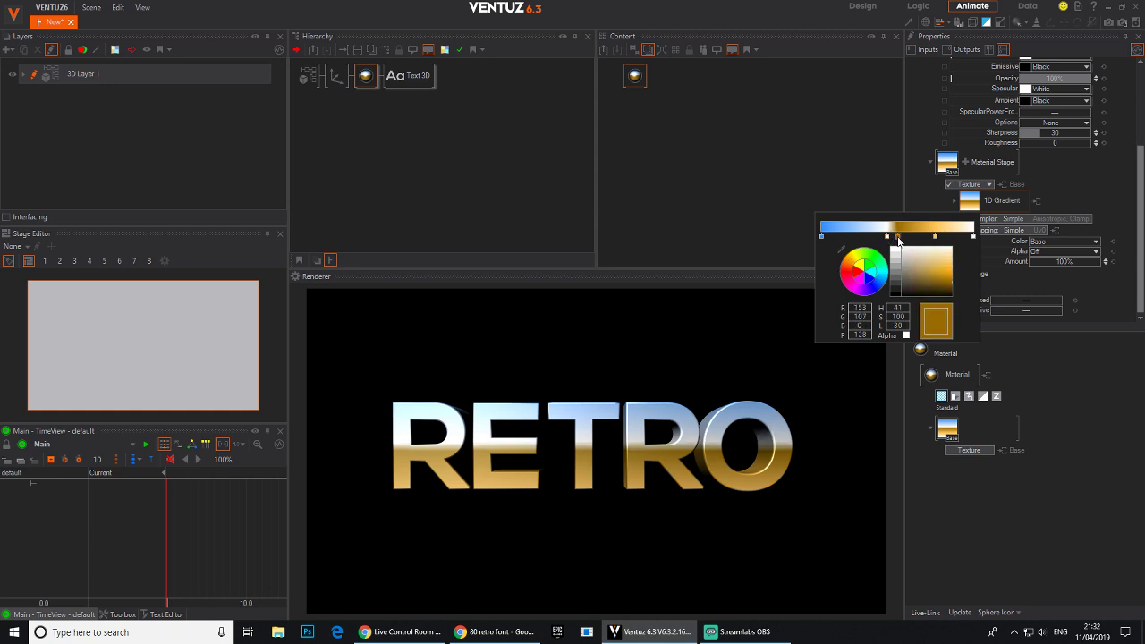
left_click(861, 295)
left_click_drag(860, 295, 864, 298)
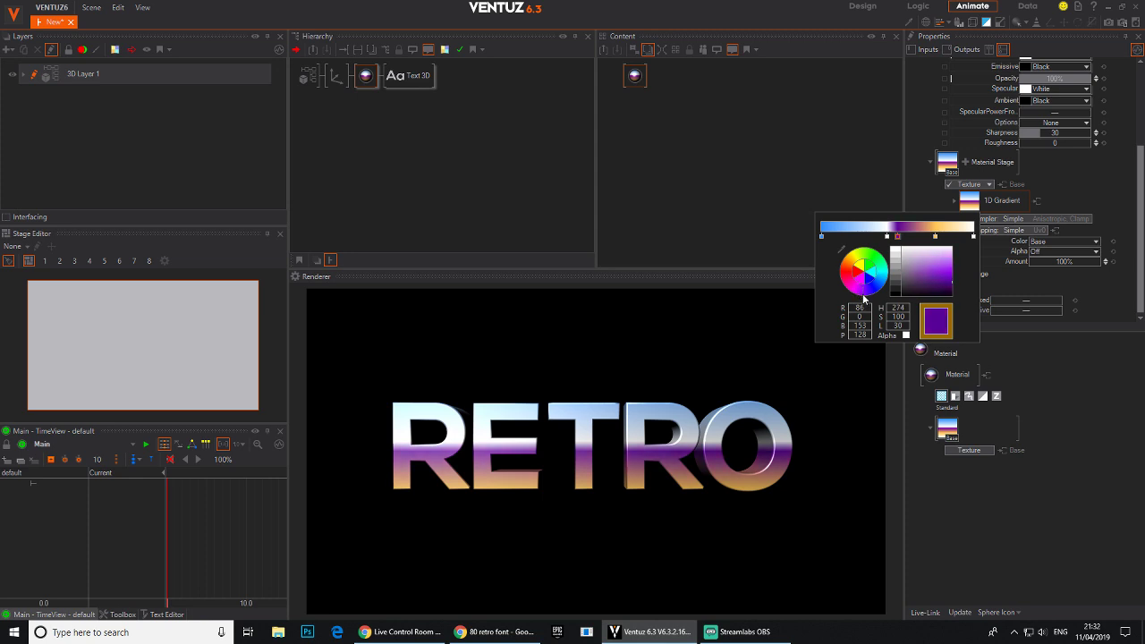
left_click_drag(951, 288, 956, 294)
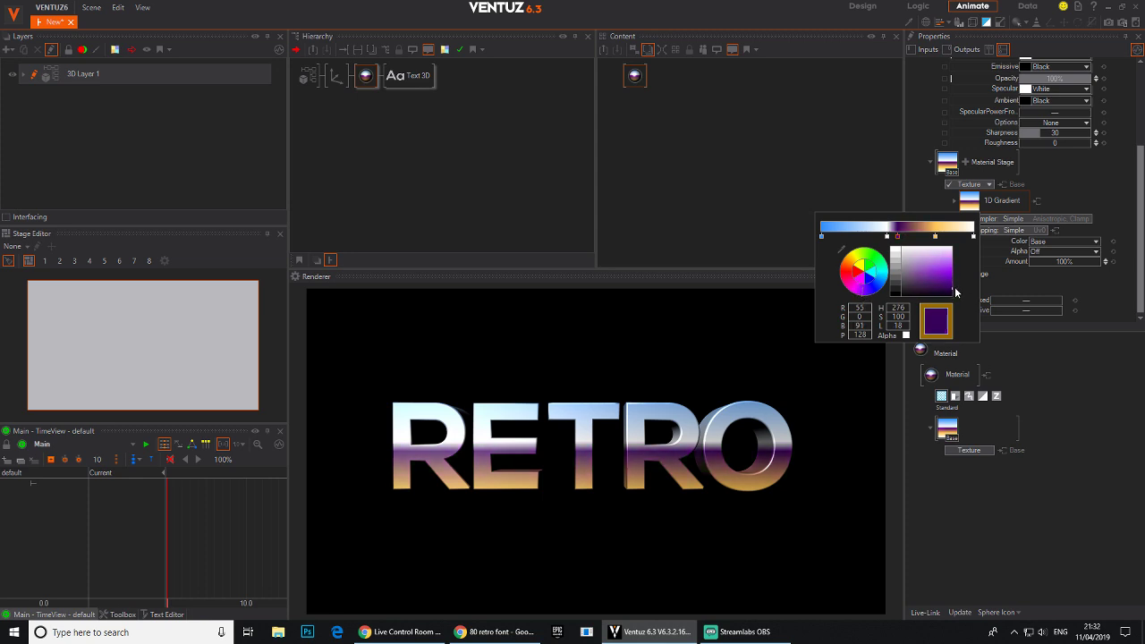
Step: Recolor the orange gradient stop to bright magenta, shift it closer to the purple stop, and move the last white stop to position 199
left_click(935, 237)
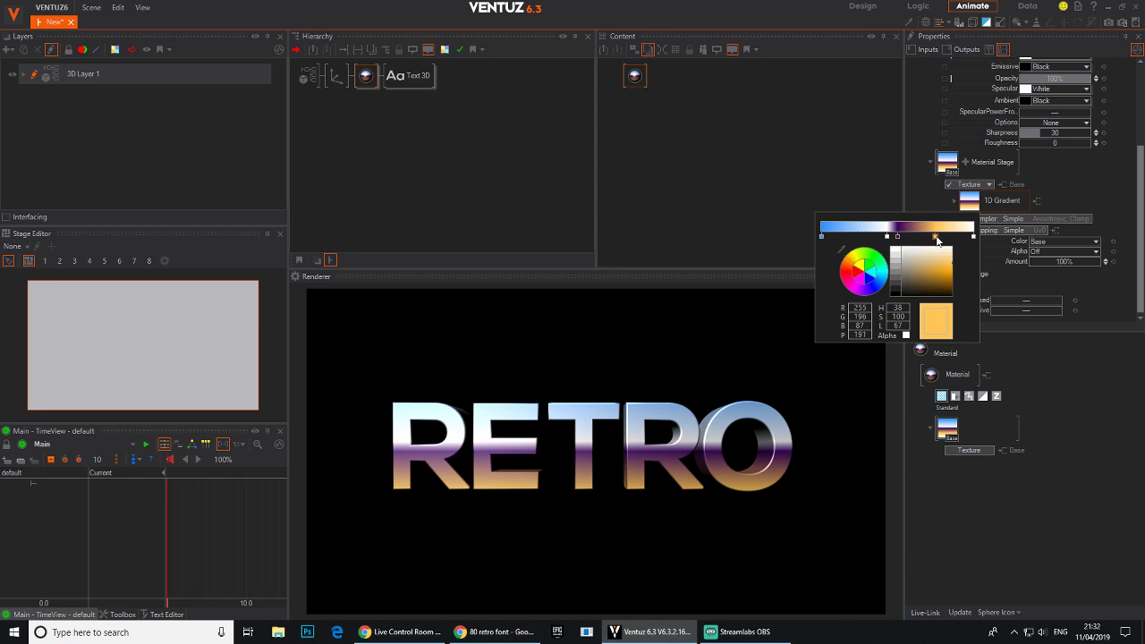
left_click_drag(864, 295, 858, 288)
left_click_drag(941, 283, 941, 244)
left_click(936, 237)
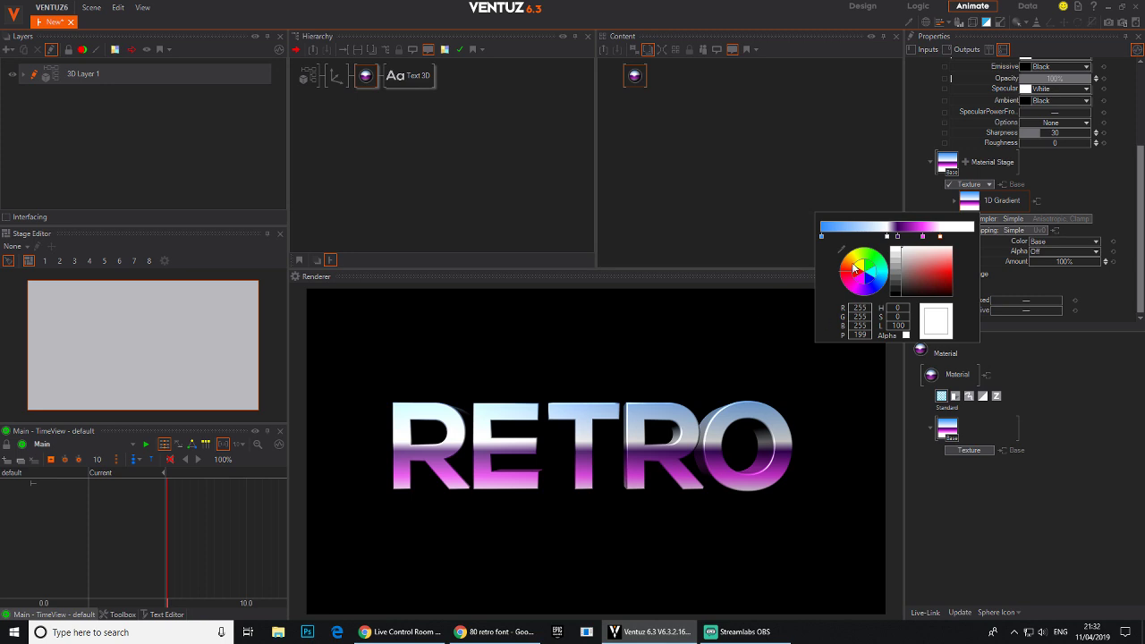
left_click(816, 175)
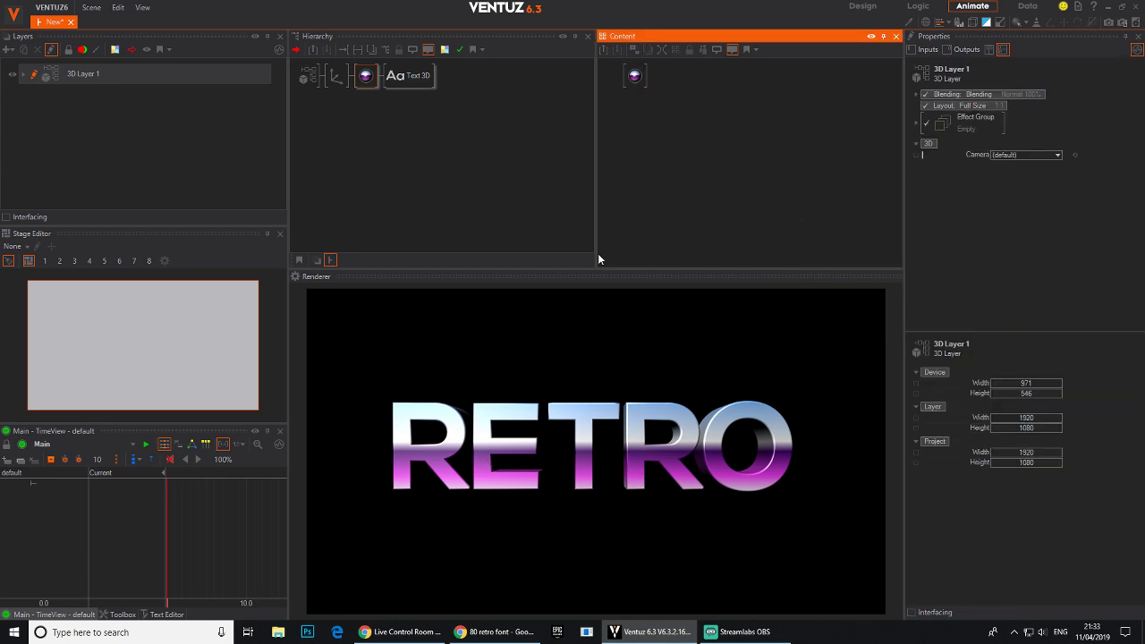
left_click(336, 76)
mouse_move(1039, 126)
left_mouse_down()
mouse_move(1052, 129)
mouse_move(1025, 125)
left_mouse_up()
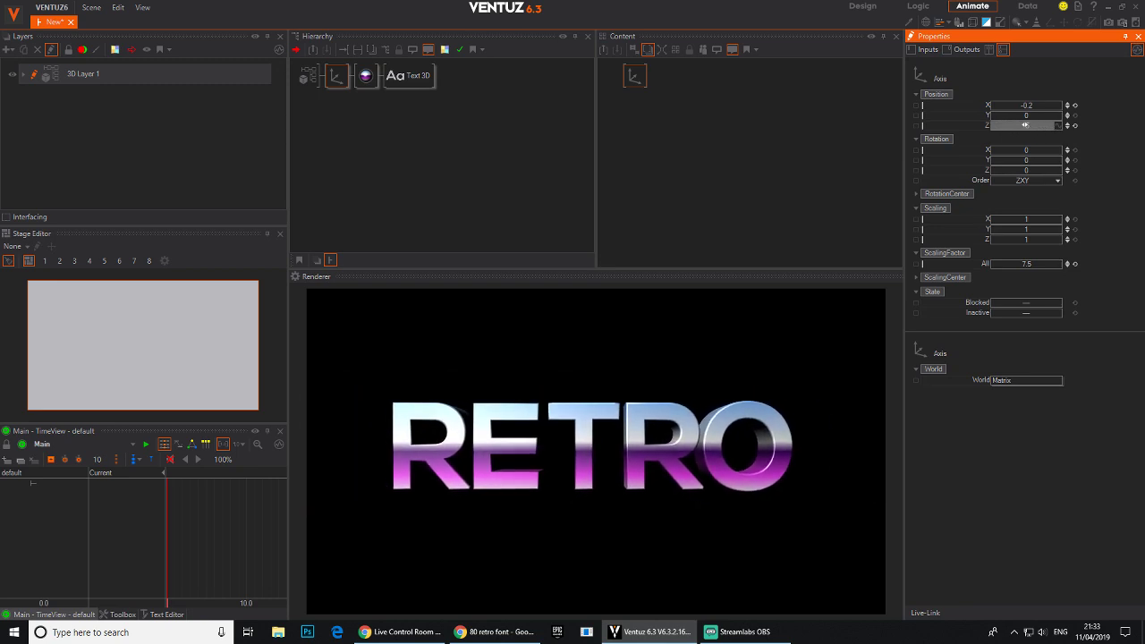
Step: Add an axis to the 3D layer below the text branch and attach a rectangle to it
left_click(371, 136)
type("ax")
left_click_drag(389, 170, 336, 101)
left_click(362, 144)
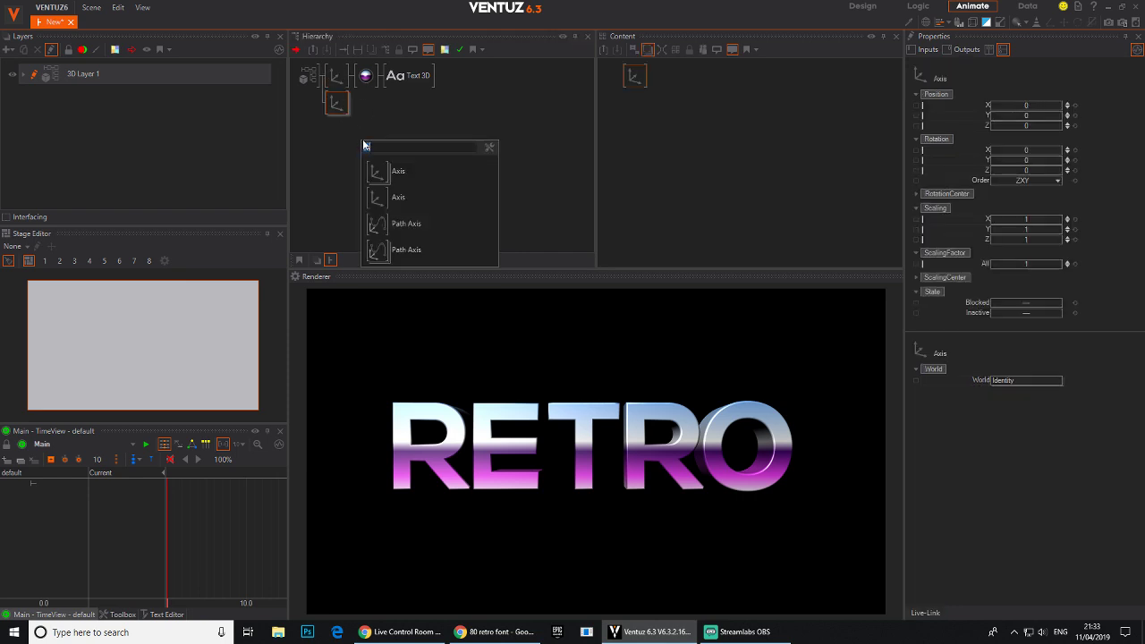
type("re")
left_click_drag(394, 193, 345, 108)
Step: Set the rectangle axis's scaling factor to 13.8 and thin the rectangle to a line of size 0.006 by 2.89
left_click(338, 108)
left_click_drag(1030, 264, 1062, 265)
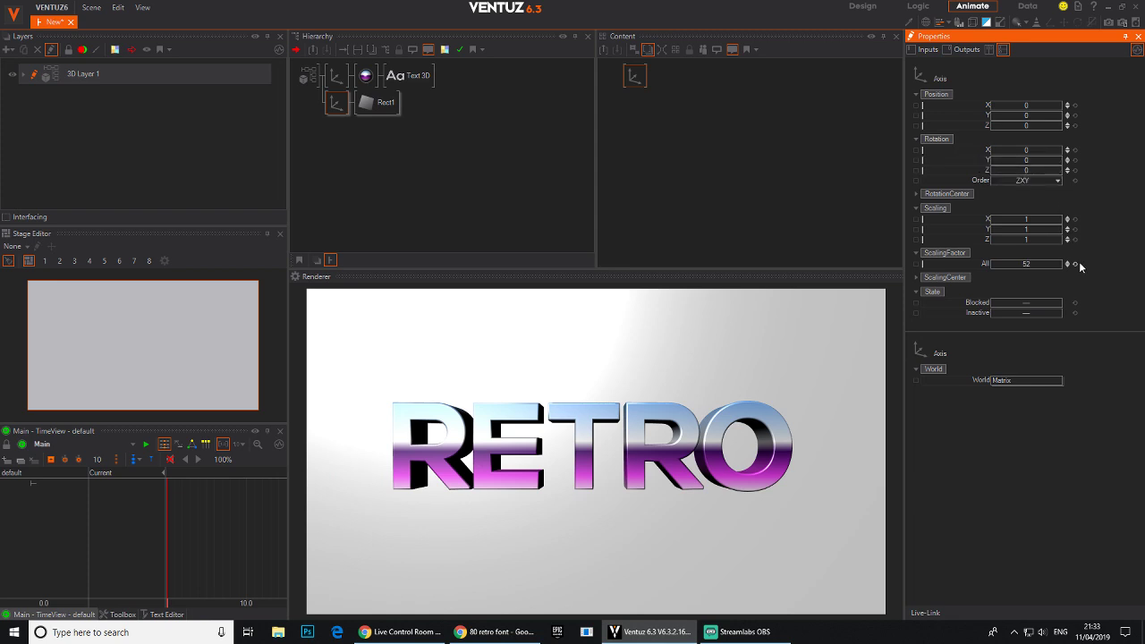
mouse_move(1070, 265)
left_mouse_down()
mouse_move(1020, 261)
mouse_move(1051, 259)
left_mouse_up()
left_click(376, 102)
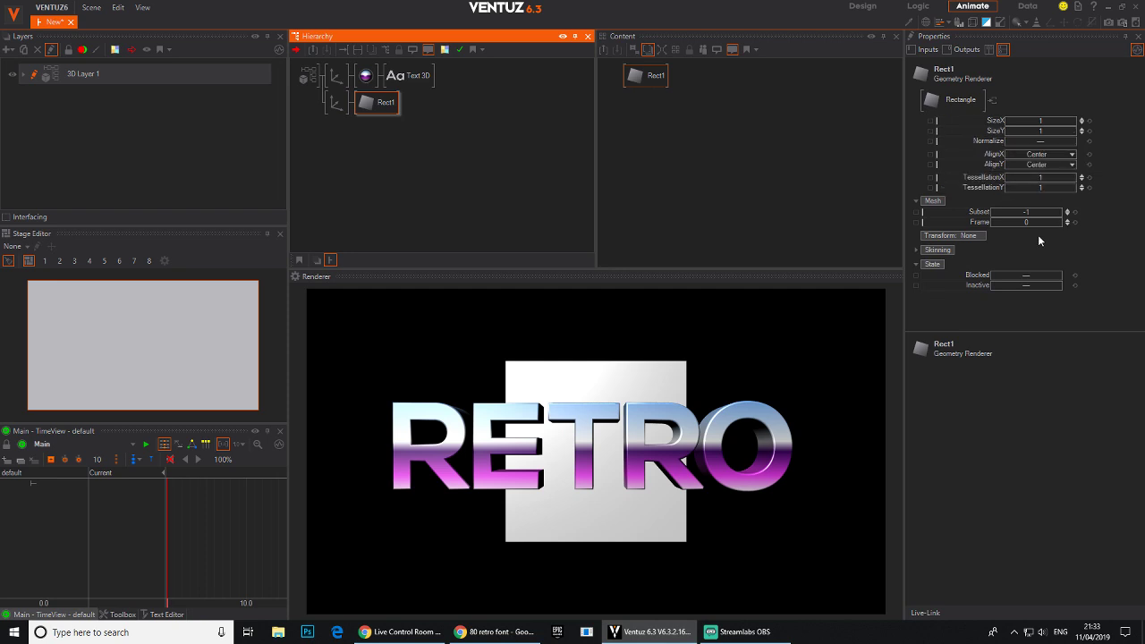
left_click_drag(1053, 121, 1081, 143)
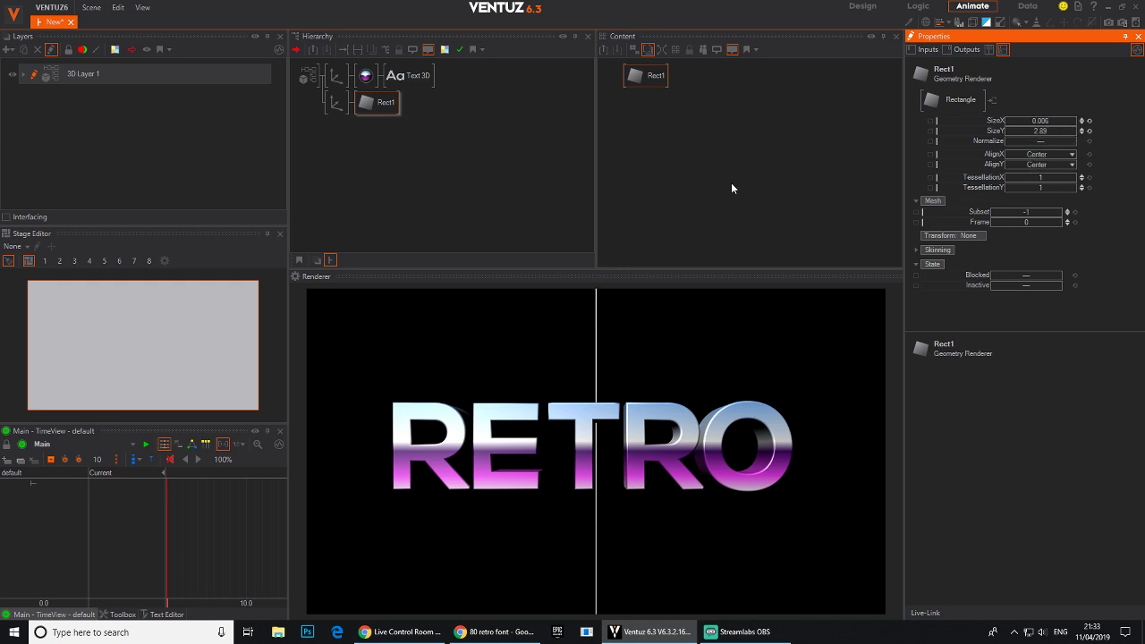
Step: Duplicate the axis with its line rectangle and rotate one of the two axes 90 degrees about Z
left_click(335, 104)
left_click_drag(334, 104, 335, 120, "ctrl")
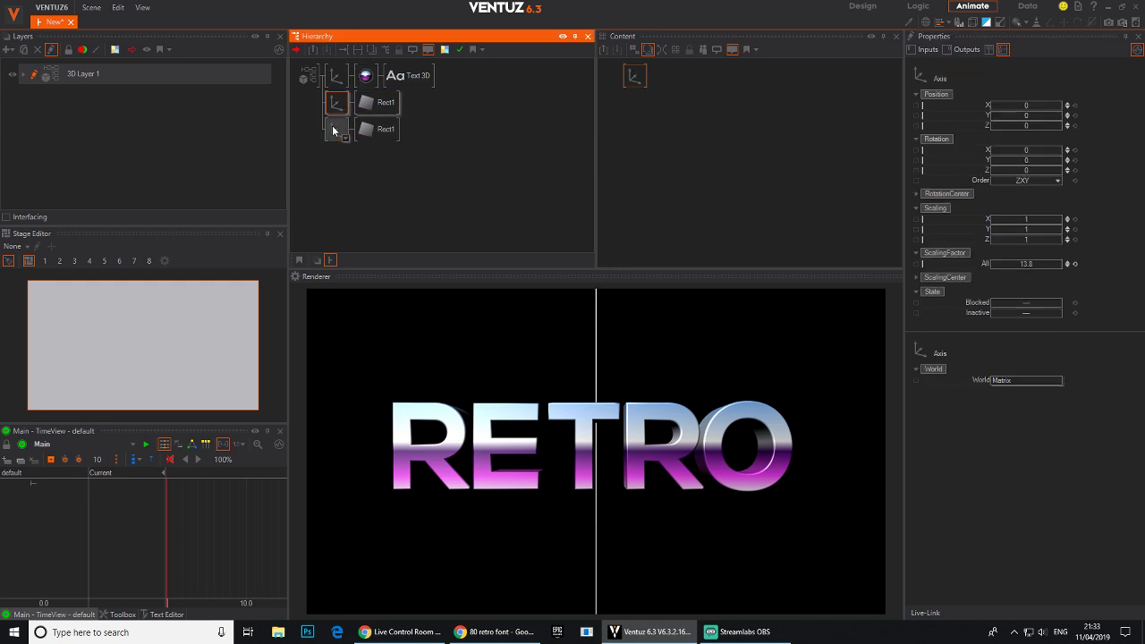
left_click(1041, 171)
type("90")
key("Return")
Step: Insert a Spread in front of both line branches and offset its position in X and Y
double_click(375, 200)
type("sp")
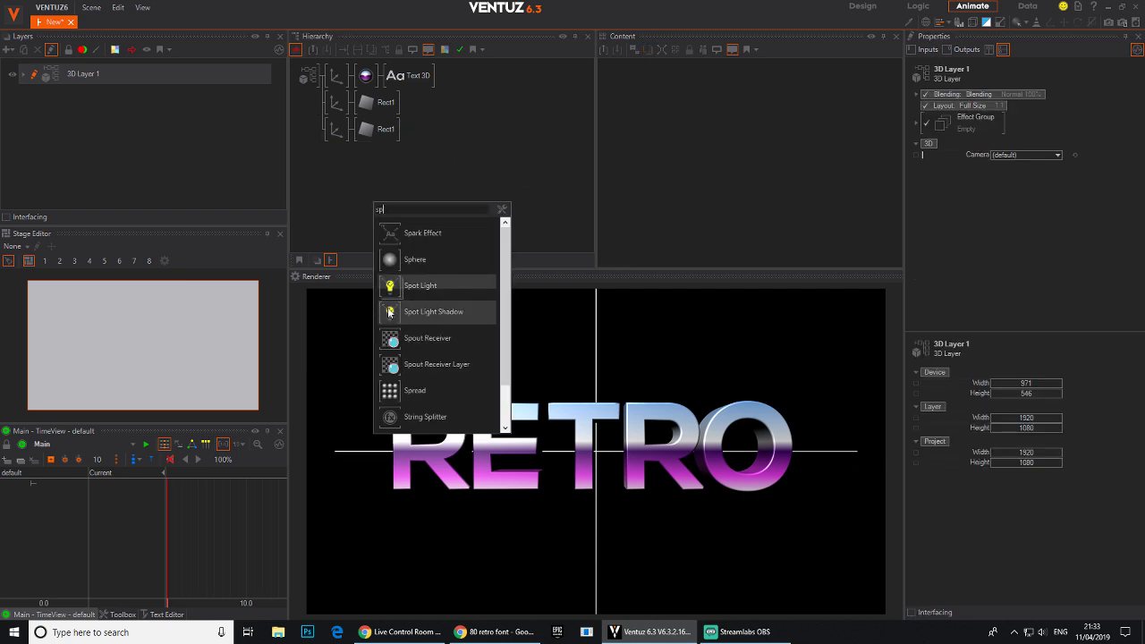
left_click_drag(390, 391, 392, 108)
left_click(662, 359)
left_click(348, 102)
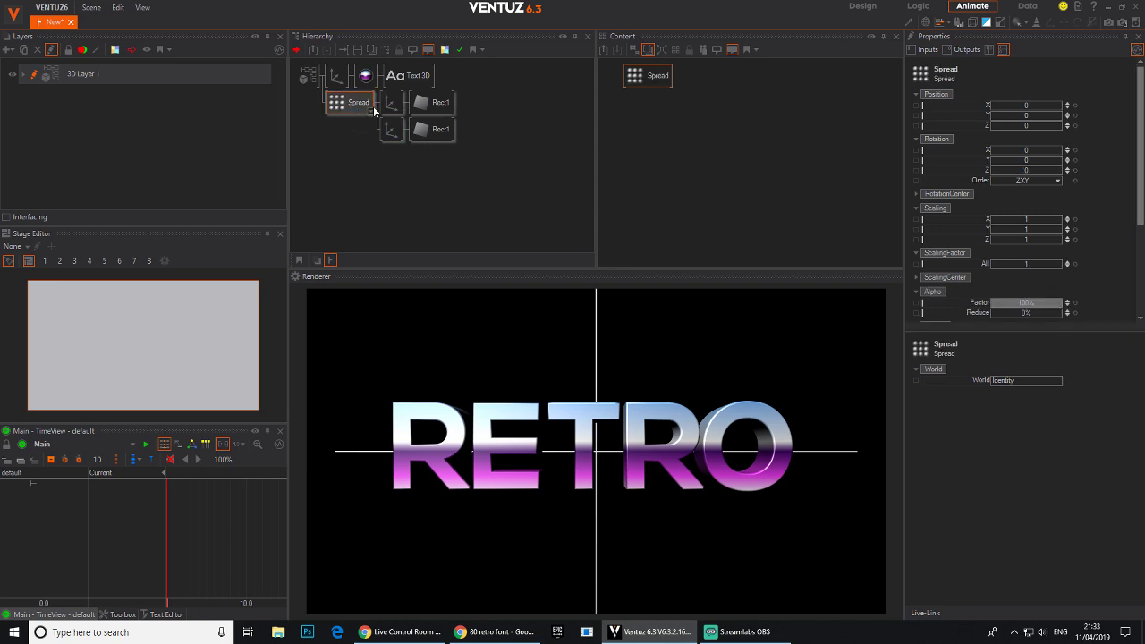
mouse_move(1028, 105)
left_mouse_down()
mouse_move(1050, 117)
mouse_move(1026, 117)
left_mouse_up()
Step: Block the RETRO text's axis, and set the Spread's count to 5 with Mirror enabled
left_click(336, 77)
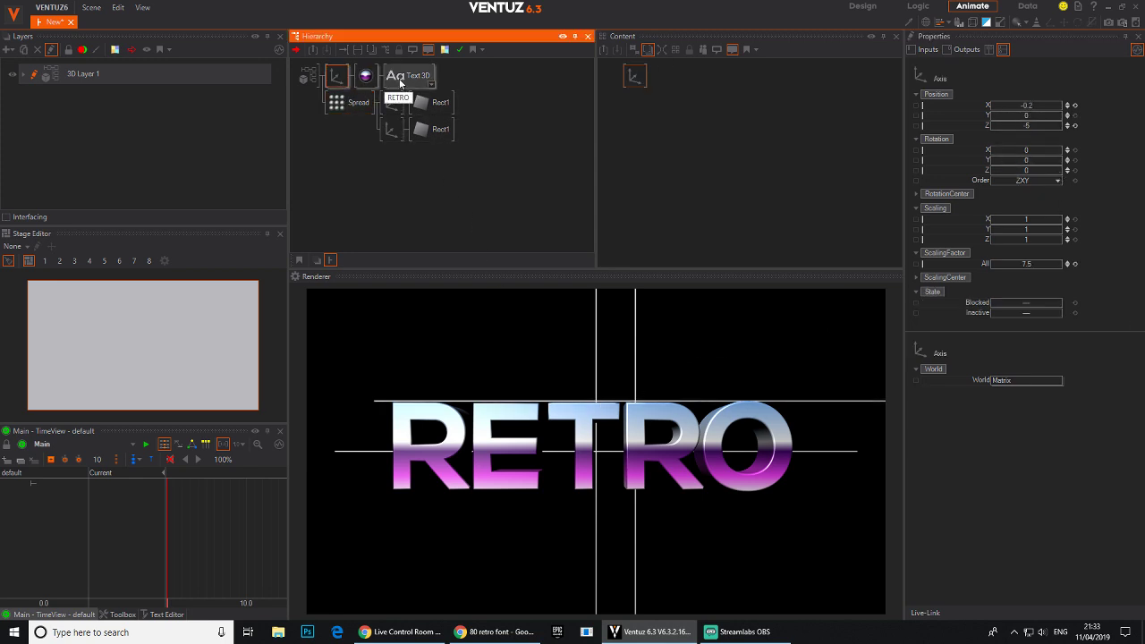
key("ctrl+b")
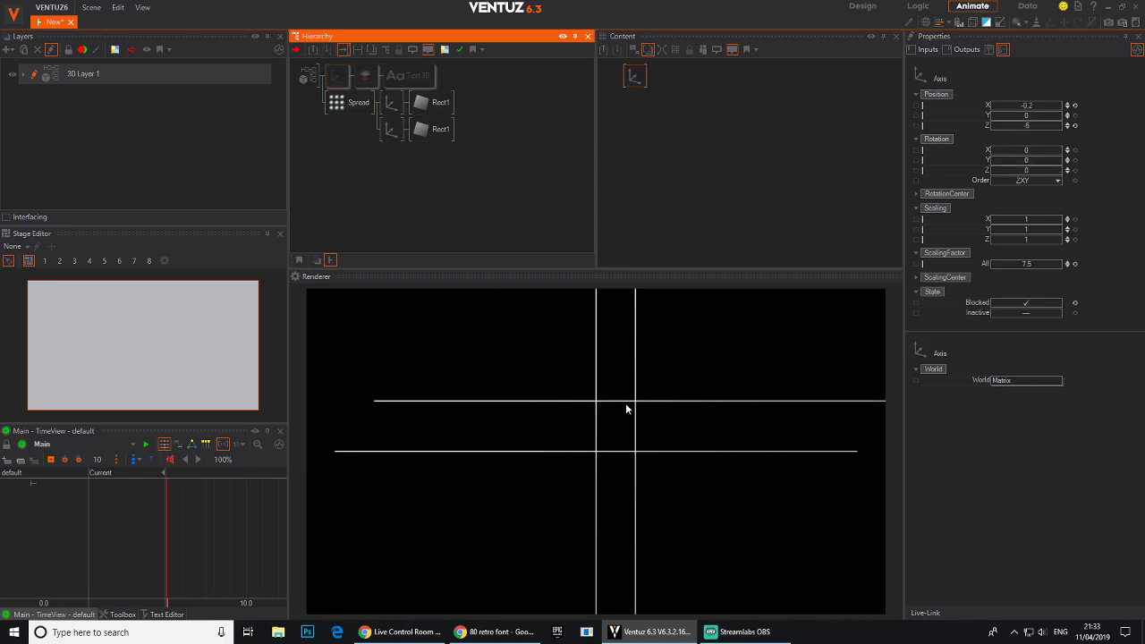
left_click(359, 106)
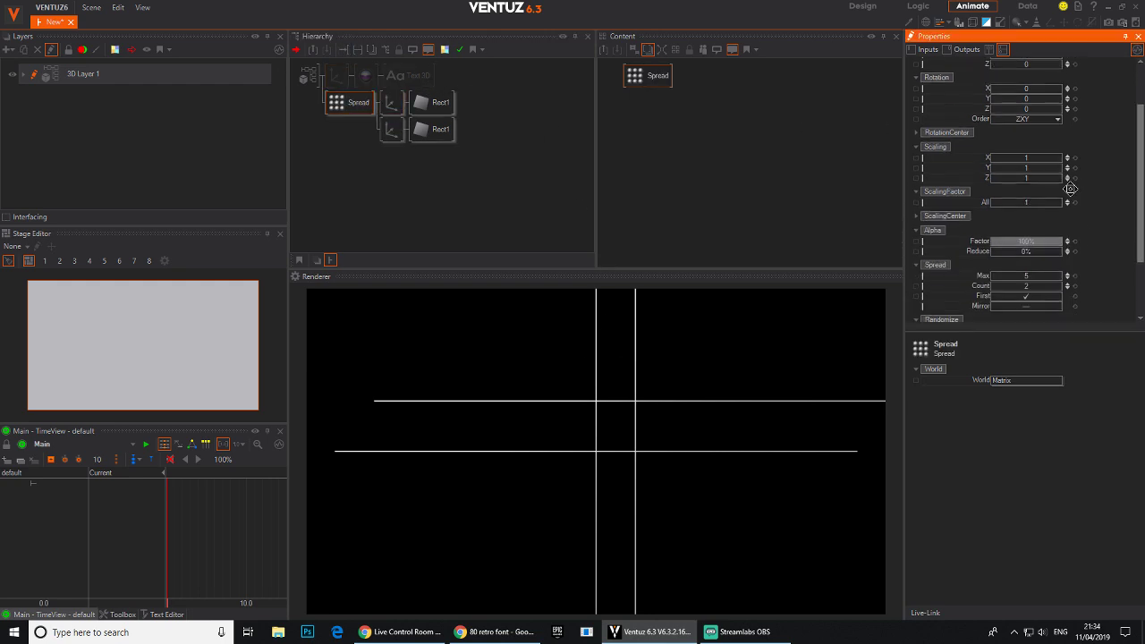
scroll(1062, 170, "down", 3)
left_click_drag(1031, 250, 1057, 254)
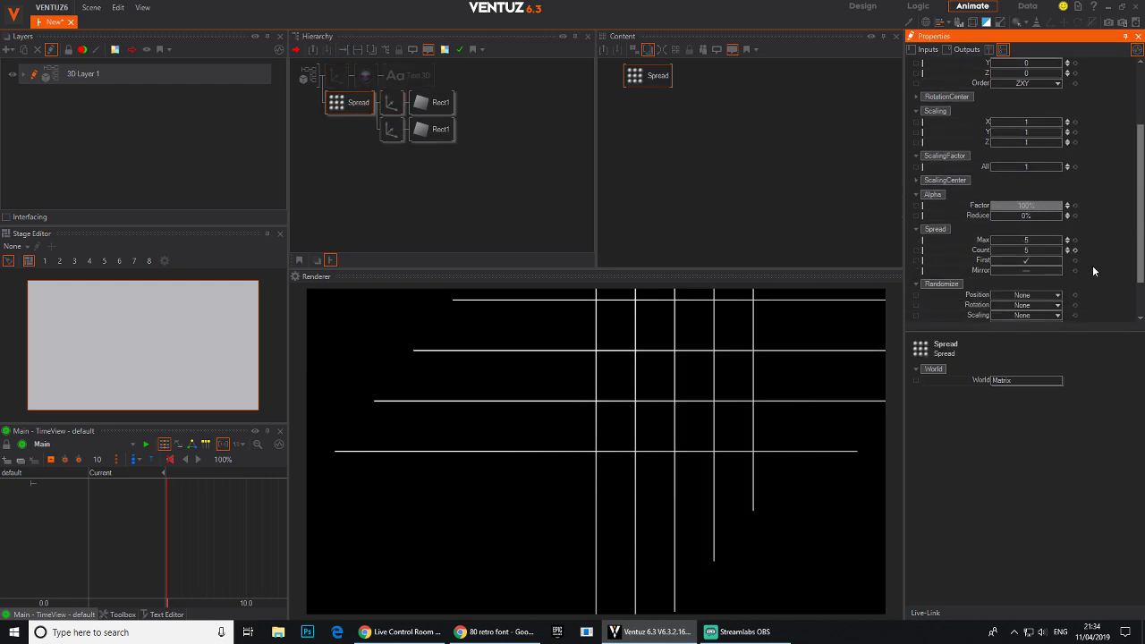
scroll(1092, 264, "down", 2)
left_click(1036, 221)
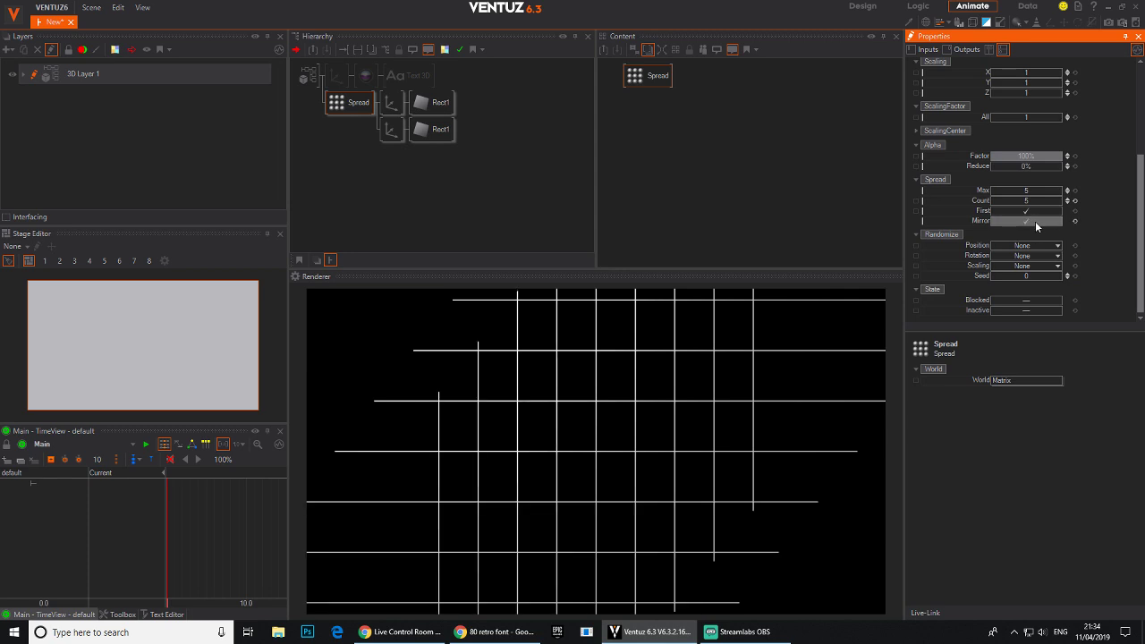
Step: Raise the Spread's Max and Count to 27 and adjust its position offset
scroll(1109, 157, "up", 2)
scroll(1085, 147, "down", 1)
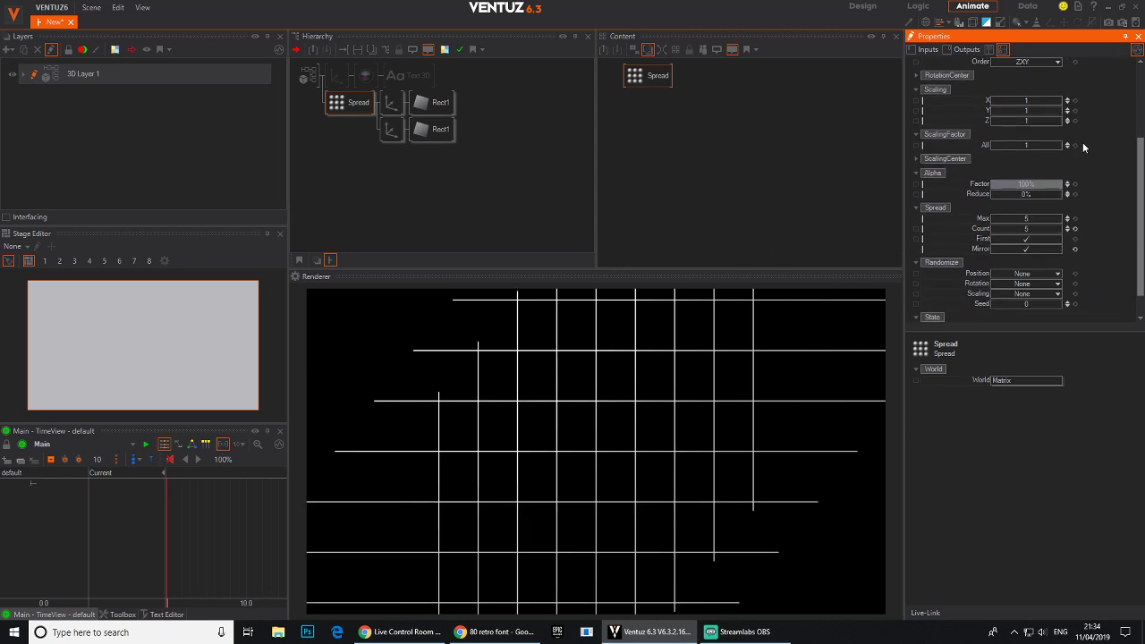
scroll(1045, 221, "up", 19)
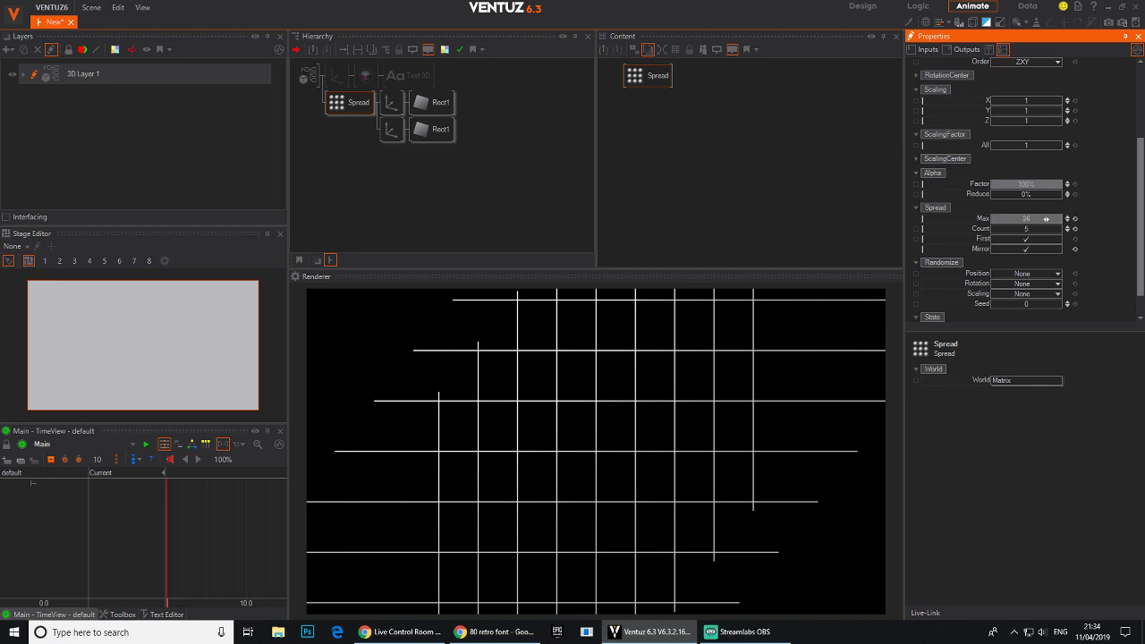
scroll(1044, 231, "up", 7)
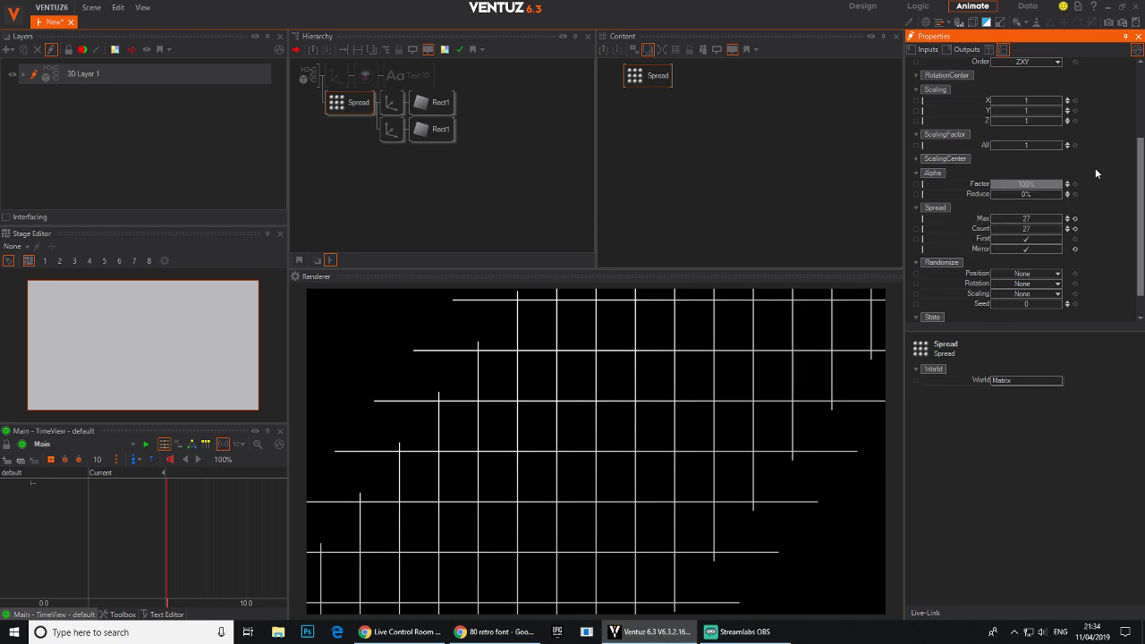
scroll(1090, 108, "up", 5)
left_click_drag(1043, 120, 1021, 105)
Step: Delete the Spread with its line branches and unblock the RETRO text's axis
left_click(348, 104)
key("Delete")
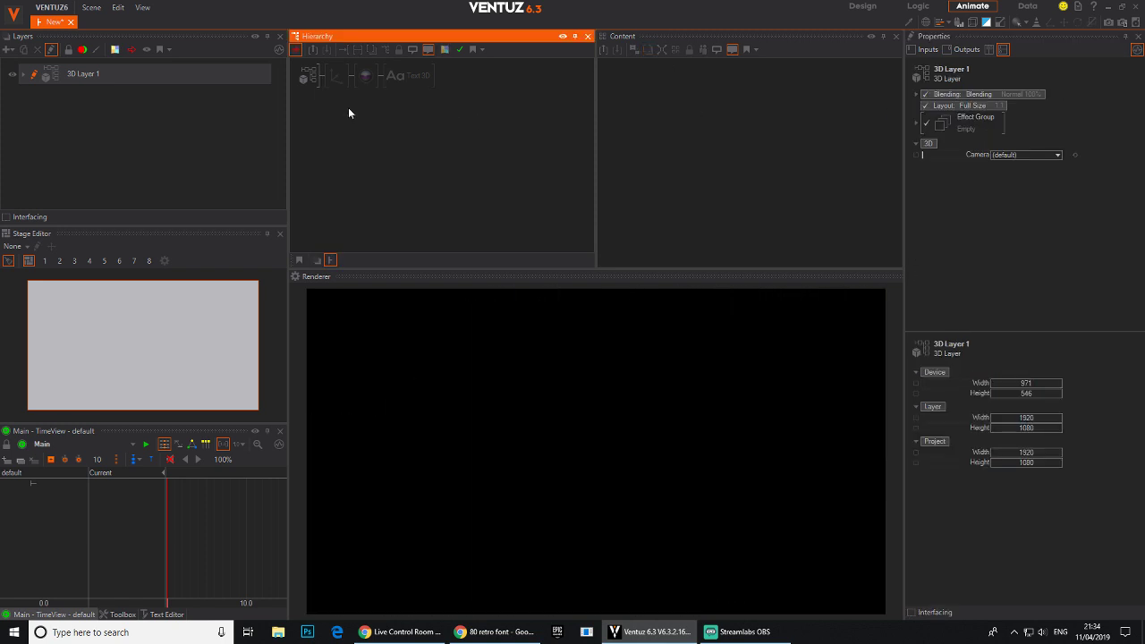
left_click(344, 79)
double_click(344, 82)
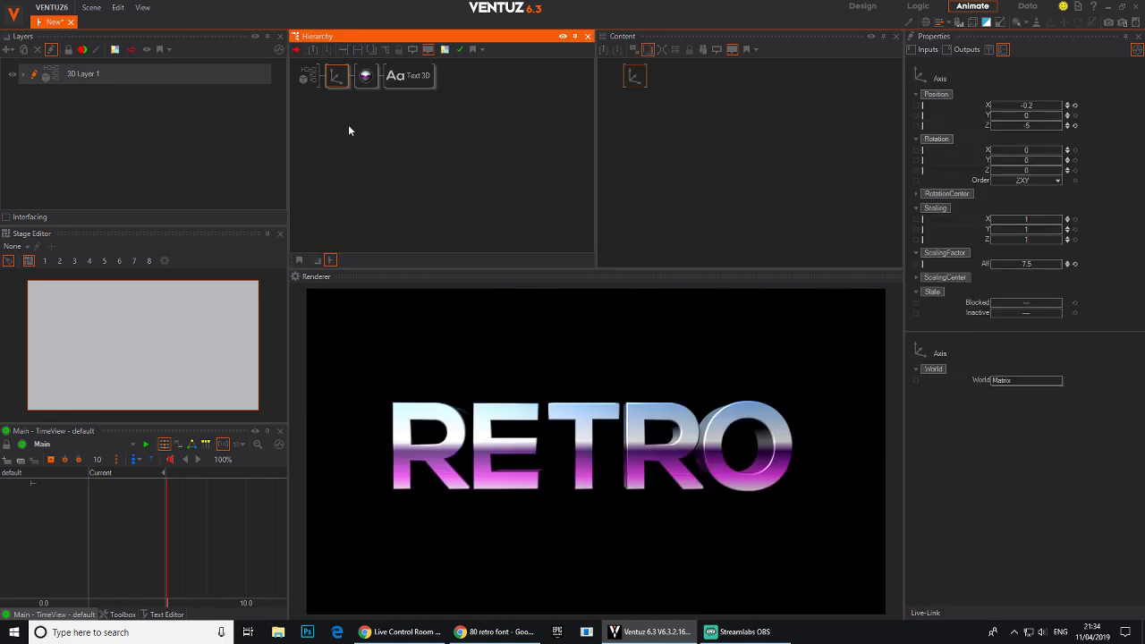
Step: Add a new axis to the 3D layer beneath the text branch
left_click(348, 126)
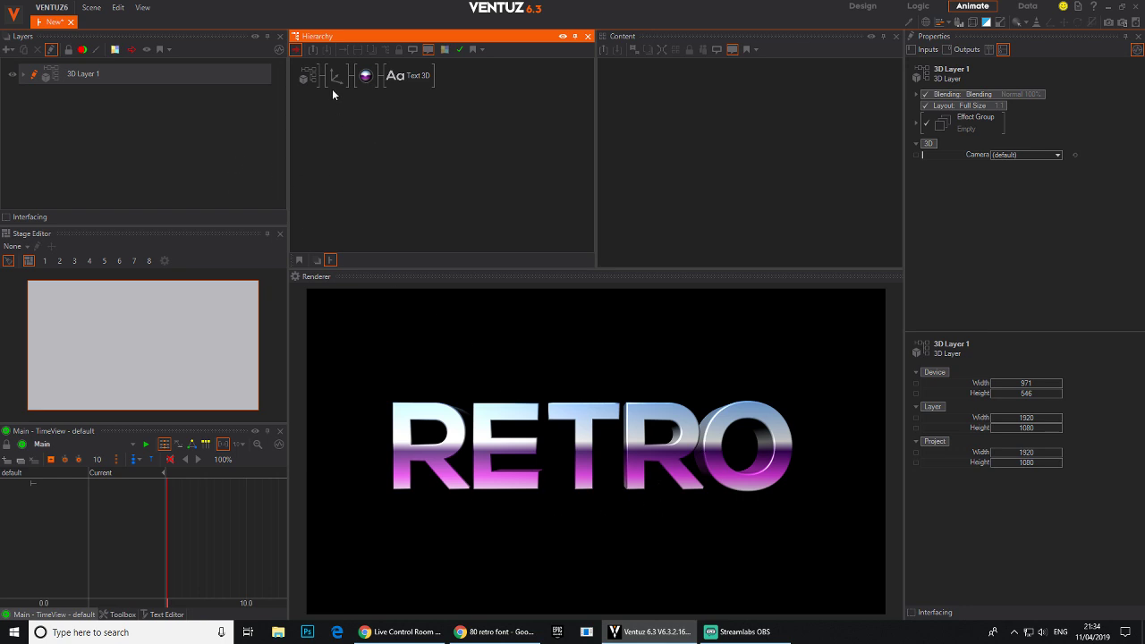
right_click(336, 140)
type("text")
left_click(356, 188)
left_click(336, 104)
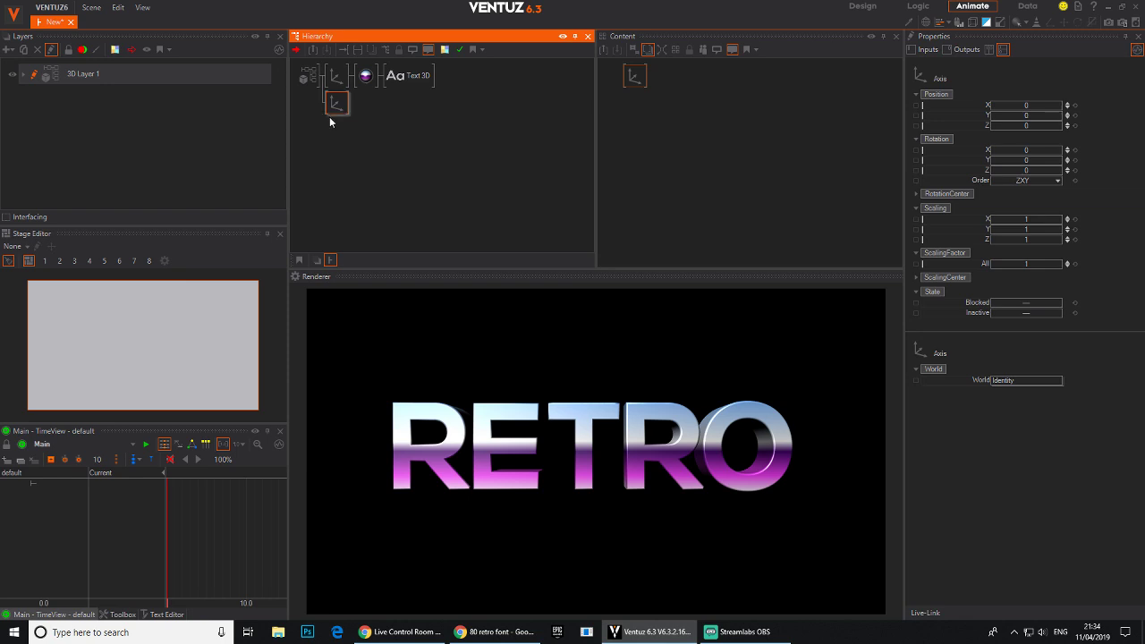
Step: Attach a rectangle to the new axis and place that branch above the text branch in the hierarchy
key("Tab")
type("re")
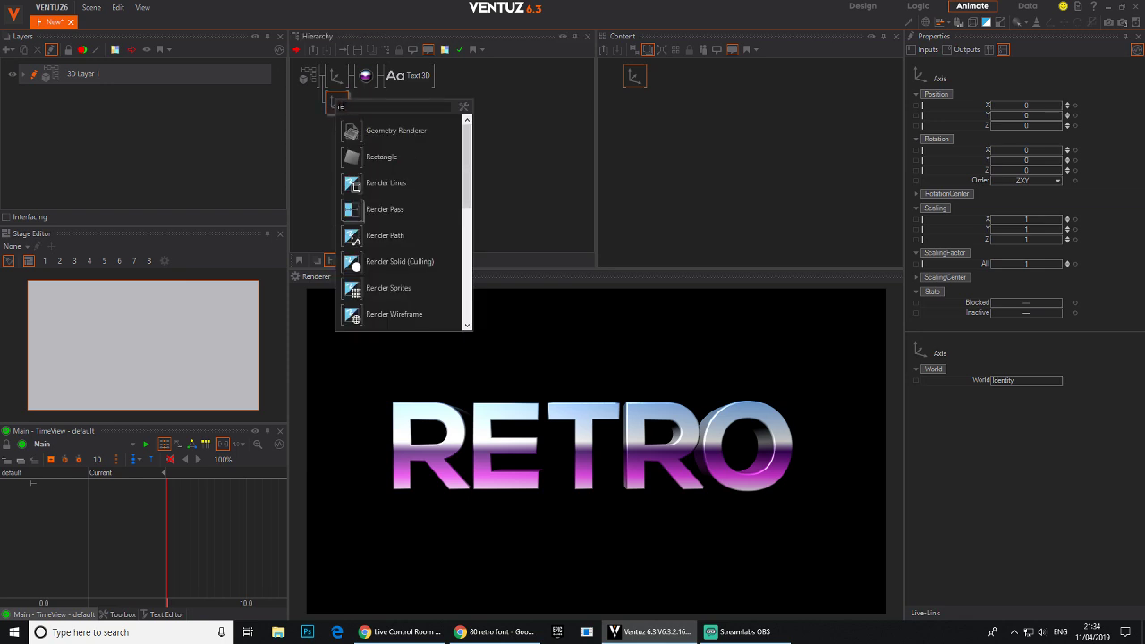
left_click(350, 162)
left_click(345, 112)
left_click(330, 106)
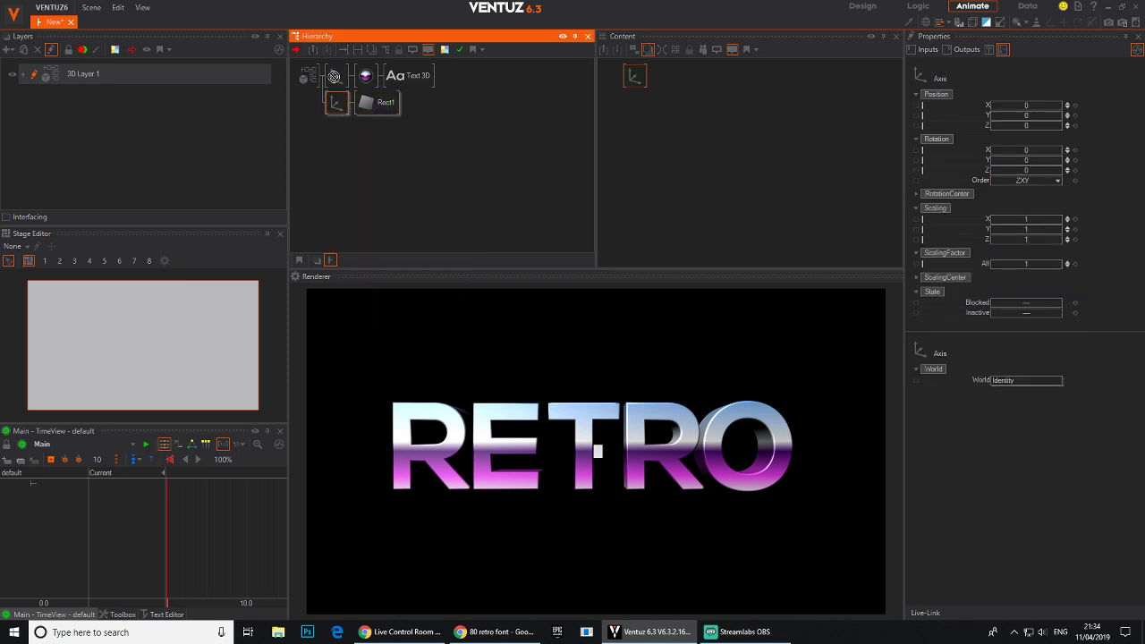
left_click_drag(337, 72, 336, 75)
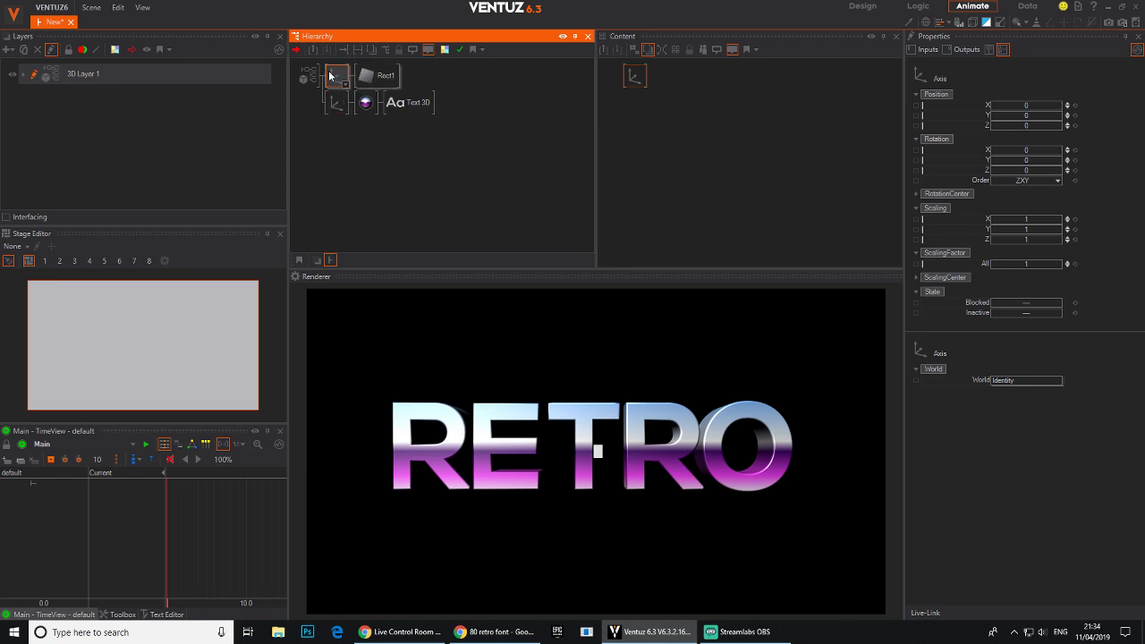
Step: Set the rectangle axis's scaling factor to 46.4 and its X rotation to 90
left_click_drag(1022, 263, 1060, 265)
left_click_drag(1029, 150, 1060, 152)
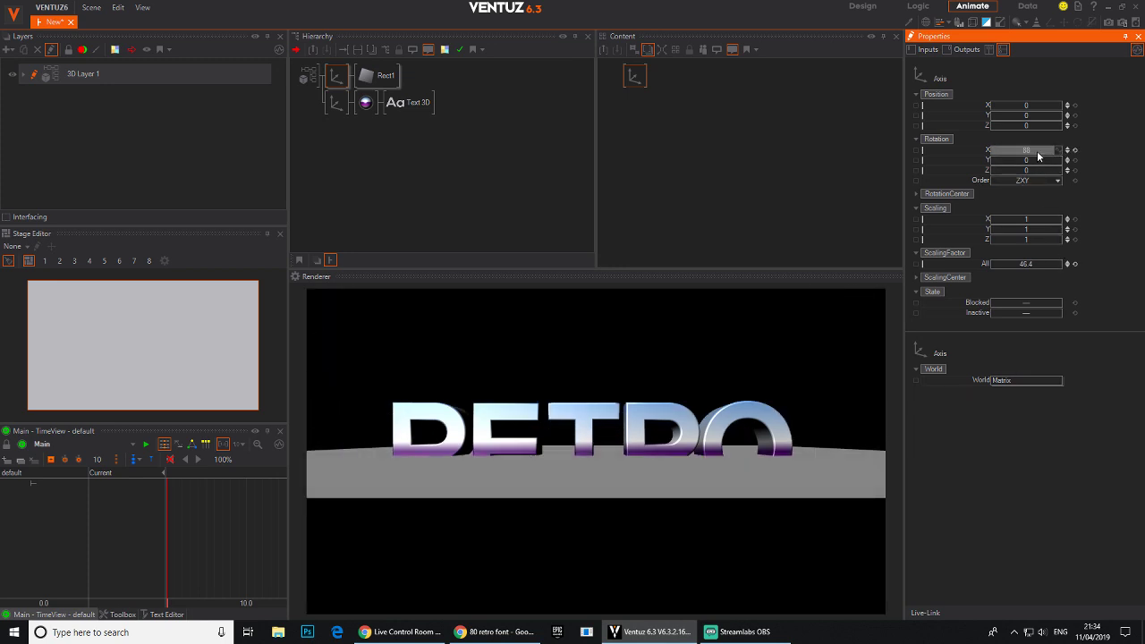
left_click(1040, 150)
type("90")
key("Return")
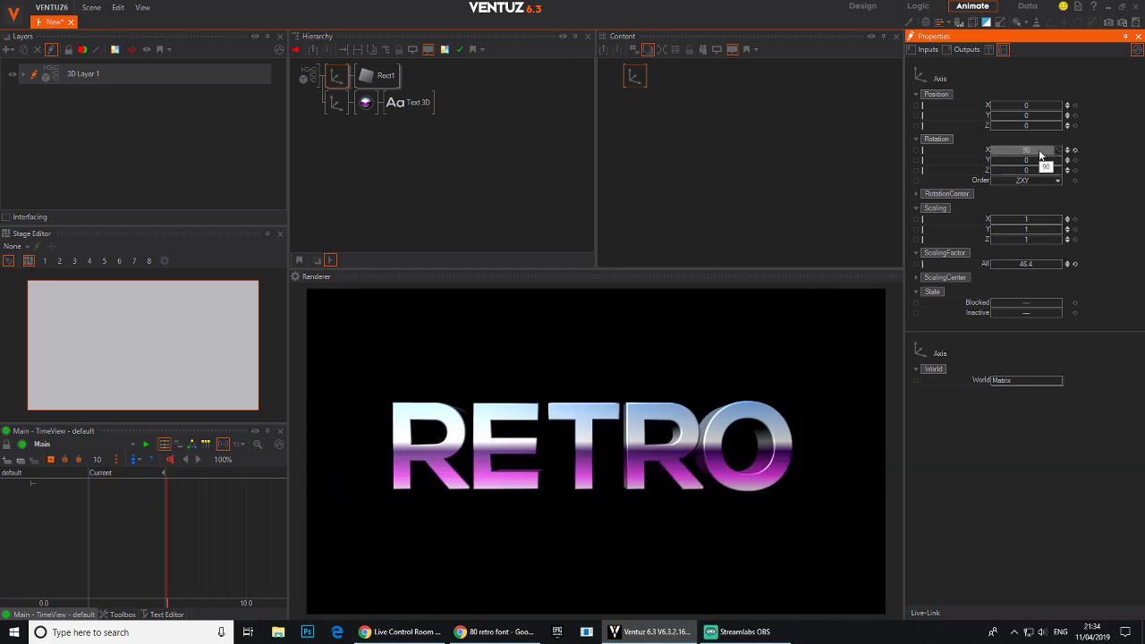
Step: Set the rectangle axis's Y position to -4.5
mouse_move(1028, 115)
left_mouse_down()
mouse_move(1002, 117)
mouse_move(1027, 117)
left_mouse_up()
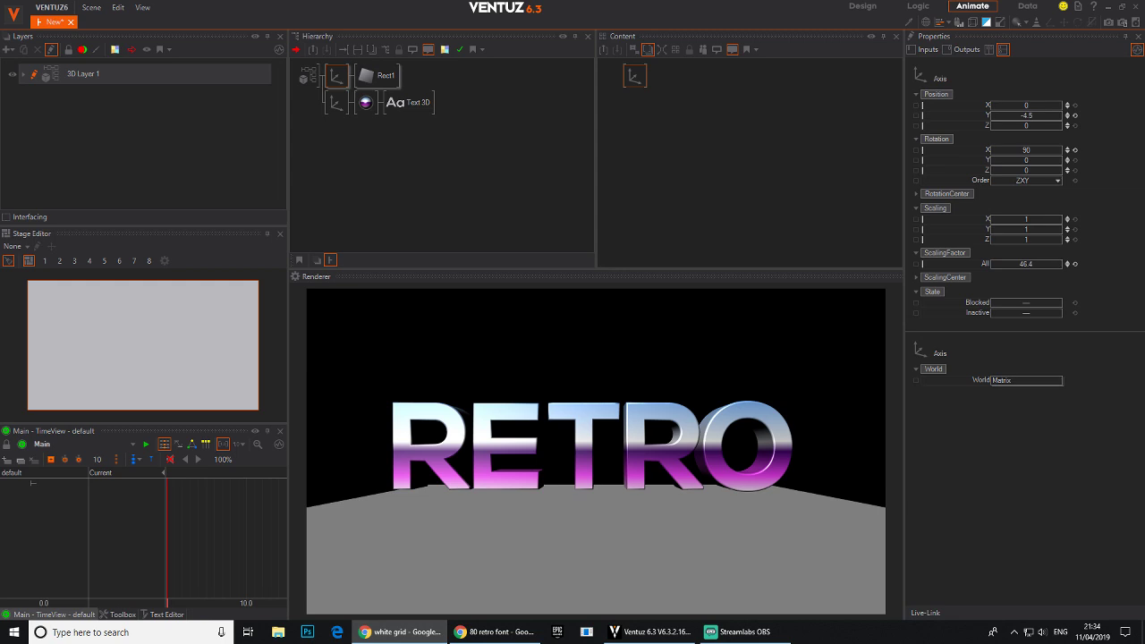
Step: Switch to the white grid image search in Chrome, preview a grid image and search Google Images for "grid lines png" instead
left_click(400, 632)
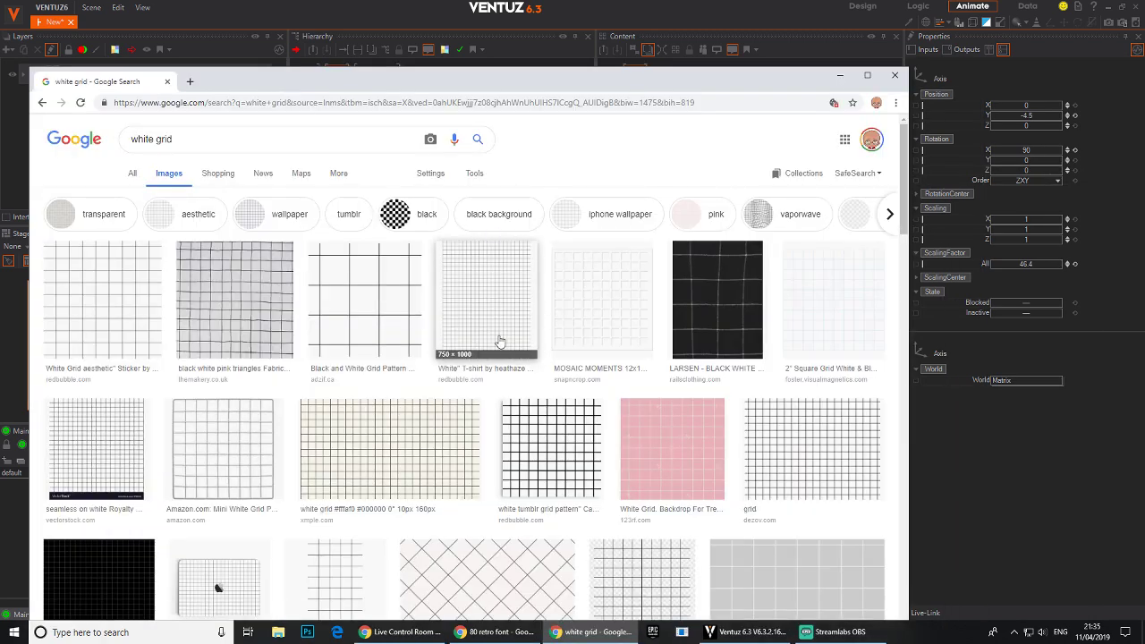
left_click(92, 307)
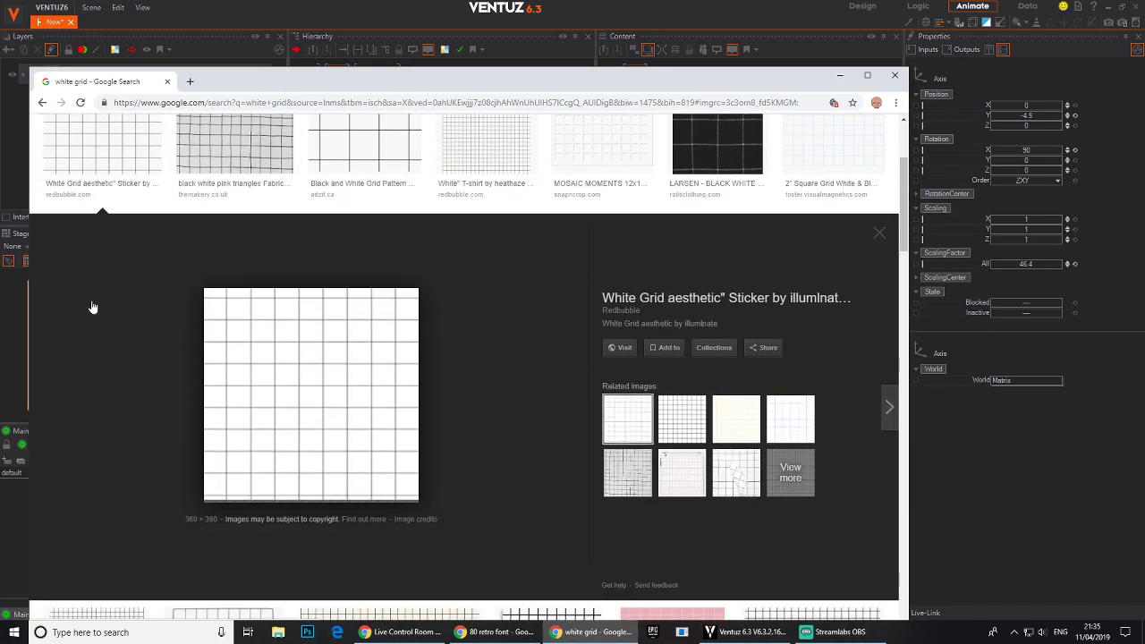
scroll(327, 304, "up", 2)
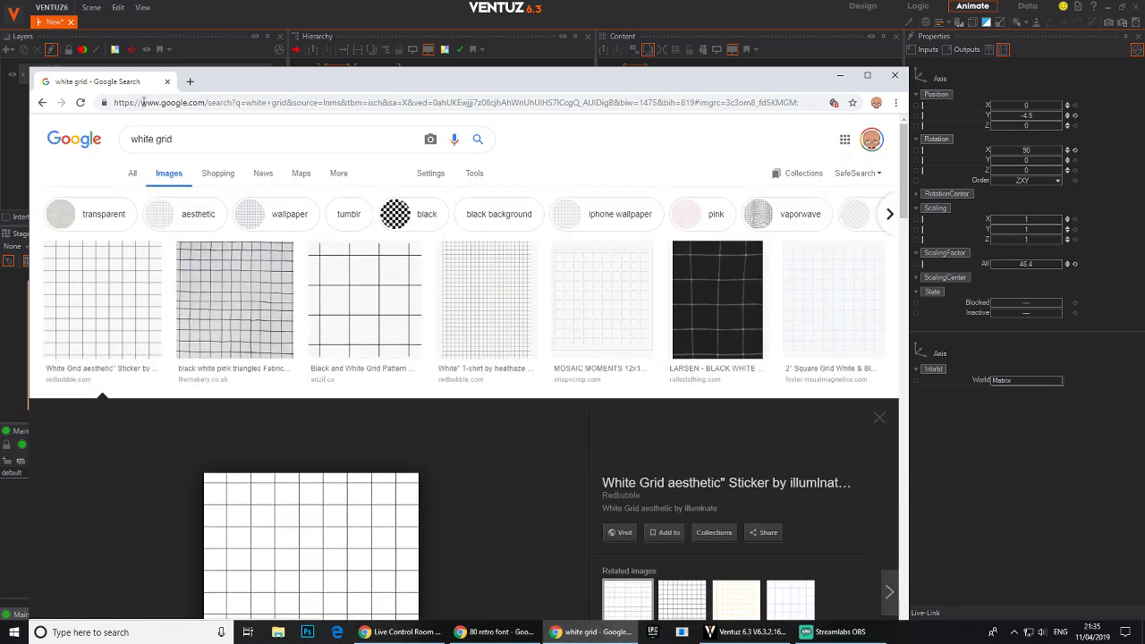
left_click_drag(168, 138, 3, 149)
type("grid lines png")
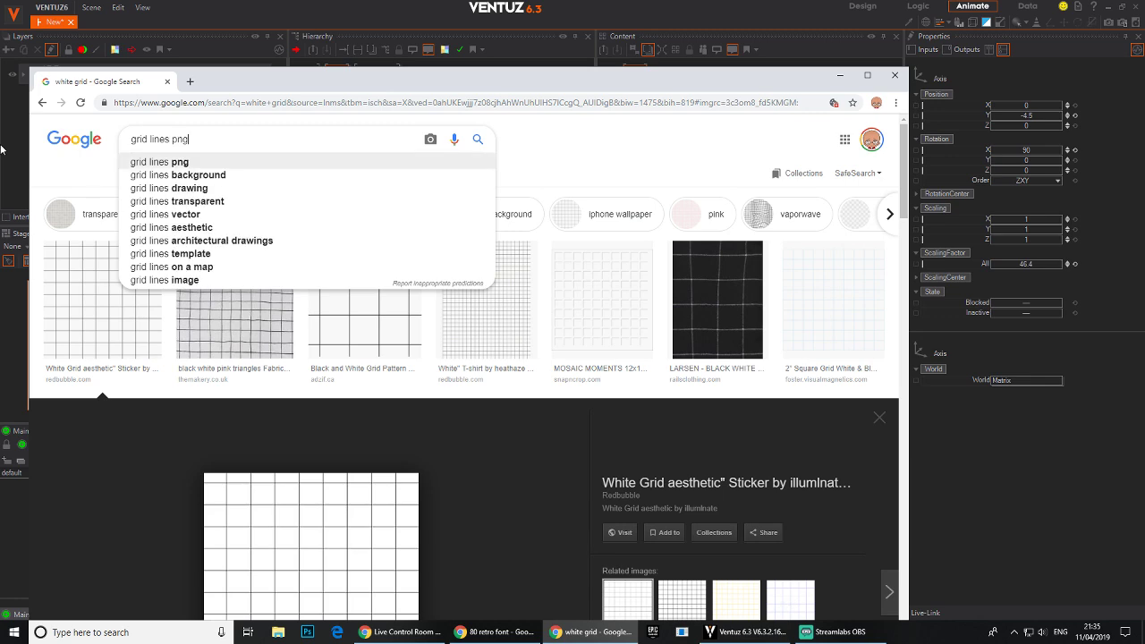
key("Return")
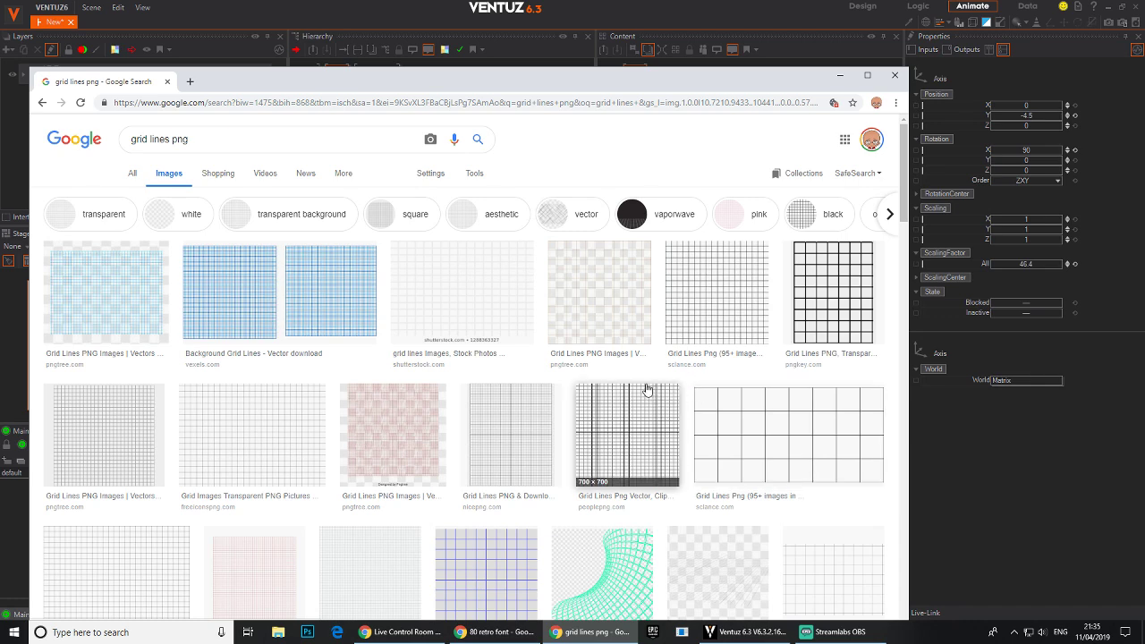
Step: Save the transparent 1024 × 768 graph paper grid from freeiconspng.com to the Desktop as graph-paper-grid-png-4.png and minimise the browser
left_click(244, 444)
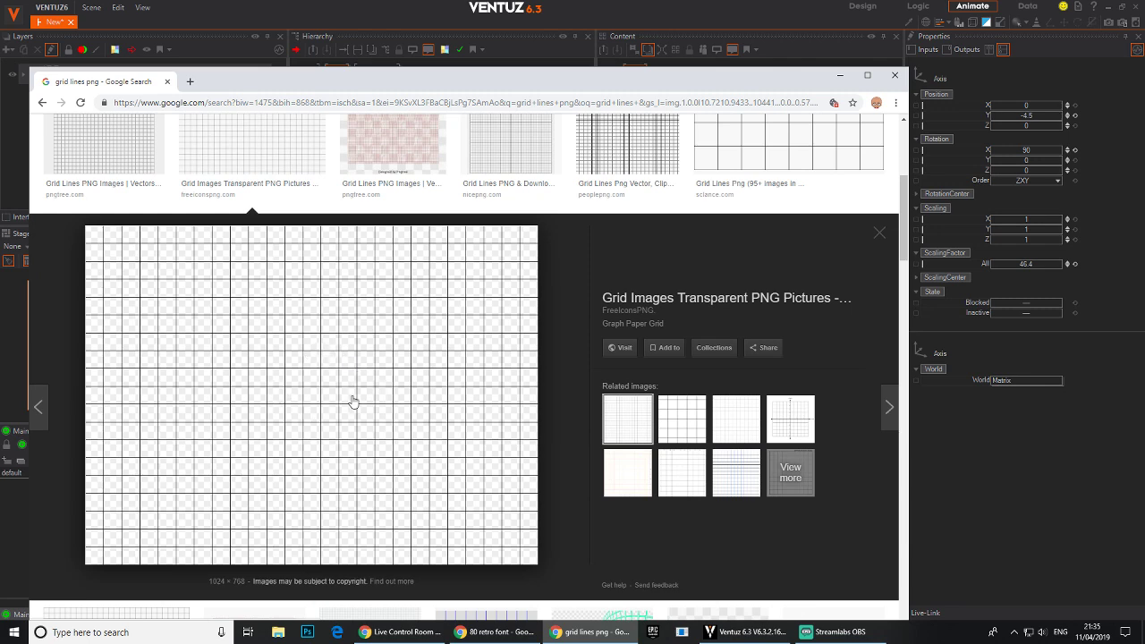
right_click(365, 347)
left_click(427, 454)
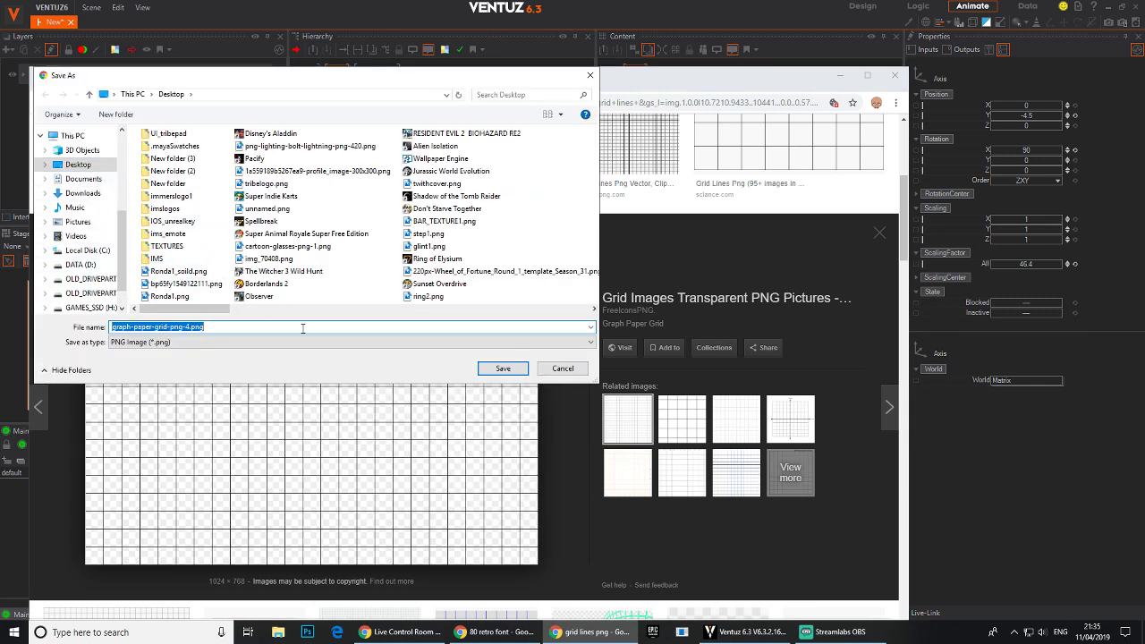
left_click(503, 369)
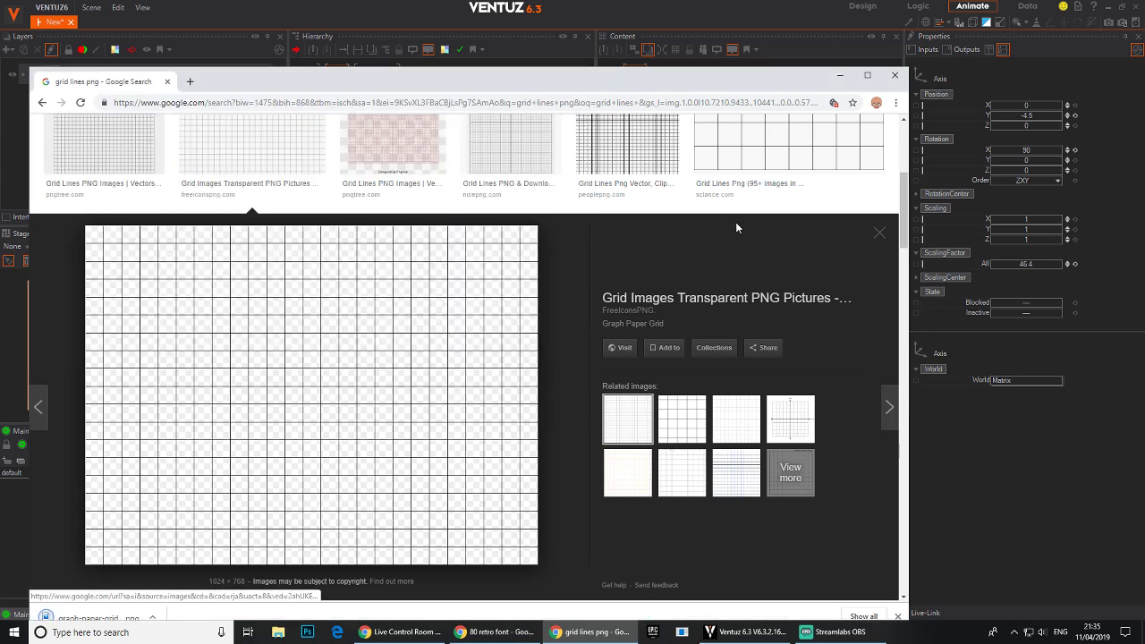
left_click(839, 76)
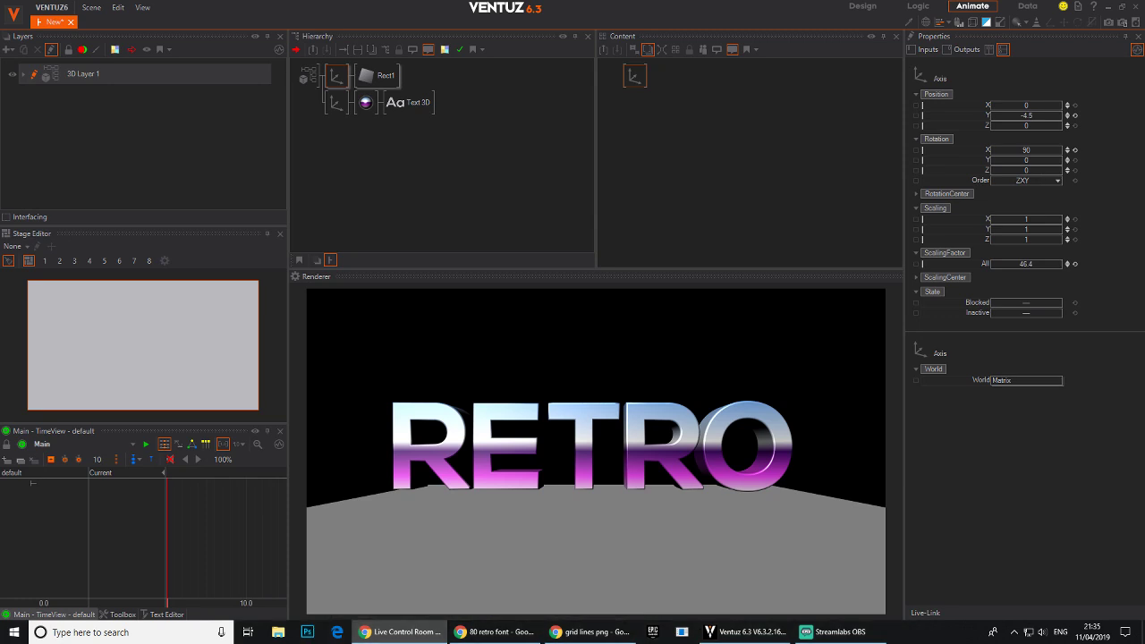
Step: Open graph-paper-grid-png-4.png from the Desktop in Photoshop and convert it from Indexed Color to RGB Color
key("super+e")
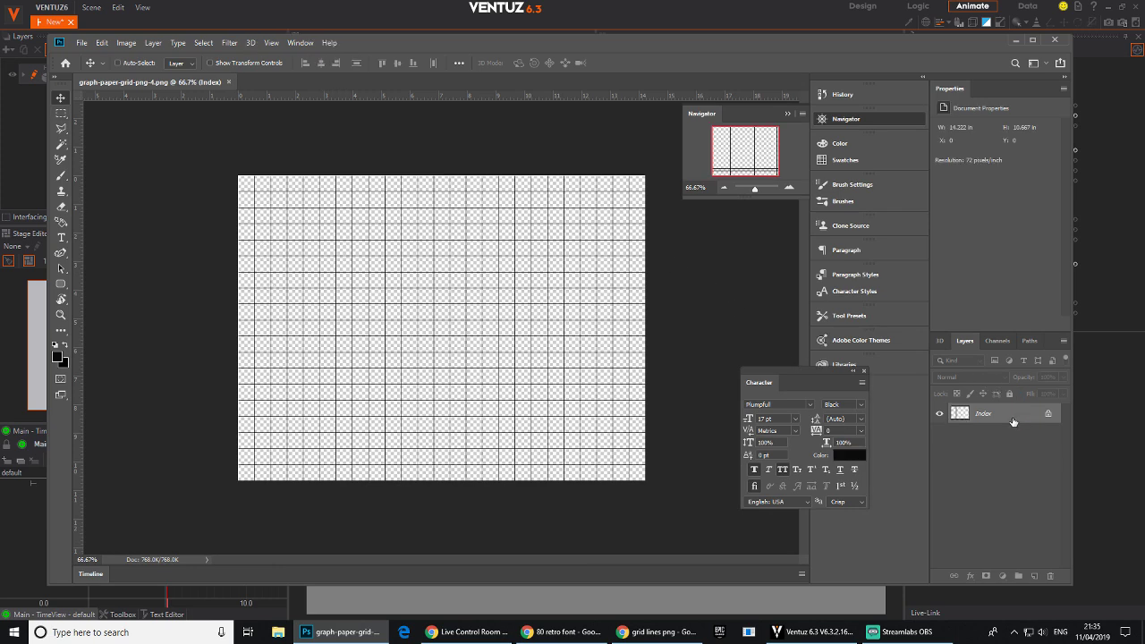
left_click(126, 42)
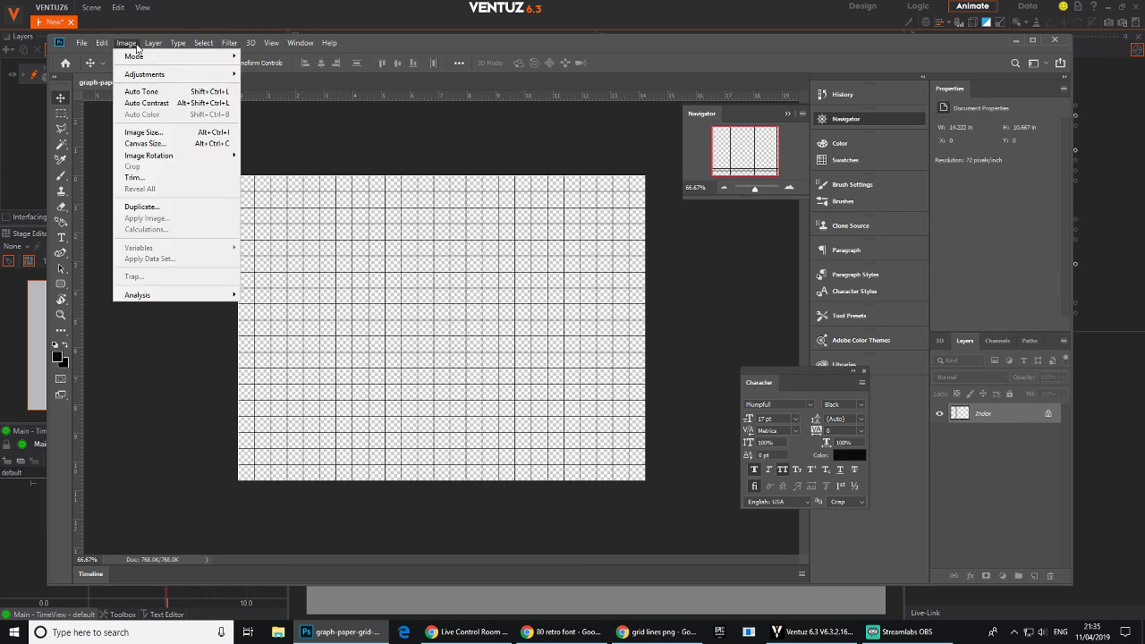
mouse_move(136, 57)
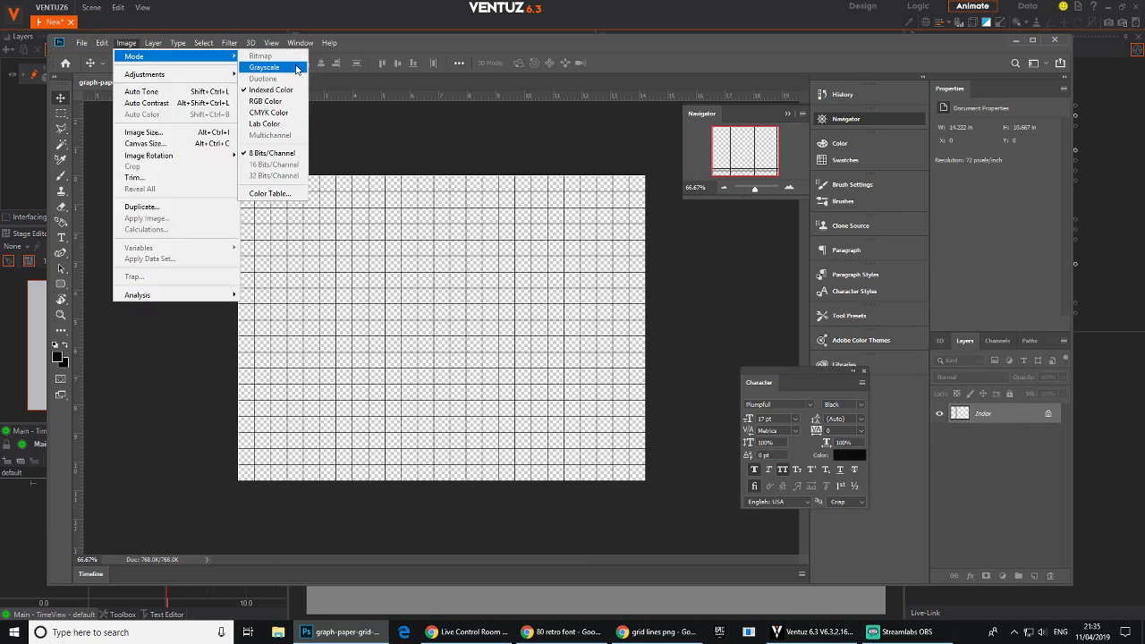
left_click(265, 101)
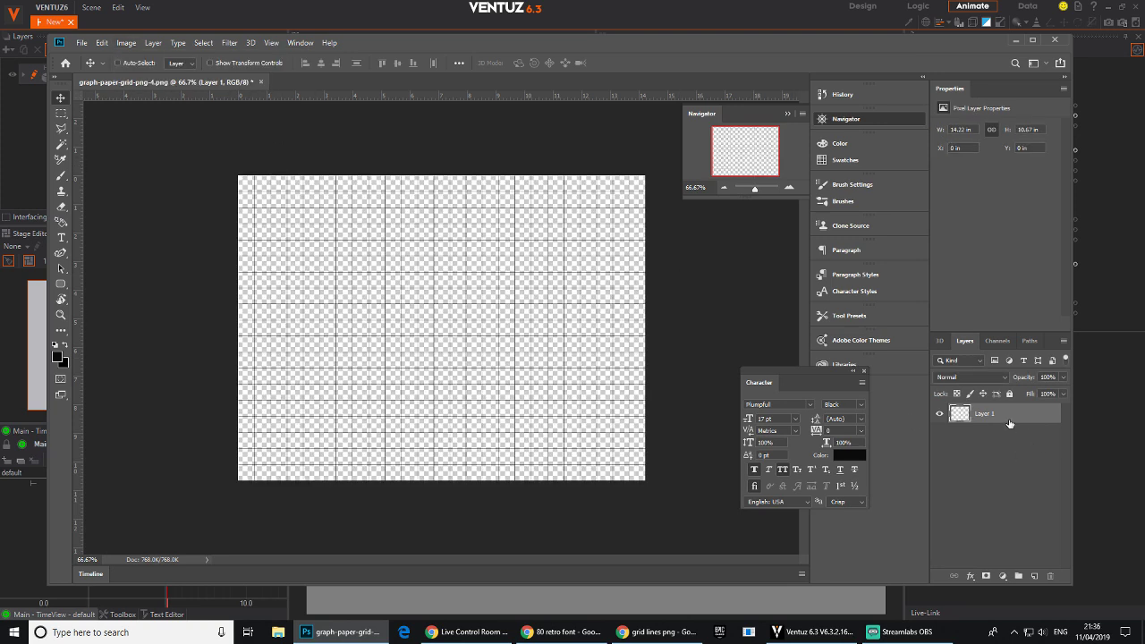
Step: Turn the black grid lines white by raising Lightness to its maximum with a Hue/Saturation adjustment
key("ctrl+u")
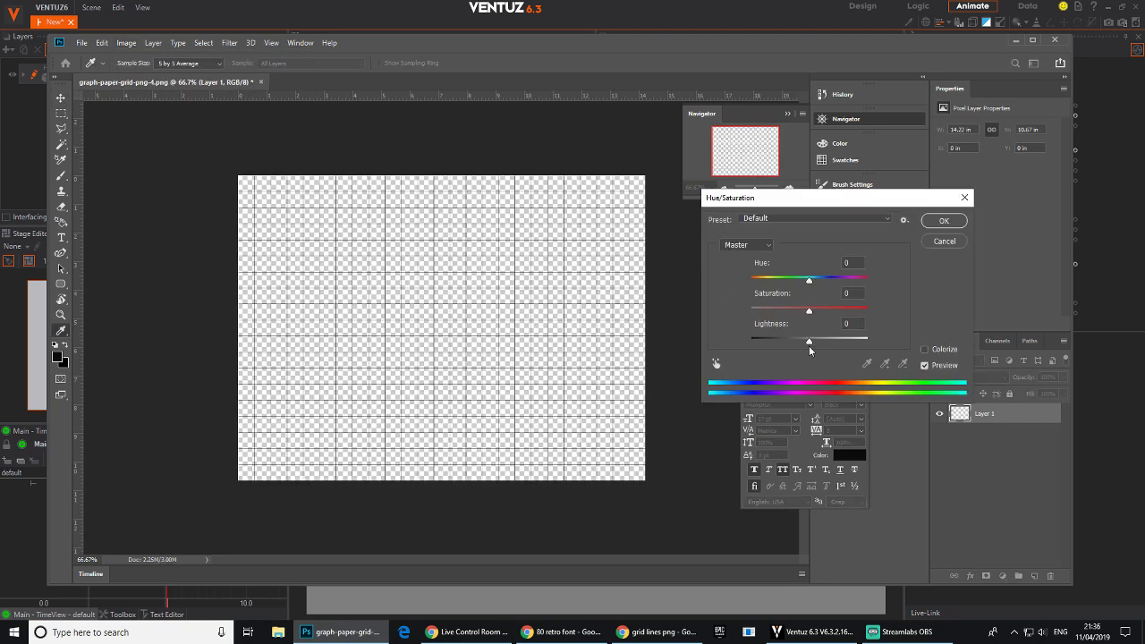
left_click_drag(809, 344, 922, 341)
left_click(944, 220)
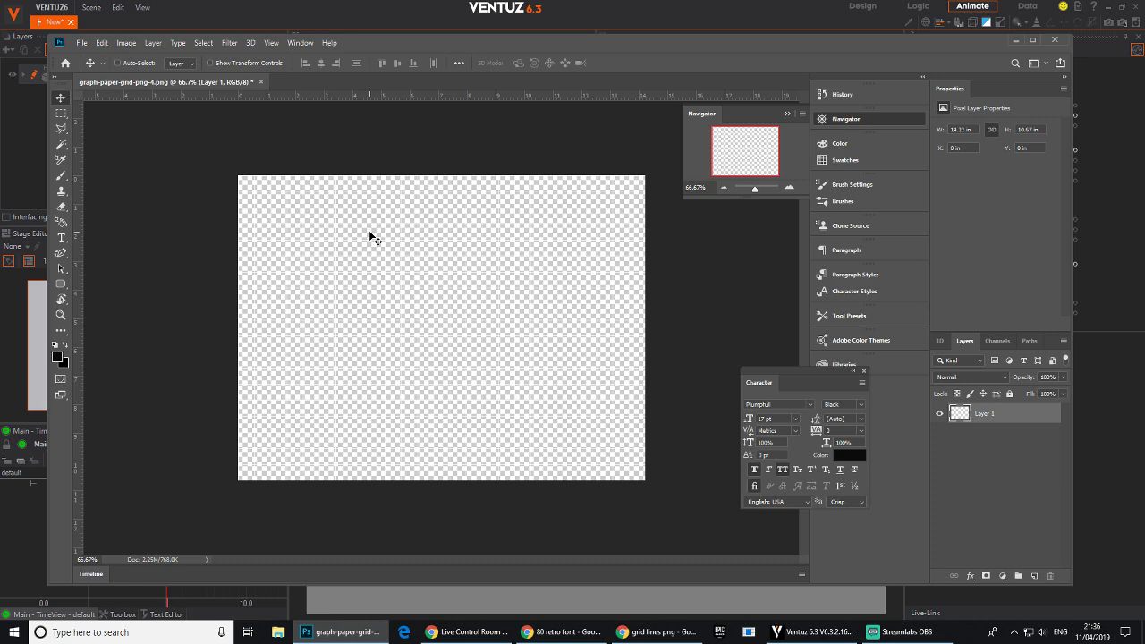
Step: Save the white grid over graph-paper-grid-png-4.png on the Desktop with the large file size option, and quit Photoshop without saving changes
key("ctrl+shift+s")
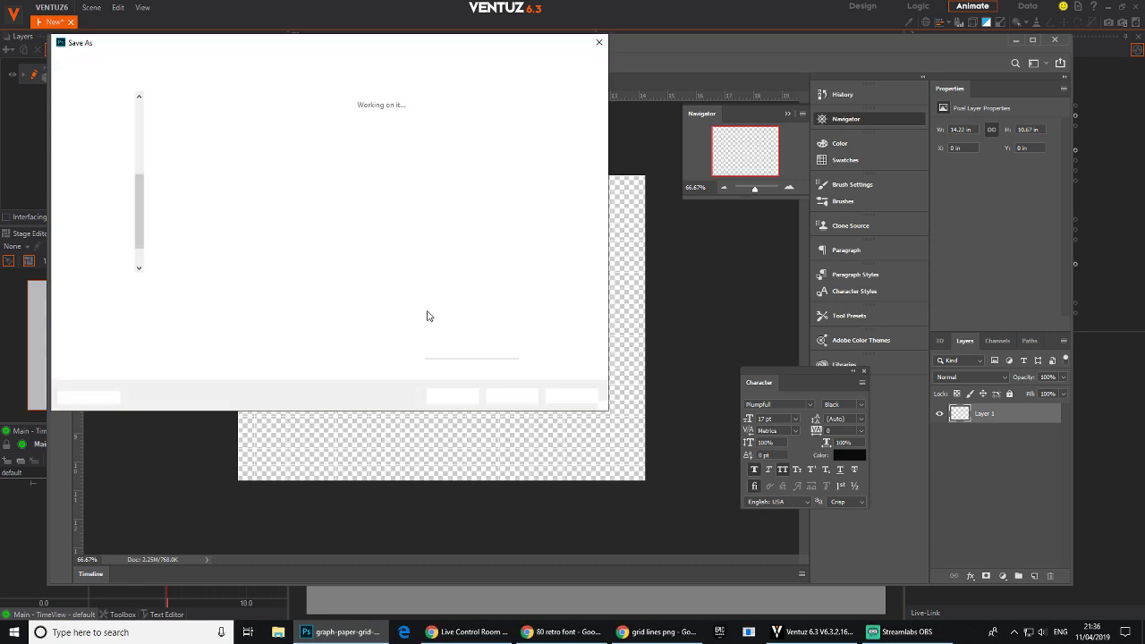
left_click(508, 395)
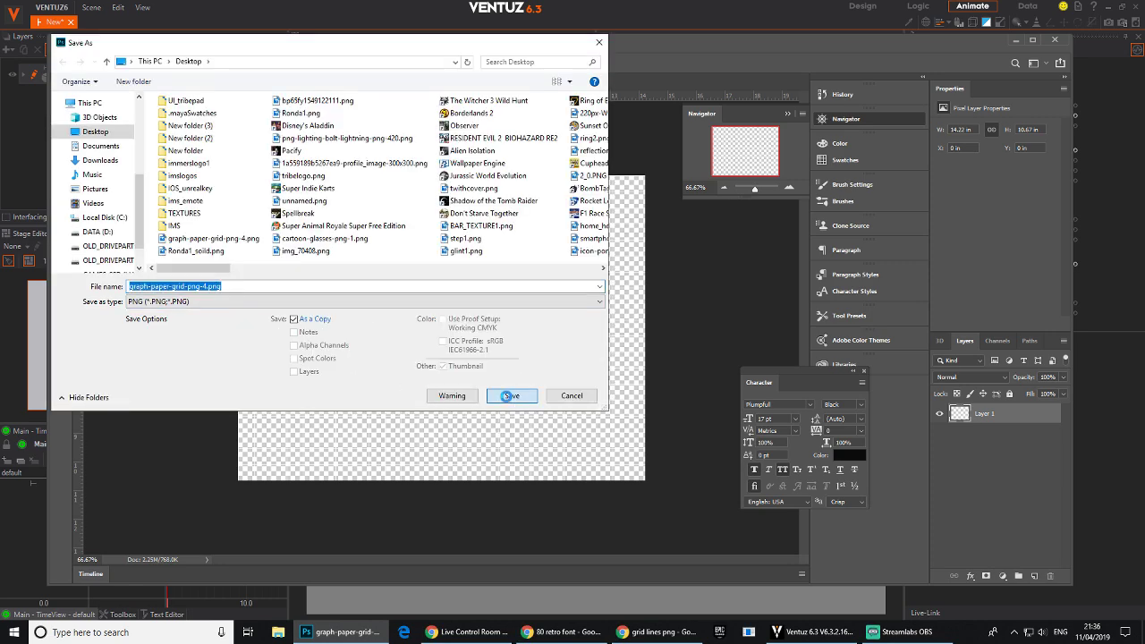
left_click(596, 317)
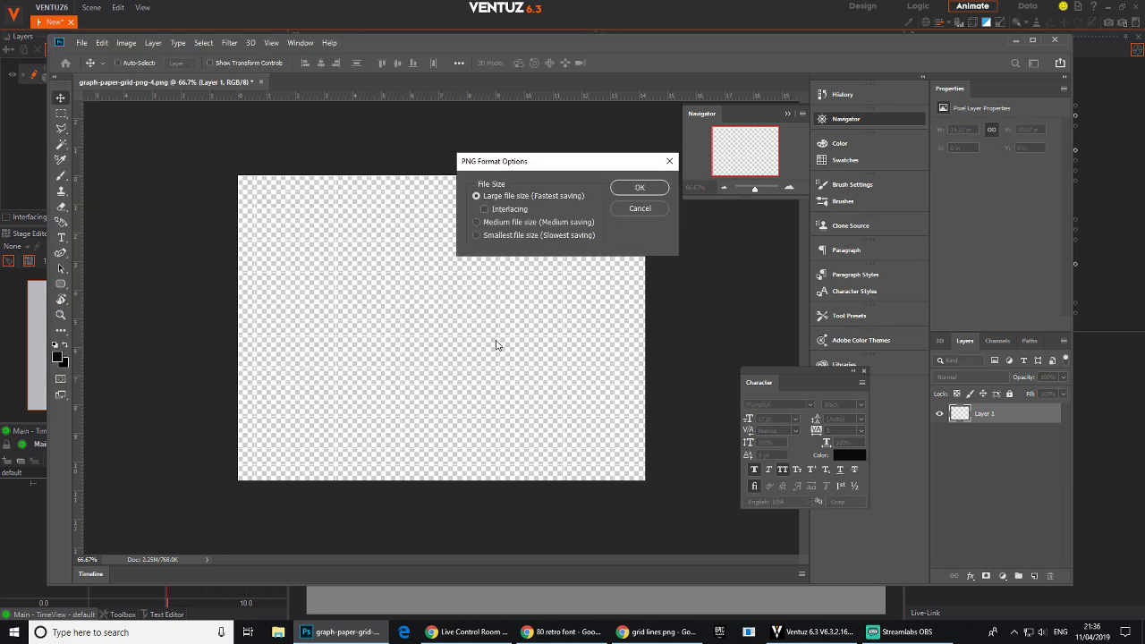
left_click(649, 190)
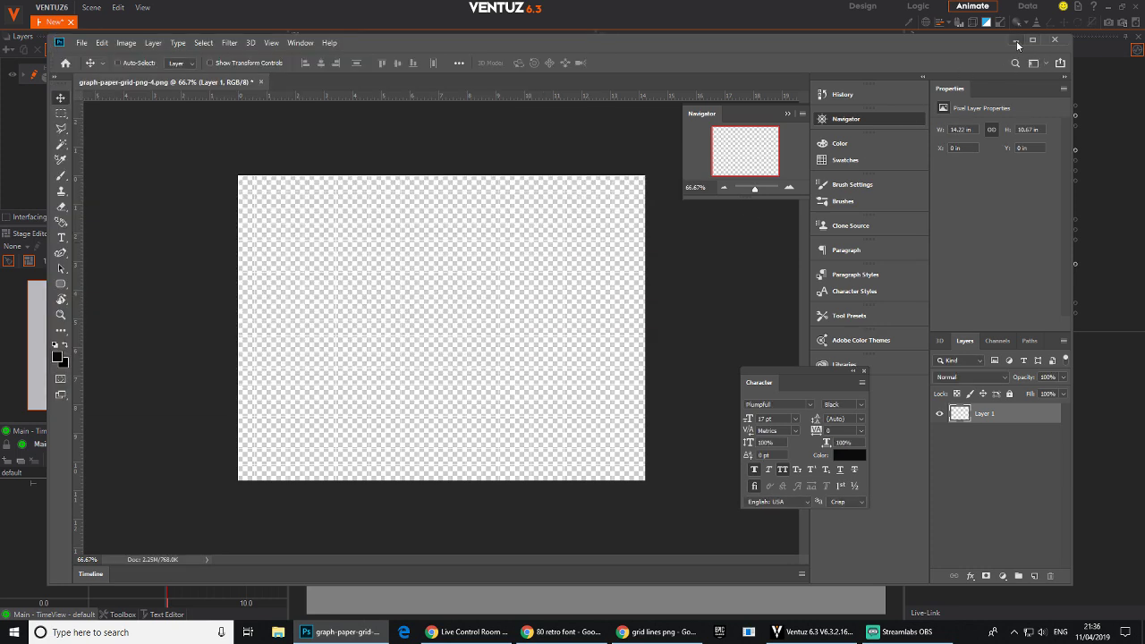
left_click(1054, 41)
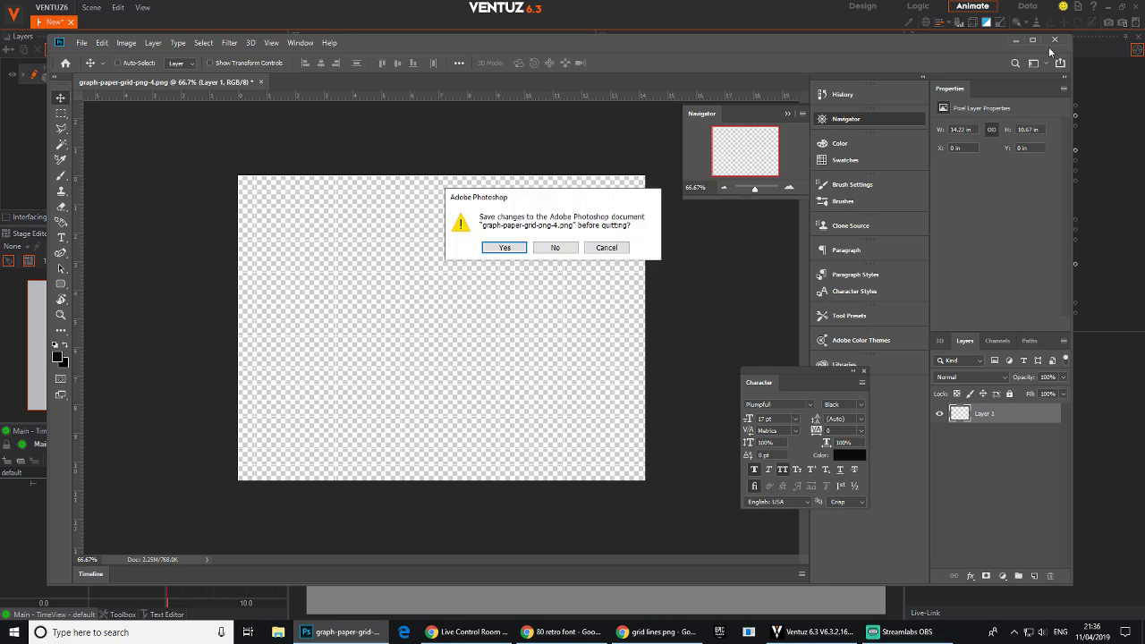
left_click(557, 248)
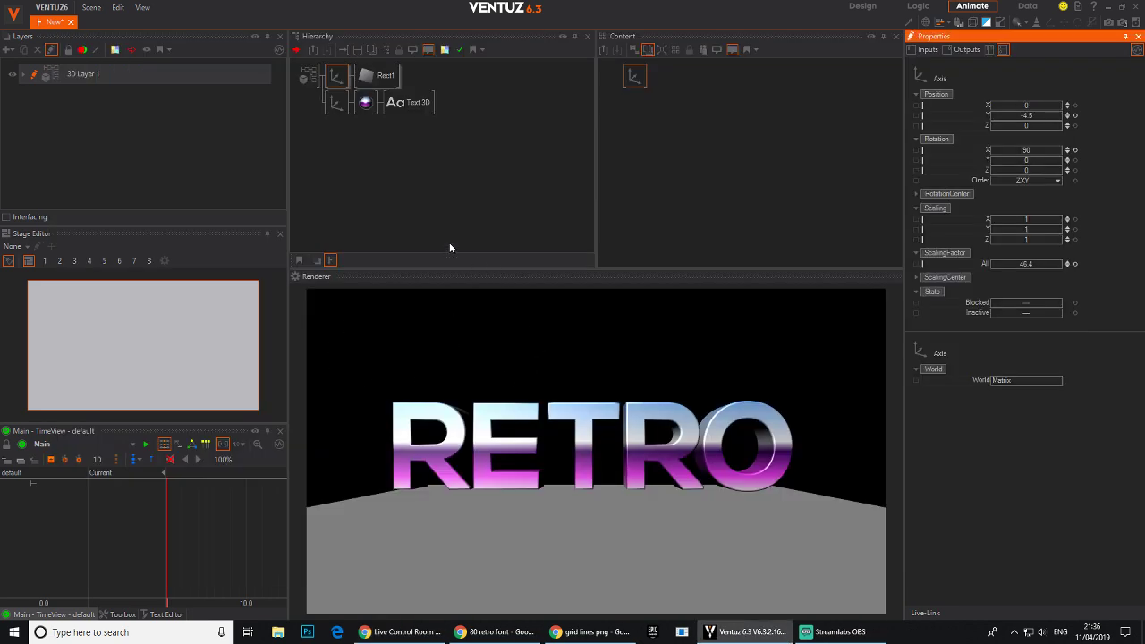
Step: Add a Color Solid material and insert it between the floor axis and Rect1
left_click(391, 150)
double_click(391, 148)
type("col")
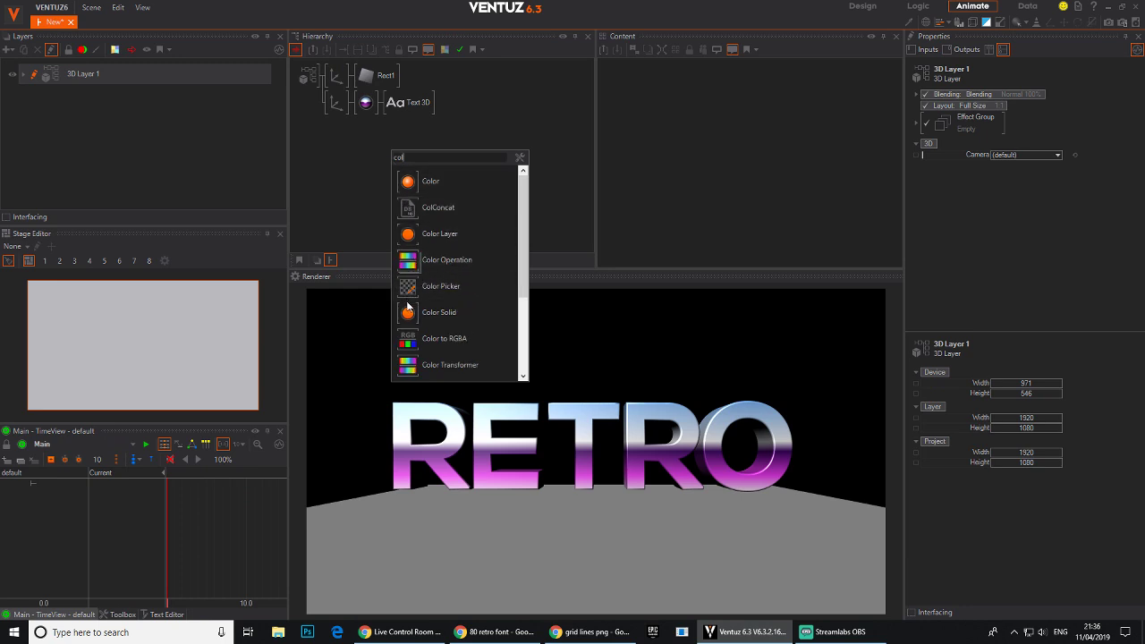
left_click(438, 312)
left_click(357, 75)
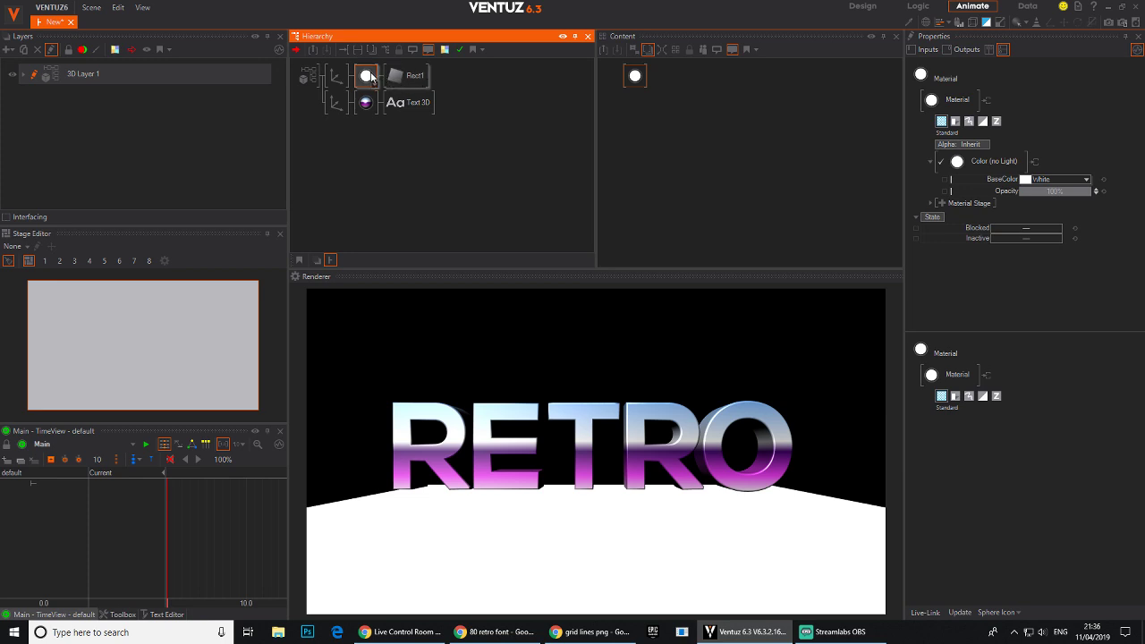
left_click_drag(634, 75, 628, 122)
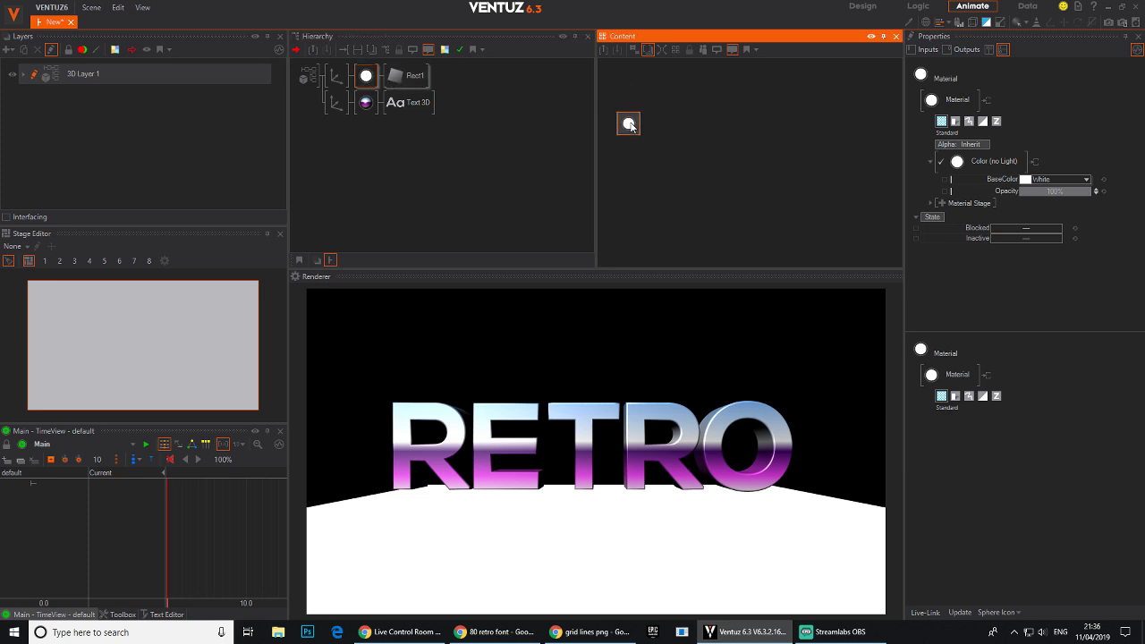
Step: Add a Base + Alpha texture stage to the floor rectangle's white material
left_click(941, 203)
mouse_move(927, 213)
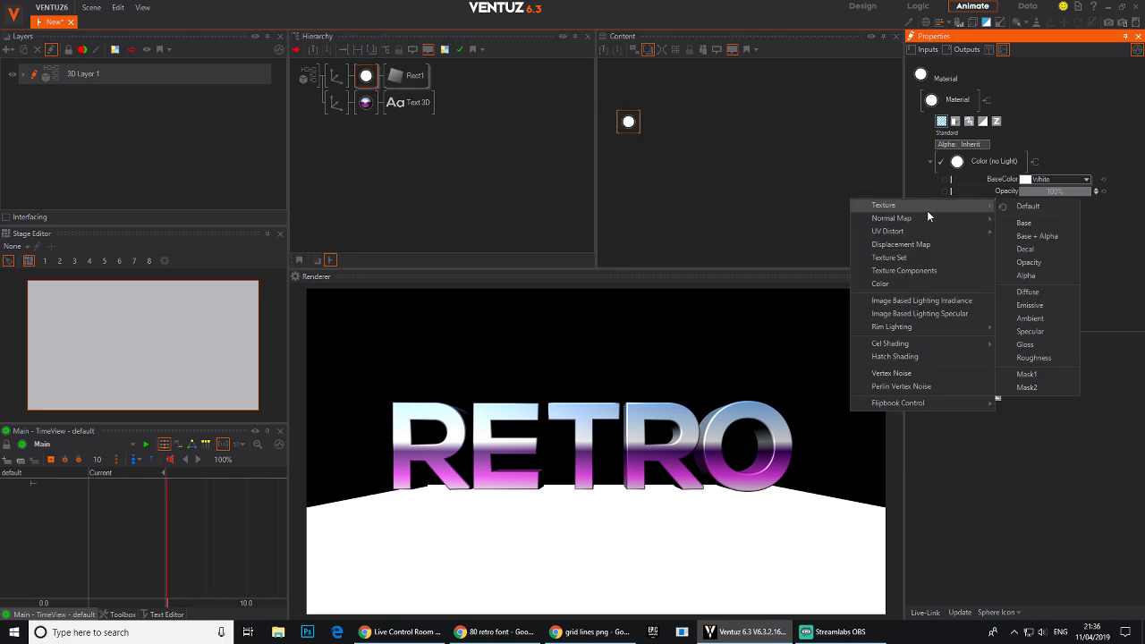
left_click(1041, 237)
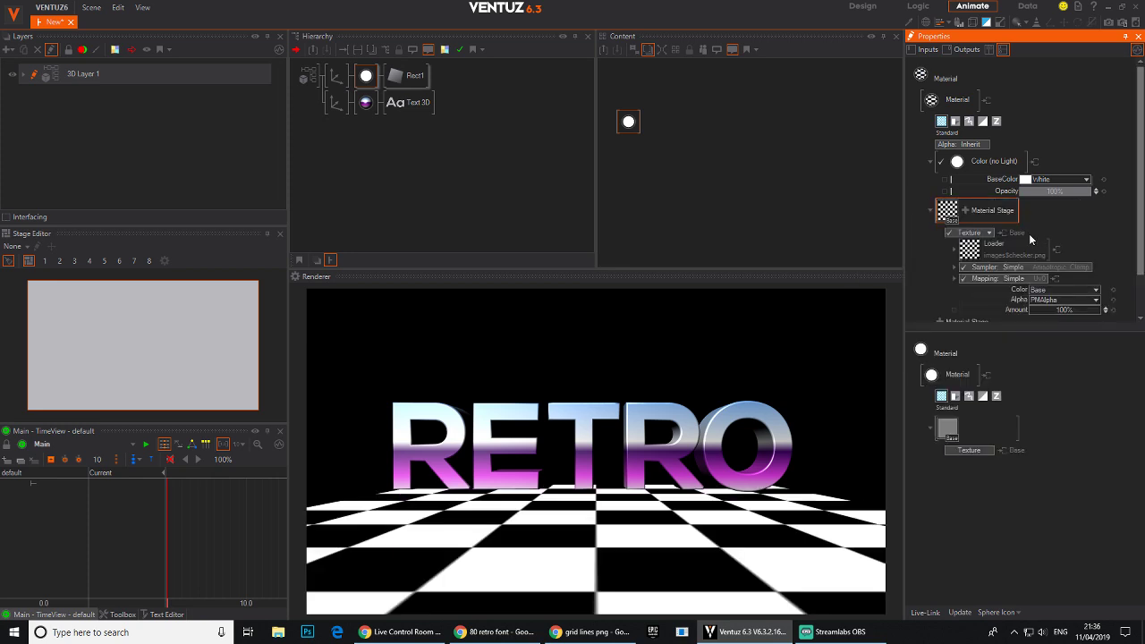
Step: Load graph-paper-grid-png-4.png from the Desktop as the floor material's texture
left_click(966, 255)
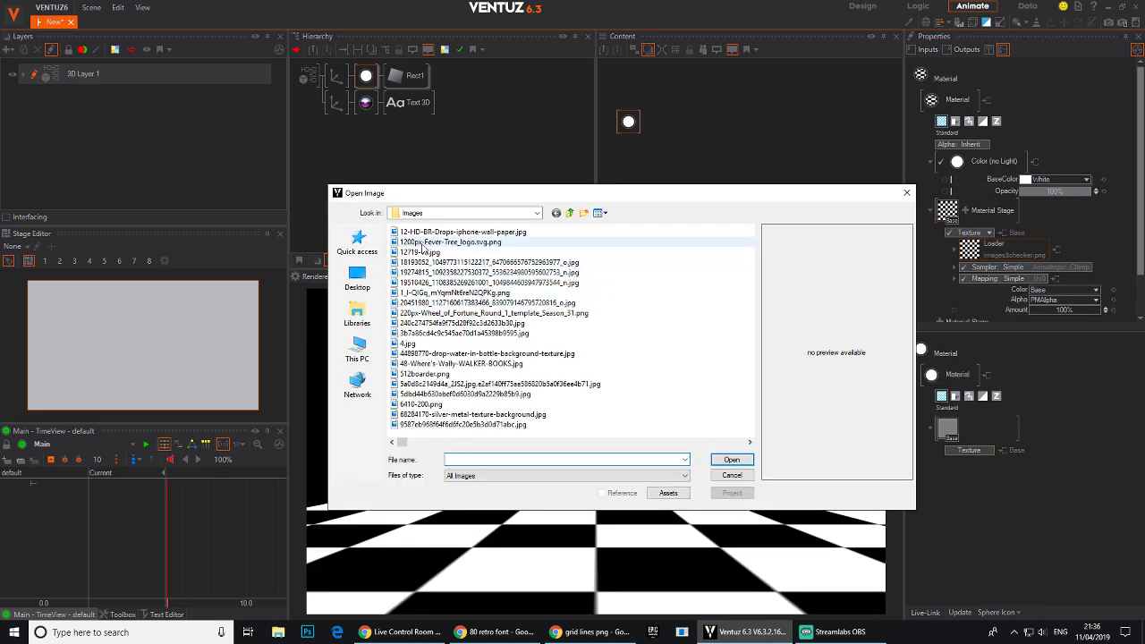
left_click(357, 278)
left_click_drag(750, 428, 752, 239)
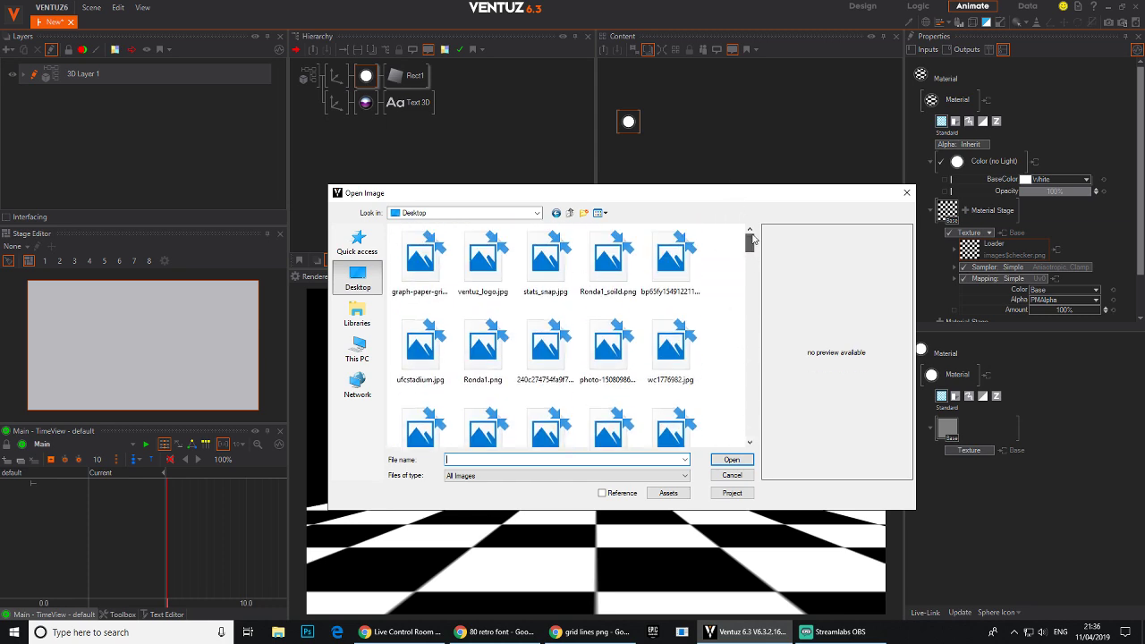
left_click(421, 261)
left_click(732, 460)
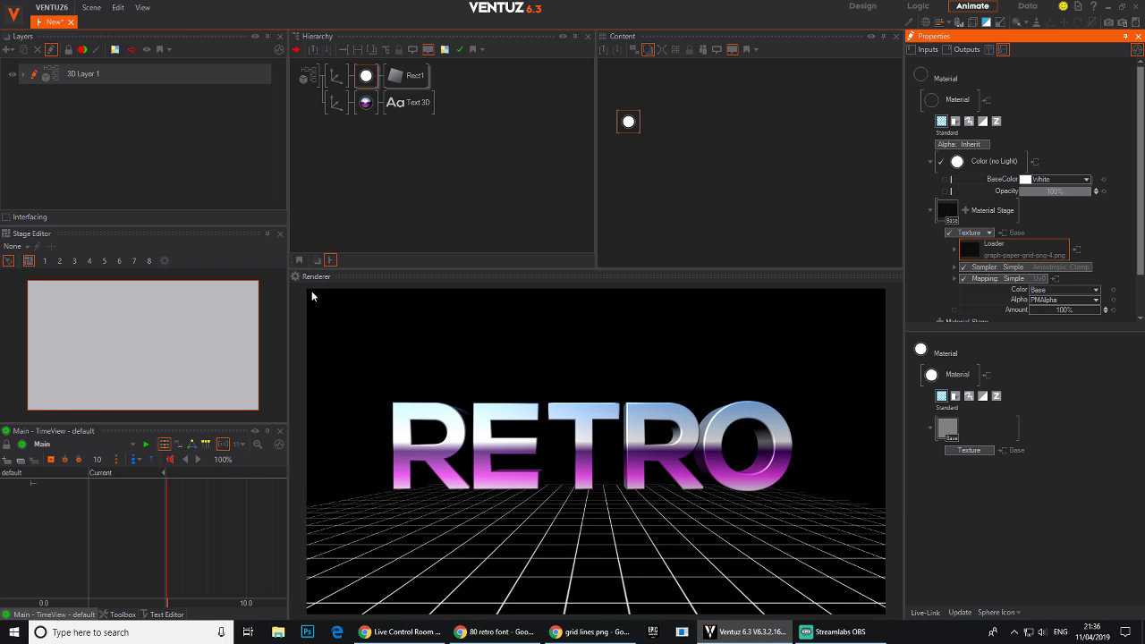
Step: Increase the SizeX of Rect1 to stretch the grid floor wider
left_click(399, 76)
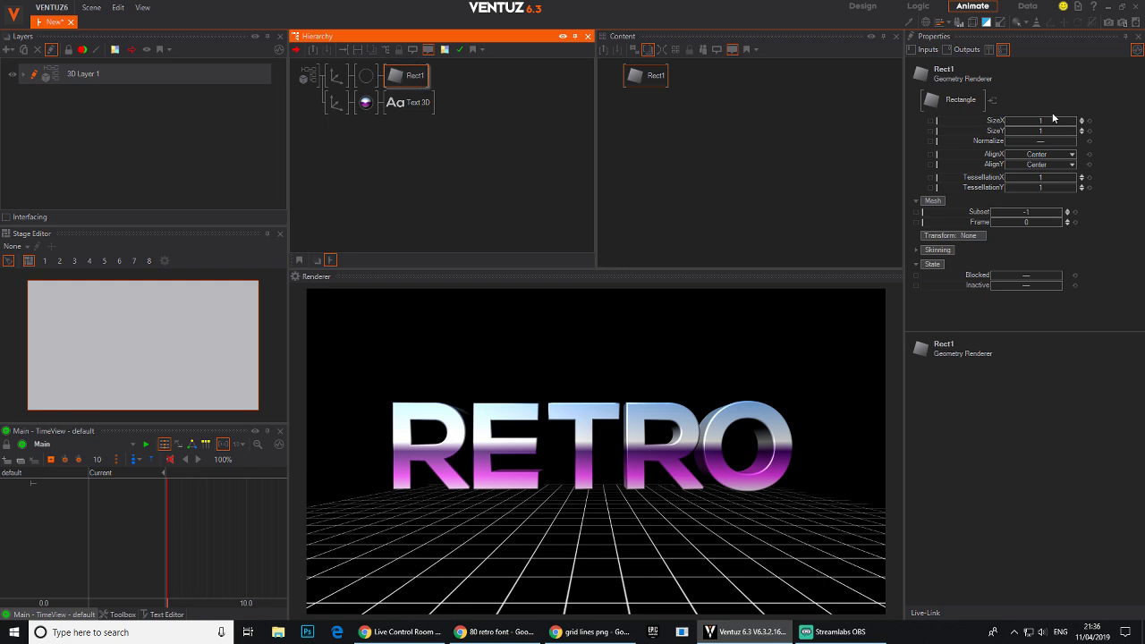
left_click_drag(1035, 119, 1065, 130)
Step: Move the grid material ahead of the floor axis in the hierarchy and select the axis
left_click(337, 77)
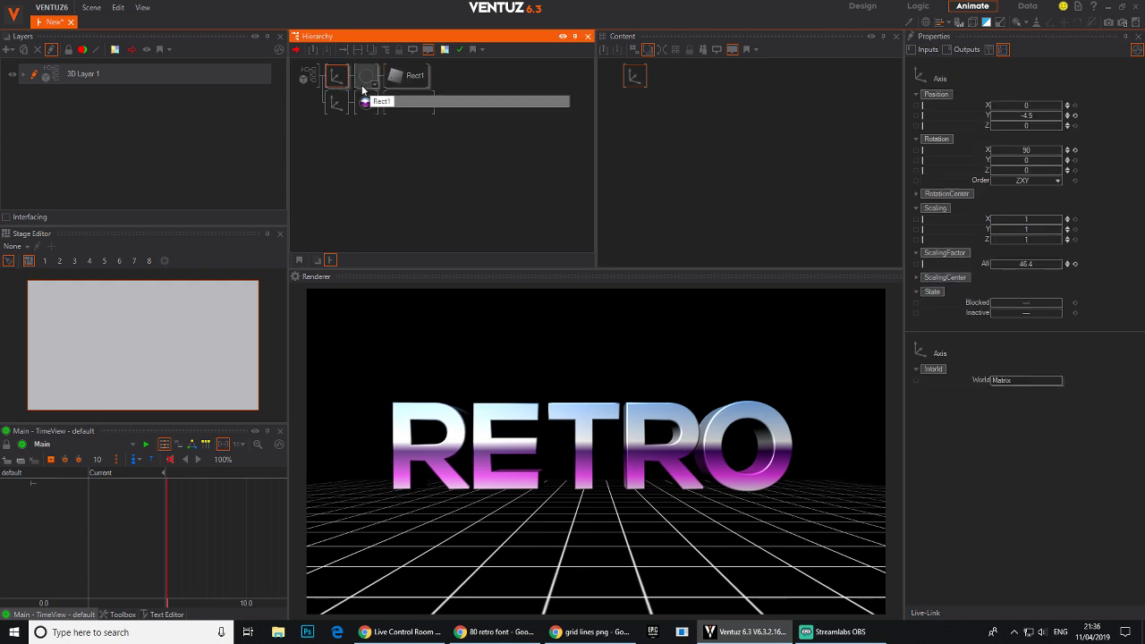
left_click(363, 79)
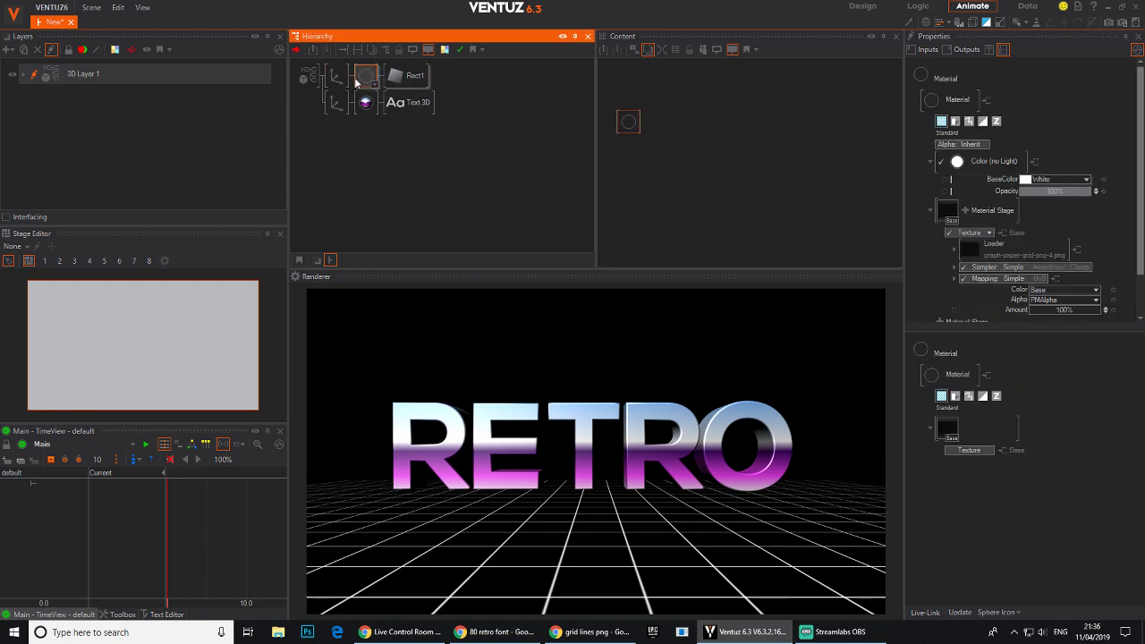
mouse_move(361, 73)
left_mouse_down()
mouse_move(329, 79)
mouse_move(359, 85)
left_mouse_up()
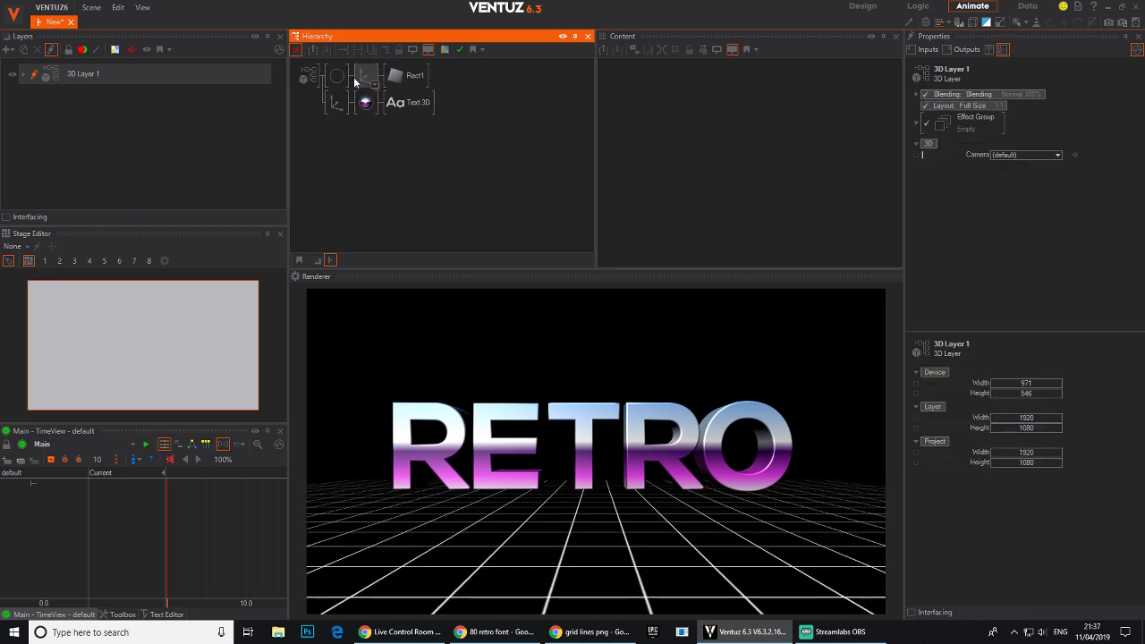
left_click(366, 77)
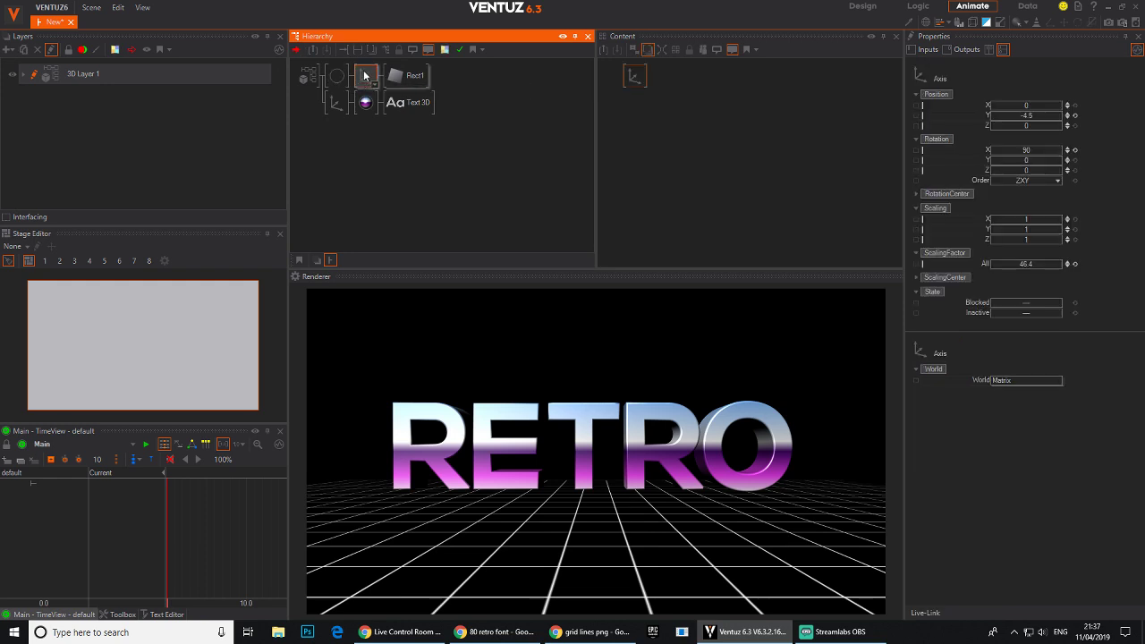
Step: Duplicate the floor axis with its Rect1 grid, then flip the copy's X rotation to negative and raise it into a grid ceiling
left_click_drag(364, 87, 364, 88, "ctrl")
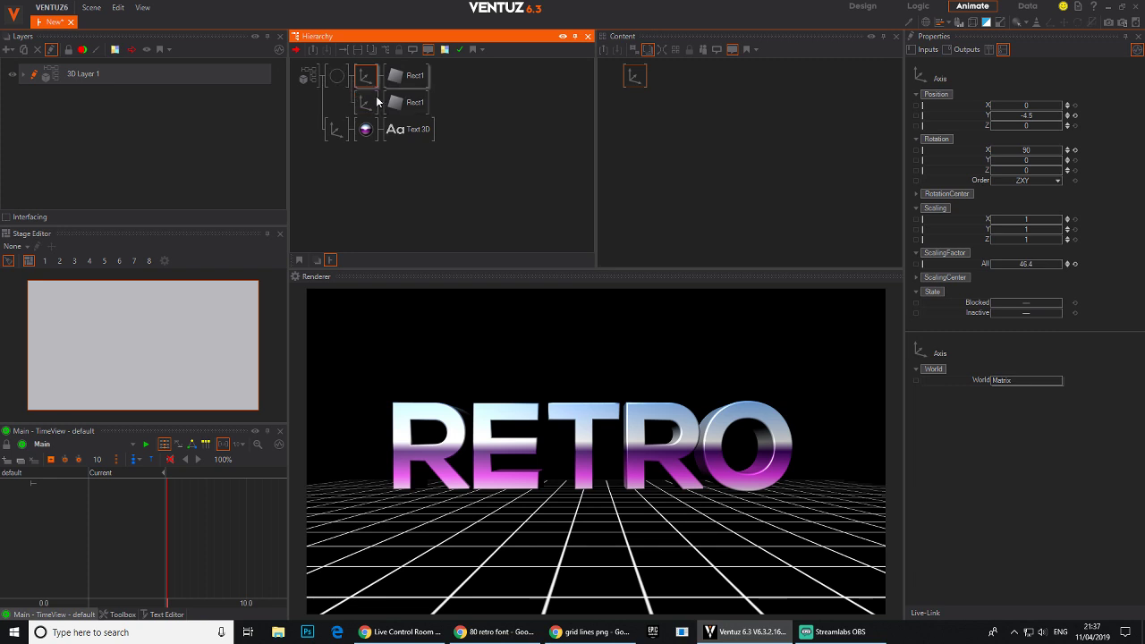
left_click(362, 103)
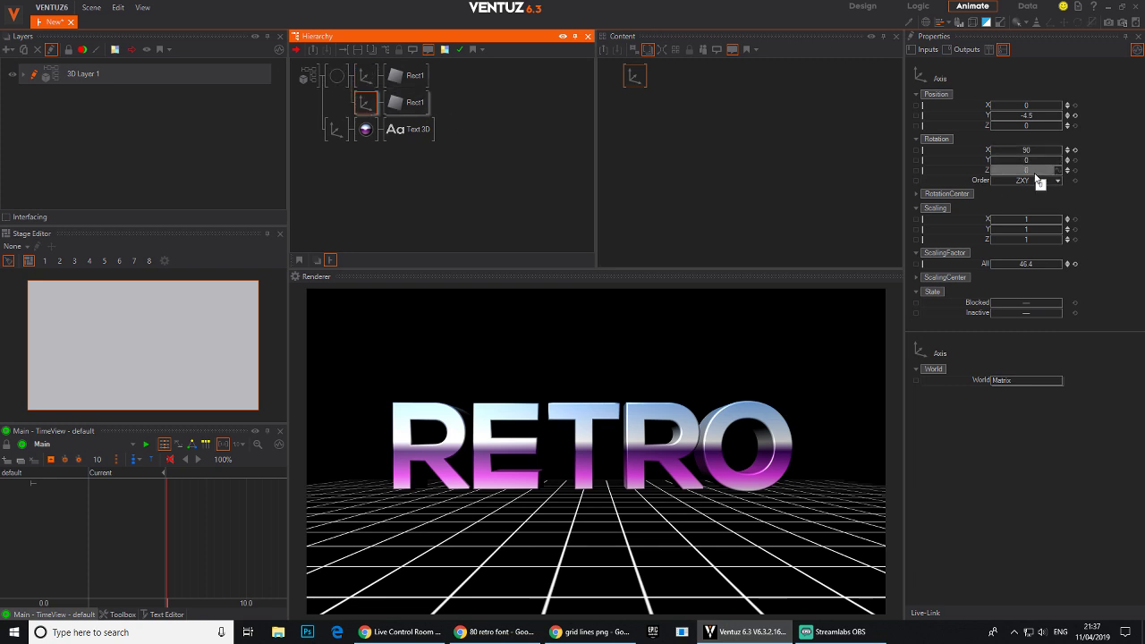
mouse_move(1039, 172)
left_mouse_down()
mouse_move(1028, 170)
mouse_move(1050, 172)
mouse_move(991, 146)
mouse_move(1038, 154)
left_mouse_up()
left_click(1076, 172)
left_click(1075, 160)
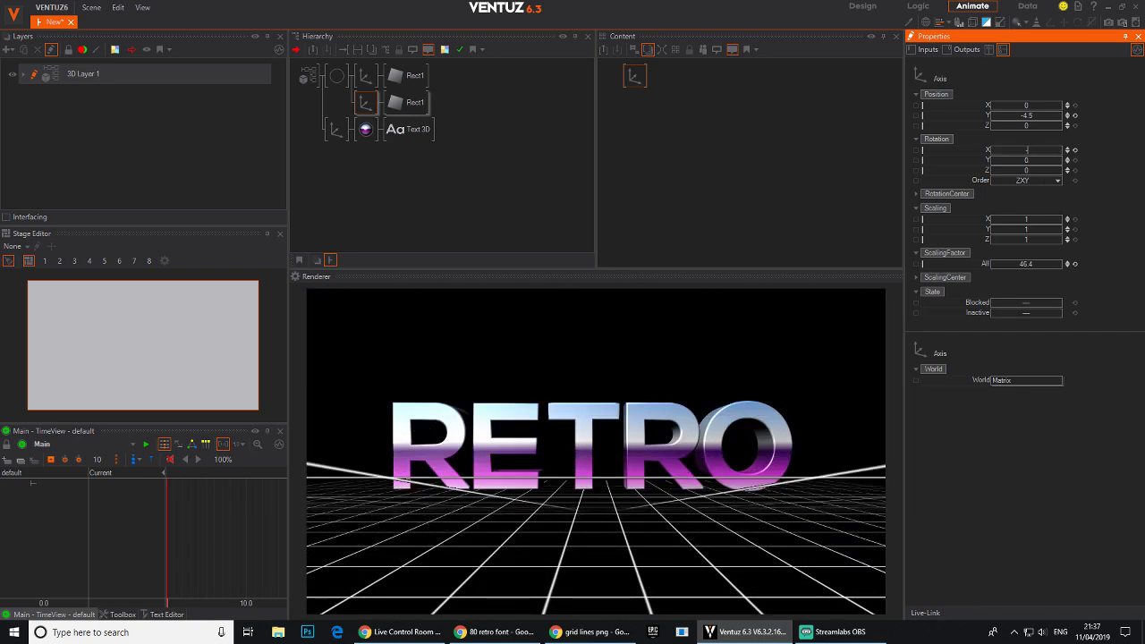
key("Return")
mouse_move(1028, 119)
left_mouse_down()
mouse_move(1078, 118)
mouse_move(1033, 115)
mouse_move(1043, 115)
left_mouse_up()
left_click(449, 85)
Step: Set the shared grid material's BaseColor to pink 252, 112, 255
left_click(337, 77)
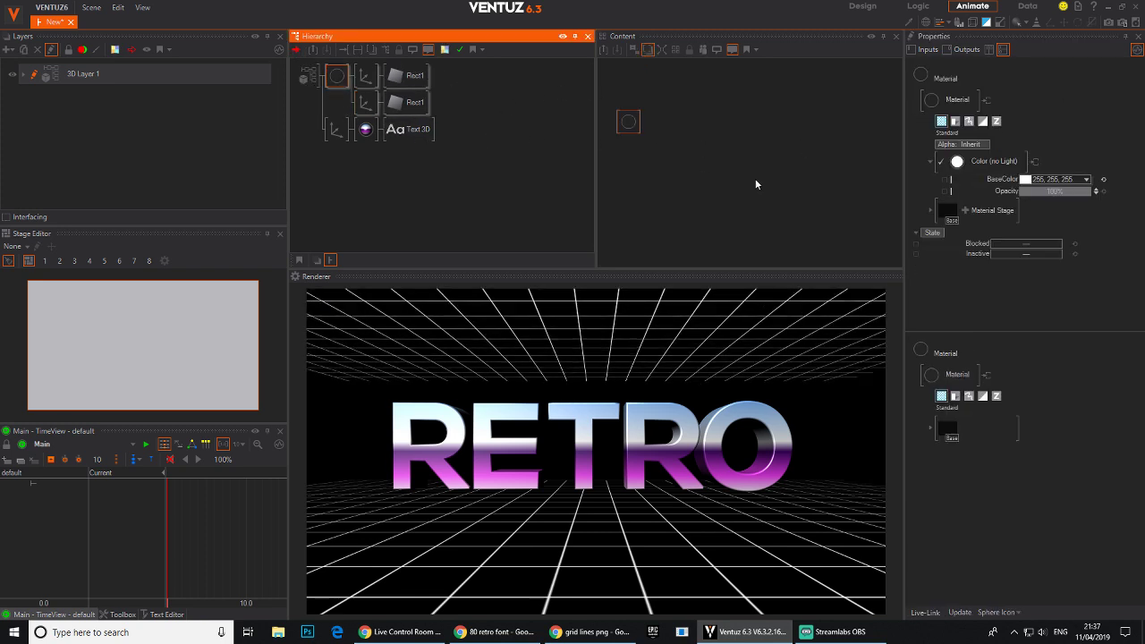
left_click(1086, 180)
left_click(994, 225)
left_click_drag(1057, 213, 1109, 209)
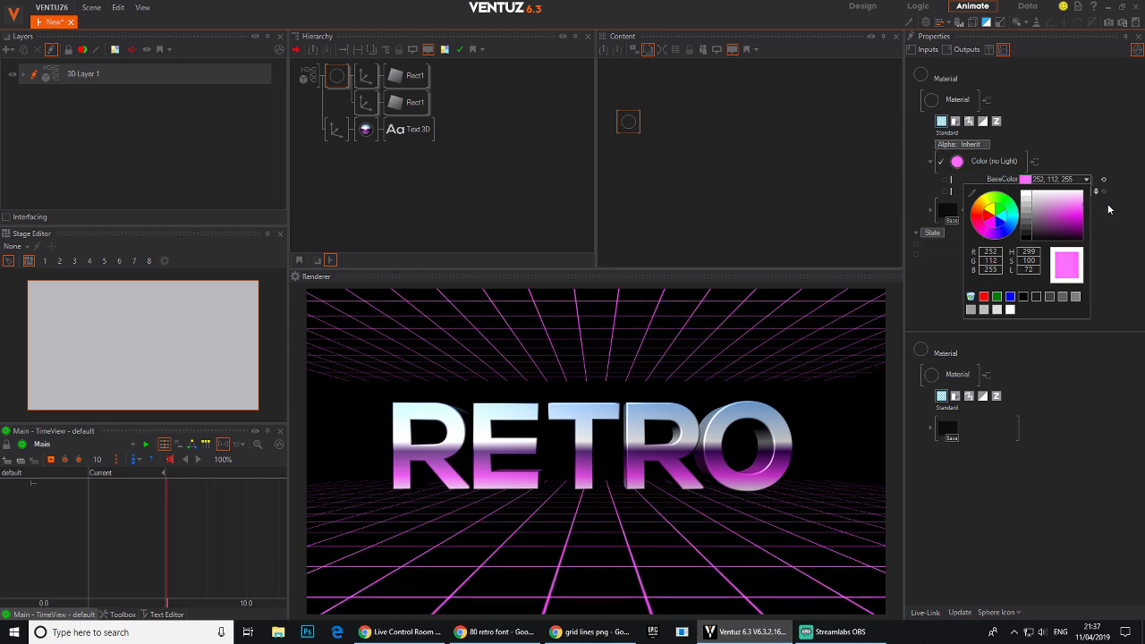
Step: Raise the RETRO text slightly by setting its axis Position Y to 0.37
left_click(335, 130)
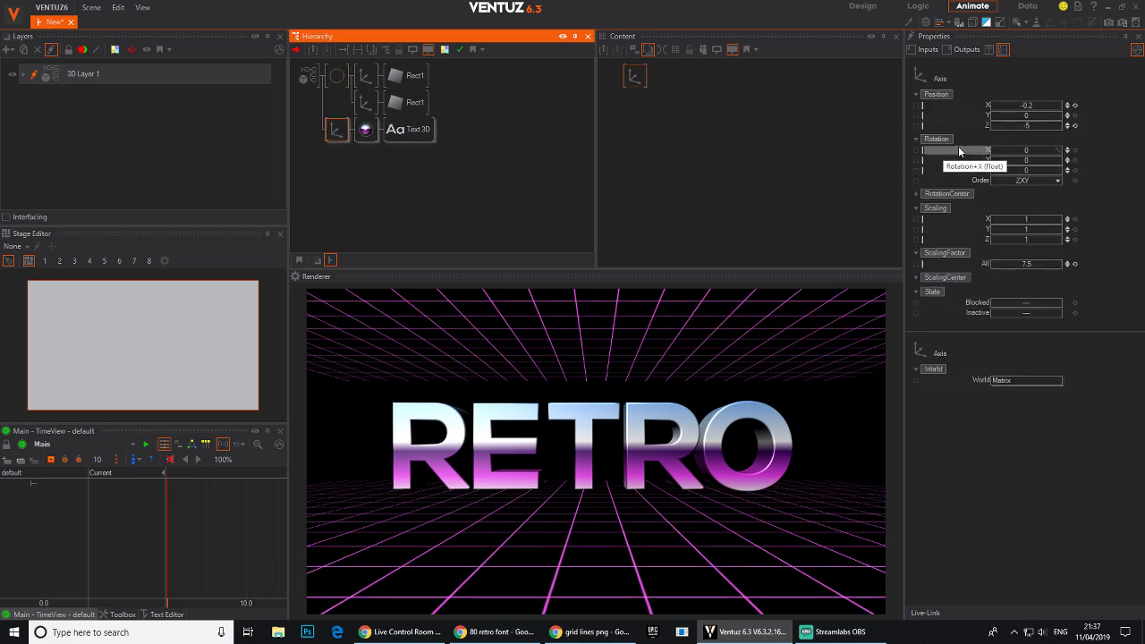
left_click_drag(1061, 118, 636, 459)
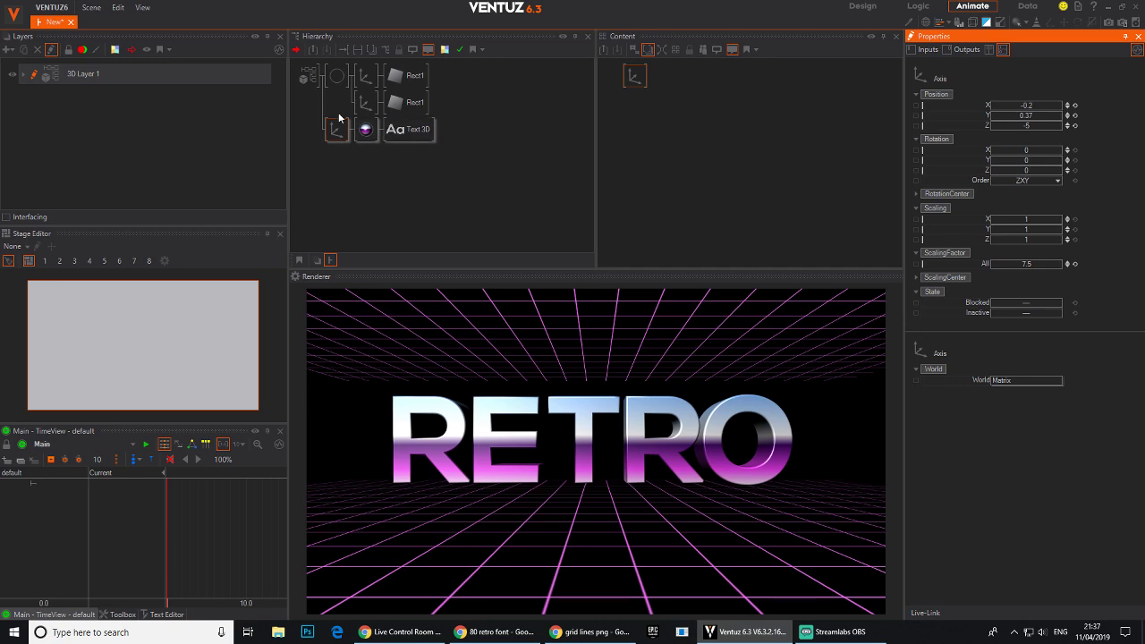
left_click(509, 254)
Step: Add a Ground Fog node ahead of the grid material so it affects both the floor and ceiling grids
left_click(337, 75)
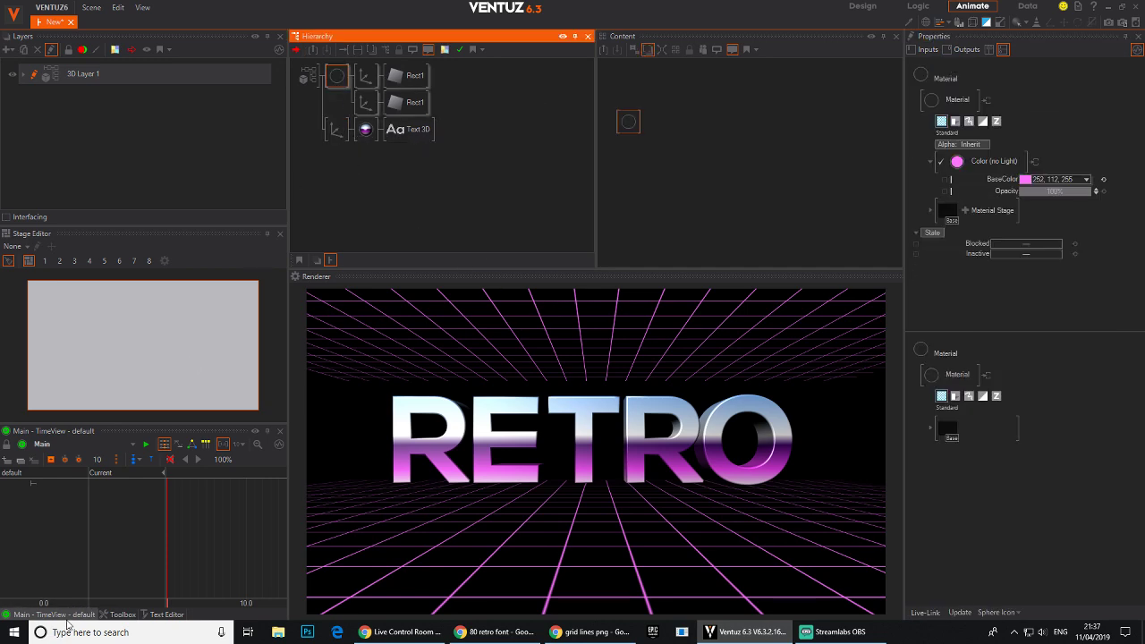
left_click(123, 615)
left_click(245, 476)
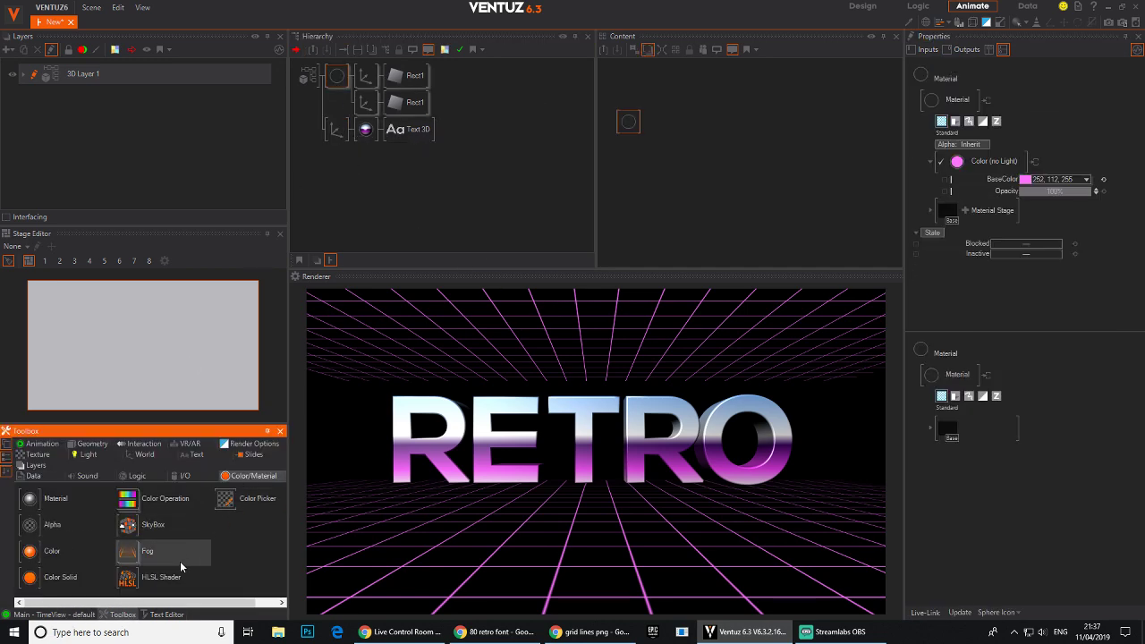
mouse_move(125, 551)
left_mouse_down()
mouse_move(374, 75)
mouse_move(336, 82)
left_mouse_up()
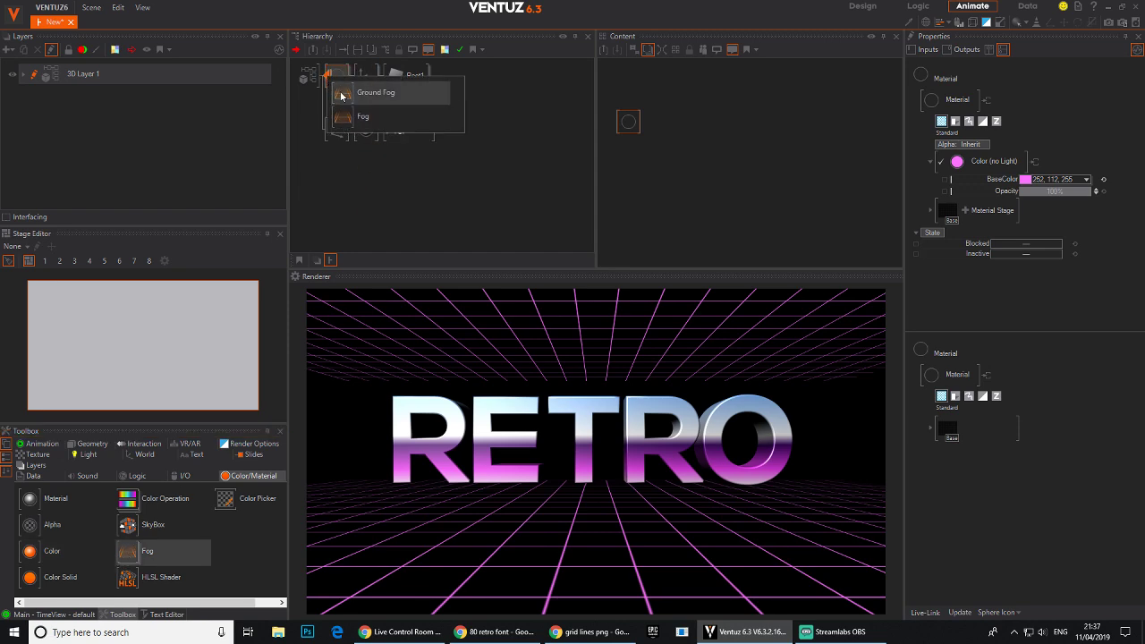
left_click(345, 92)
left_click_drag(404, 128, 349, 79)
Step: Set the Ground Fog's colour to black, with Start at 28 and End at 46.1
left_click(351, 76)
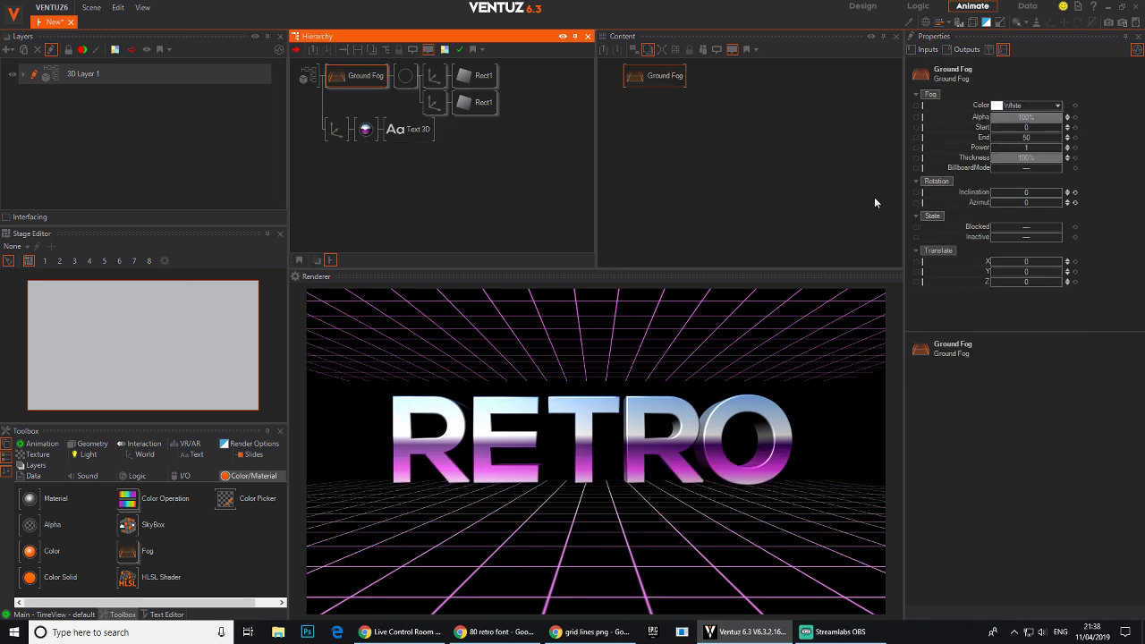
left_click(1027, 139)
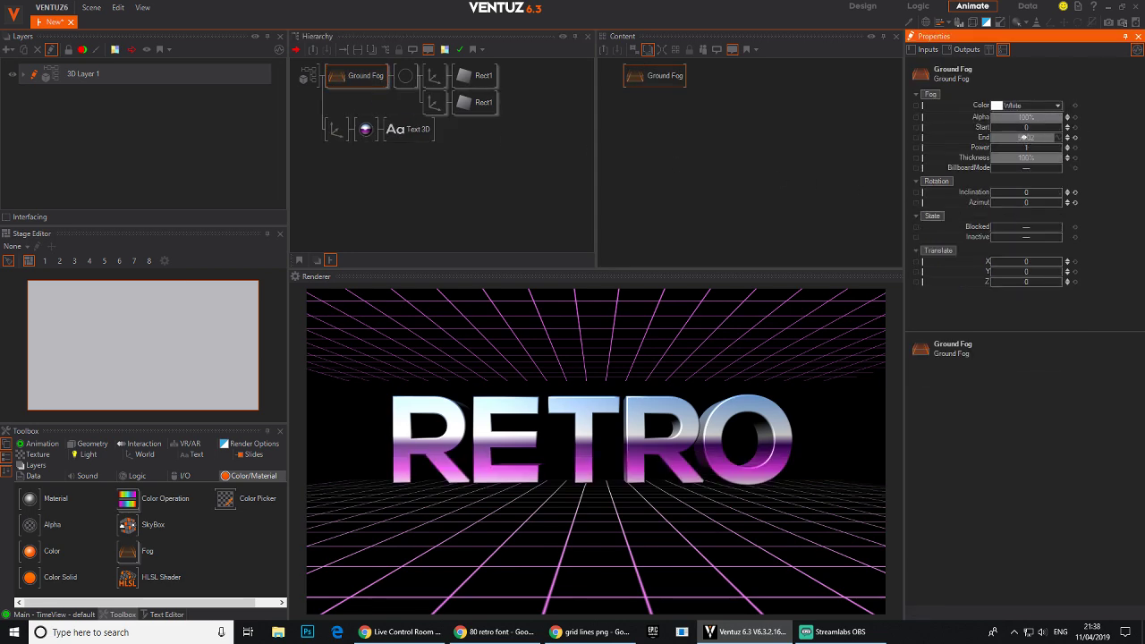
mouse_move(990, 138)
left_mouse_down()
mouse_move(1058, 133)
mouse_move(995, 128)
left_mouse_up()
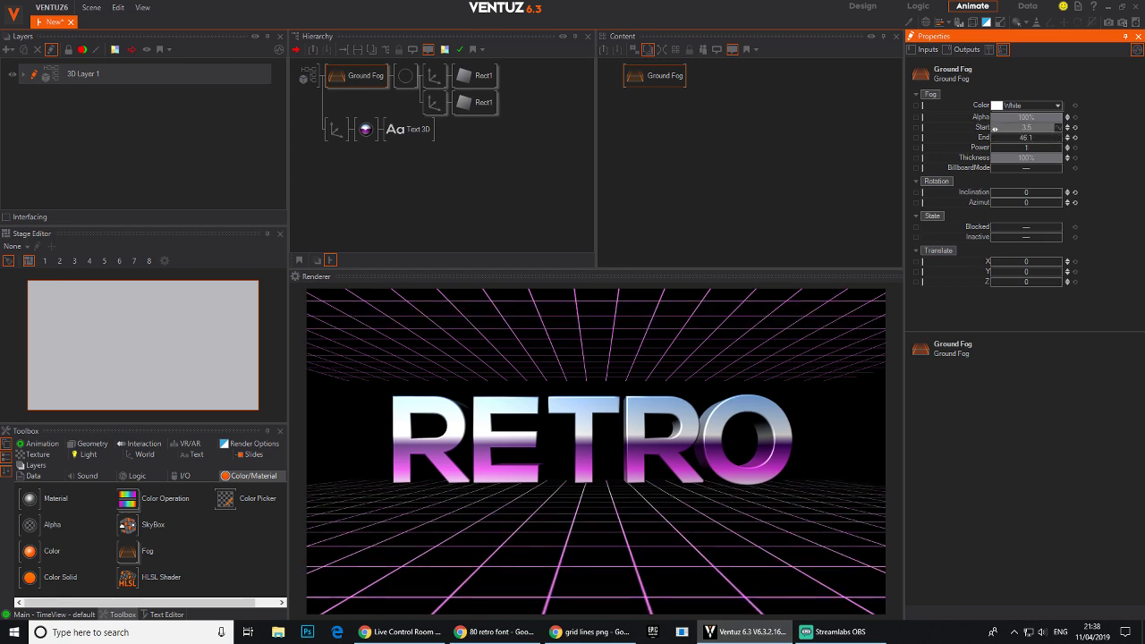
left_click(1057, 105)
left_click_drag(1017, 139, 975, 191)
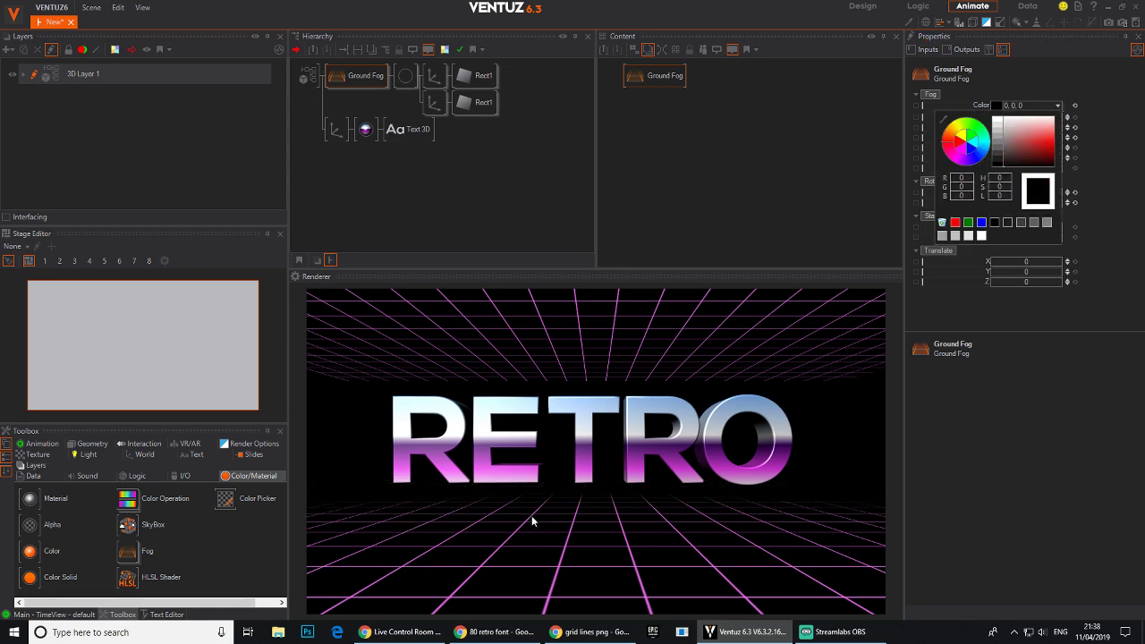
left_click(1016, 72)
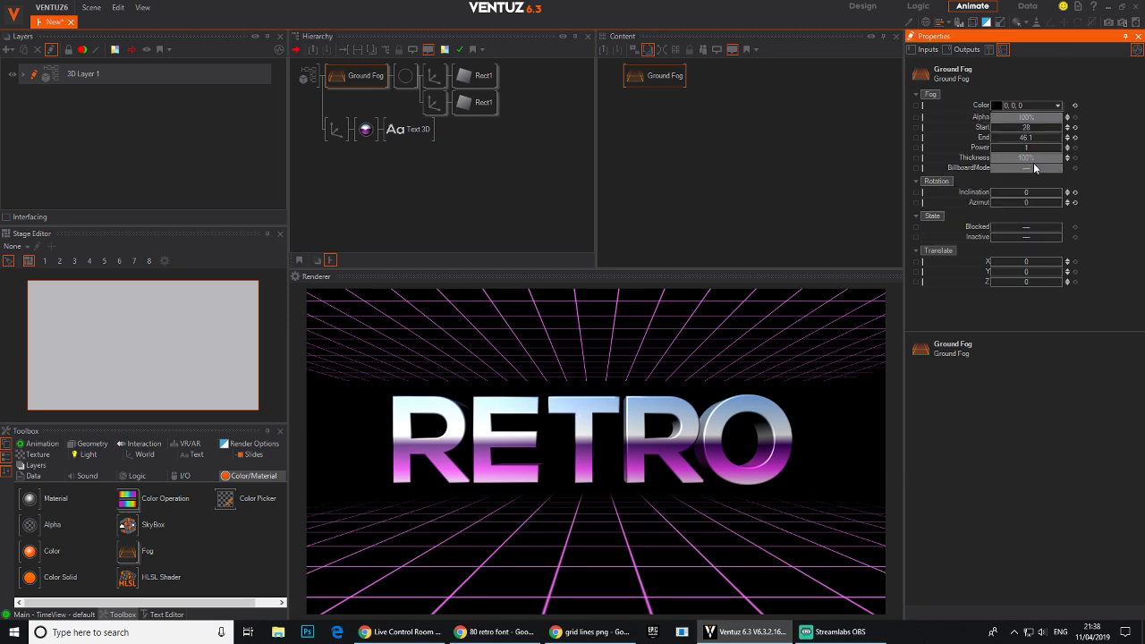
Step: Refine the Ground Fog's fade by setting End to 79.136 and Alpha to 100%, and fine-tune its Power
left_click_drag(991, 116, 991, 140)
left_click_drag(1061, 140, 1062, 145)
left_click_drag(991, 151, 991, 149)
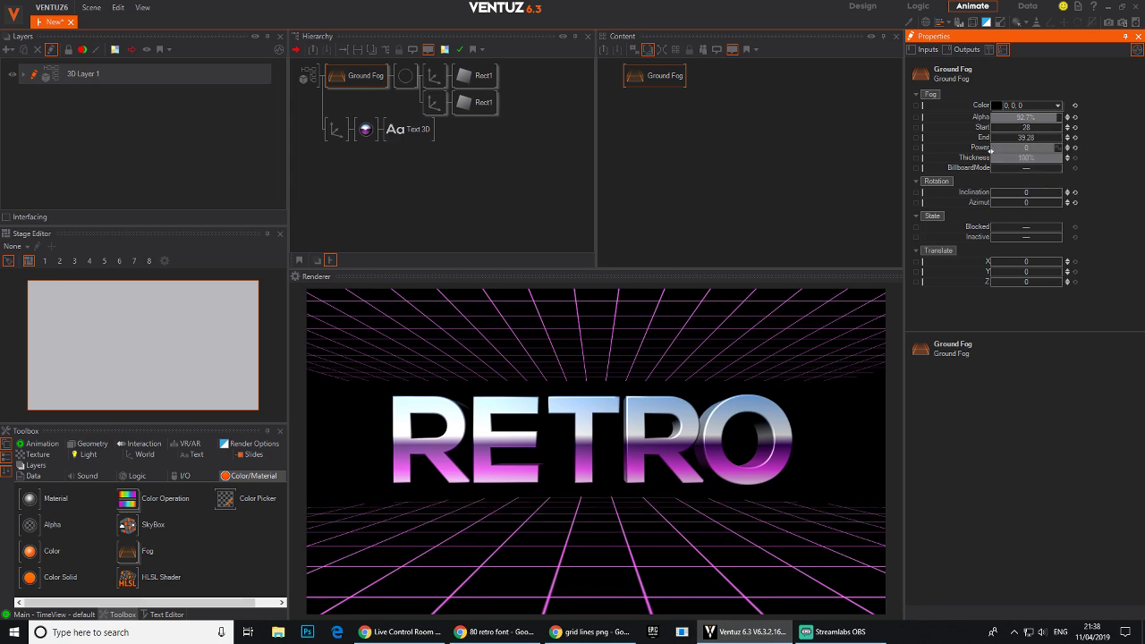
left_click_drag(1058, 138, 1061, 137)
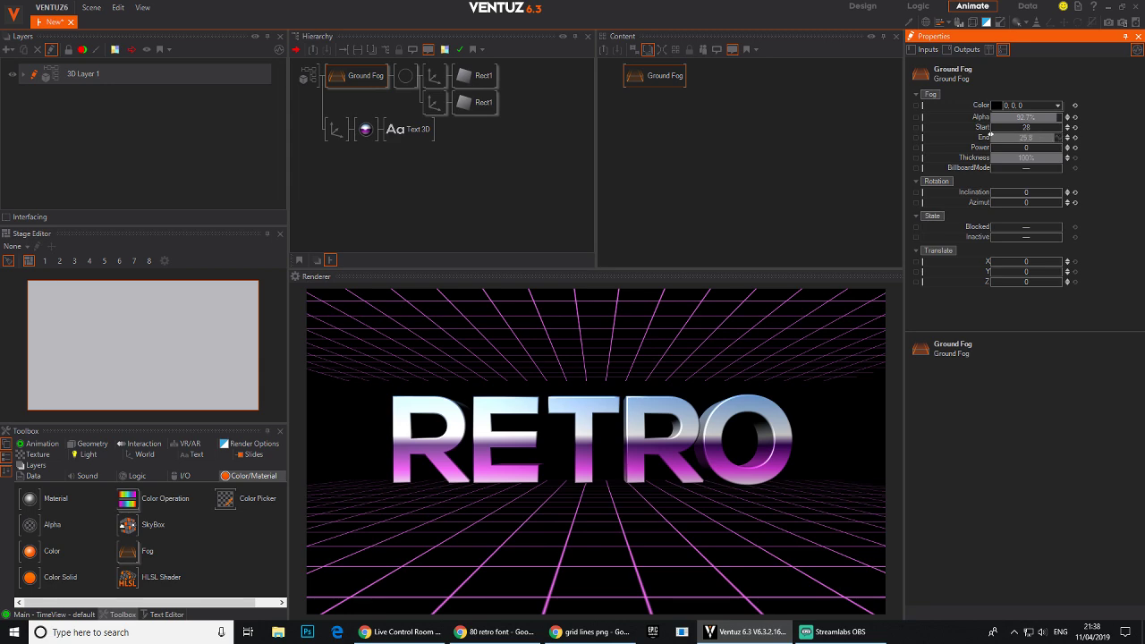
left_click_drag(991, 139, 990, 138)
left_click_drag(1061, 136, 1039, 151)
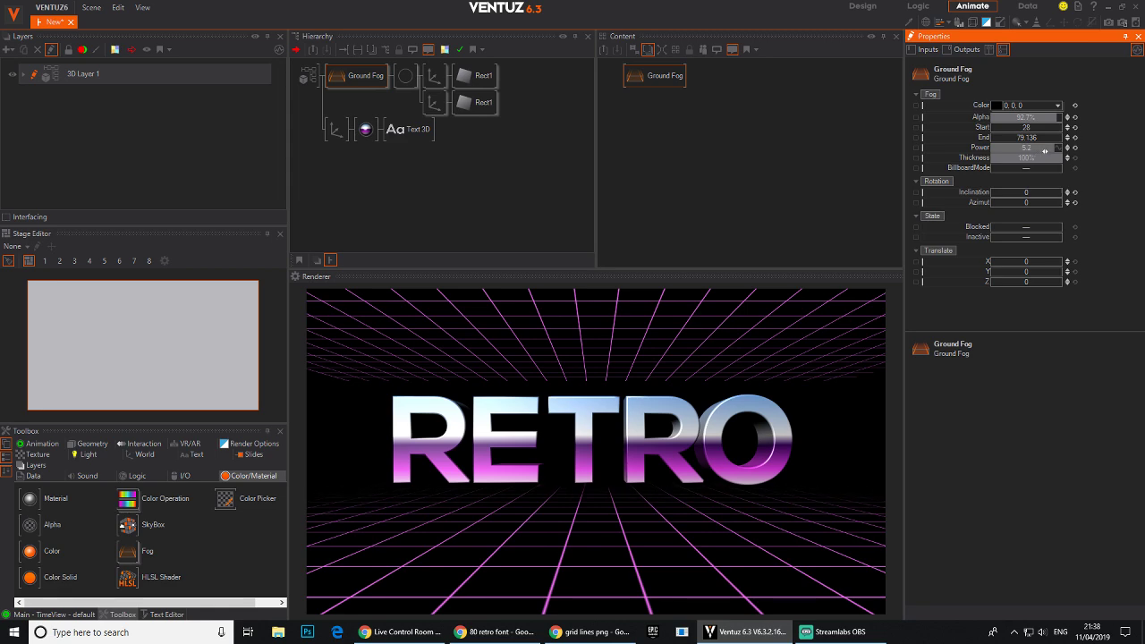
mouse_move(1041, 118)
left_mouse_down()
mouse_move(1020, 117)
mouse_move(1063, 117)
left_mouse_up()
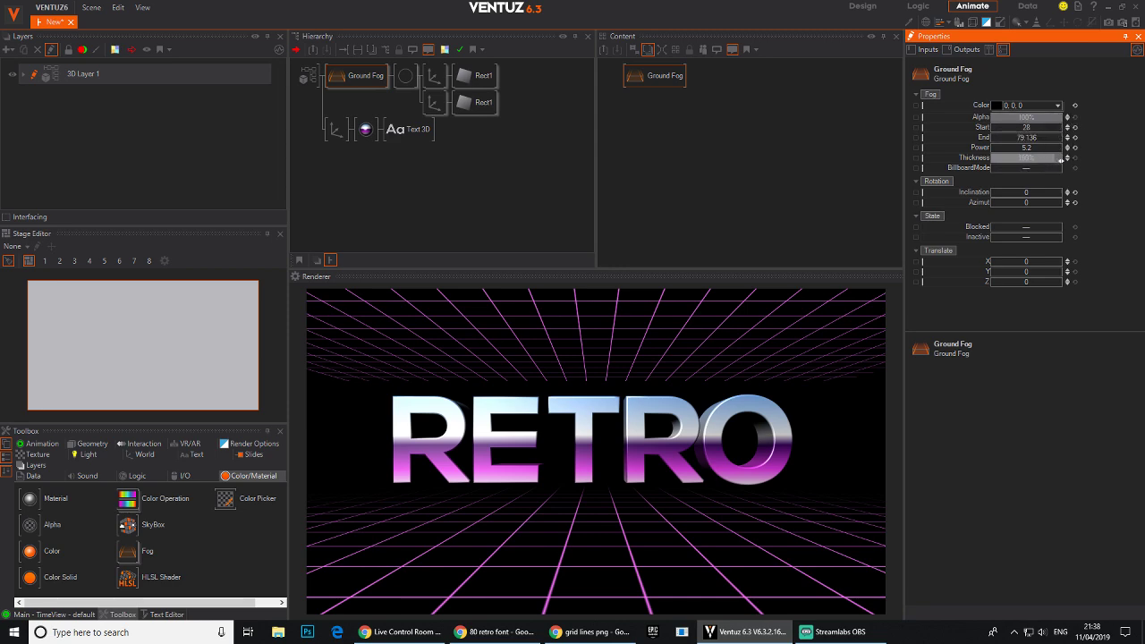
left_click_drag(1036, 149, 1031, 149)
Step: Add a new Axis node as a child of the RETRO text's axis
double_click(381, 199)
type("ax")
left_click_drag(391, 235, 364, 186)
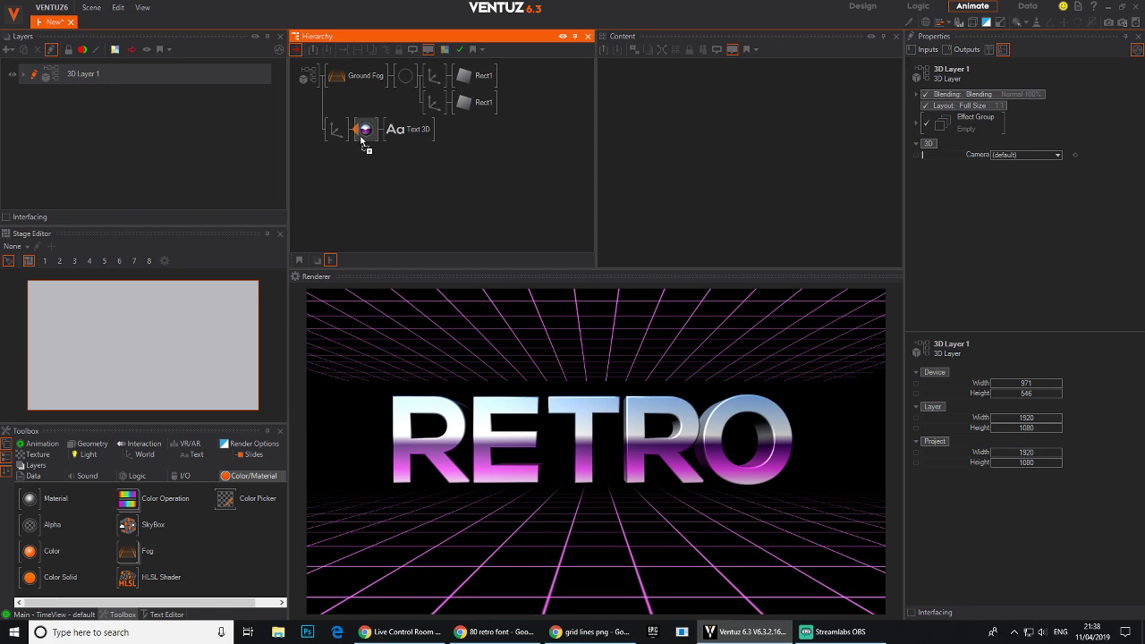
left_click_drag(365, 143, 366, 155)
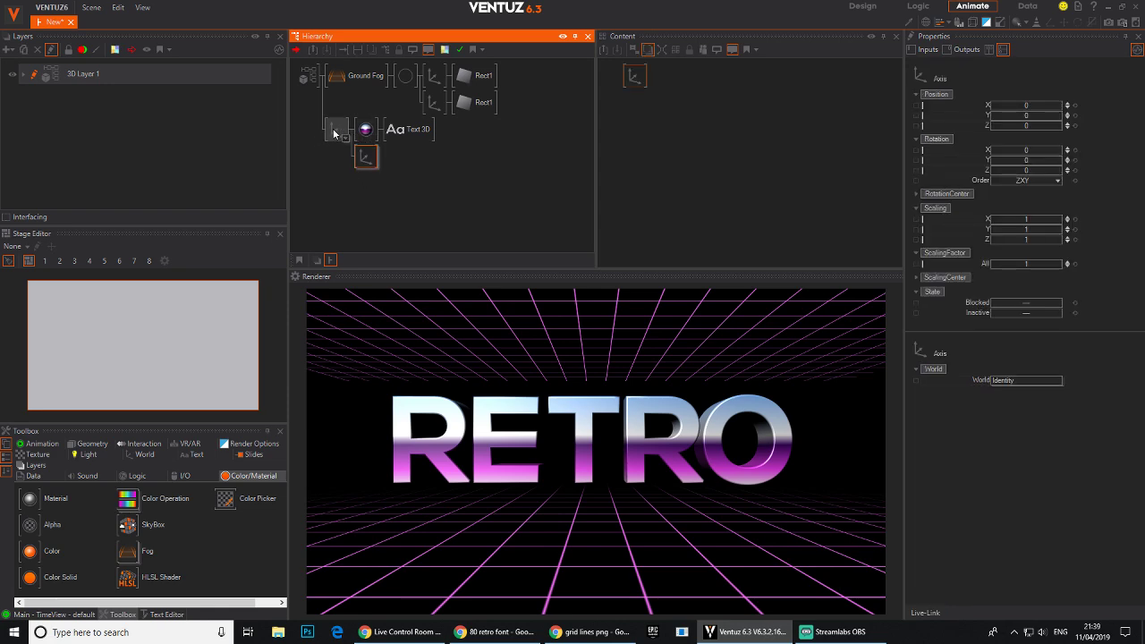
Step: Attach a white Color material to the new axis and add a Rectangle under it
double_click(386, 181)
type("c")
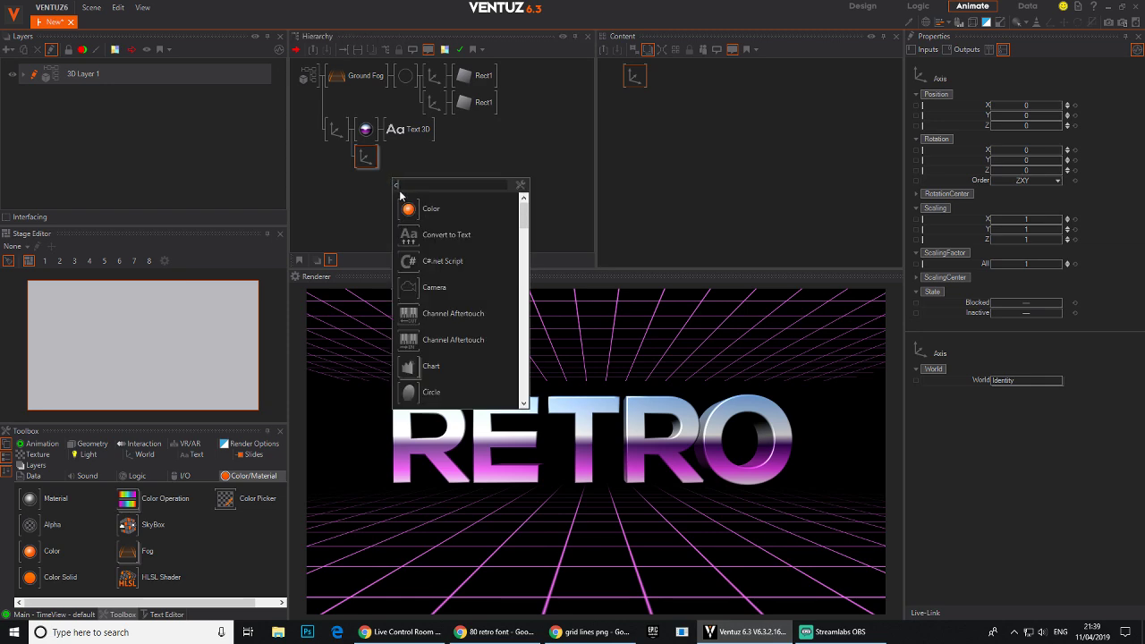
type("ol")
left_click_drag(410, 335, 374, 158)
double_click(409, 182)
type("re")
left_click_drag(429, 266, 403, 158)
Step: Place the white rectangle over the last letter with Position X 1.42 and Z -0.4, and set its axis scaling factor to 0.55
left_click(365, 165)
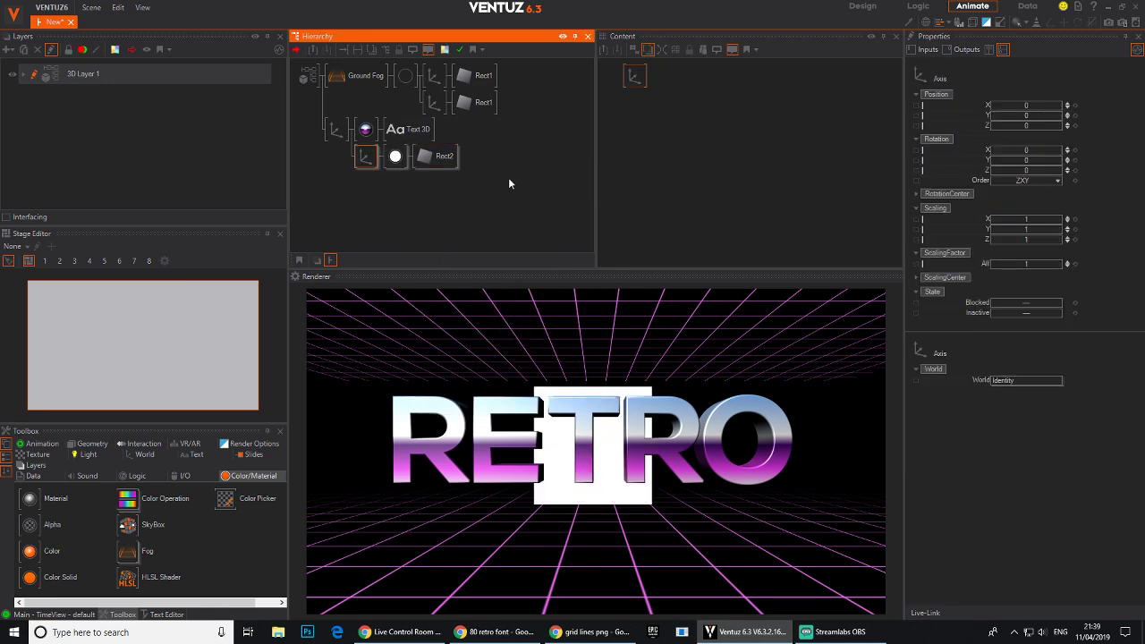
left_click_drag(1038, 126, 1061, 106)
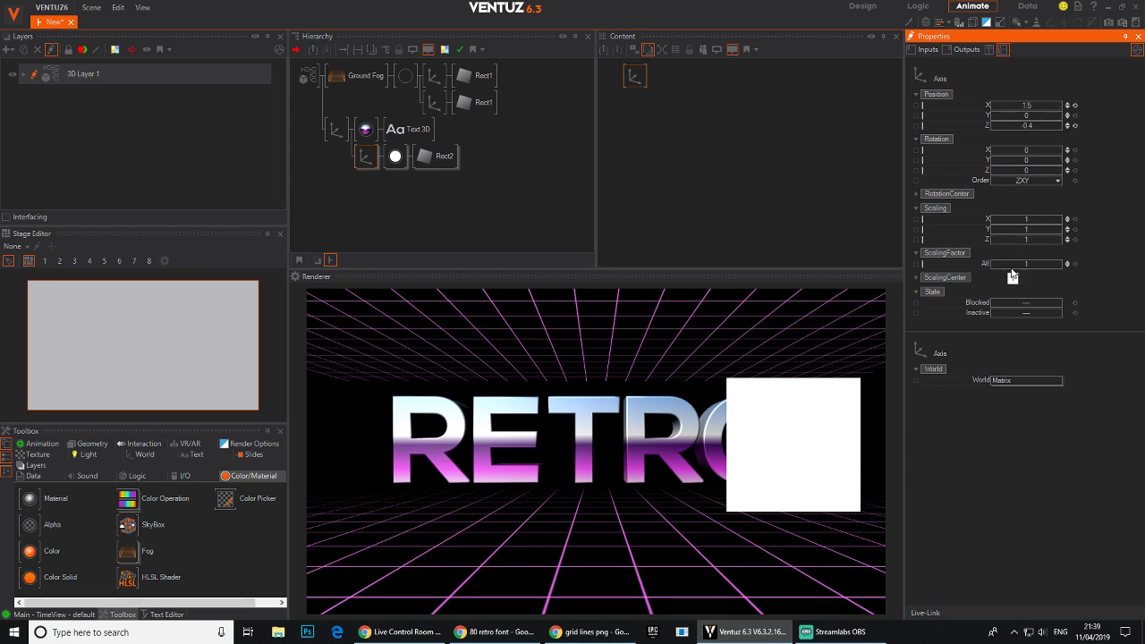
left_click_drag(1037, 268, 1023, 257)
left_click_drag(1029, 106, 1029, 106)
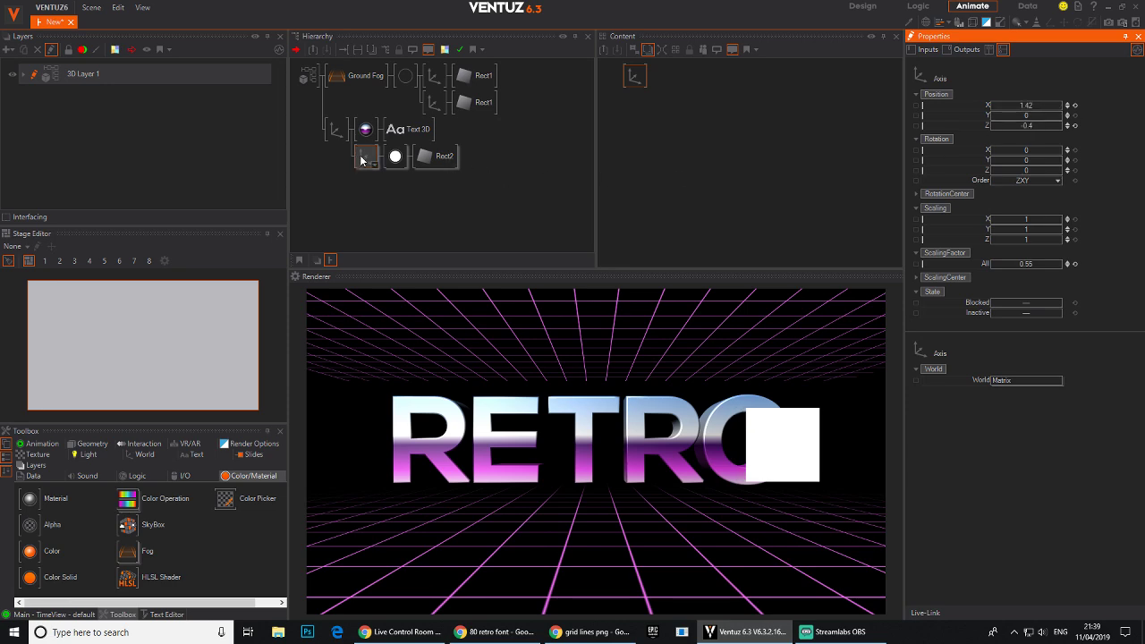
Step: Add a Base + Alpha texture stage to Rect2's white material and load the built-in SpikeStar.png image
left_click(394, 157)
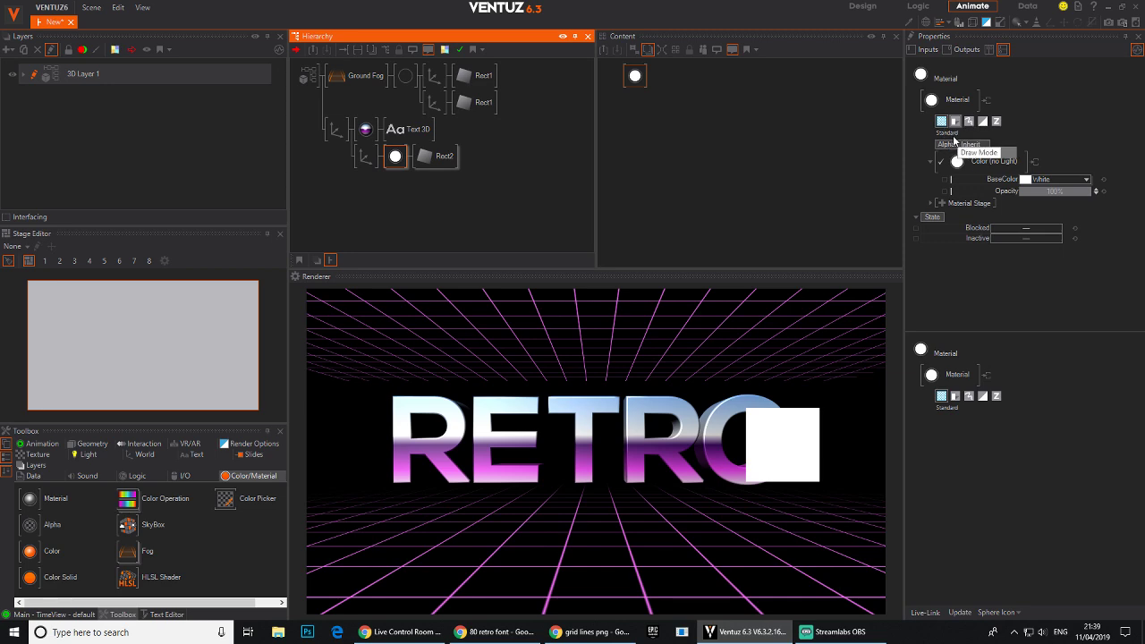
left_click(939, 205)
mouse_move(915, 204)
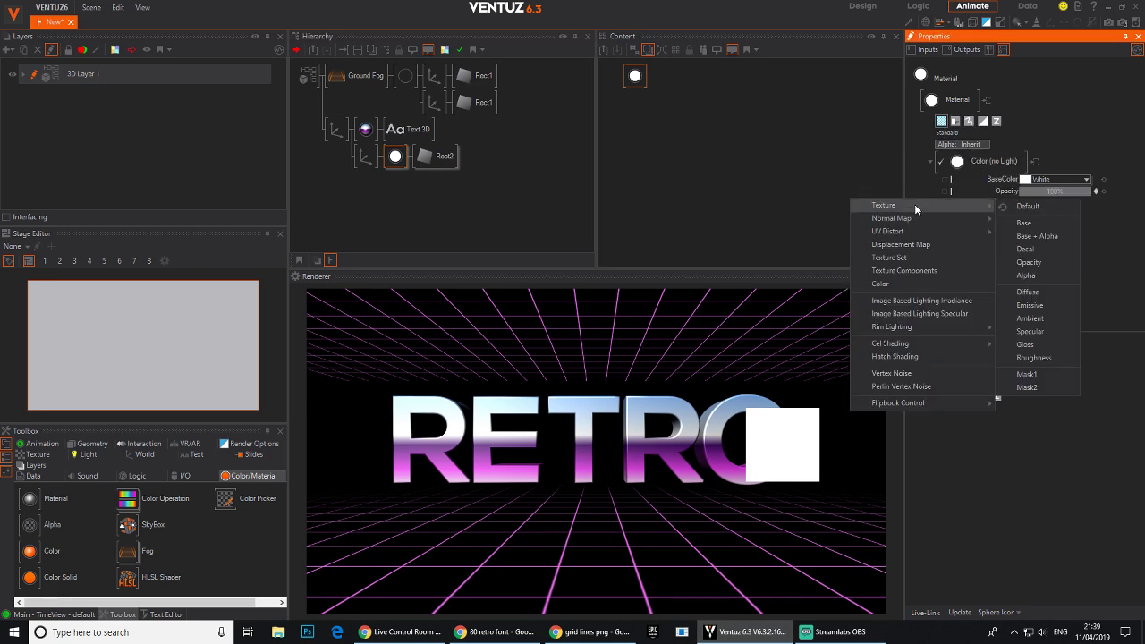
left_click(1036, 236)
left_click(1009, 246)
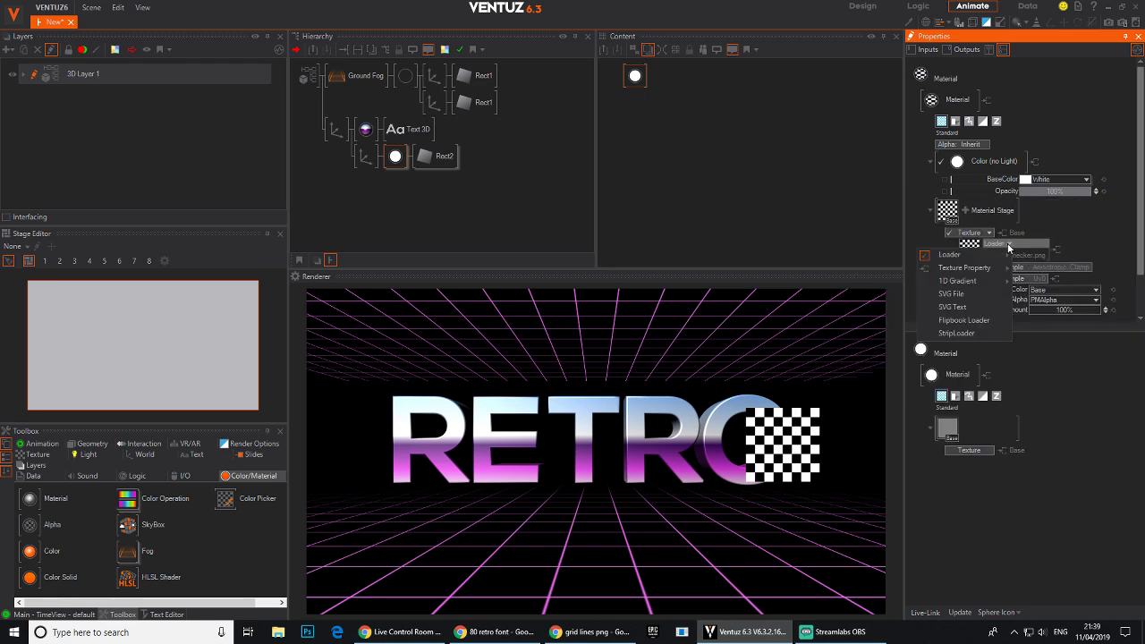
mouse_move(989, 269)
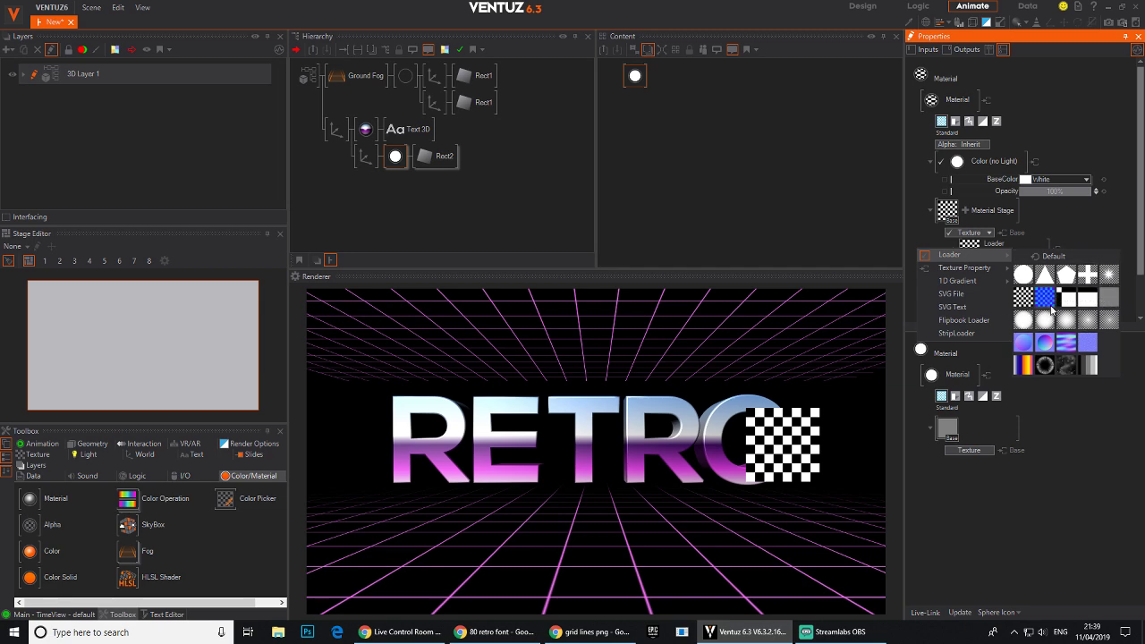
left_click(1109, 278)
Step: Enlarge the star flare through its axis scaling factor and set its Position X to 1.5
left_click(366, 156)
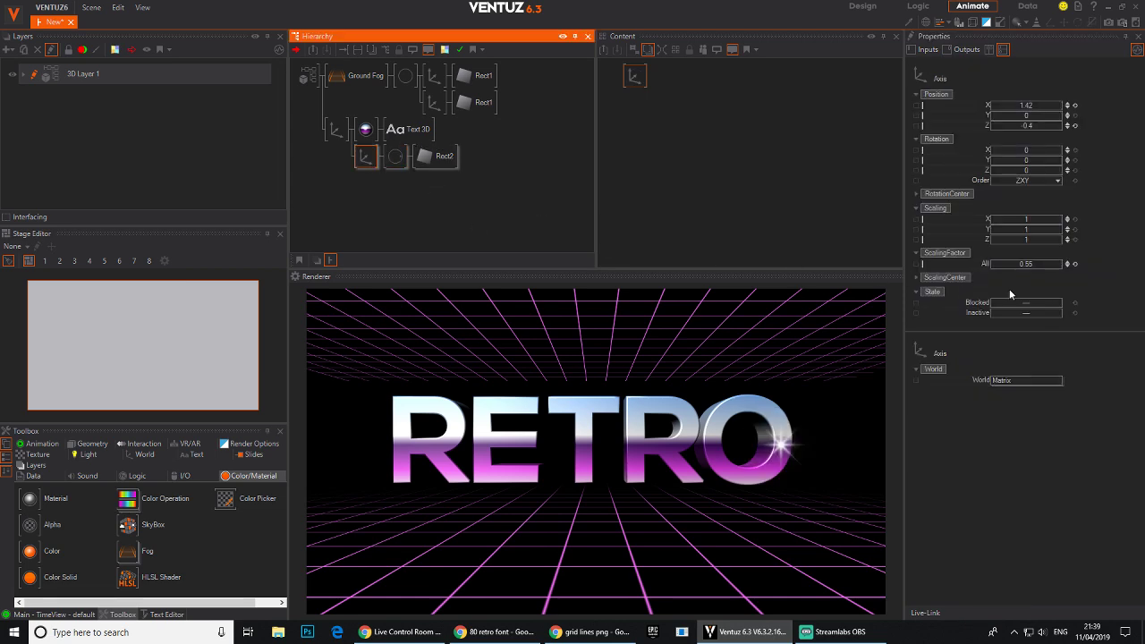
left_click_drag(1028, 267, 1063, 263)
left_click_drag(1029, 105, 1046, 105)
Step: Set the star material's alpha blending to the Advanced Glow preset
left_click(396, 157)
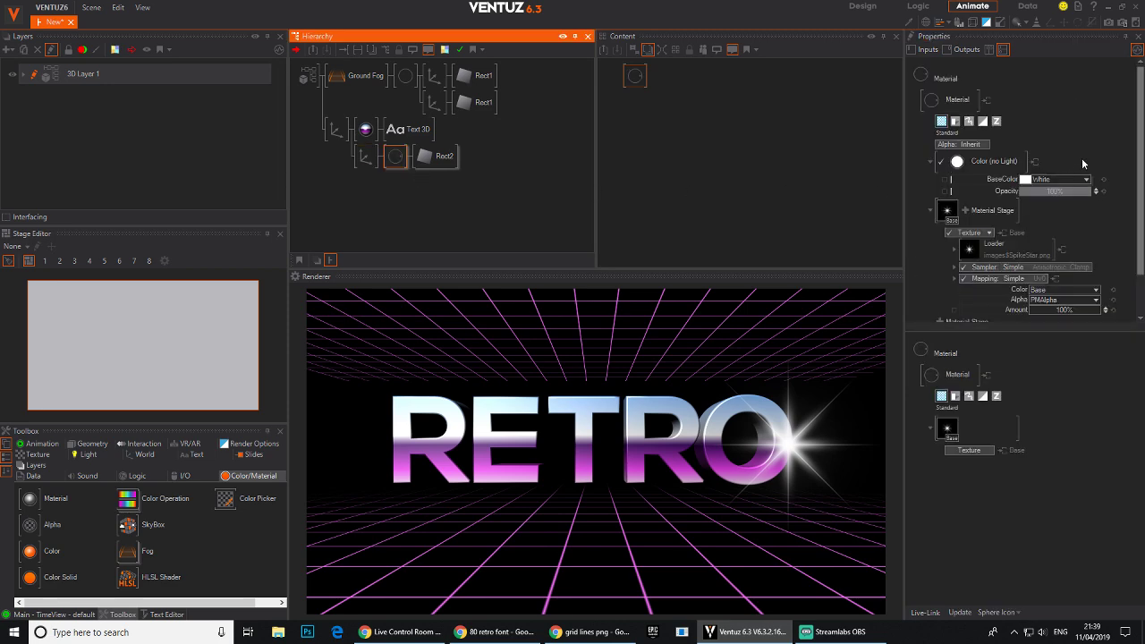
left_click(983, 122)
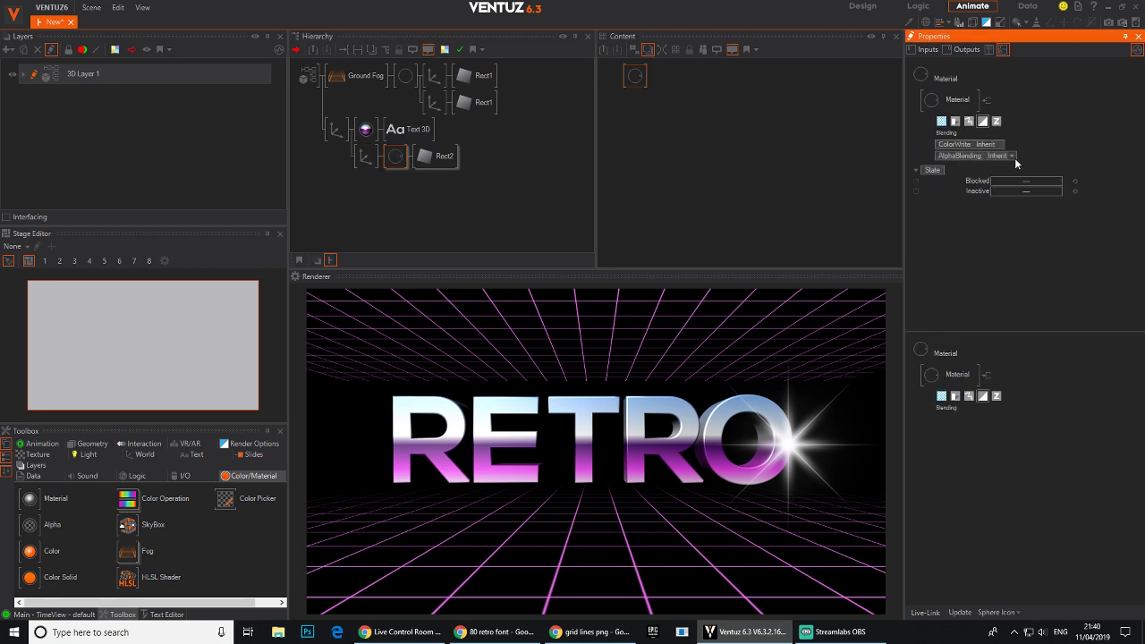
left_click(1015, 157)
mouse_move(993, 207)
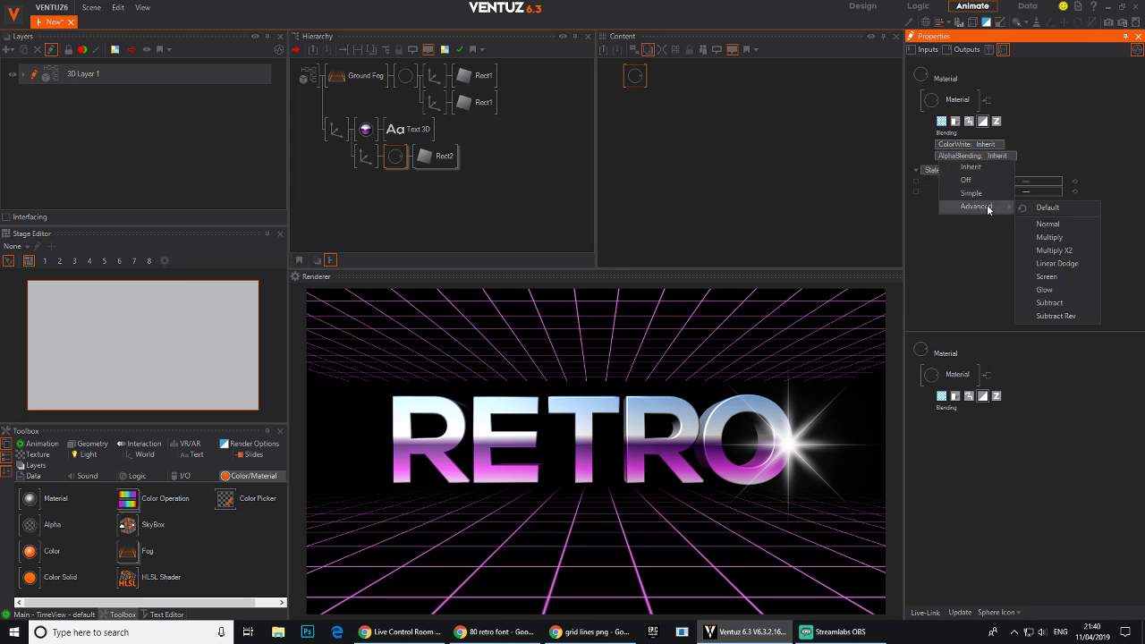
left_click(1060, 291)
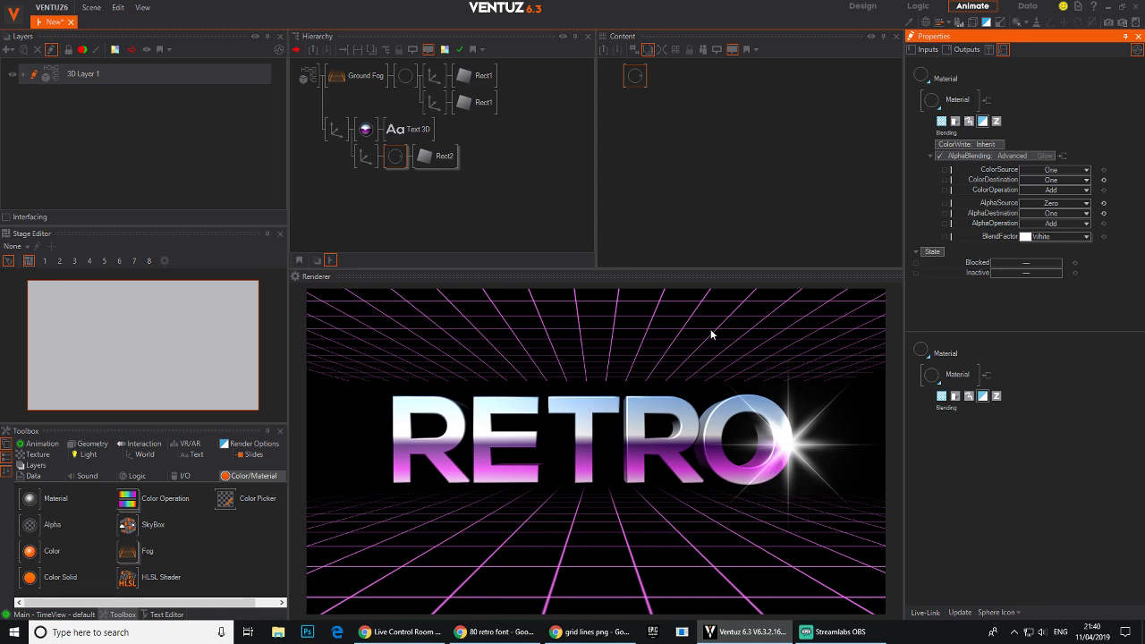
Step: Set the star flare's axis scaling factor to 1.3
left_click(366, 157)
left_click_drag(1031, 266, 1022, 263)
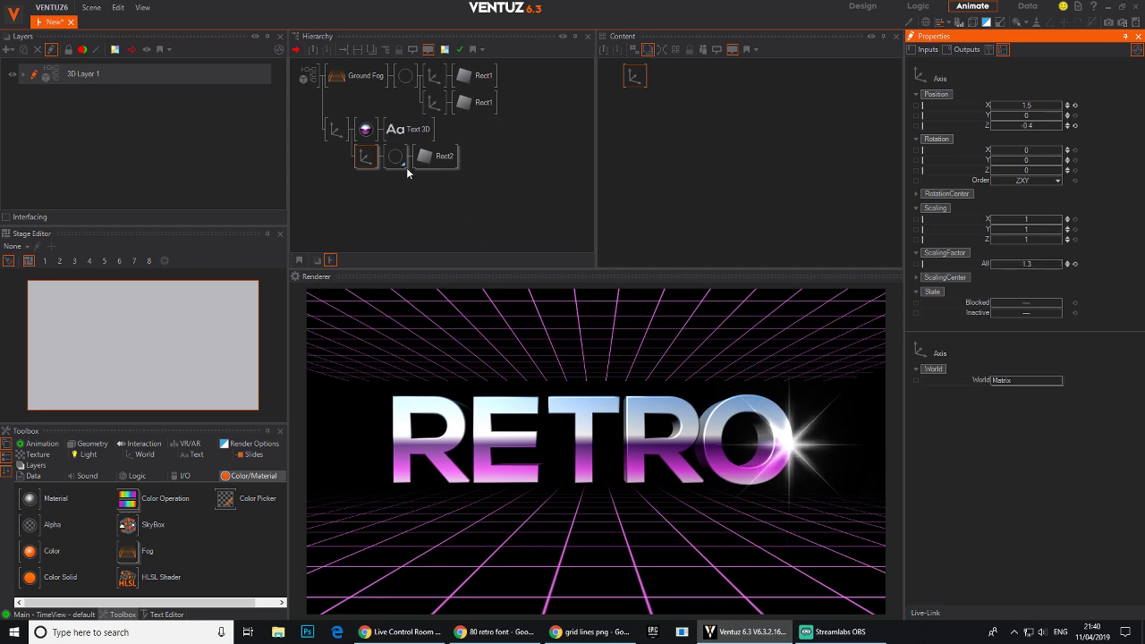
Step: Duplicate the star flare's axis branch below the original and move the copy to Position X -0.38
left_click(366, 157)
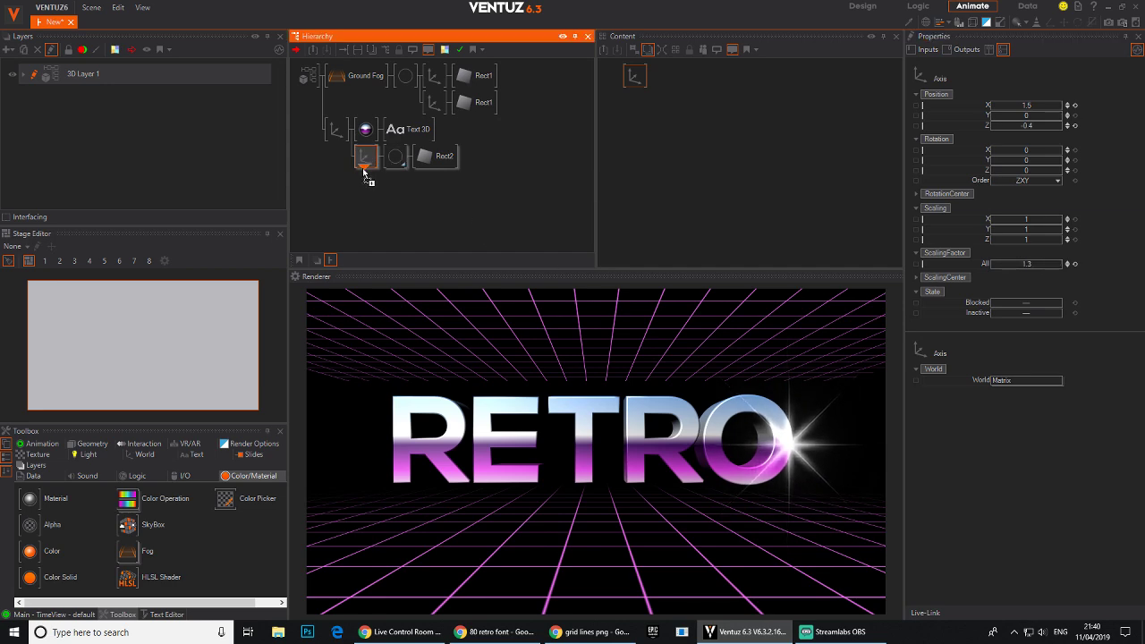
key("ctrl+v")
left_click(369, 187)
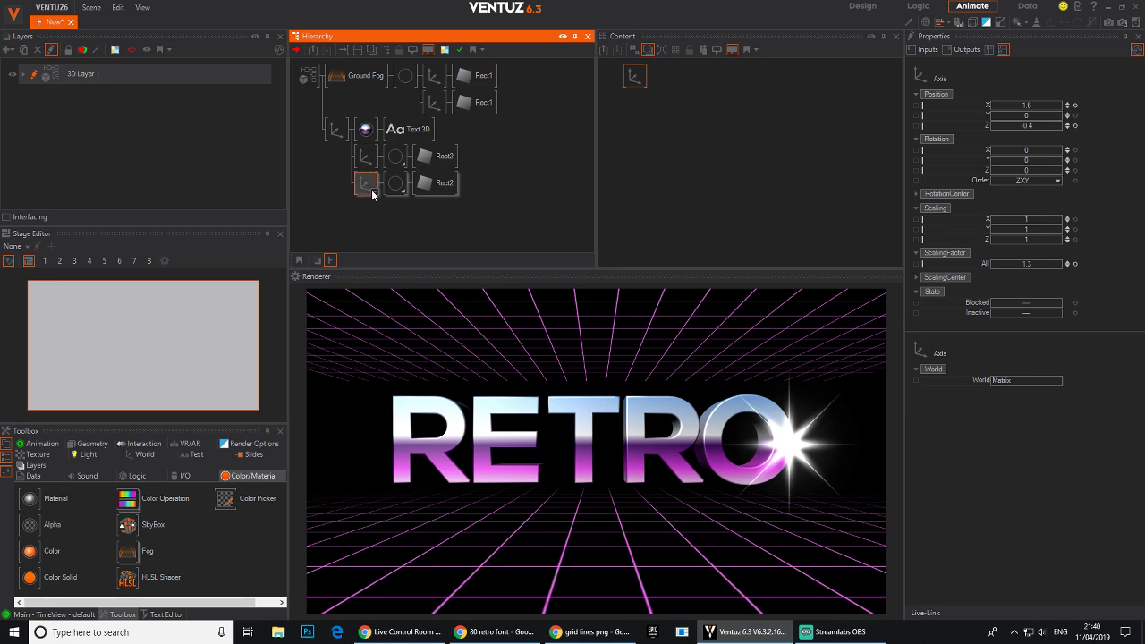
mouse_move(1031, 106)
left_mouse_down()
mouse_move(992, 105)
mouse_move(1021, 105)
left_mouse_up()
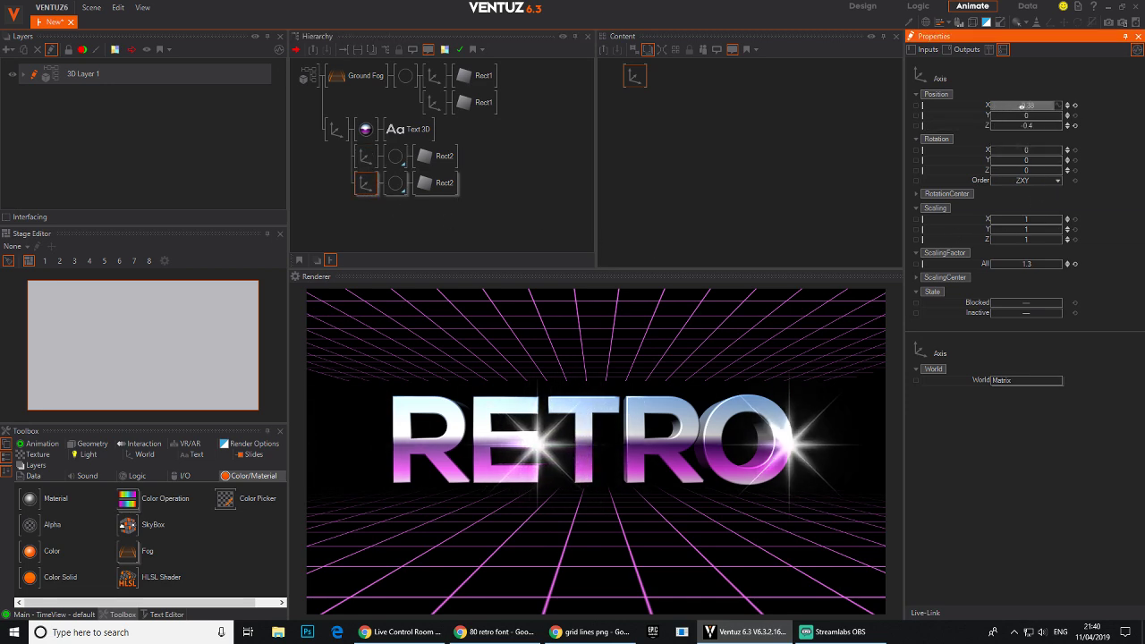
Step: Set the copied flare's scaling to X 1.93, Y 0.48 and factor 0.87, its position to X -0.882, Y 0.136, and Rotation Z to 90.7
left_click_drag(1026, 263, 1060, 220)
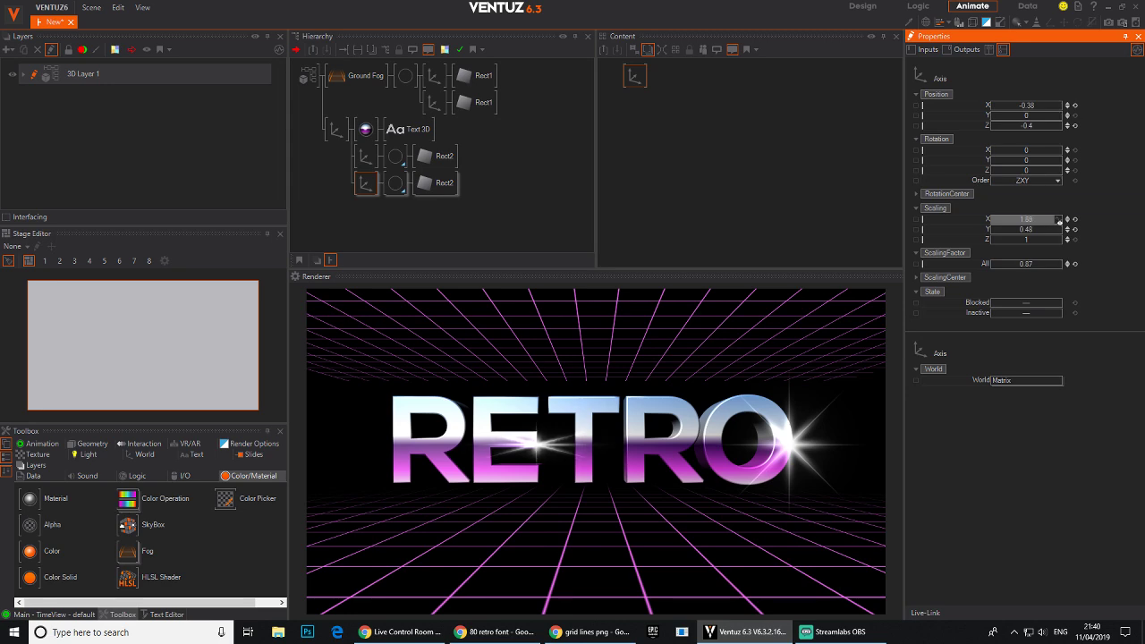
left_click_drag(1030, 117, 1005, 105)
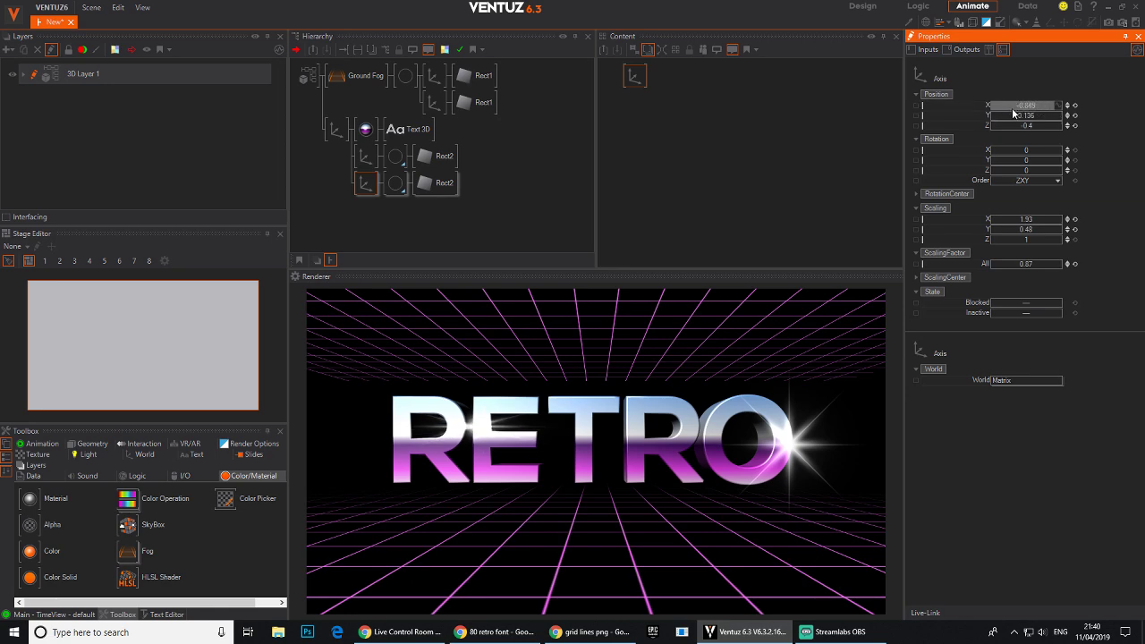
left_click_drag(1029, 171, 1082, 170)
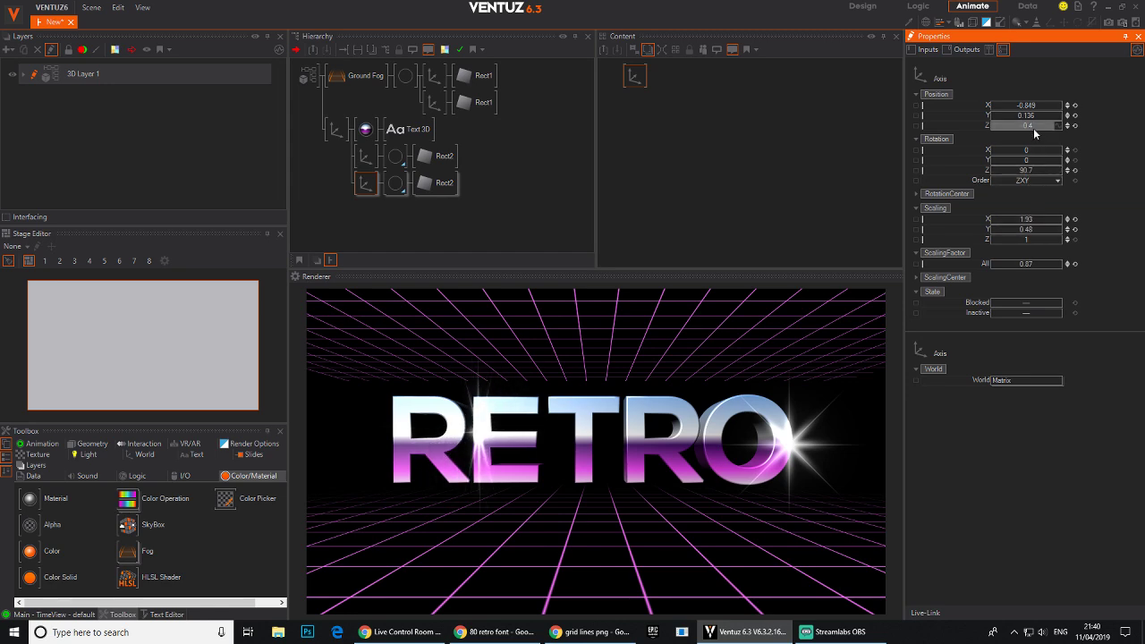
left_click_drag(1025, 106, 1044, 108)
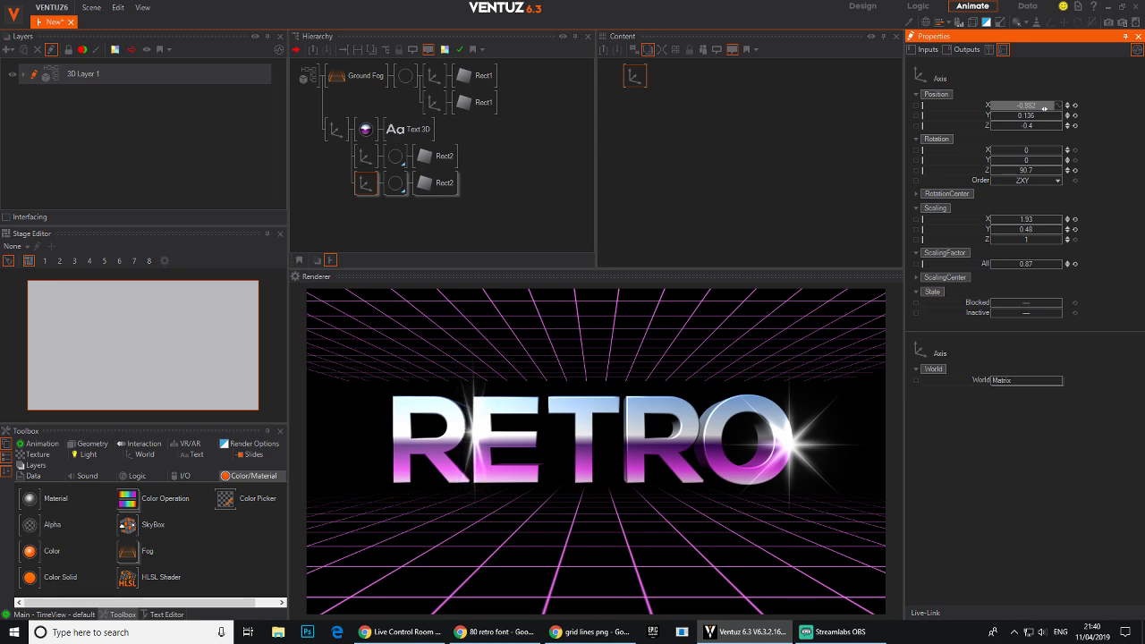
Step: Set the copied flare's Scaling Y to 2.19, scaling factor to 0.64, Rotation Y to -0.6 and Position Y to 0.256
left_click_drag(1040, 231, 1023, 266)
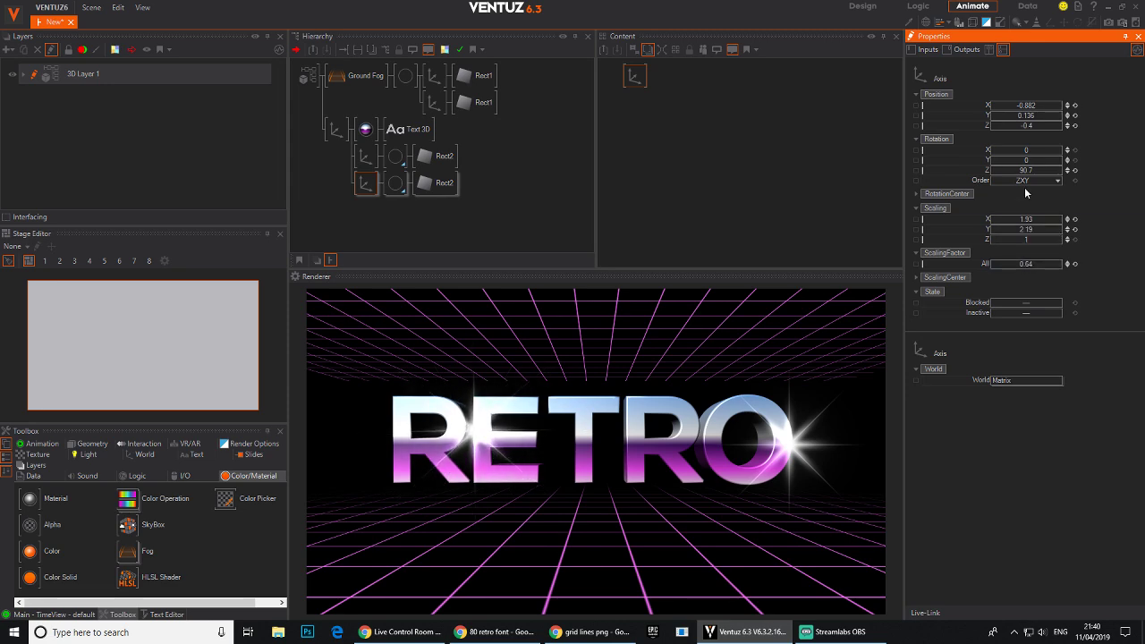
left_click_drag(1033, 162, 1046, 163)
left_click_drag(1027, 116, 1026, 117)
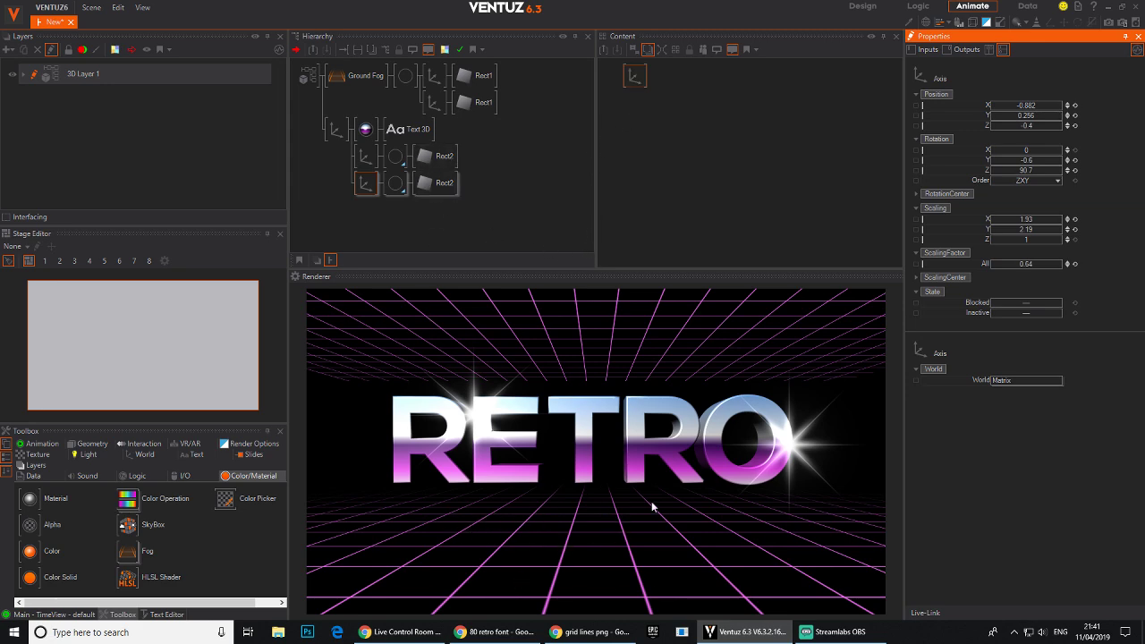
Step: Switch the texture mapping of the pink grid material from Simple to 2D Mapping with UV0
left_click(393, 109)
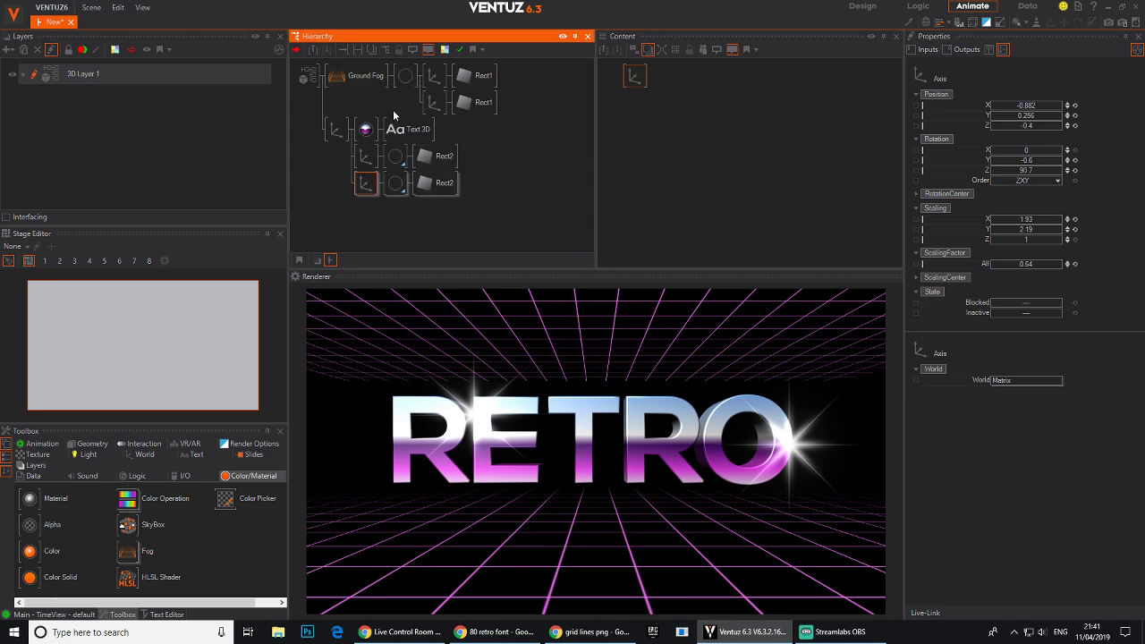
left_click(405, 75)
left_click(629, 122)
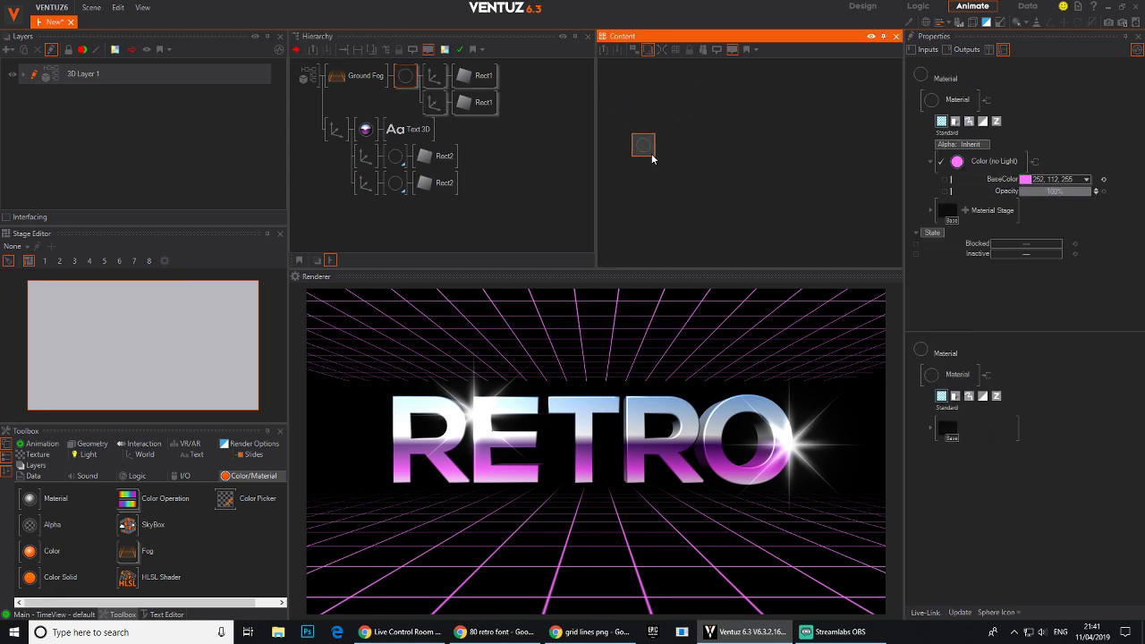
left_click(931, 211)
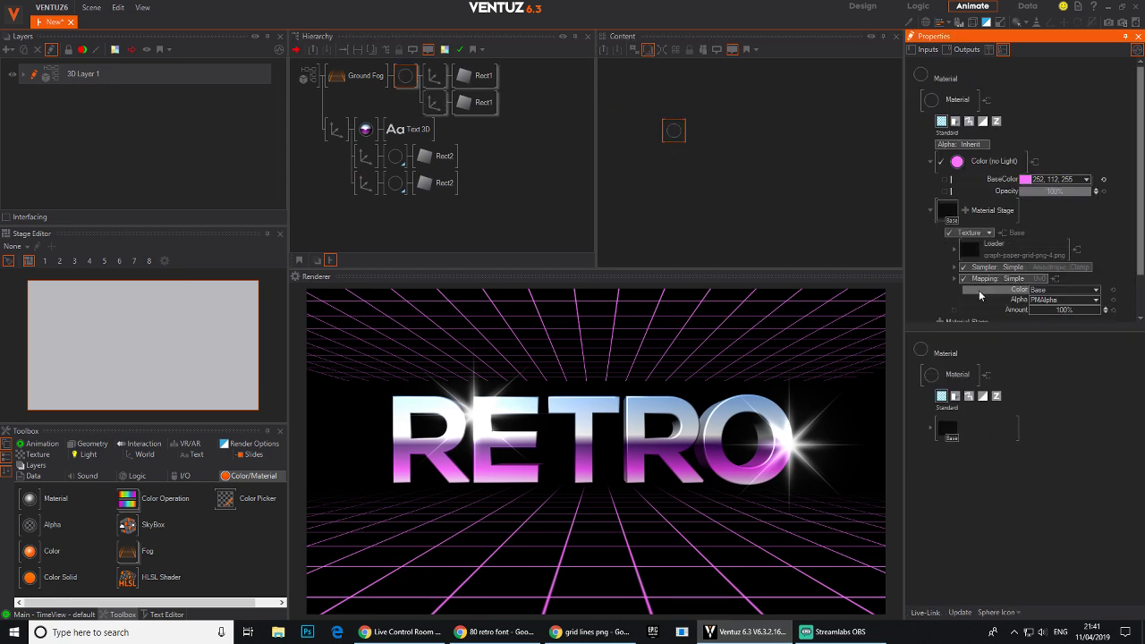
scroll(1074, 230, "down", 1)
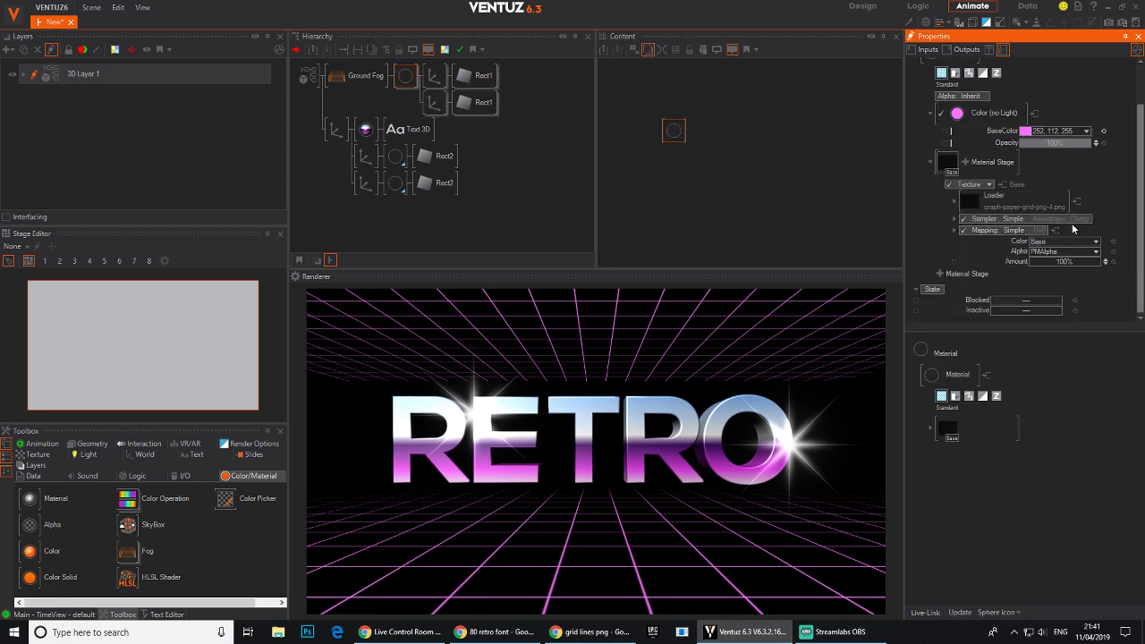
left_click(1018, 230)
mouse_move(981, 256)
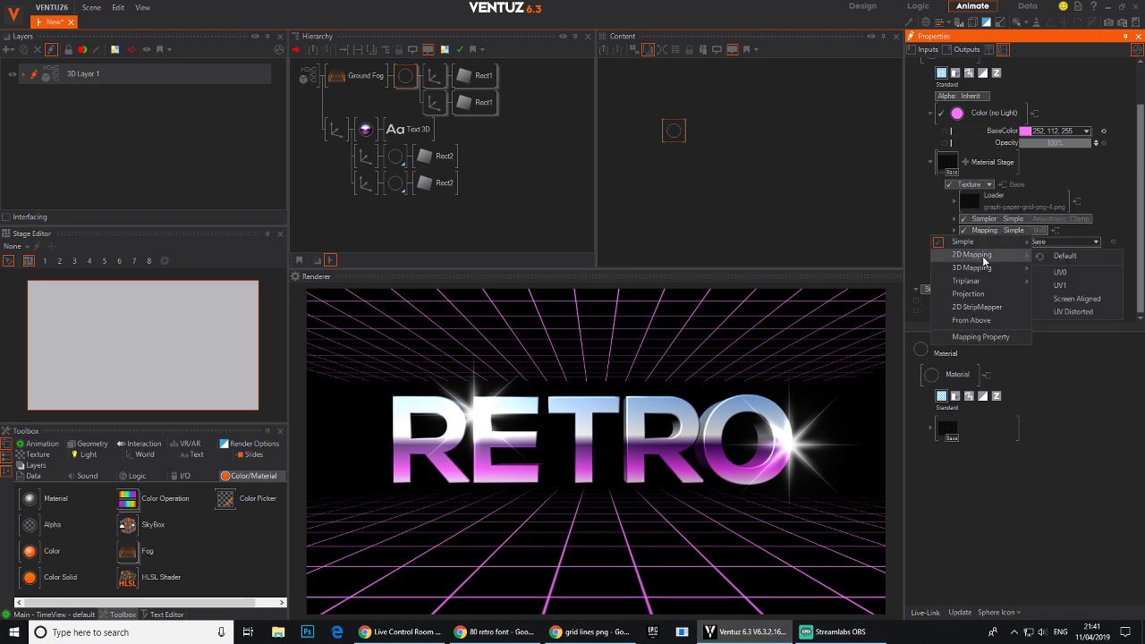
left_click(1063, 273)
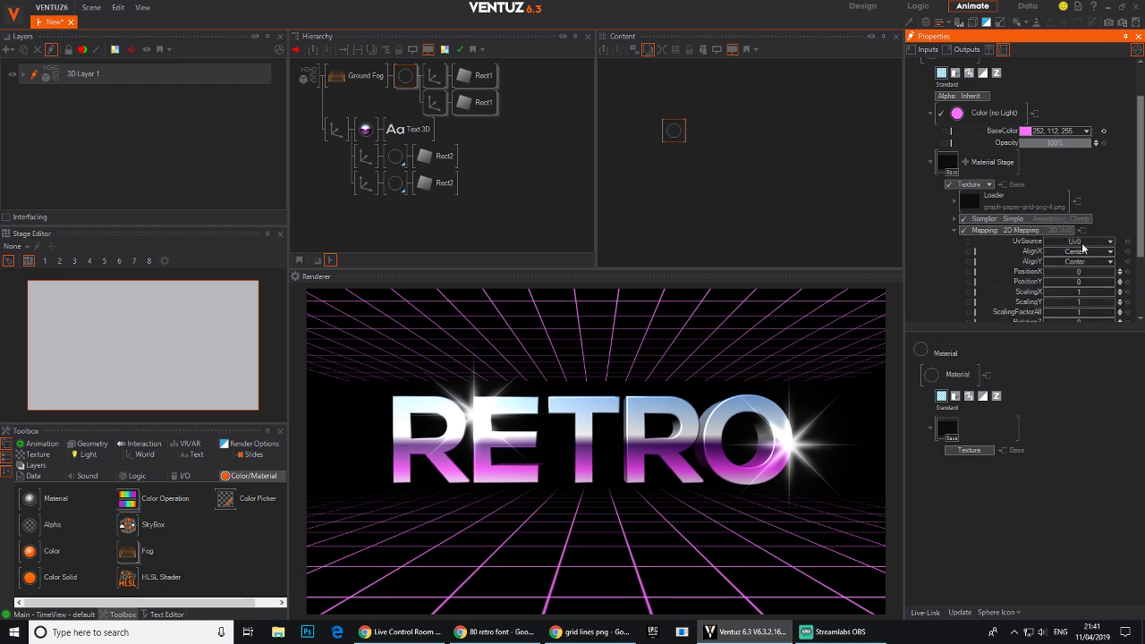
Step: Set the grid texture's Simple sampler to Anisotropic, Wrap
scroll(1056, 206, "down", 1)
left_click(1020, 183)
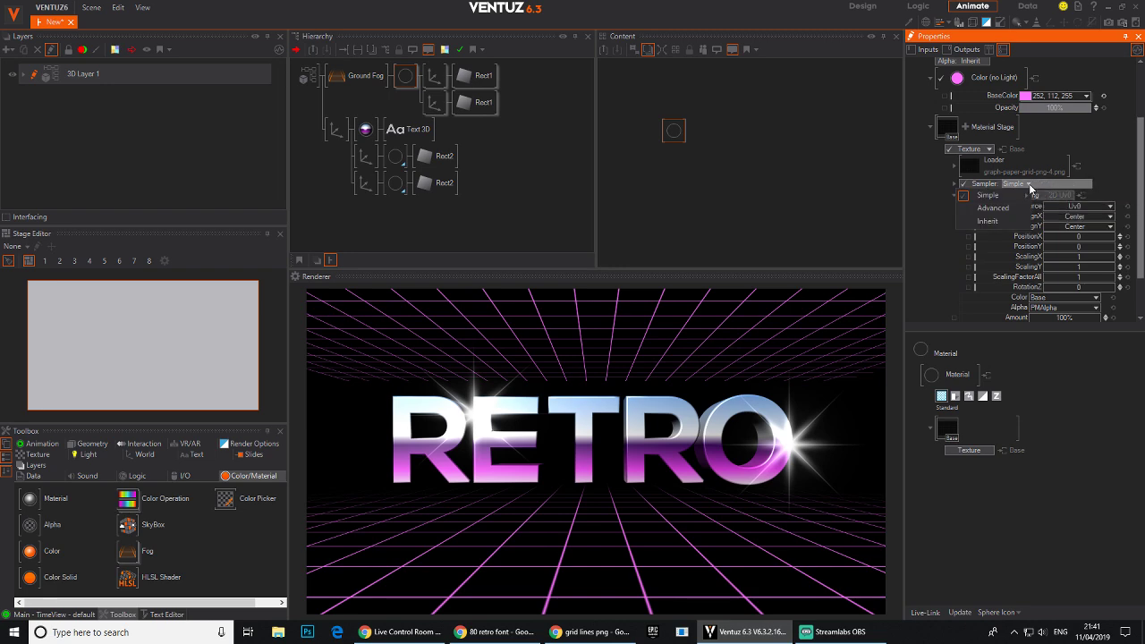
mouse_move(1025, 195)
left_click(1078, 227)
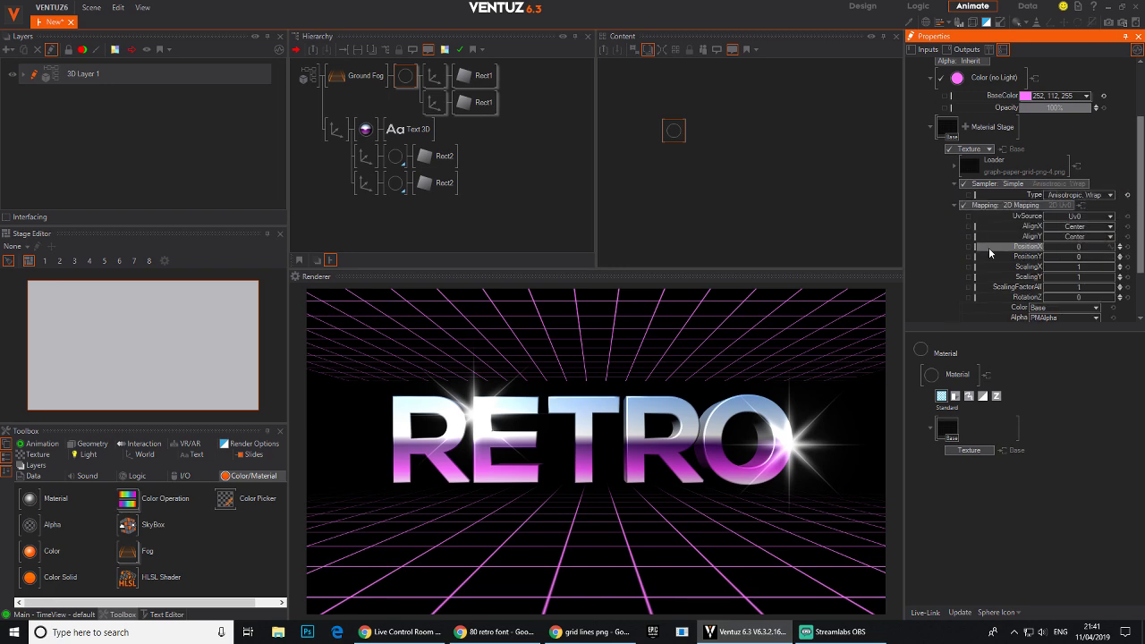
Step: Try shifting the grid texture's PositionY to -0.22 and animate that property with the Linear 1 preset
scroll(985, 241, "down", 2)
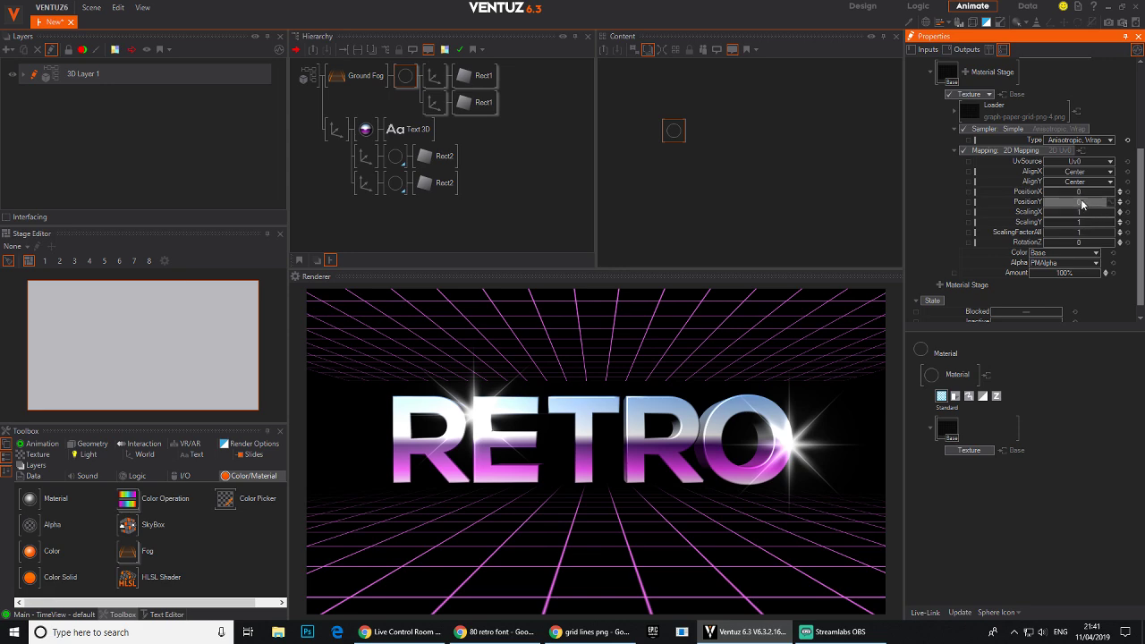
left_click_drag(1081, 201, 1073, 202)
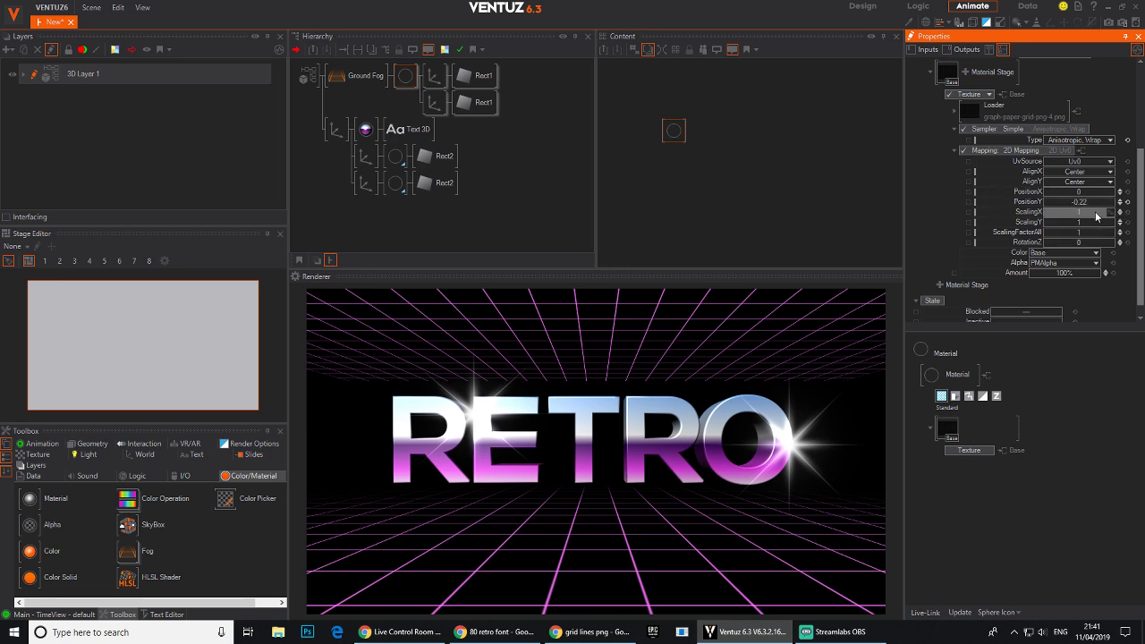
left_click(1119, 202)
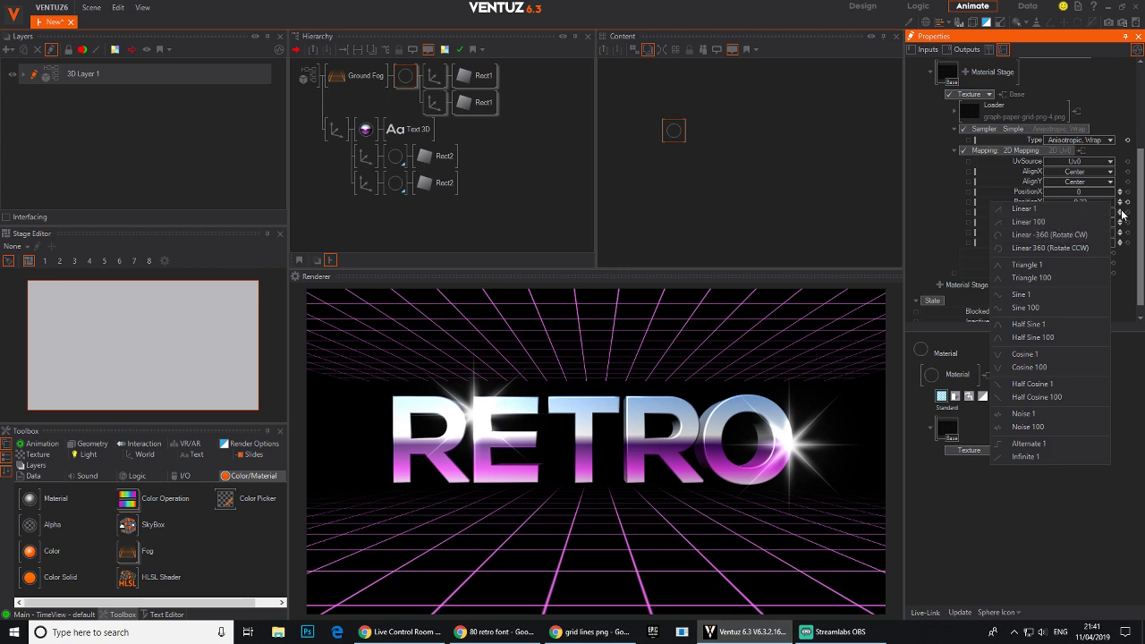
left_click(1050, 208)
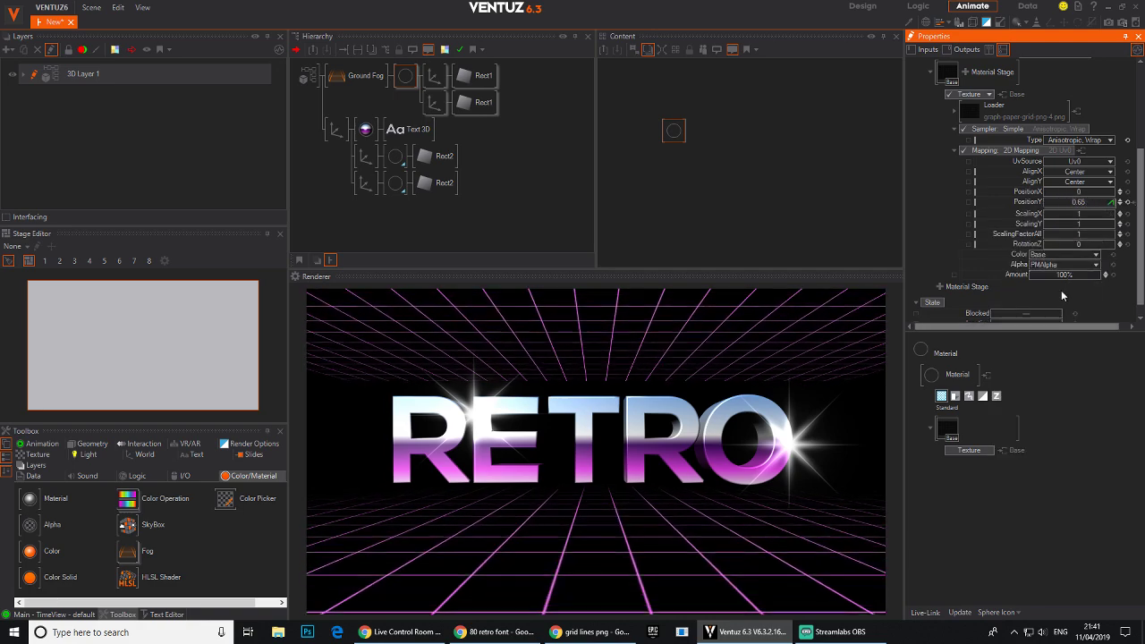
Step: Slow the grid texture's linear PositionY animation to a duration of 18.1 s
left_click(1110, 204)
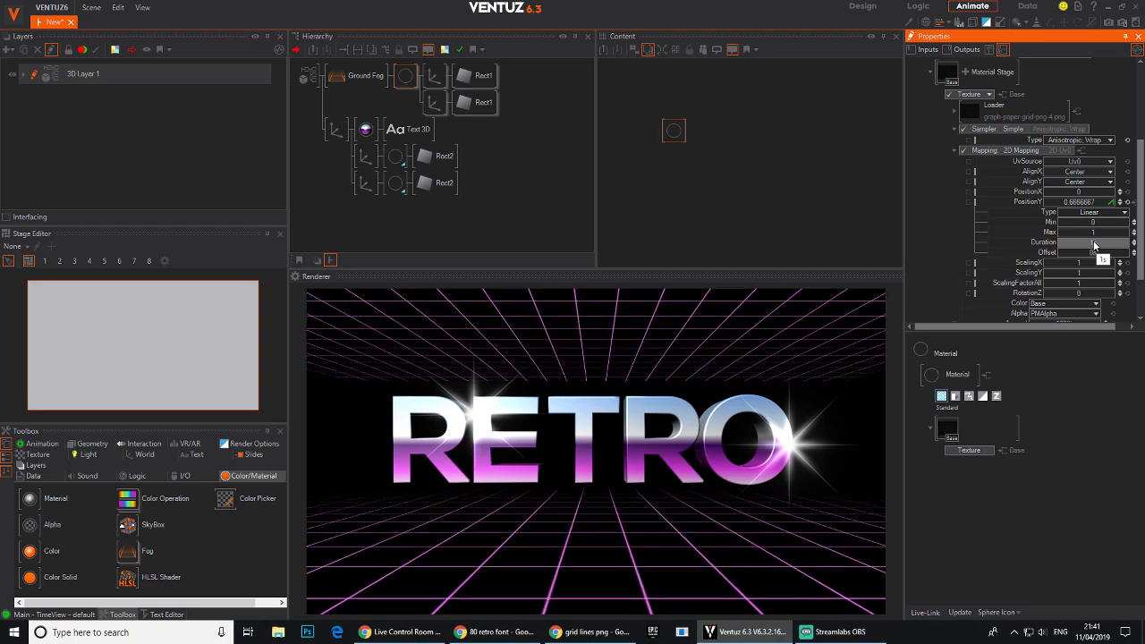
mouse_move(1134, 243)
left_mouse_down()
mouse_move(1133, 215)
mouse_move(1127, 255)
left_mouse_up()
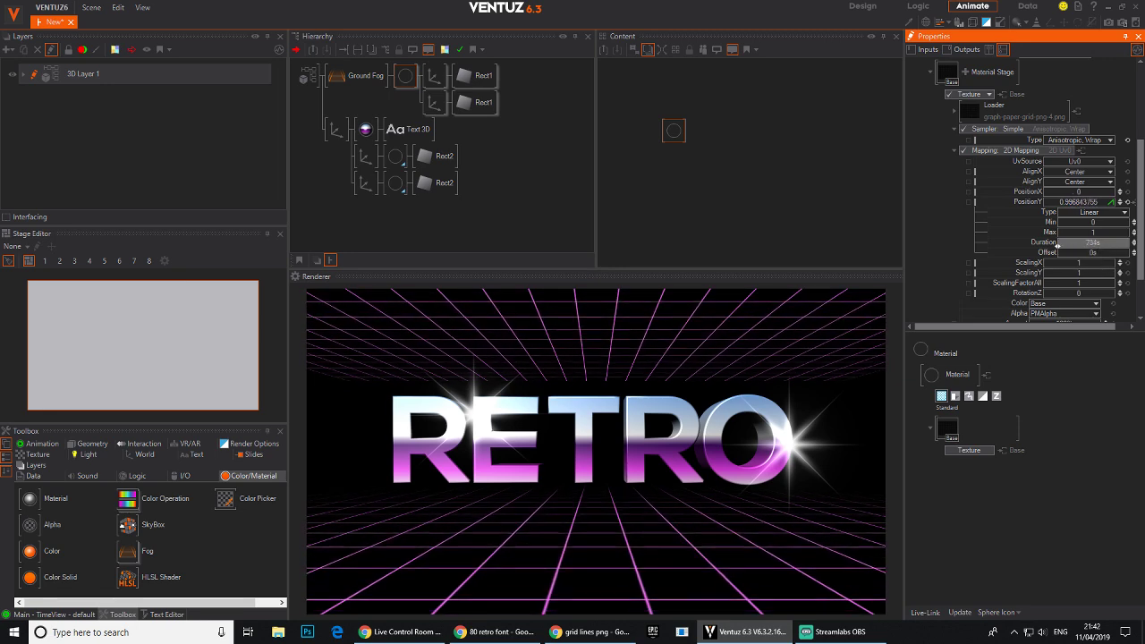
left_click_drag(1058, 239, 1059, 239)
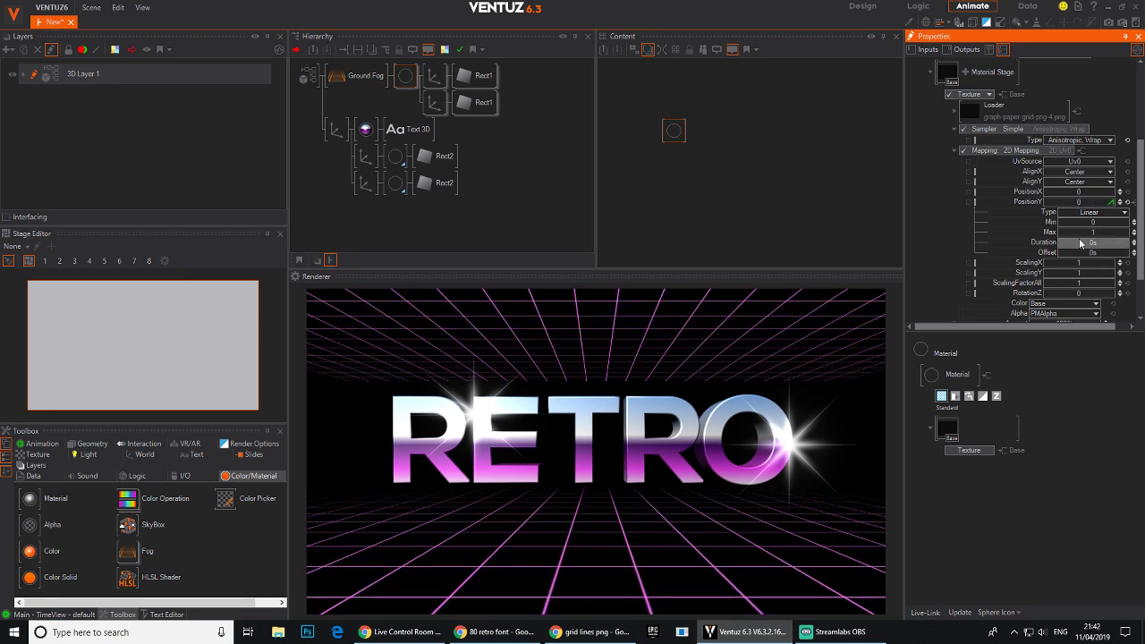
left_click_drag(1098, 250, 1128, 241)
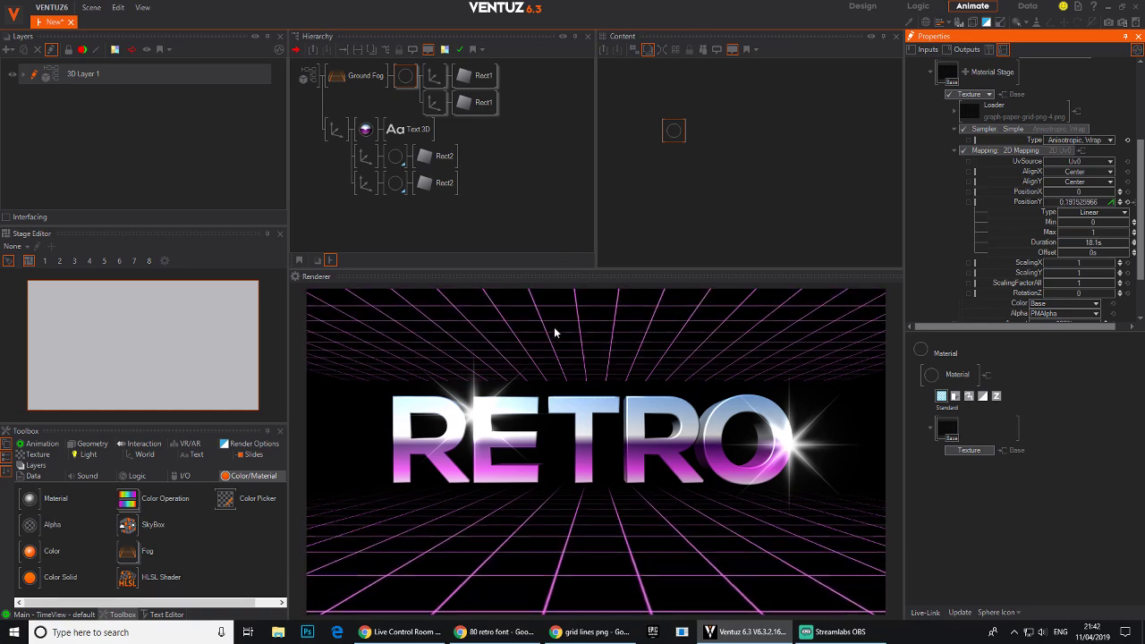
Step: Set Rotation Y of the ceiling grid's axis to -180
left_click(434, 102)
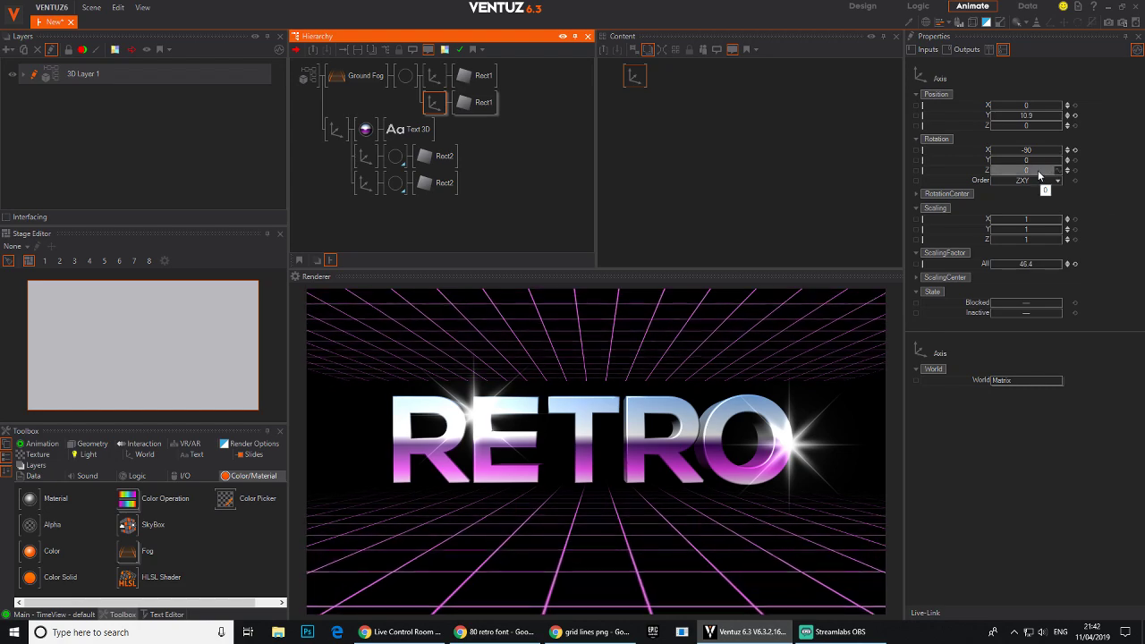
mouse_move(1038, 160)
left_mouse_down()
mouse_move(982, 158)
mouse_move(1045, 166)
left_mouse_up()
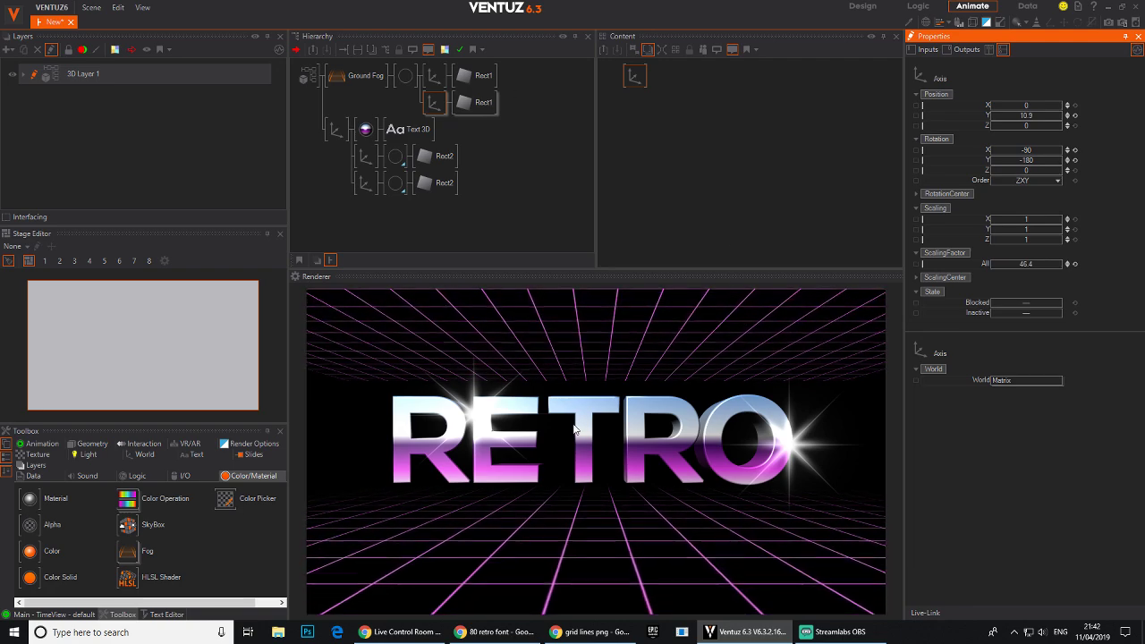
Step: Move the RETRO text group back by setting its axis Position Z to 2.2
left_click(336, 129)
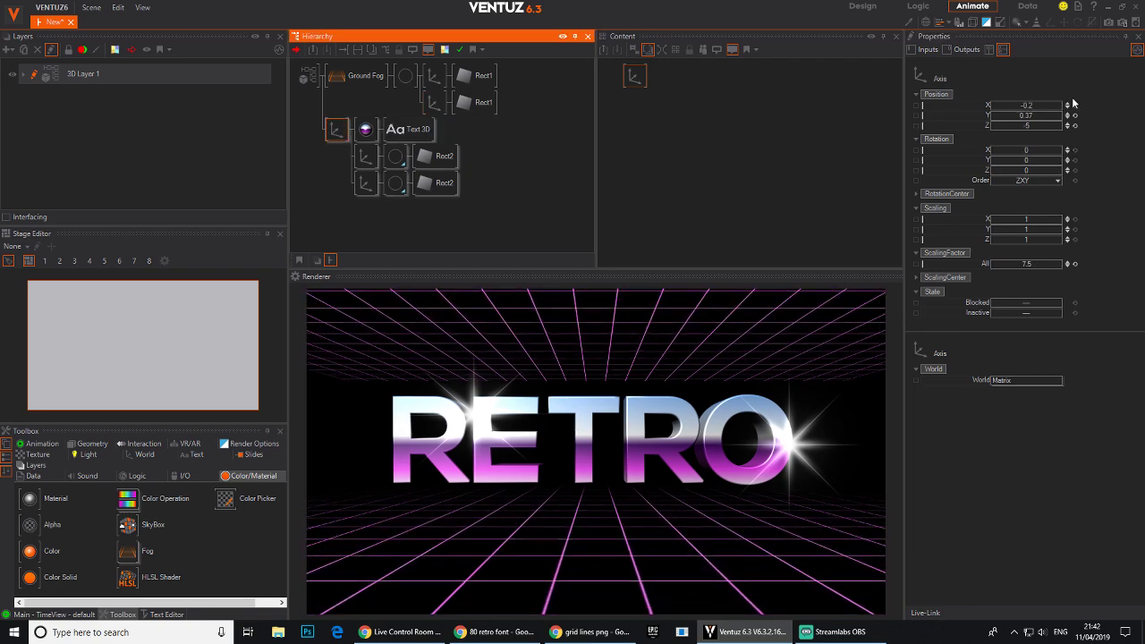
mouse_move(1026, 125)
left_mouse_down()
mouse_move(992, 125)
mouse_move(1069, 127)
mouse_move(1048, 127)
left_mouse_up()
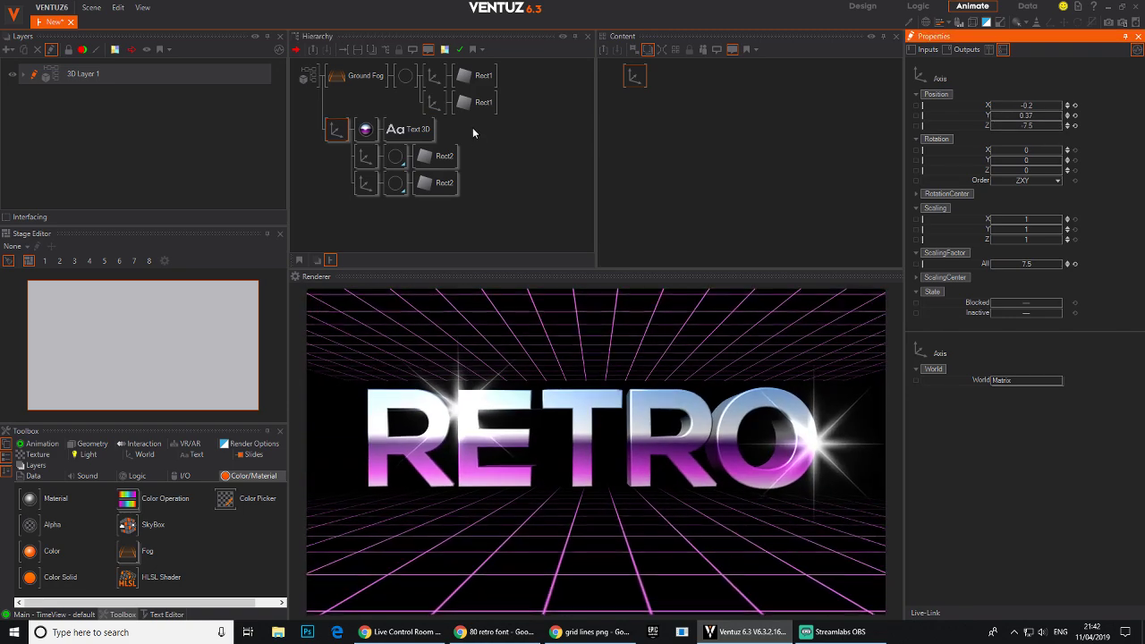
left_click(660, 109)
left_click(632, 78)
right_click(666, 135)
left_click(635, 98)
left_click(634, 82)
mouse_move(1032, 126)
left_mouse_down()
mouse_move(1061, 127)
mouse_move(992, 126)
mouse_move(1036, 126)
left_mouse_up()
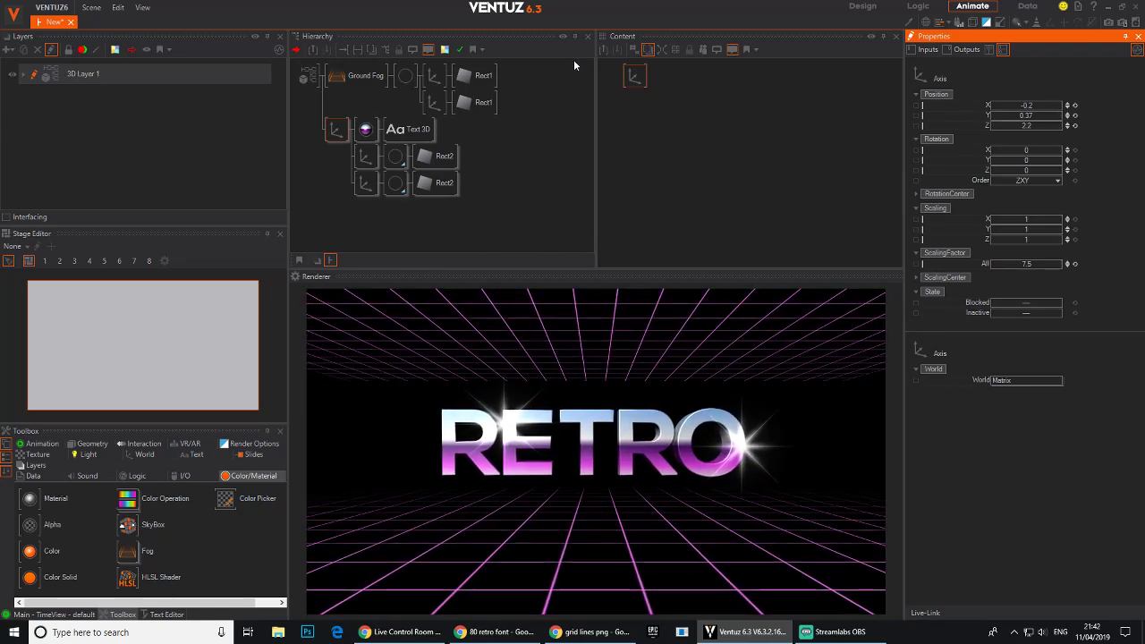
Step: Add a Keyframe Animation node to the content of the scene
double_click(644, 123)
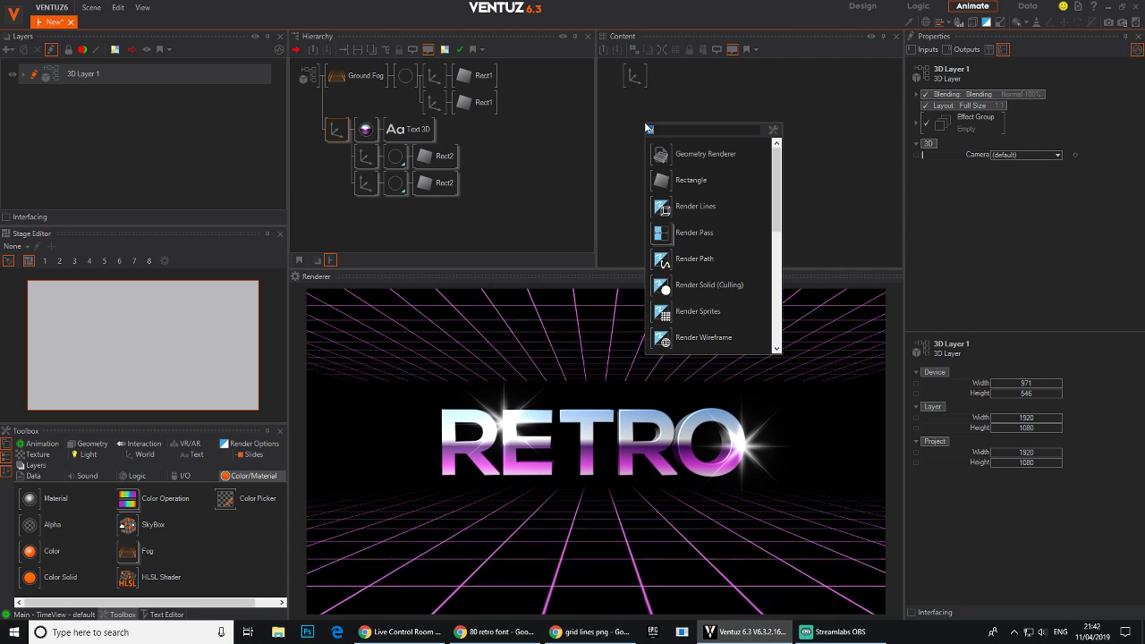
type("key")
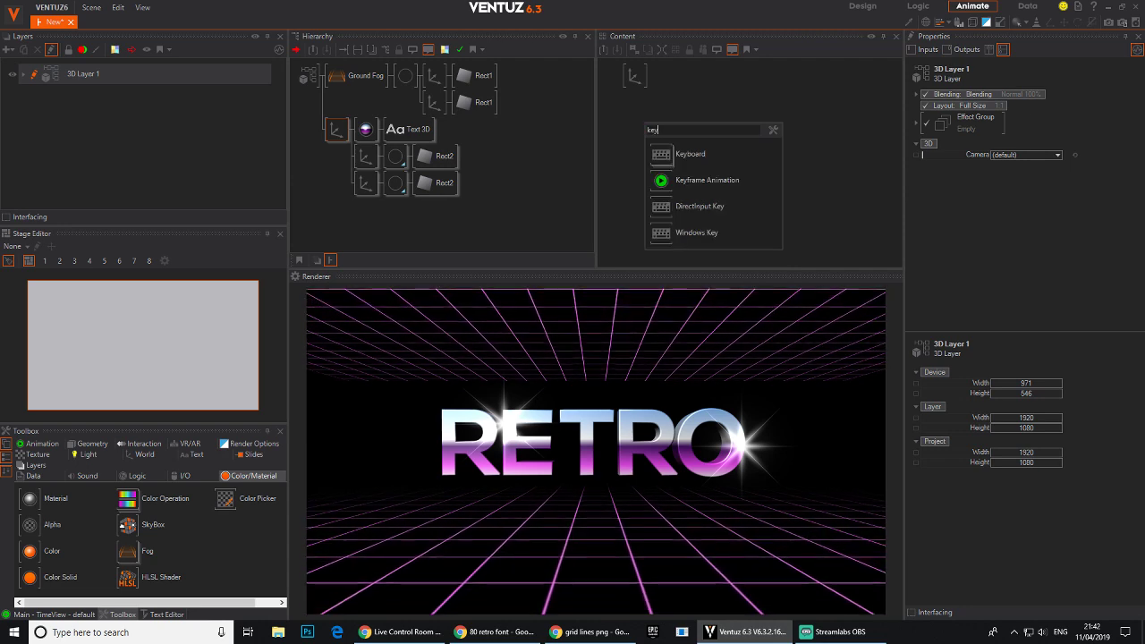
left_click(707, 179)
Step: Bind the text group axis's Position Z to Animation1 and open the animation's timeline
left_click(637, 78)
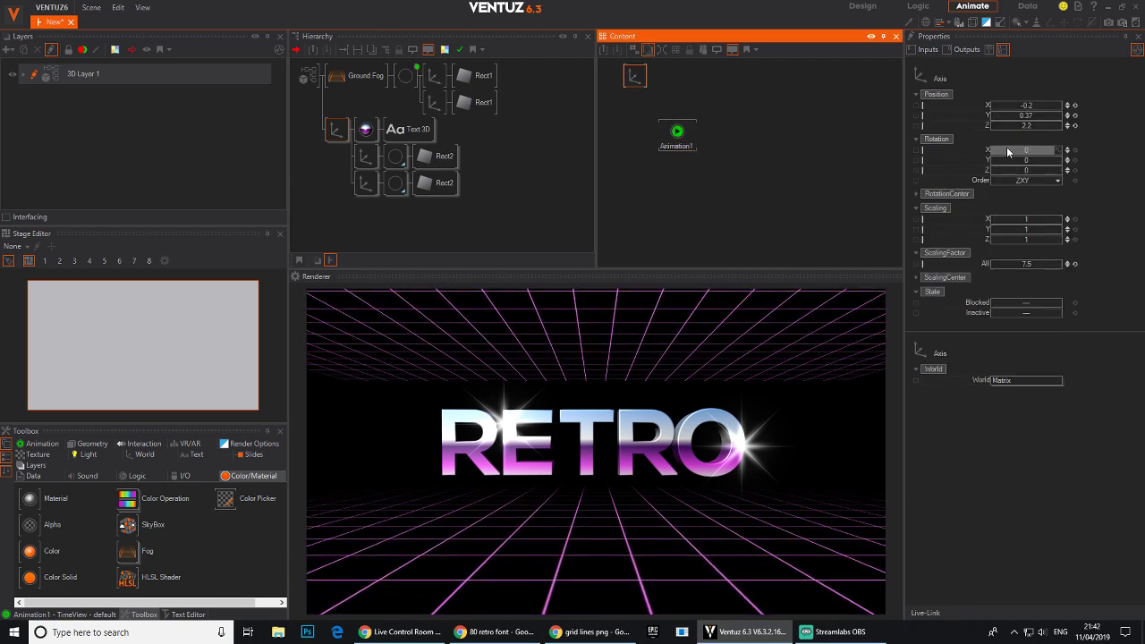
left_click_drag(987, 126, 677, 134)
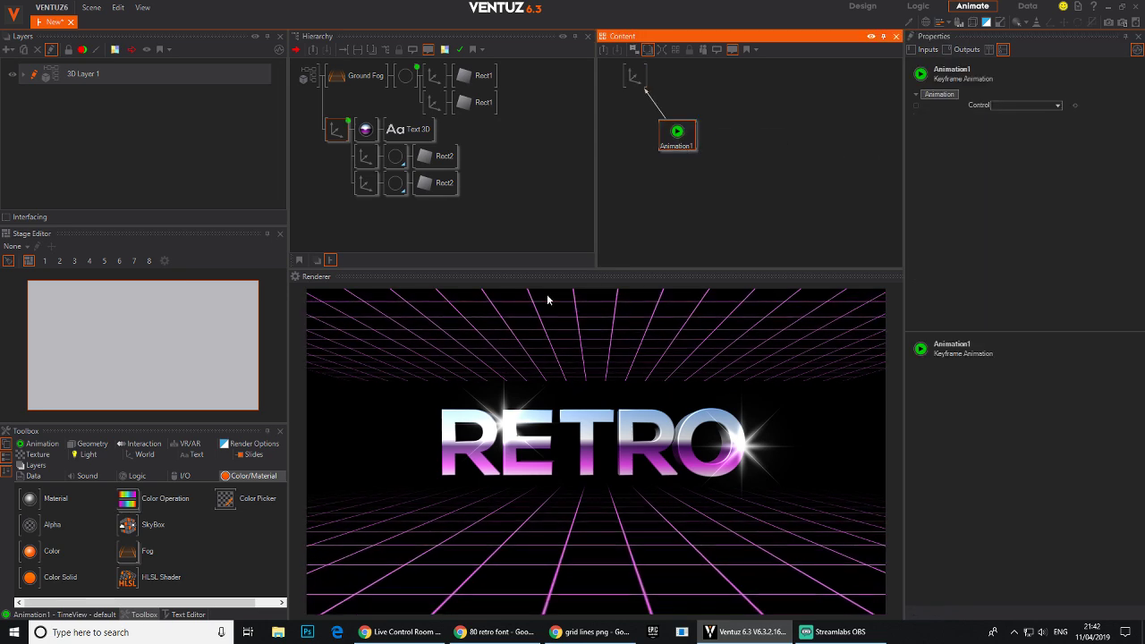
left_click(62, 614)
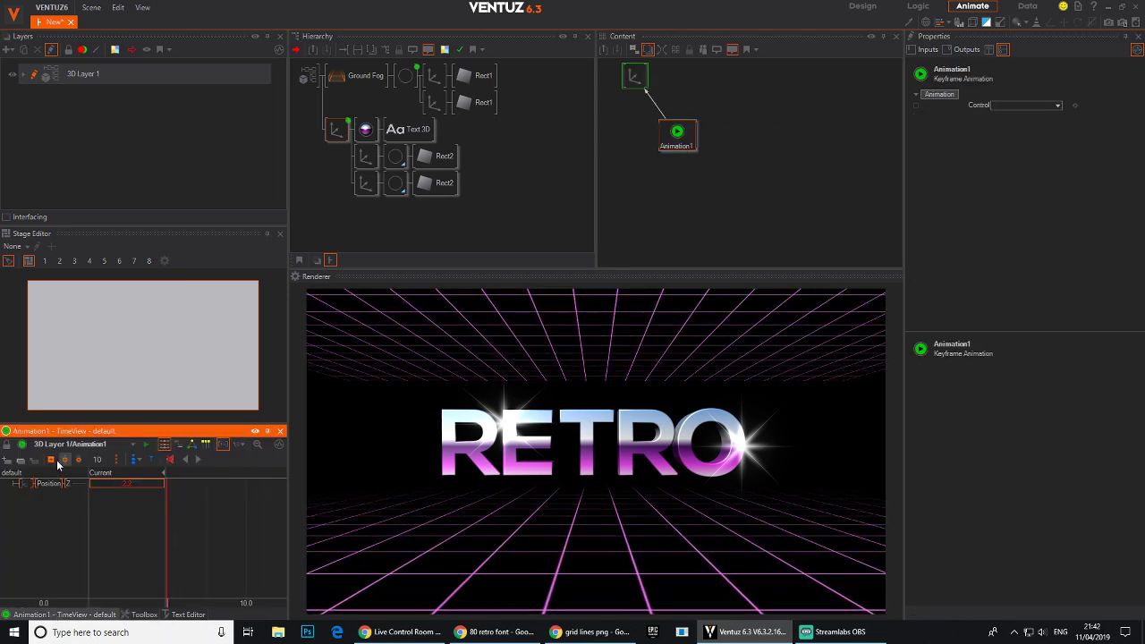
Step: Enlarge the timeline by widening it and closing the Stage Editor, and add a second Position Z keyframe at 10.0
left_click(246, 564)
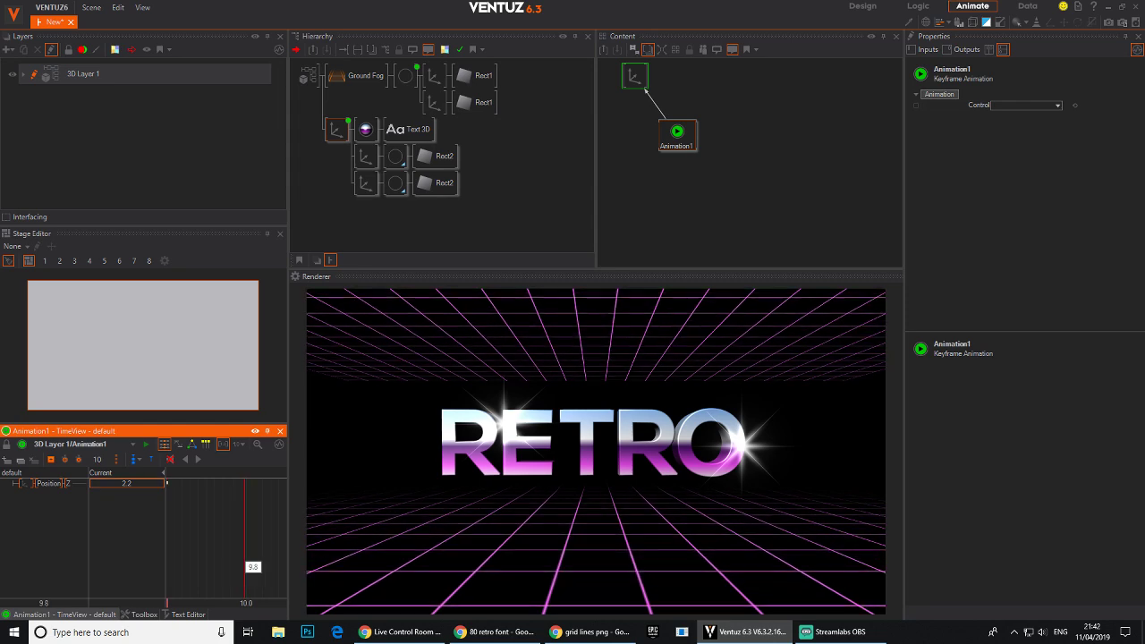
left_click_drag(369, 522, 395, 519)
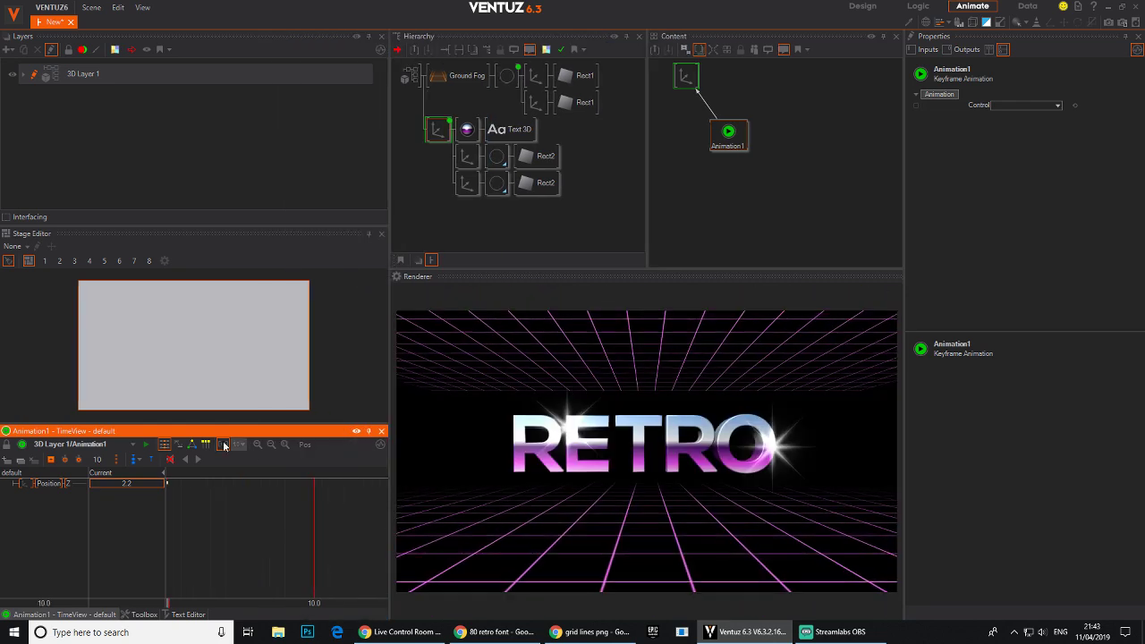
left_click(381, 236)
left_click_drag(245, 391, 314, 498)
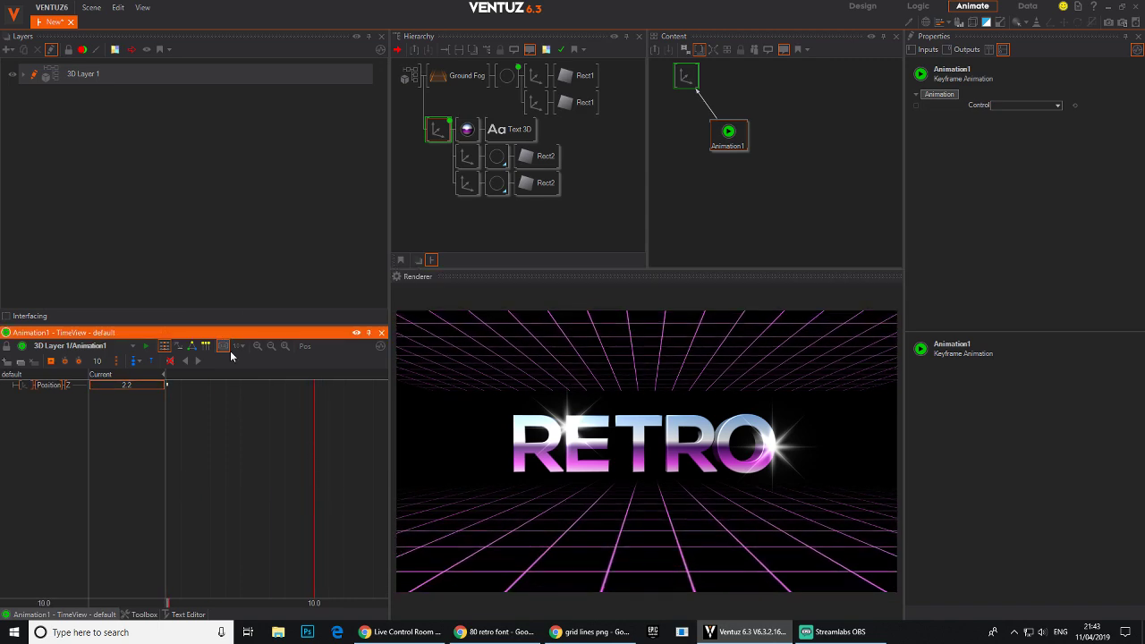
left_click(52, 362)
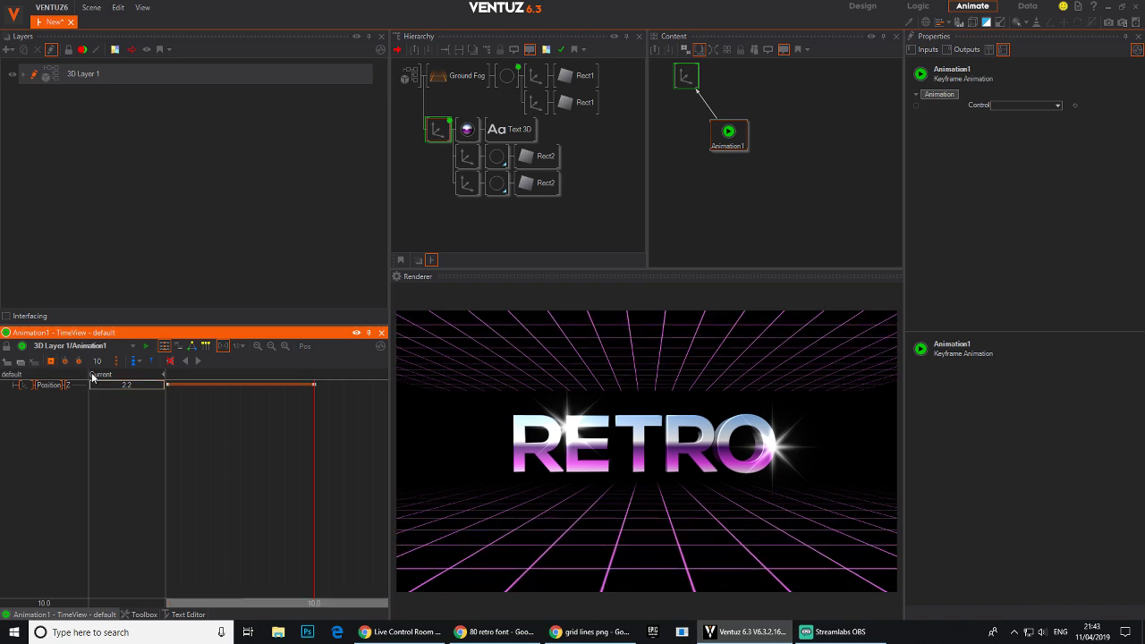
Step: Set the time unit of Animation1's timeline to 1 Second
left_click(237, 348)
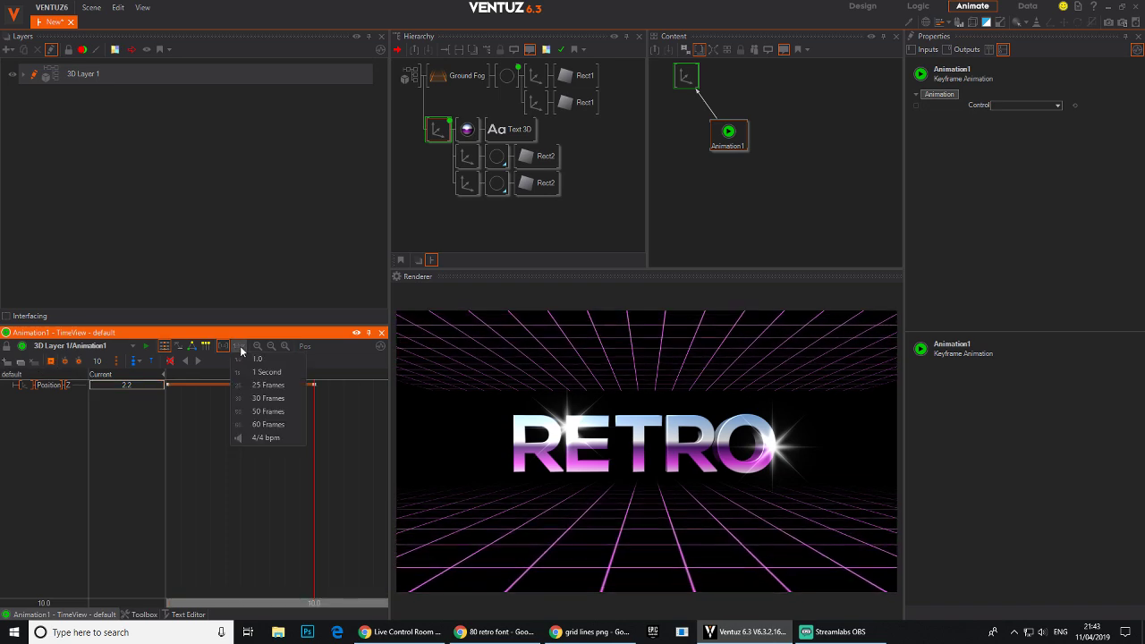
left_click(286, 374)
middle_click_drag(227, 426, 260, 426)
Step: Key the text group's Position Z at -6.1 at 1.0s and 24 at 0.0s, and scrub through the move
left_click_drag(230, 457, 349, 457)
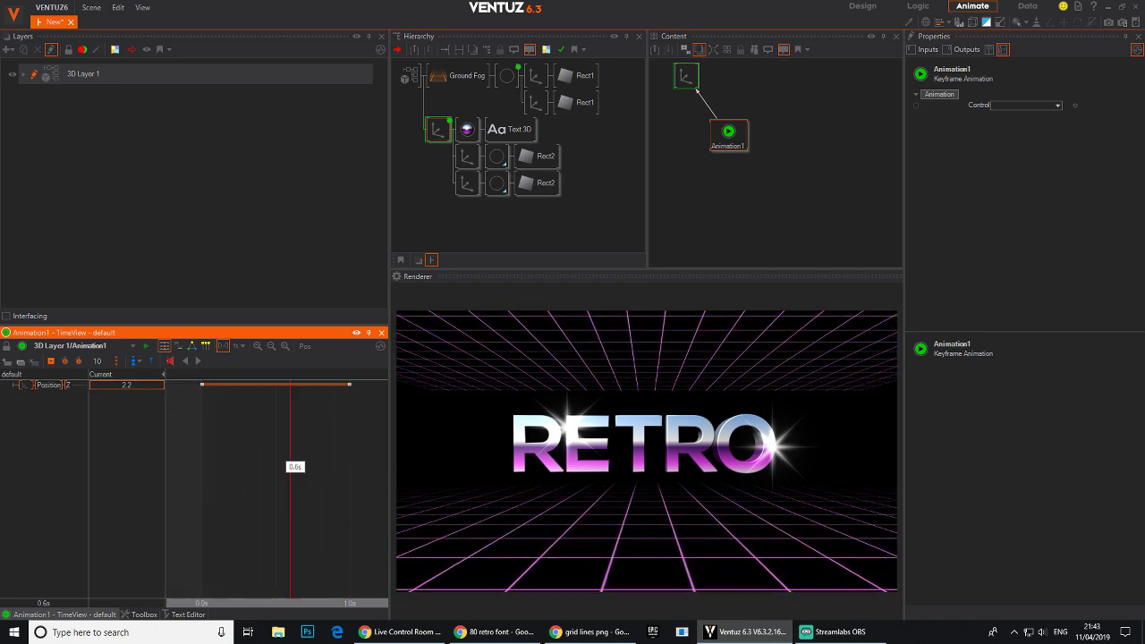
left_click_drag(133, 383, 109, 385)
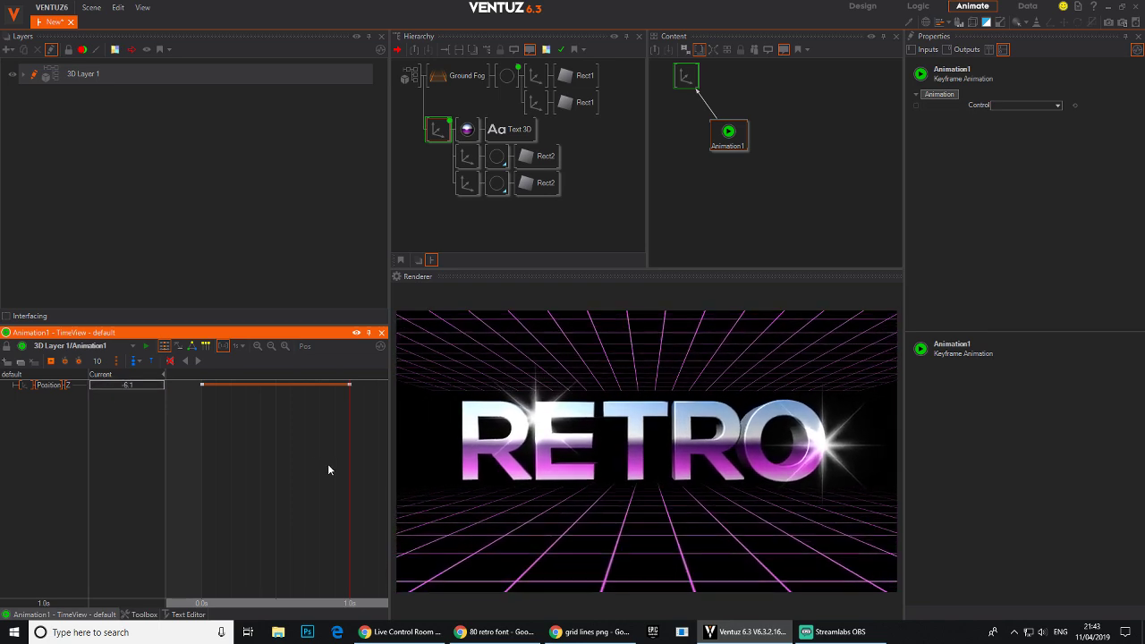
left_click_drag(328, 467, 202, 470)
left_click_drag(138, 384, 170, 390)
left_click_drag(223, 463, 319, 473)
Step: Try a copy of the Ground Fog node on the text group with Start 0, End 51.82 and Power 0, and delete it
left_click(462, 77)
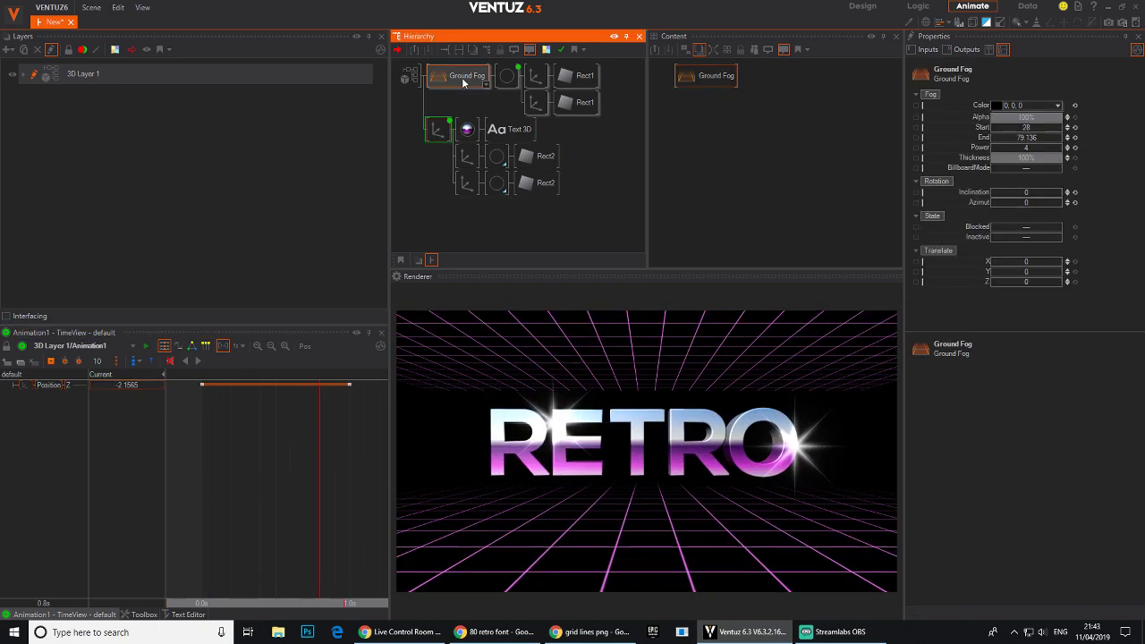
left_click_drag(431, 135, 432, 136)
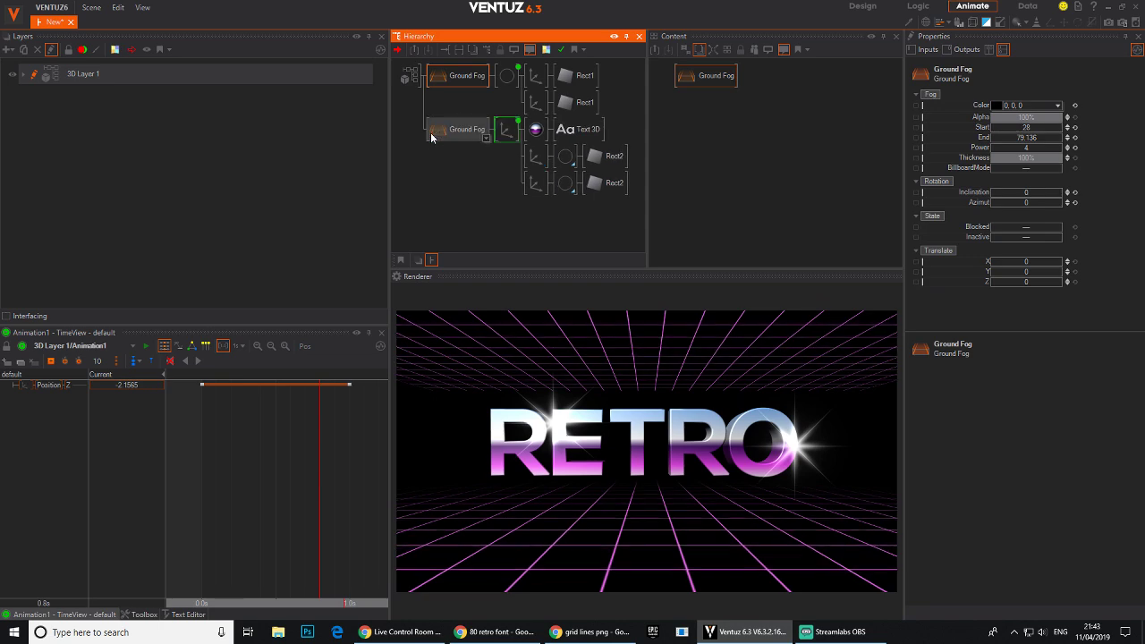
left_click_drag(312, 479, 203, 481)
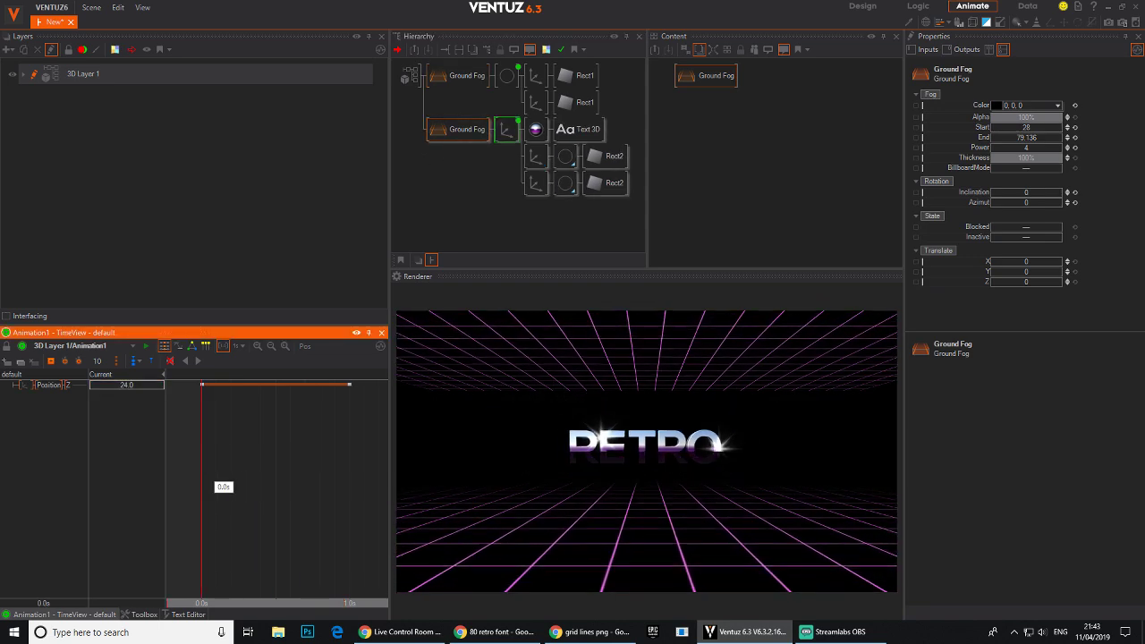
left_click(445, 130)
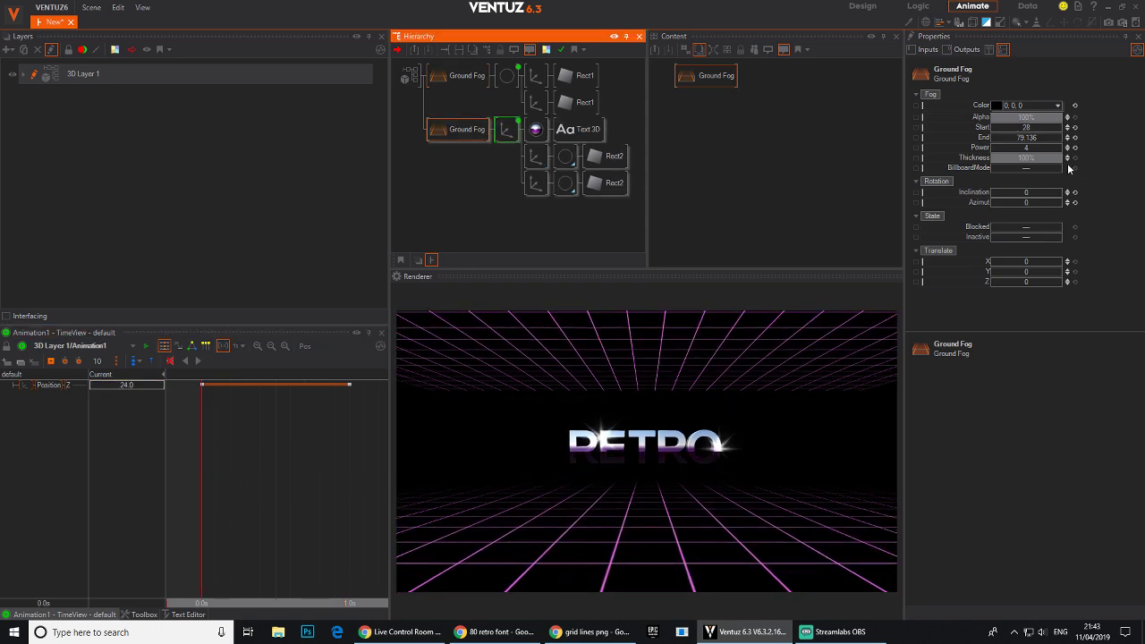
left_click(1075, 127)
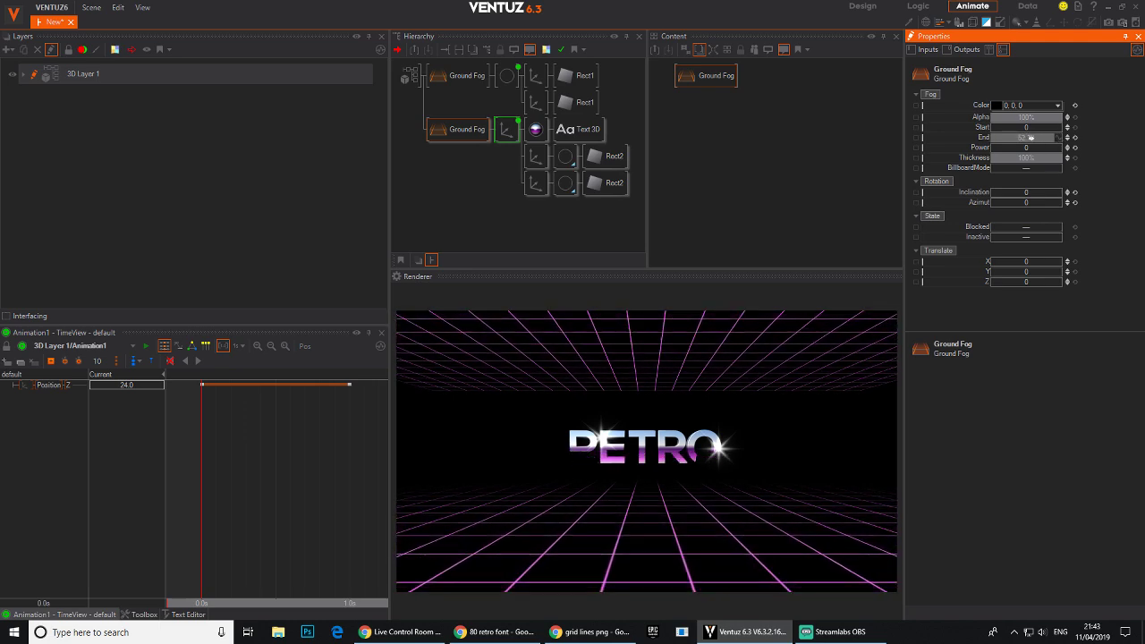
left_click(456, 137)
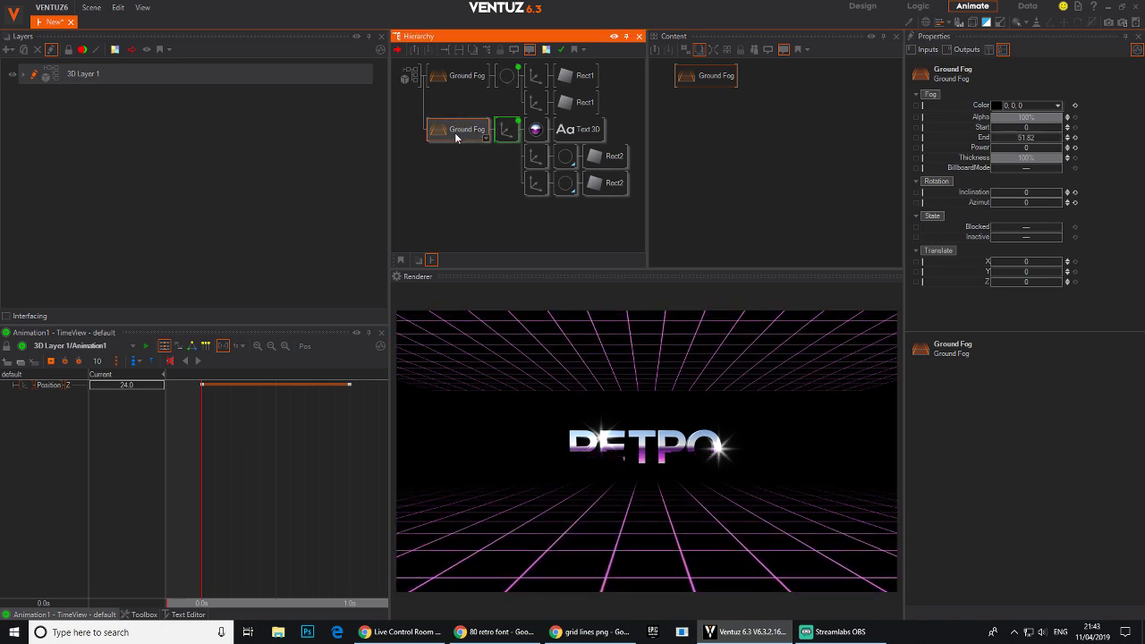
key("Delete")
double_click(449, 170)
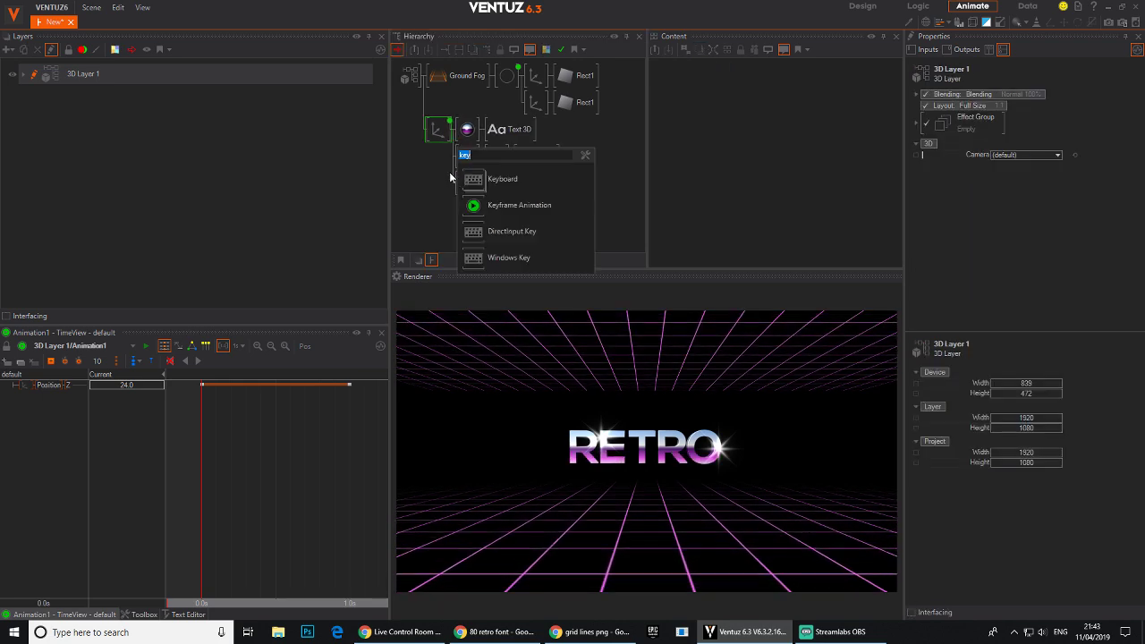
type("ve")
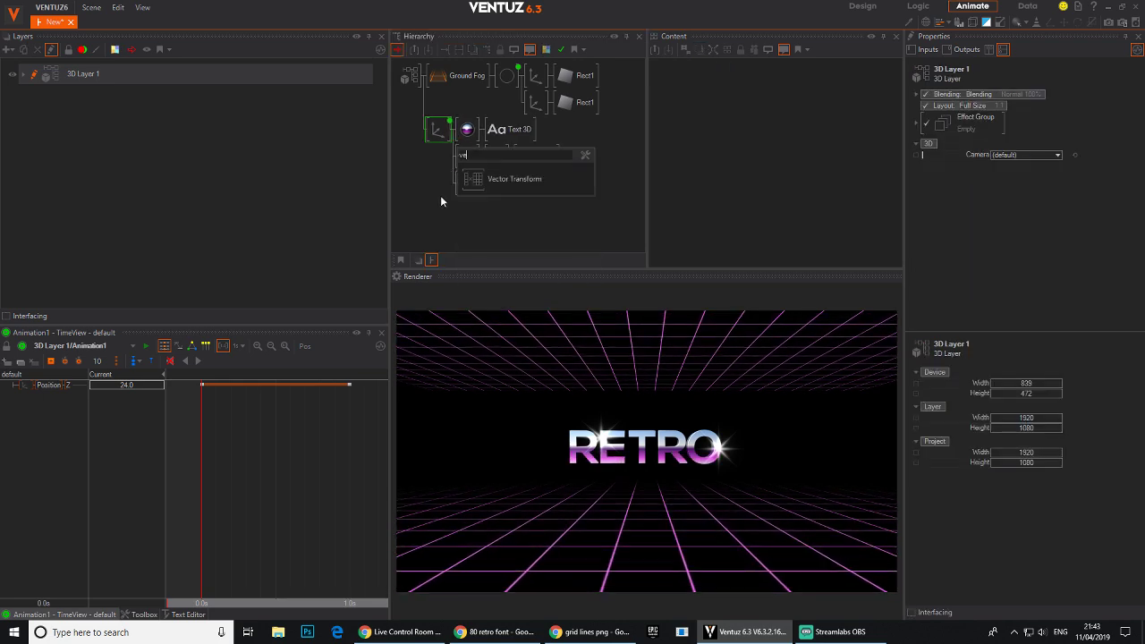
left_click(440, 238)
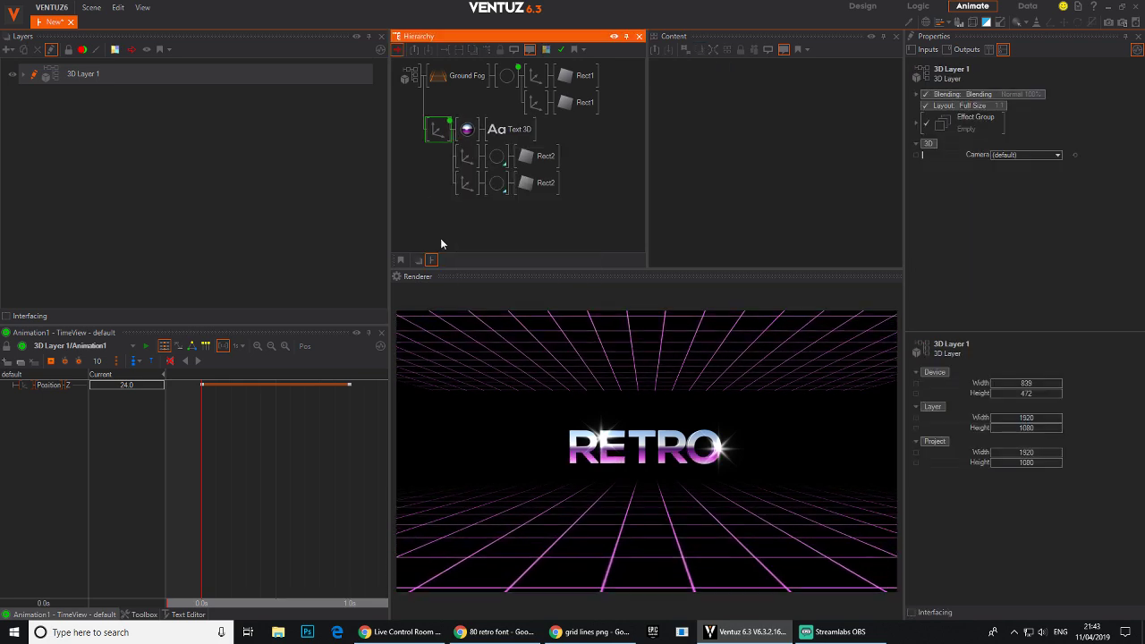
Step: Insert a Fog node before the text group's axis and set its Color to black (0, 0, 0)
left_click(142, 615)
left_click(49, 548)
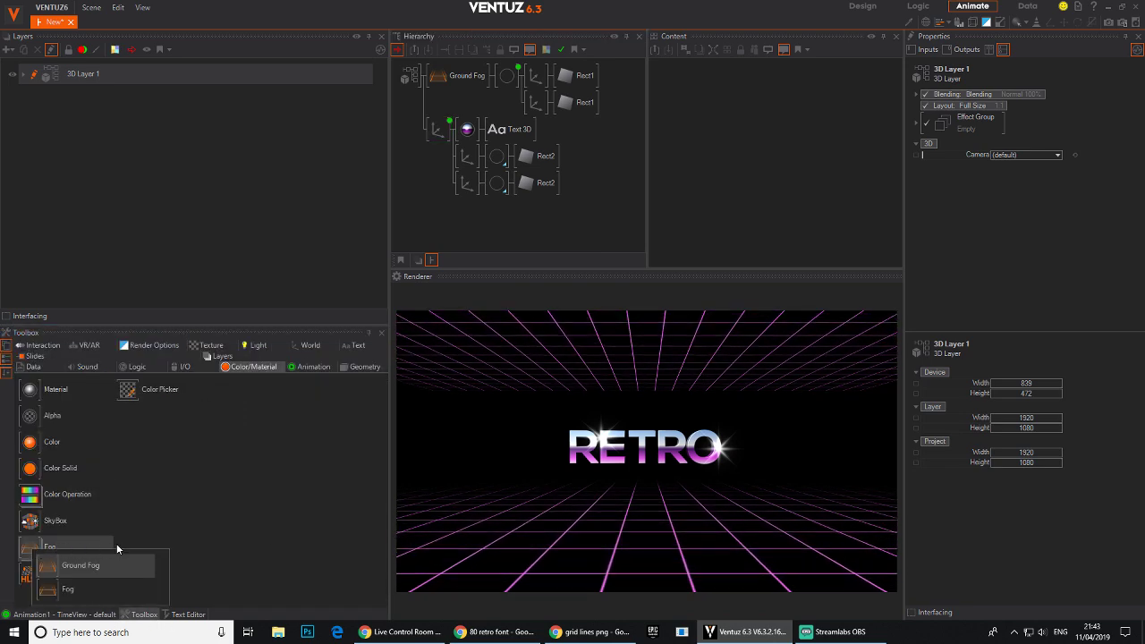
mouse_move(51, 592)
left_mouse_down()
mouse_move(418, 128)
mouse_move(438, 131)
left_mouse_up()
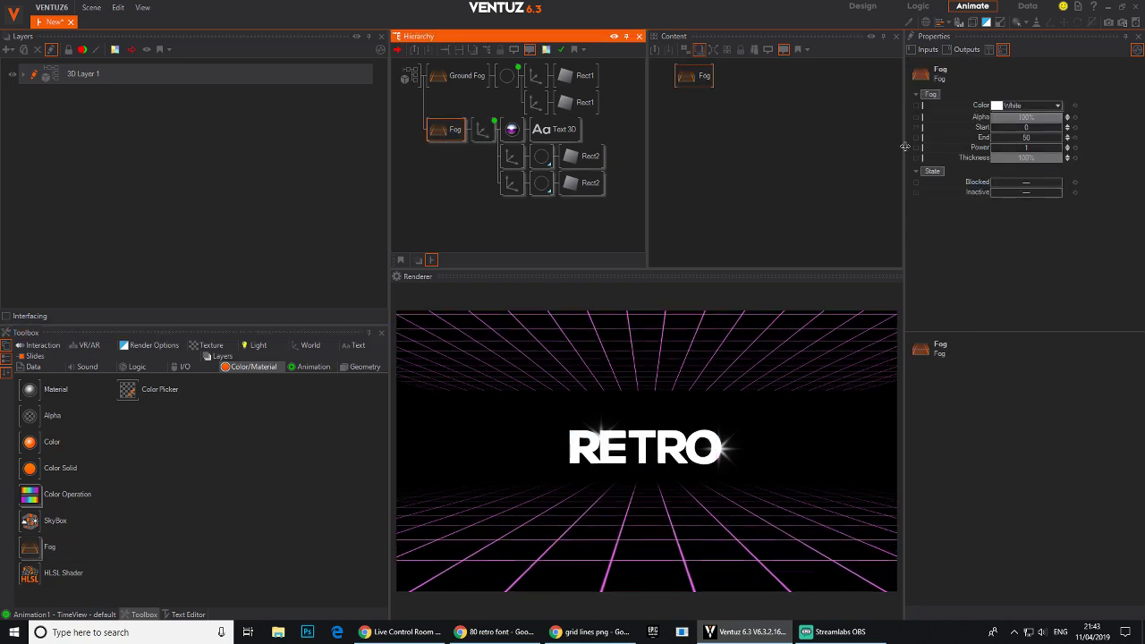
left_click(1057, 105)
left_click_drag(1025, 143, 929, 202)
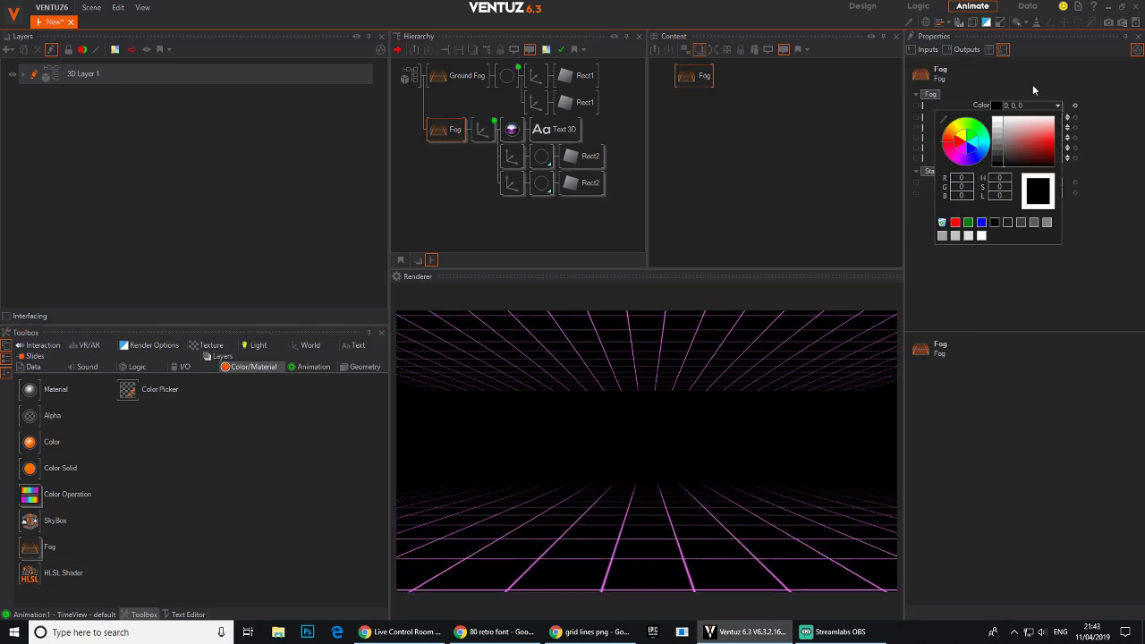
Step: Copy the text group's Fog node into the grid branch and delete that branch's Ground Fog node
left_click(443, 130)
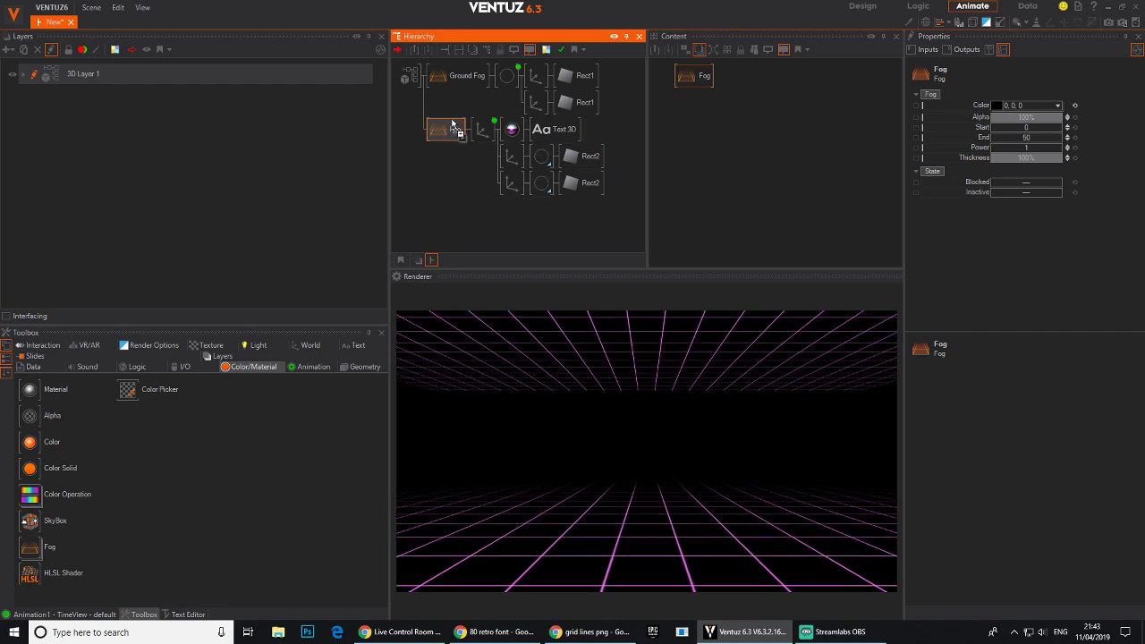
left_click_drag(501, 75, 499, 76)
left_click(462, 79)
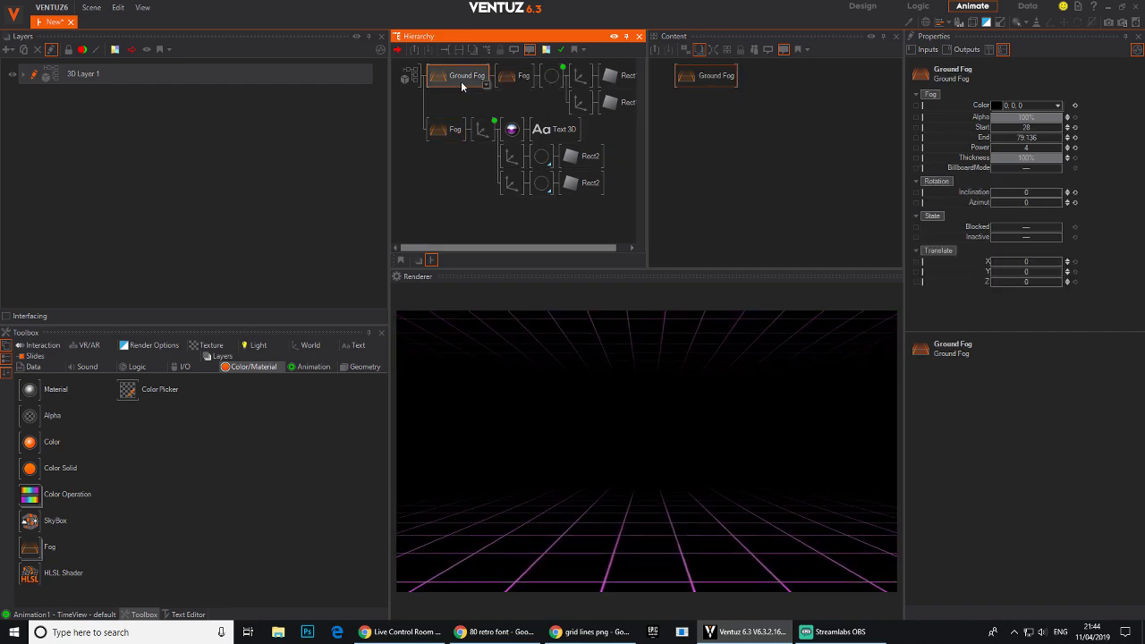
key("Delete")
Step: Lower the grid fog's Alpha to about 90.7% and adjust its End distance
left_click(460, 82)
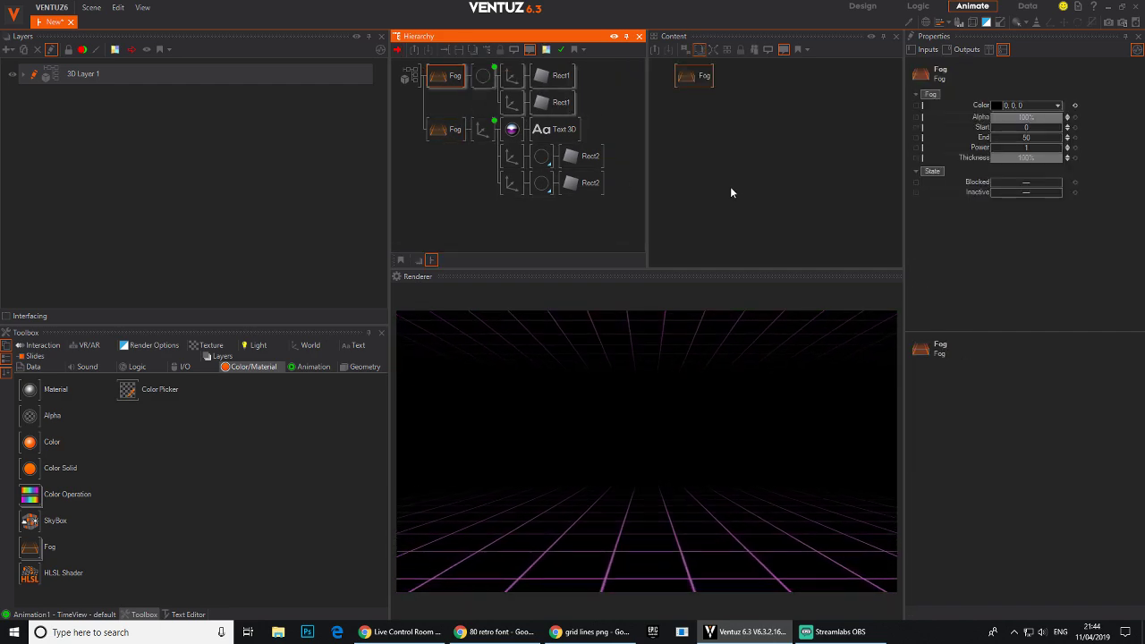
left_click_drag(1034, 118, 1022, 117)
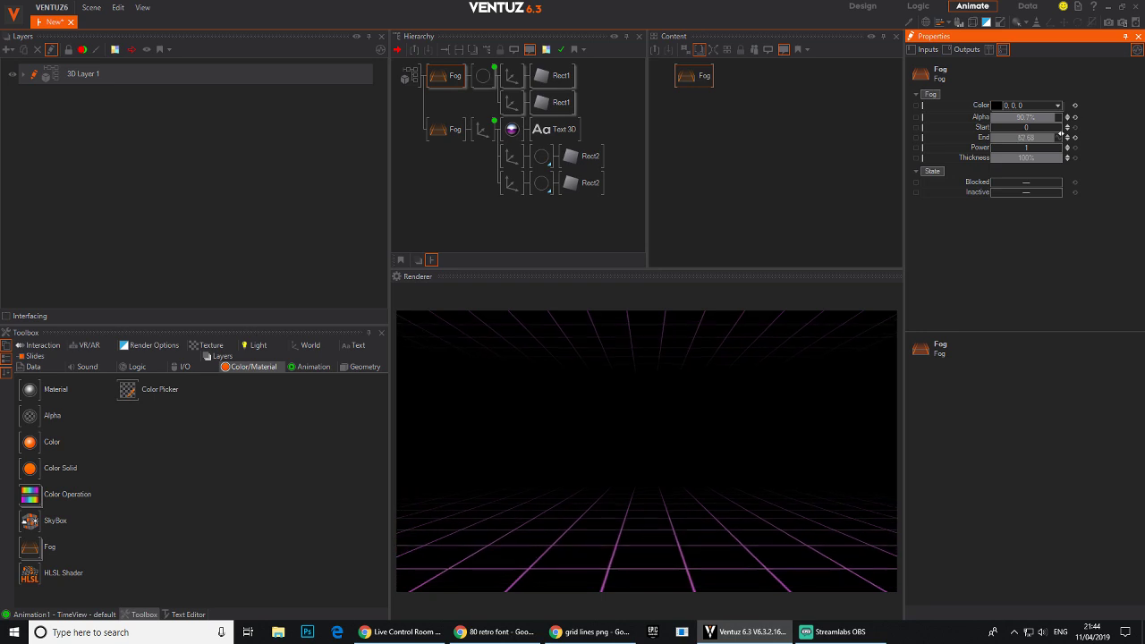
left_click_drag(1061, 133, 825, 146)
Step: Bring back Animation1's timeline and scrub past 1.0s to preview the text moving through the fog
left_click(440, 139)
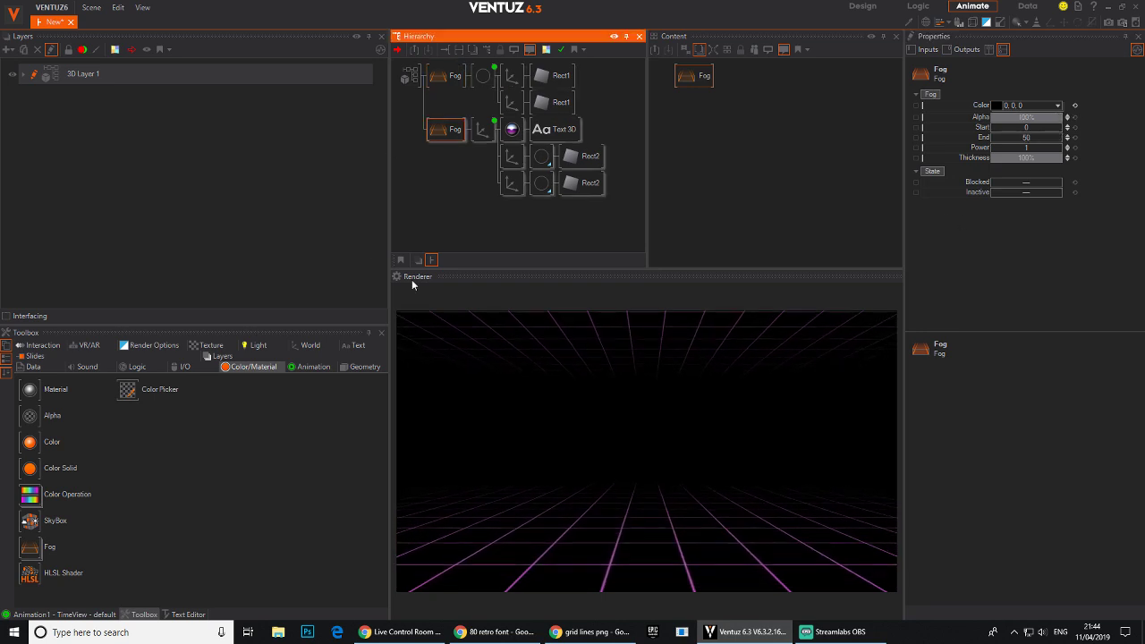
left_click(487, 132)
left_click(727, 133)
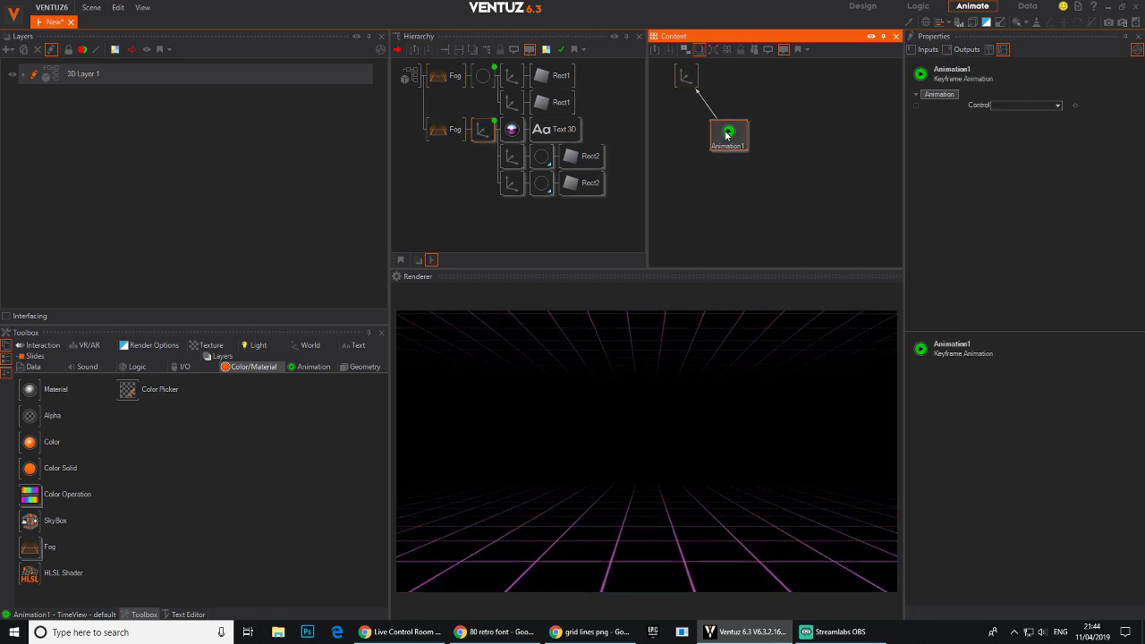
left_click(102, 616)
left_click_drag(230, 487, 378, 490)
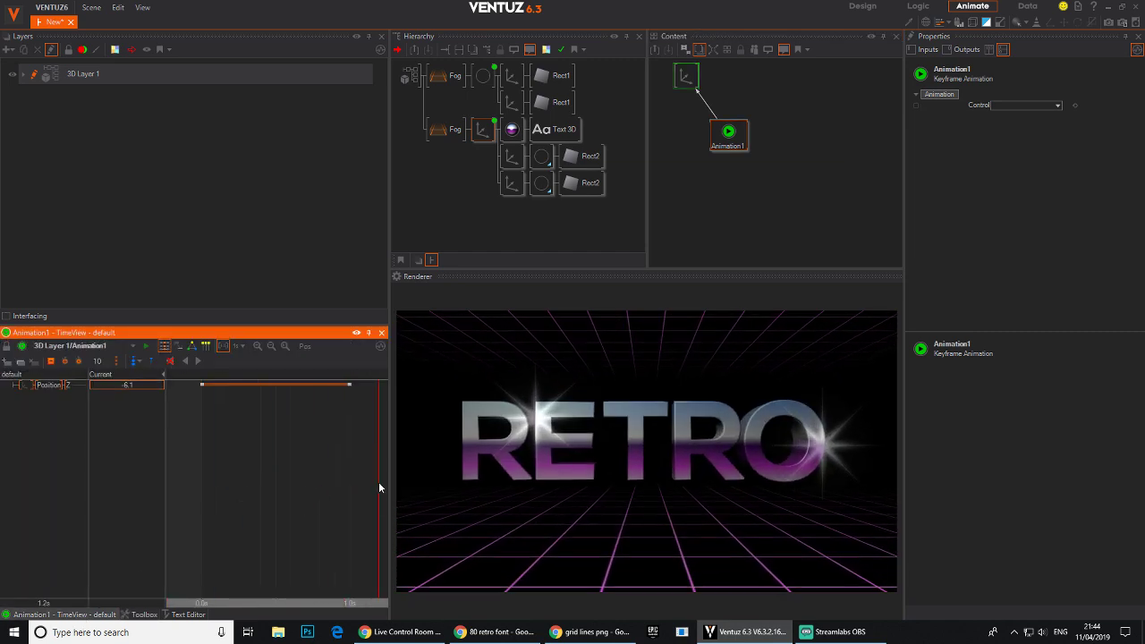
Step: Try the text group's fog with Alpha 52.8%, End 57.66 and Thickness 51.4%, checking the animation from 0.4s back to 0.0s
left_click(446, 130)
left_click(260, 460)
left_click(446, 130)
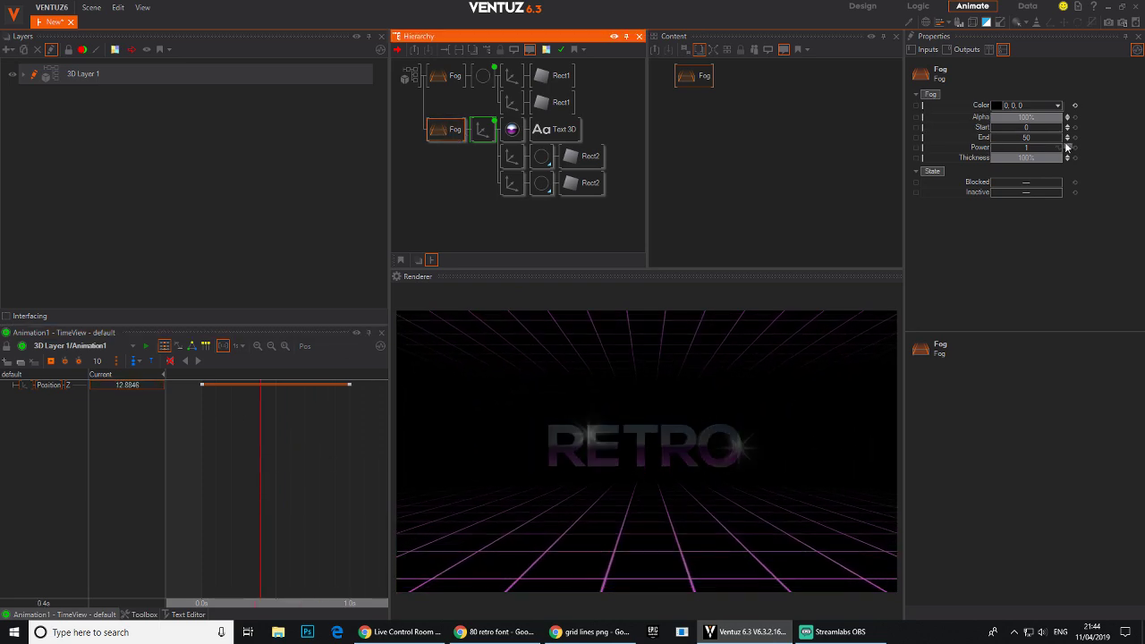
left_click_drag(1041, 135, 1014, 119)
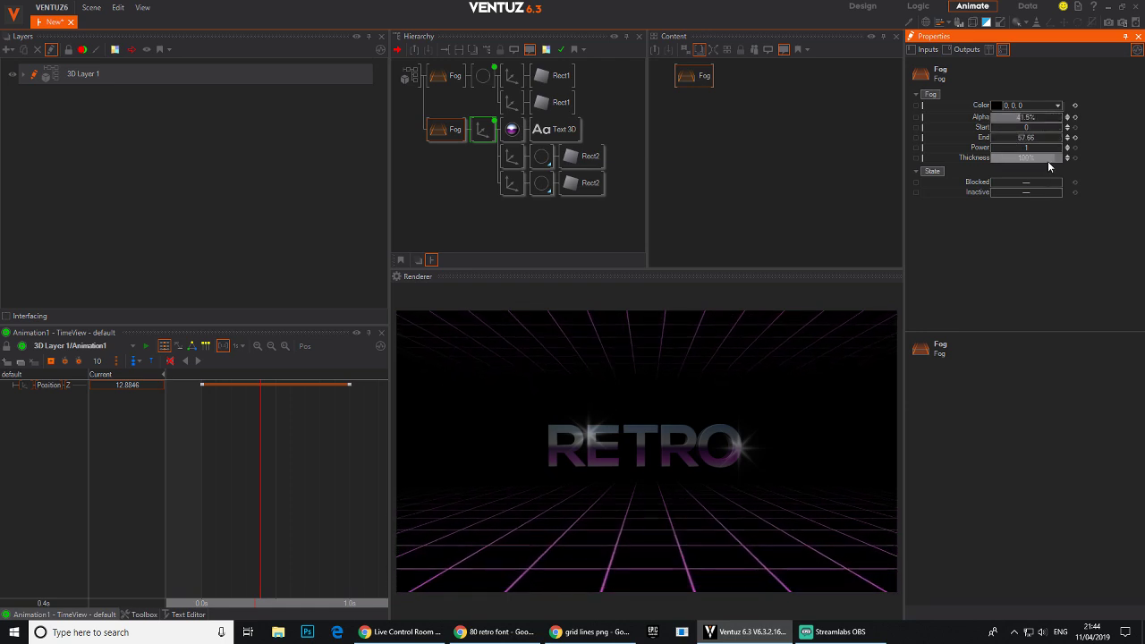
left_click_drag(1008, 159, 980, 160)
left_click_drag(296, 451, 208, 464)
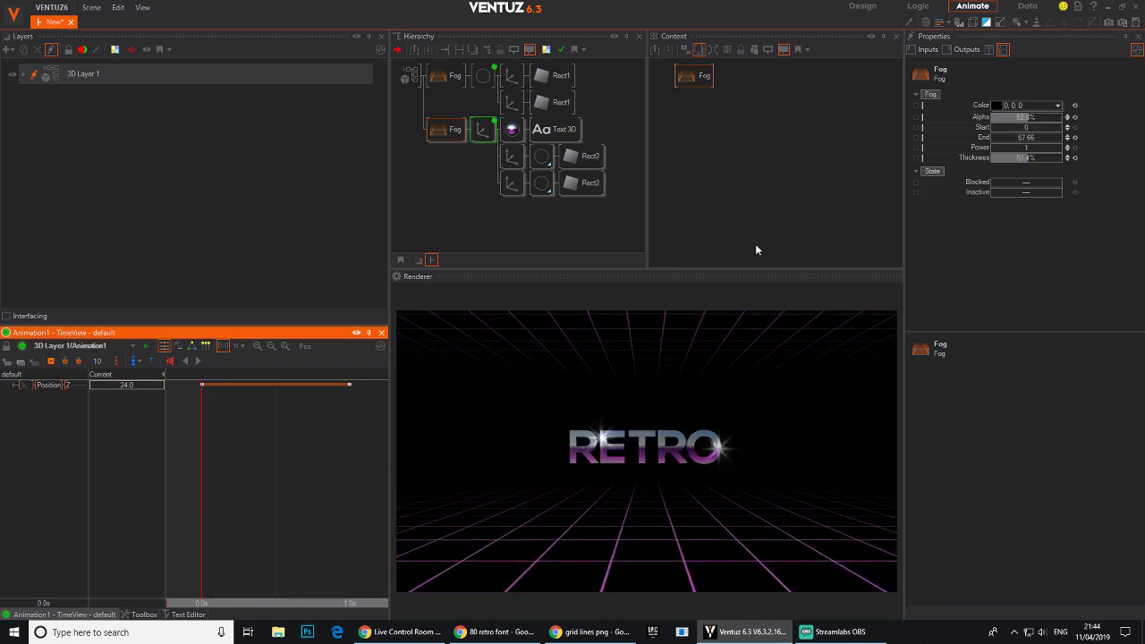
Step: Try the text group's fog with Alpha 100%, End 52.26 and Thickness 59.8%, also varying its Start and Power
left_click_drag(1040, 117, 1038, 117)
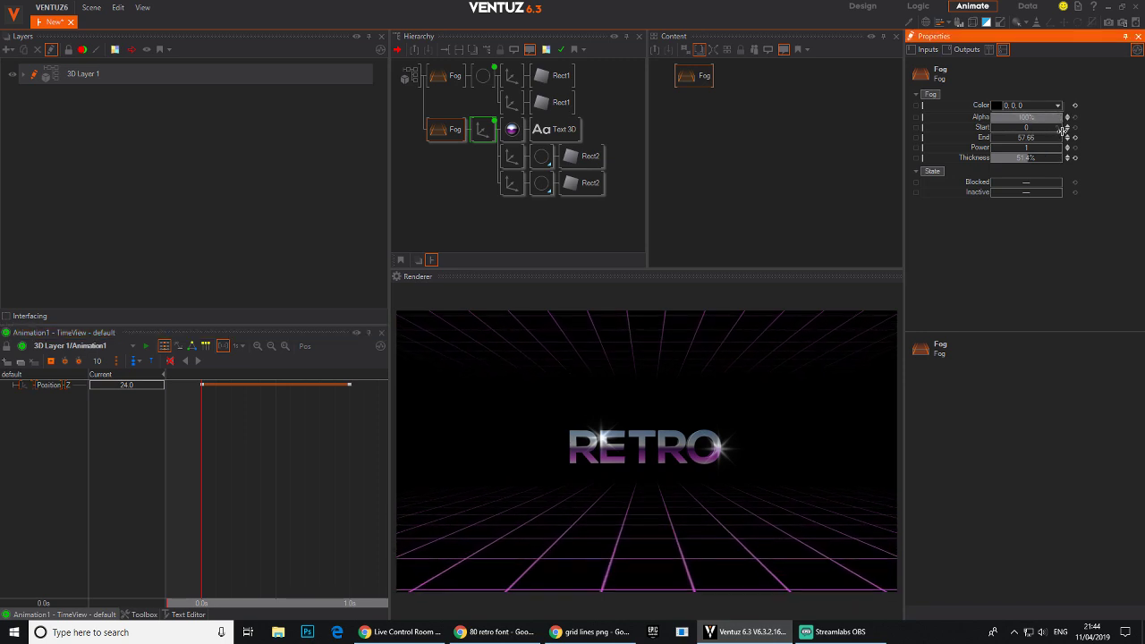
left_click_drag(1062, 138, 991, 134)
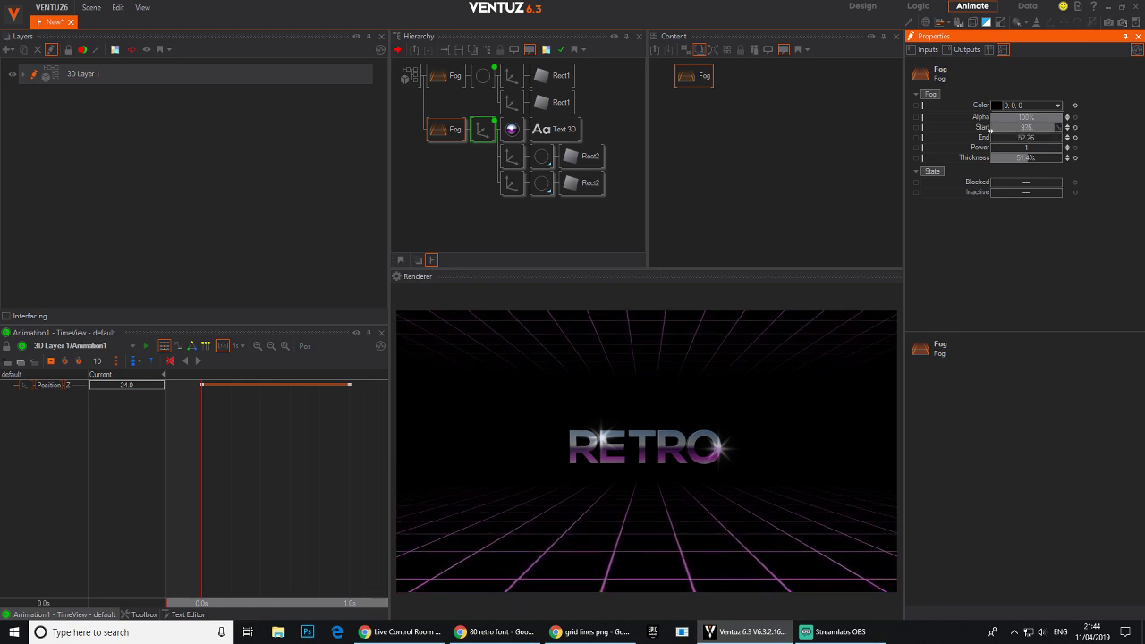
left_click_drag(991, 130, 1045, 142)
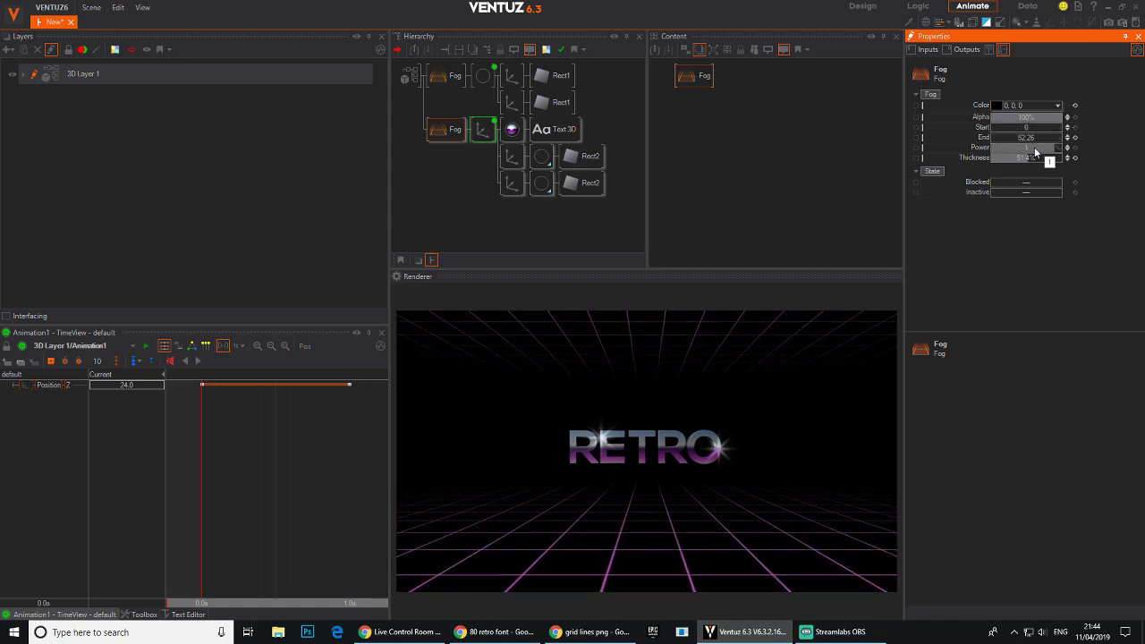
left_click_drag(1052, 158, 1052, 157)
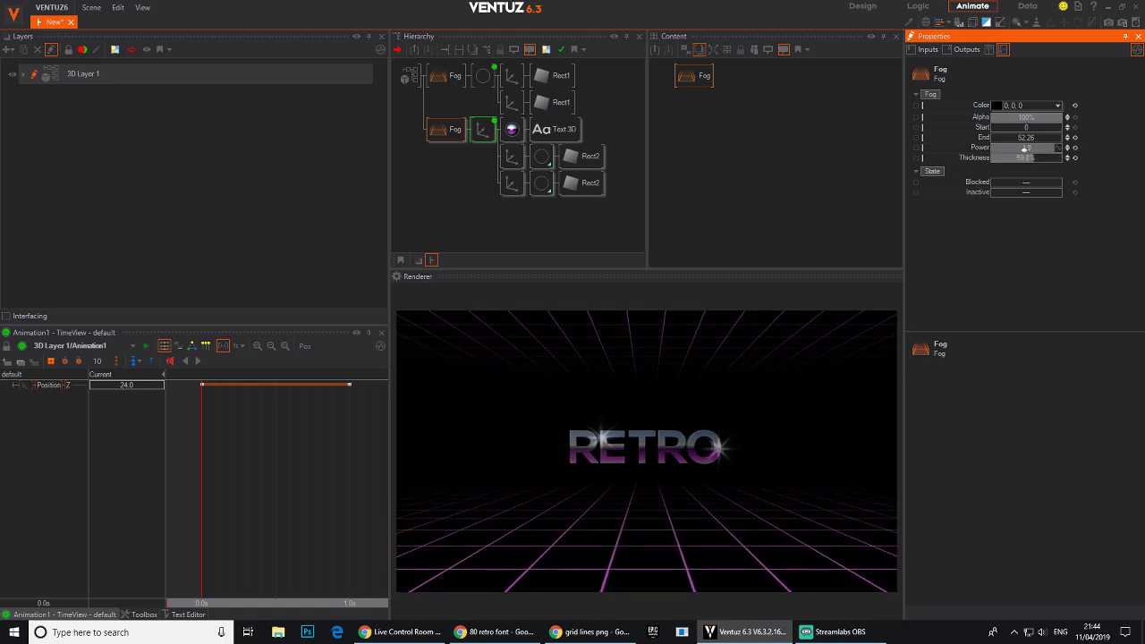
Step: Reset the text fog's End, Power and Thickness to their defaults and scrub the animation to 0.3s
left_click(1074, 159)
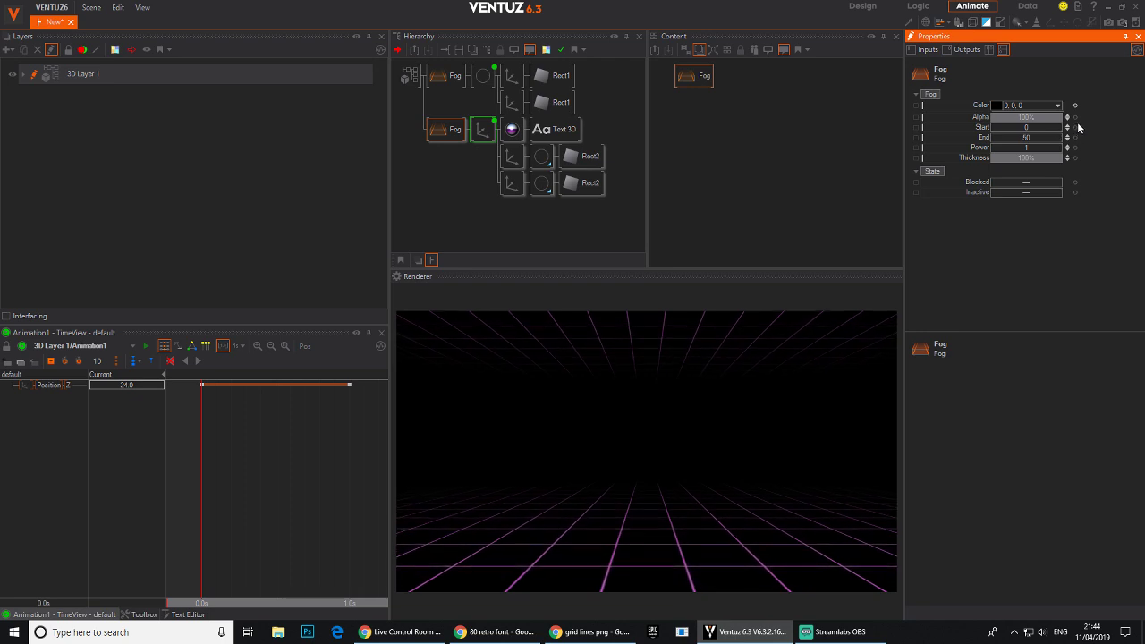
left_click_drag(202, 474, 246, 471)
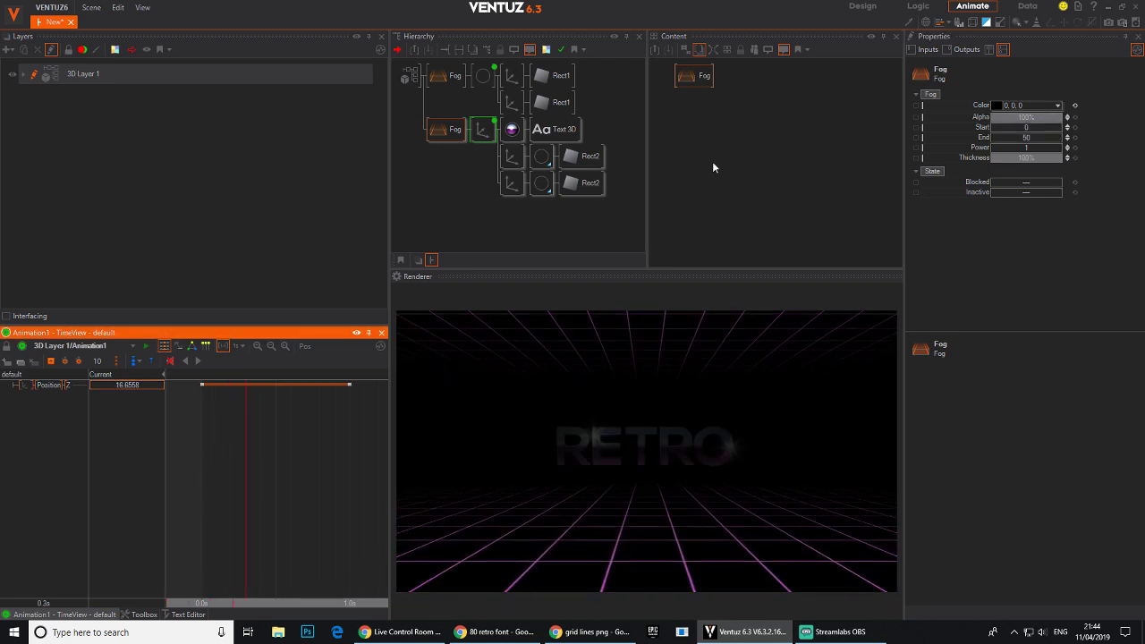
Step: Try the text group's fog with Thickness 93% at the animation's 0.0s mark, and inspect its Color
left_click_drag(1051, 160, 1043, 162)
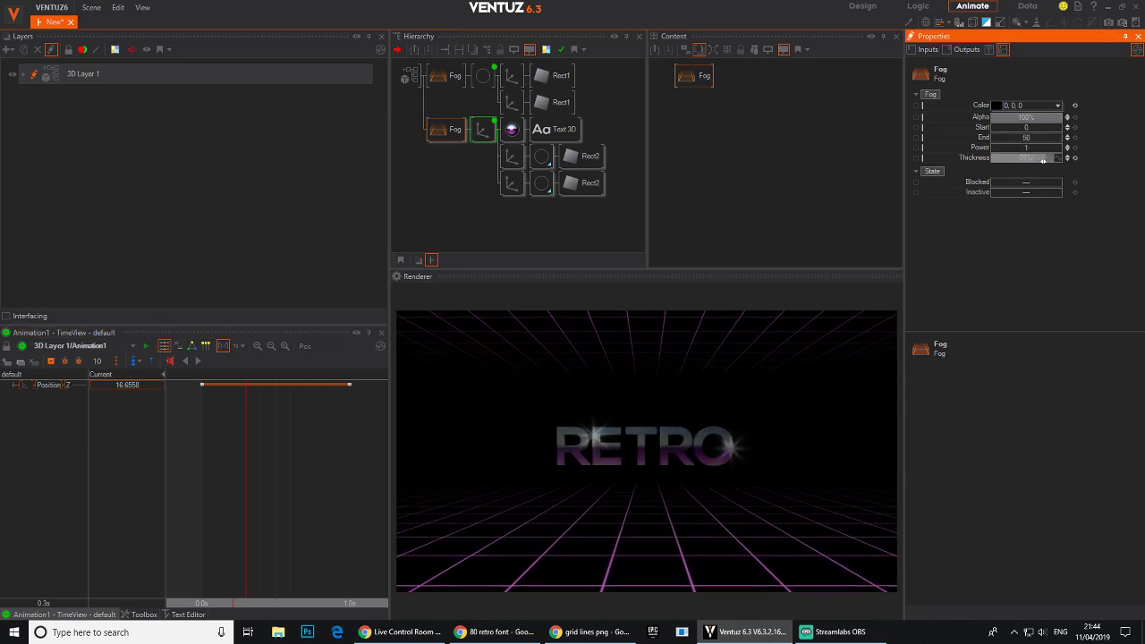
left_click_drag(302, 429, 202, 433)
left_click_drag(1052, 158, 1060, 159)
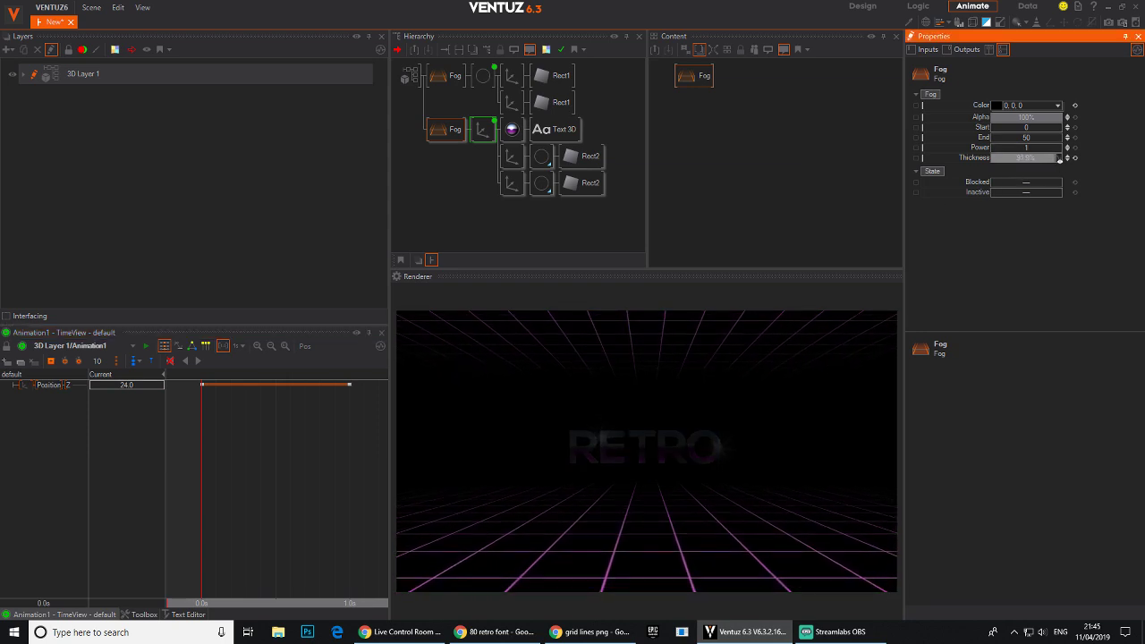
left_click_drag(208, 466, 125, 460)
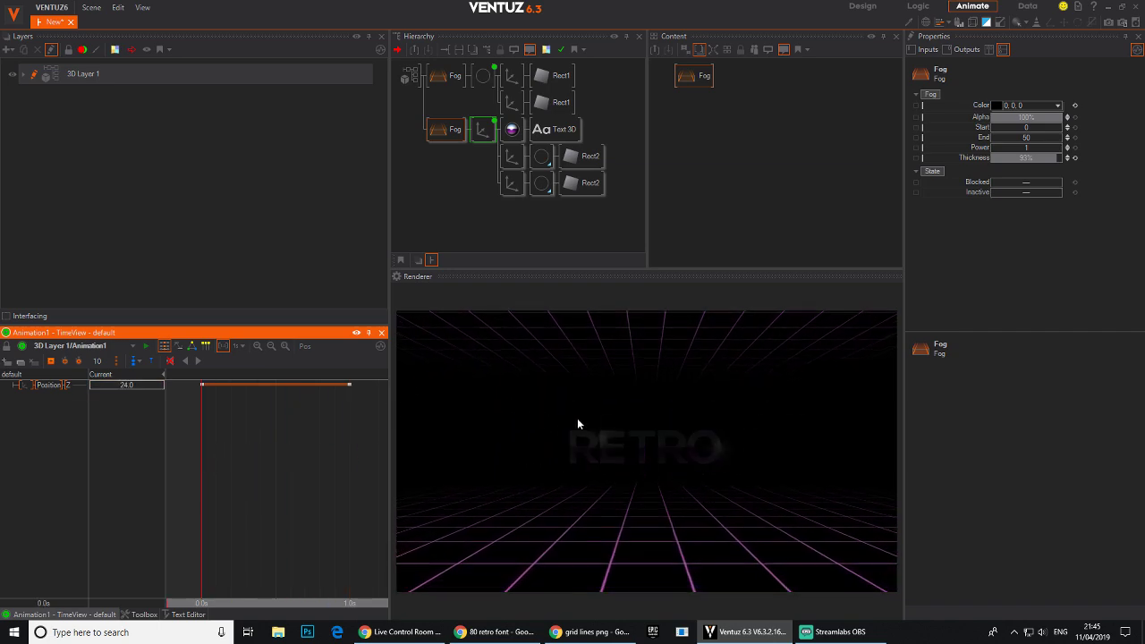
left_click(1057, 105)
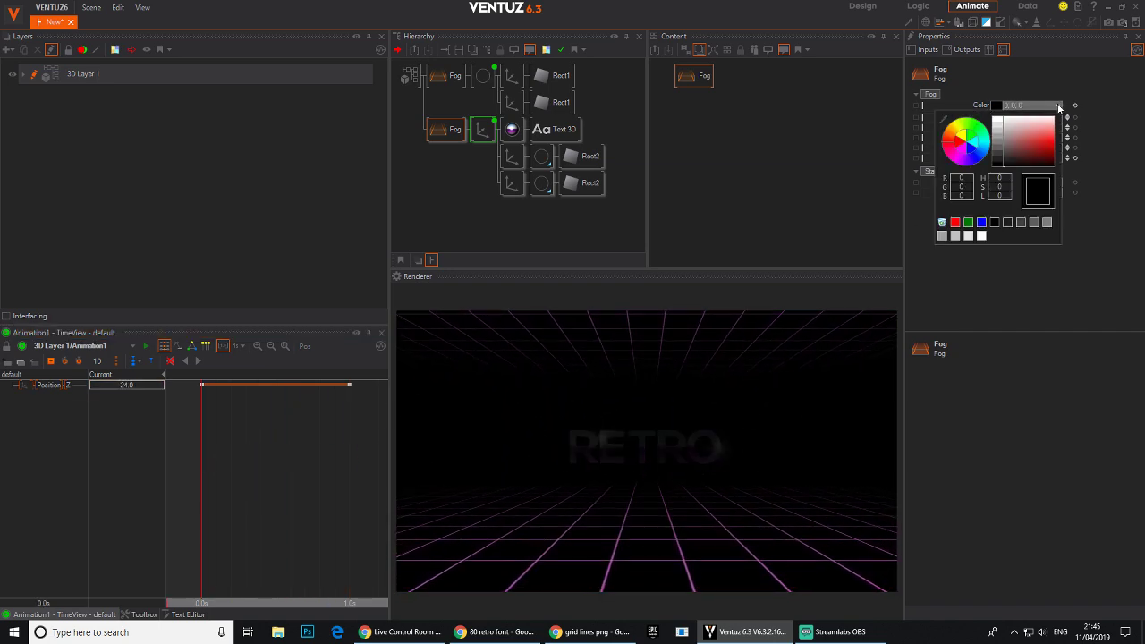
left_click_drag(1015, 150, 587, 423)
Step: Try adding a white 2D Color layer to the scene and delete it again
left_click(29, 68)
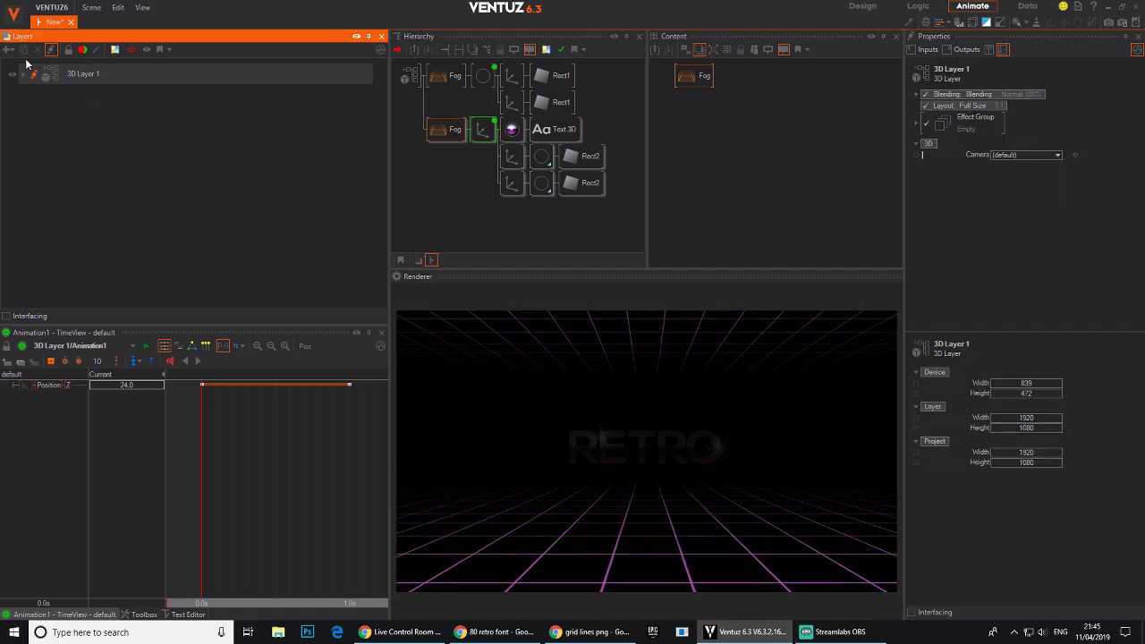
left_click(15, 51)
mouse_move(110, 104)
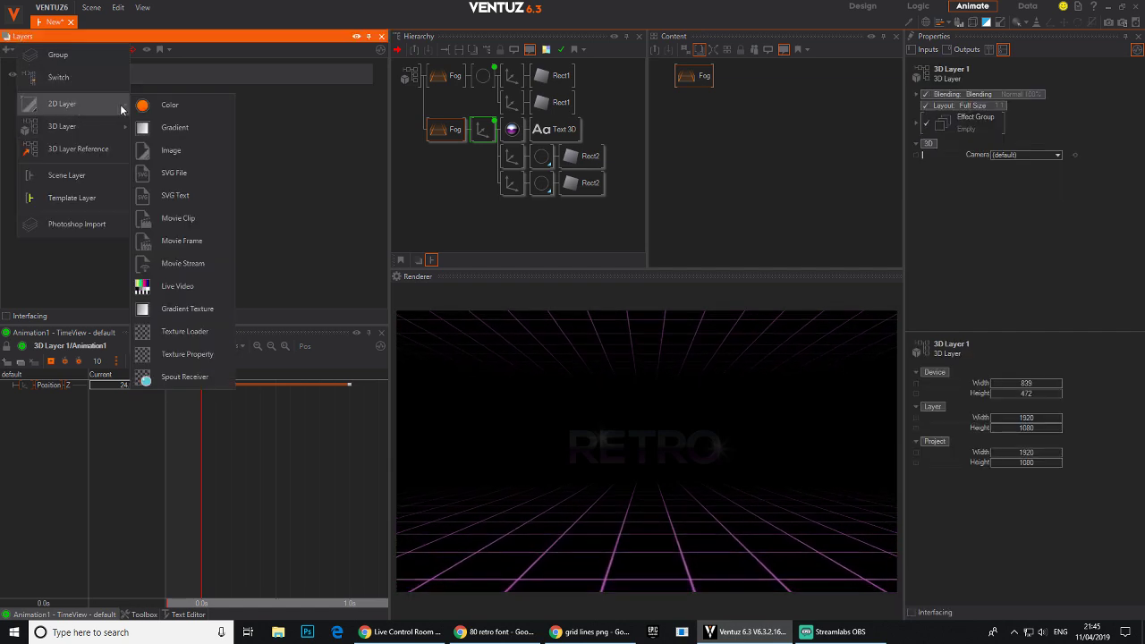
left_click(170, 105)
left_click_drag(135, 94, 131, 73)
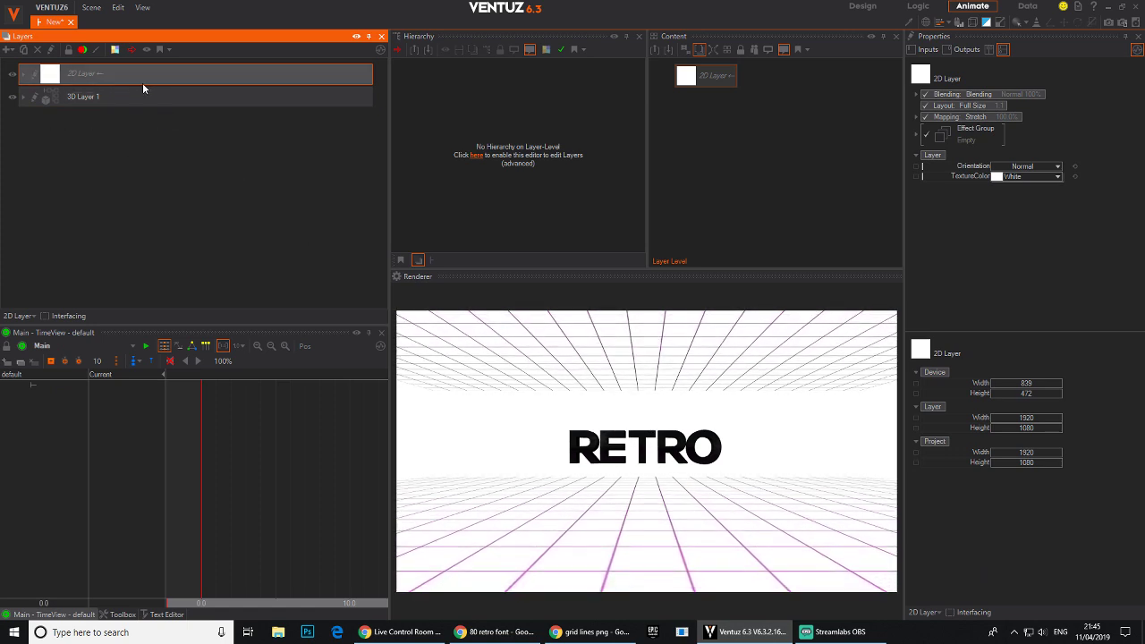
key("Delete")
left_click(558, 360)
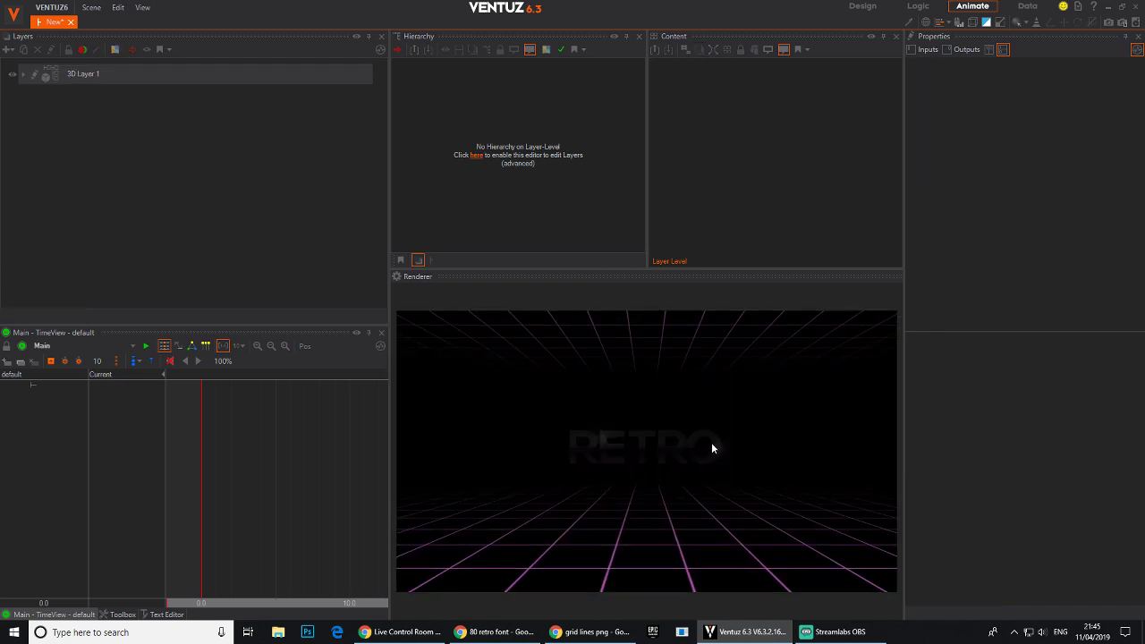
Step: Reopen the 3D layer's Animation1 timeline and scrub to 1.2s to preview the text in its fog
left_click(33, 75)
left_click(481, 129)
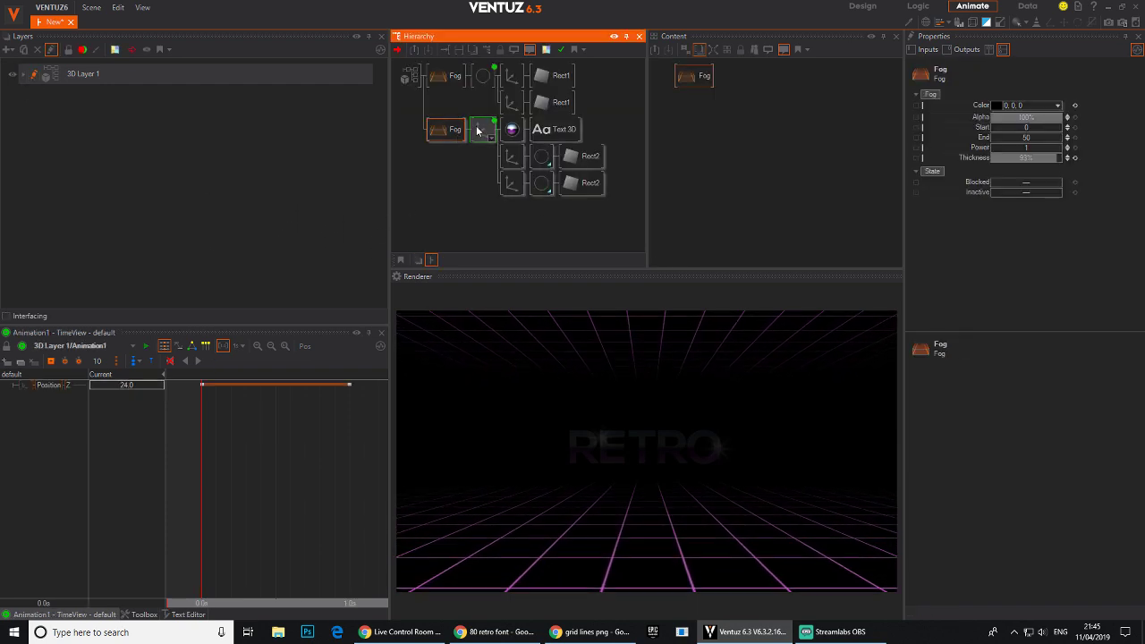
left_click(728, 135)
left_click_drag(283, 483, 378, 490)
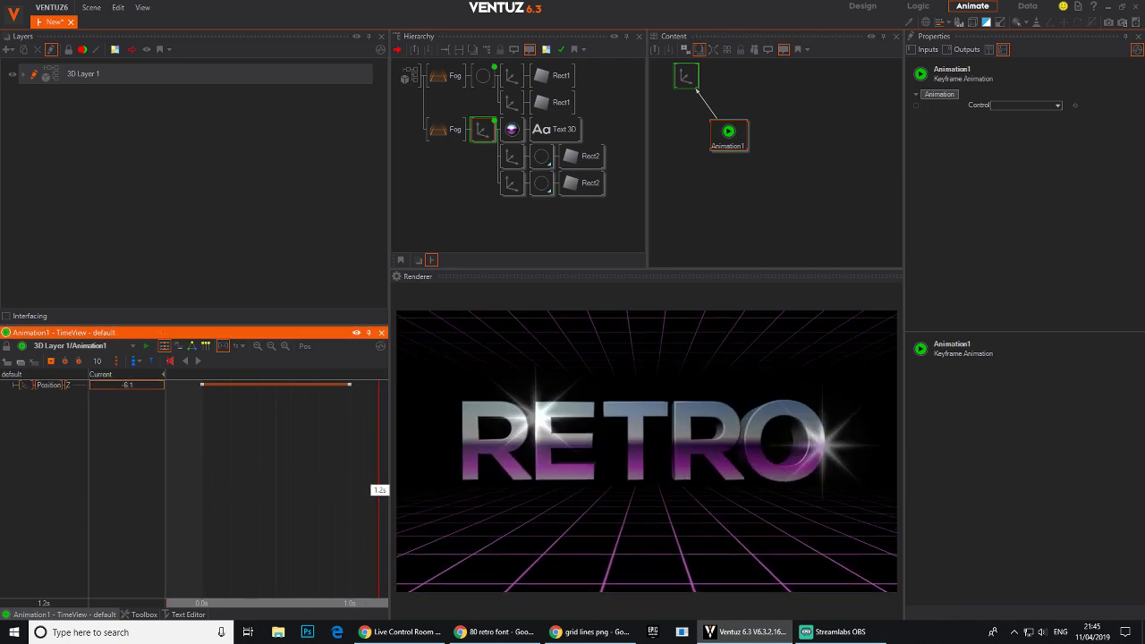
Step: Delete the Fog node from the text group and scrub the animation back to 0.0s
left_click(430, 206)
type("ve")
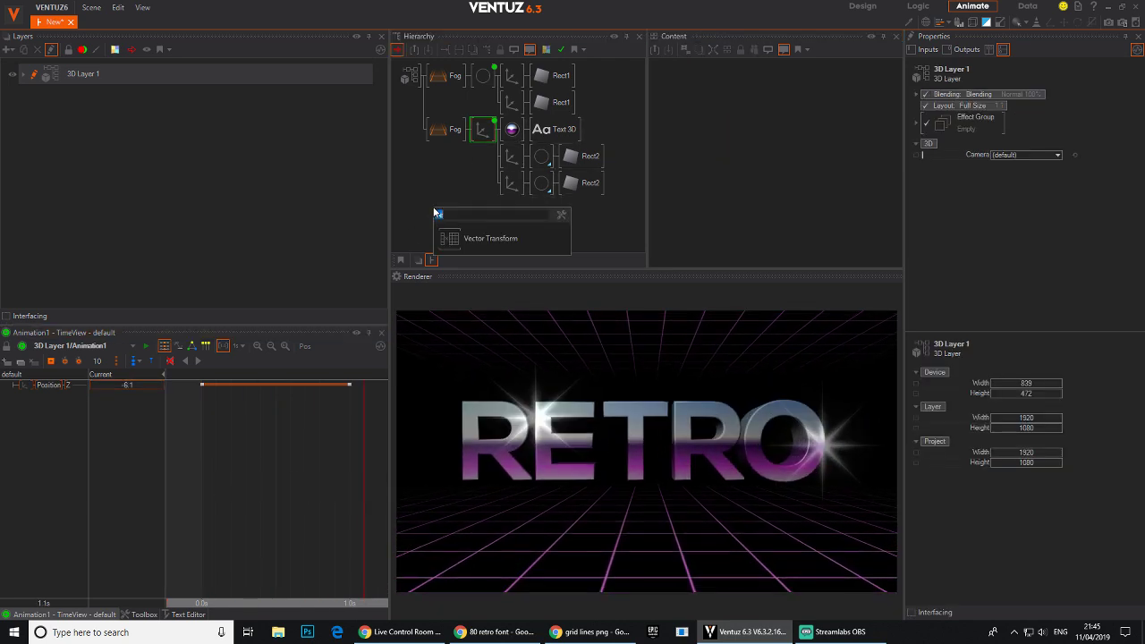
left_click(461, 133)
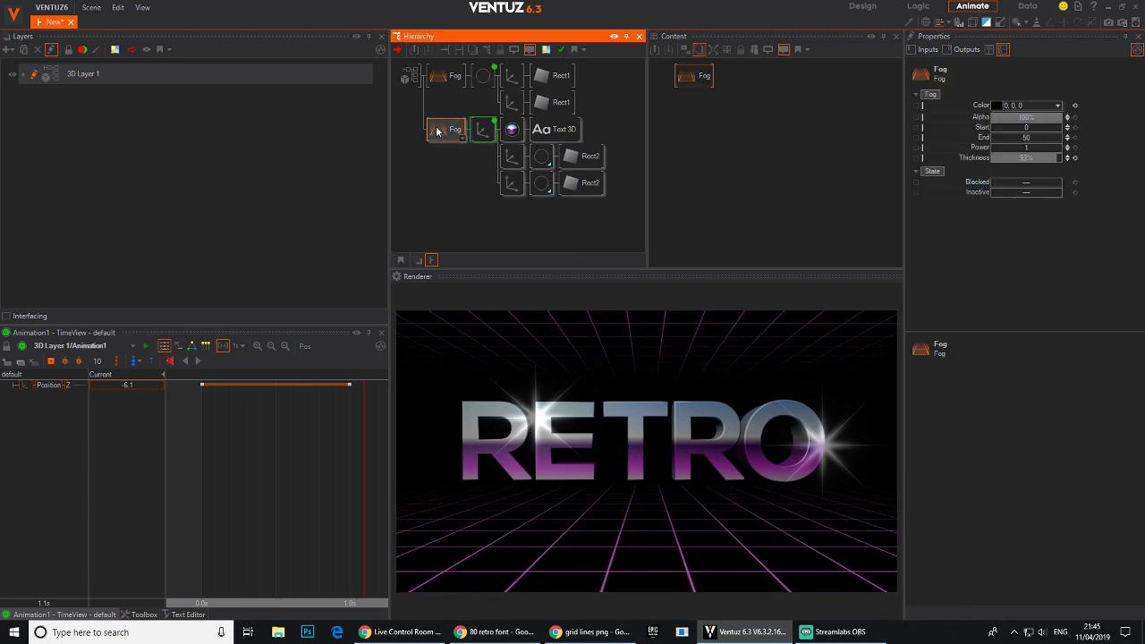
key("Delete")
left_click_drag(240, 486, 202, 486)
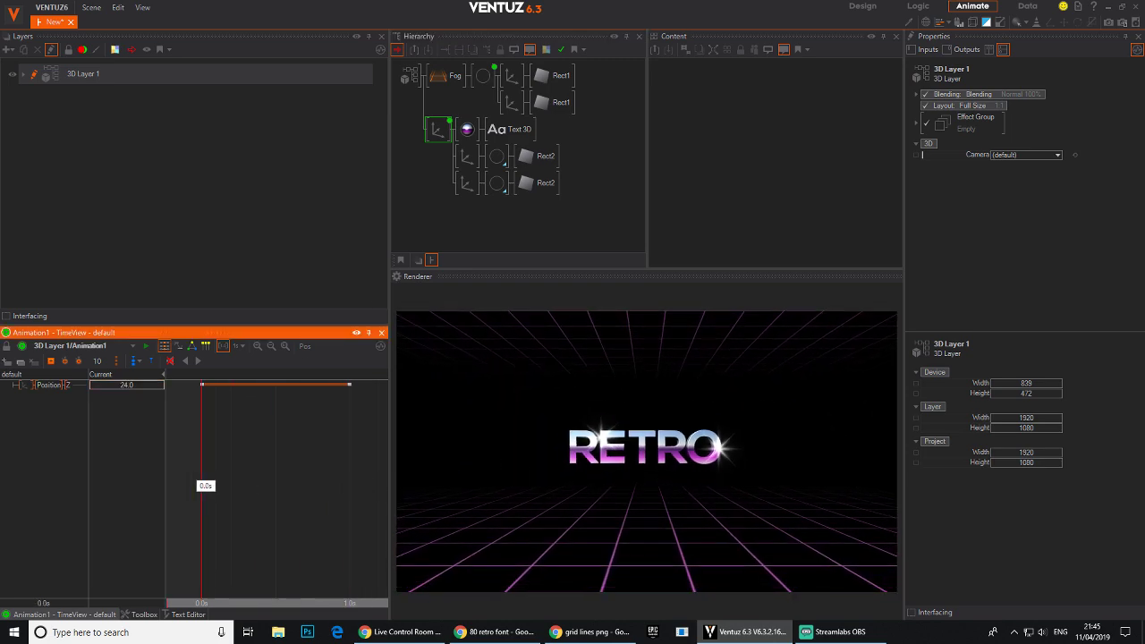
Step: Insert a Spread node without a Continue output between the text group's animated axis and its contents
double_click(404, 195)
type("spre")
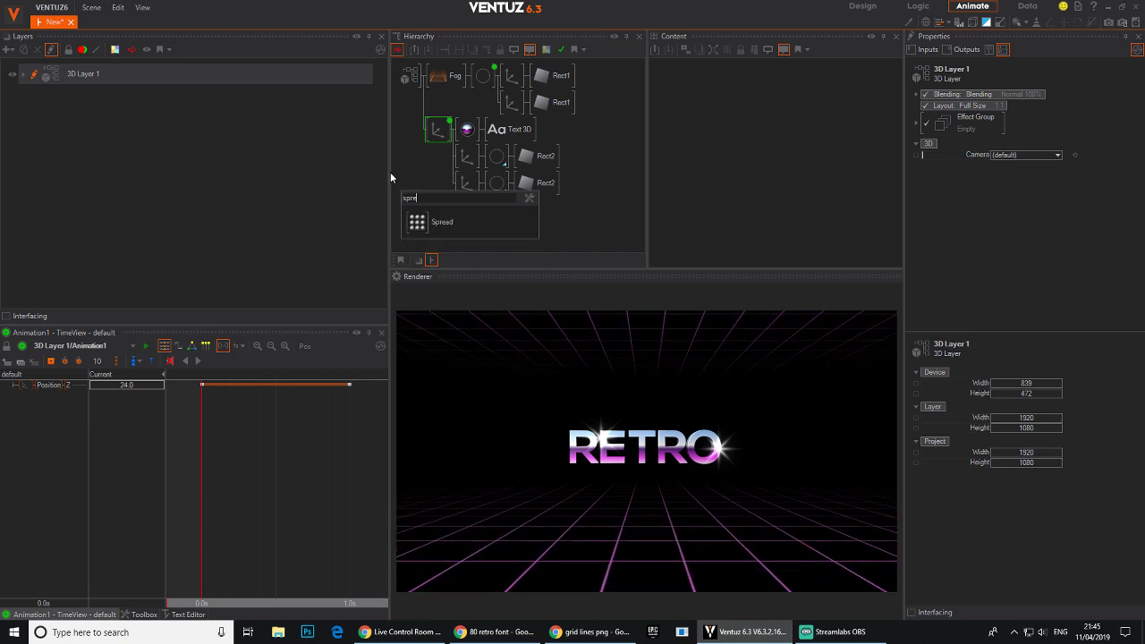
key("Return")
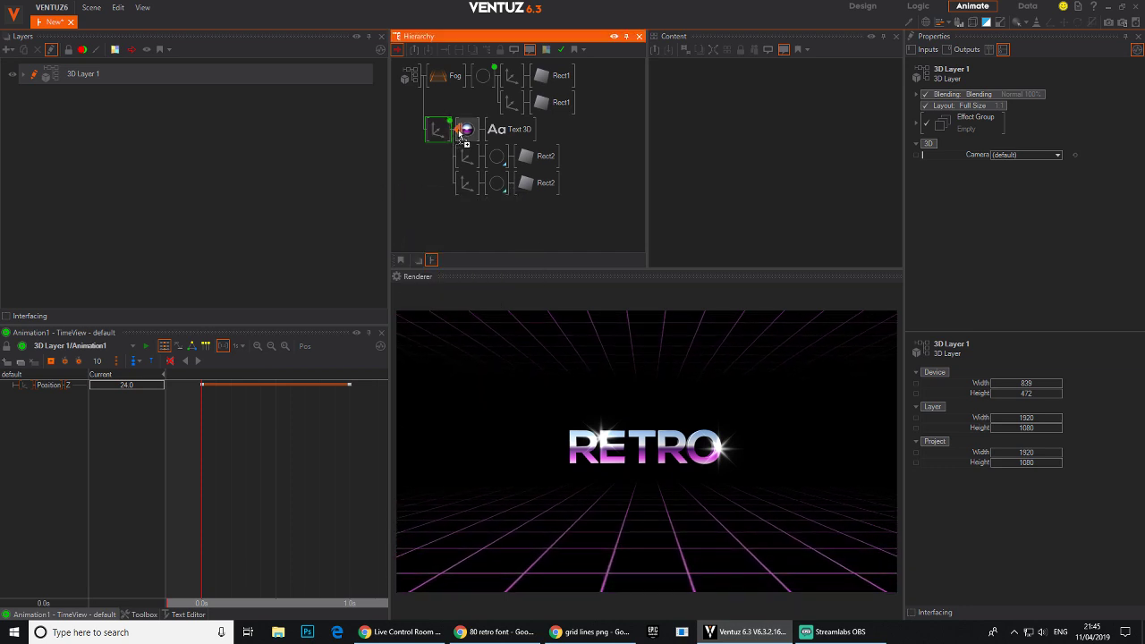
left_click(461, 134)
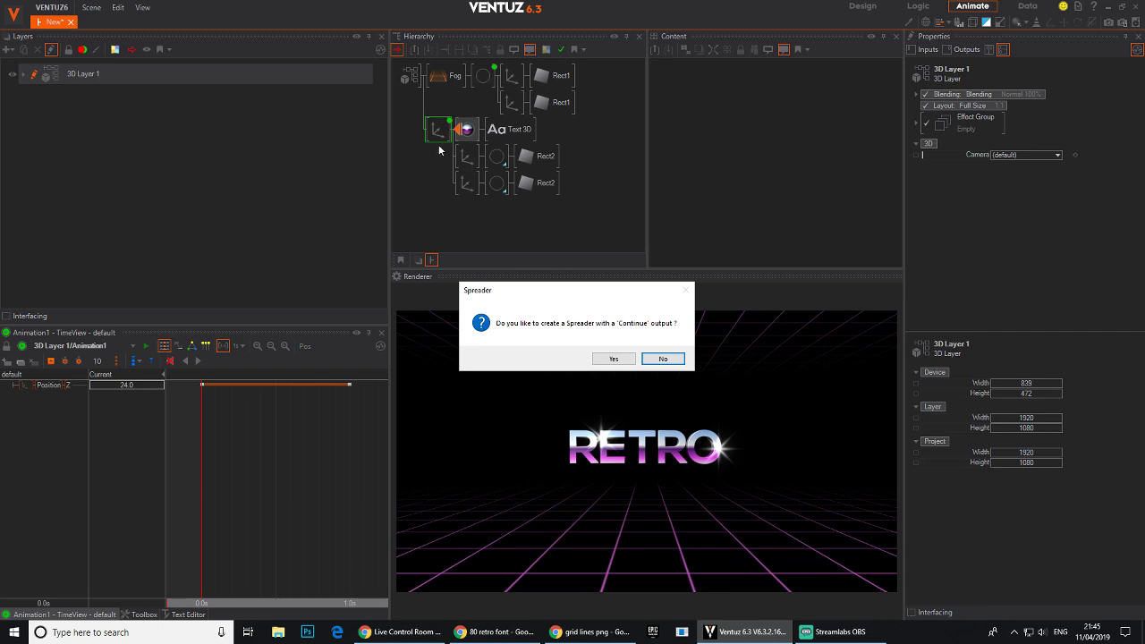
left_click(662, 360)
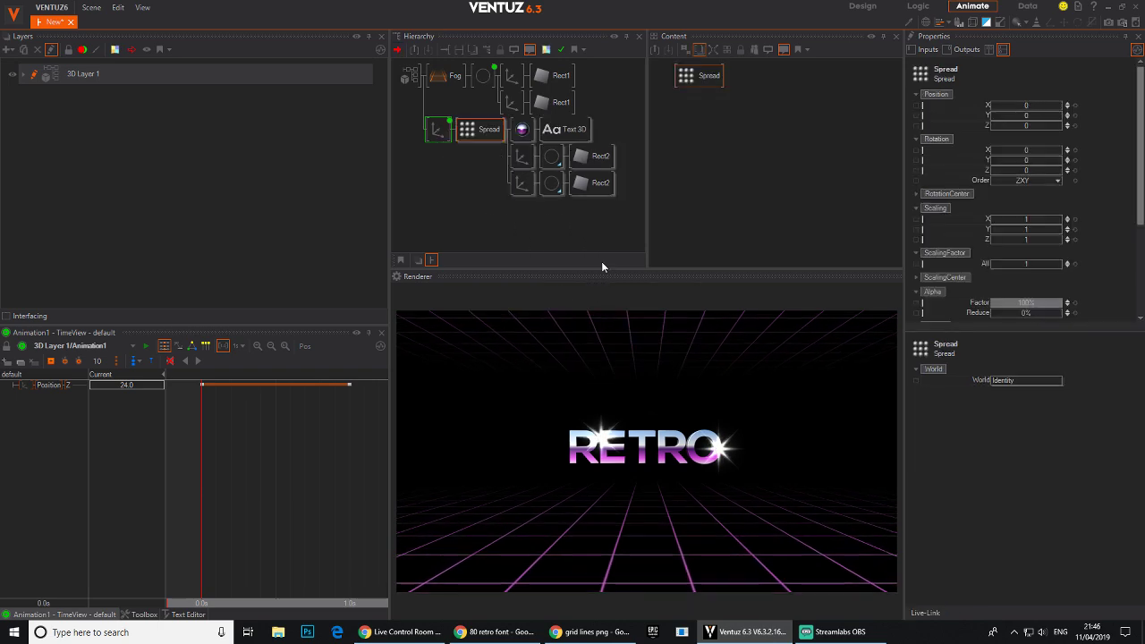
Step: Set the Spread's Rotation Z to -6.6, Position Z to 0.1 and Count to 5, previewing the text at 1.1s
left_click_drag(1026, 170, 1014, 170)
mouse_move(1022, 124)
left_mouse_down()
mouse_move(1036, 127)
mouse_move(1025, 127)
left_mouse_up()
scroll(1035, 277, "down", 1)
left_click_drag(1029, 302, 1035, 302)
left_click_drag(207, 515, 363, 514)
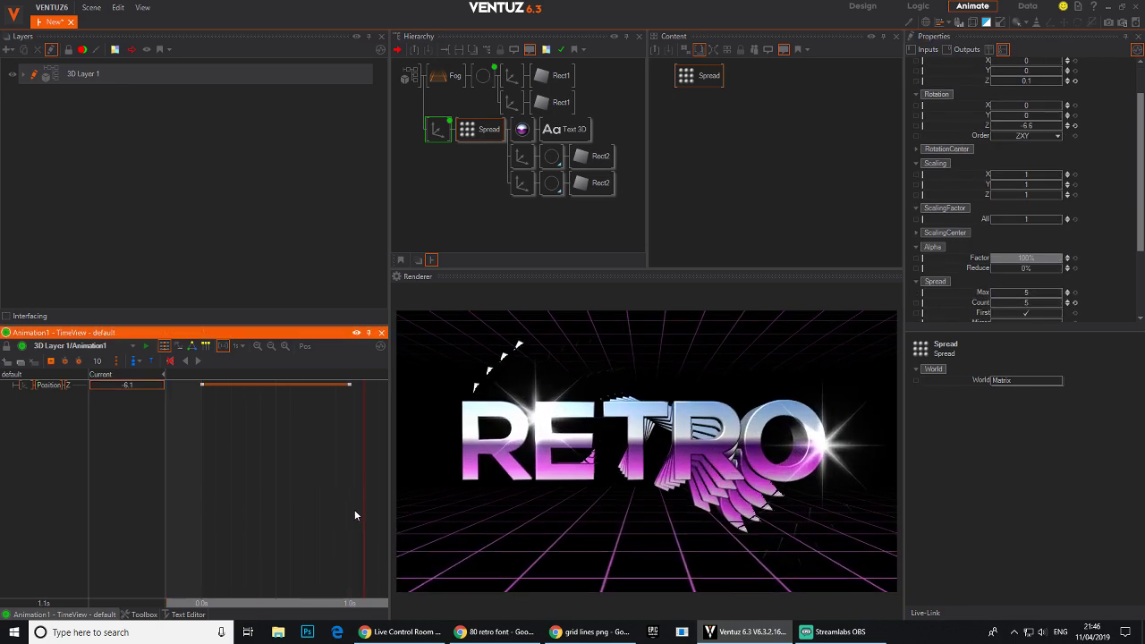
Step: Move both Rect2 star flare branches out of the Spread so they hang directly under the animated axis
left_click(481, 137)
left_click(522, 159)
left_click(523, 186, "ctrl")
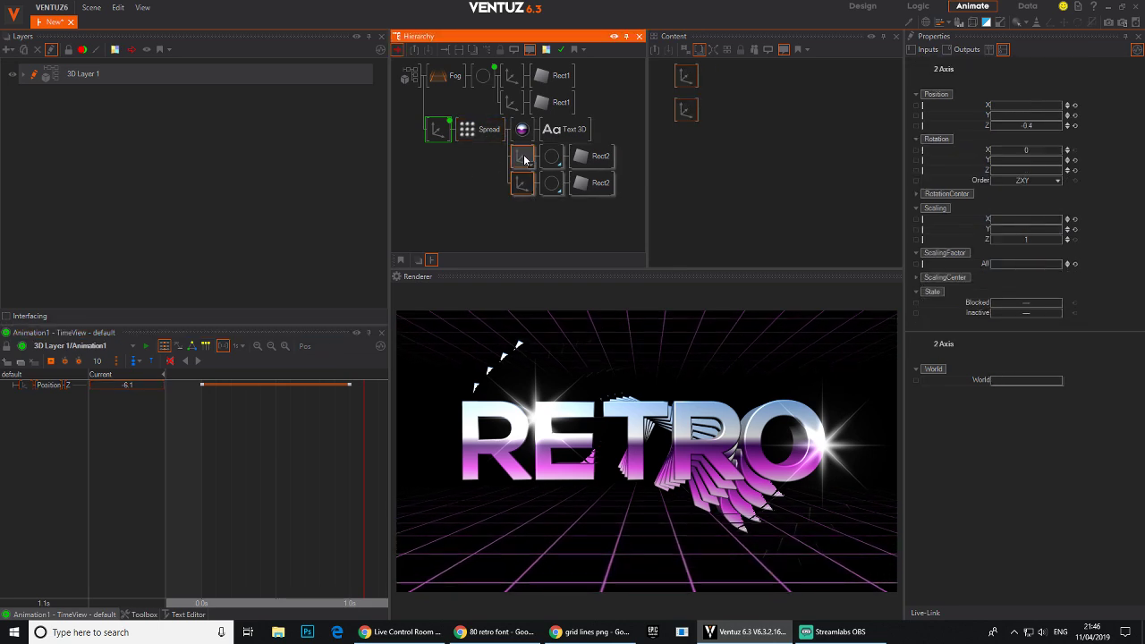
left_click_drag(468, 141, 469, 139)
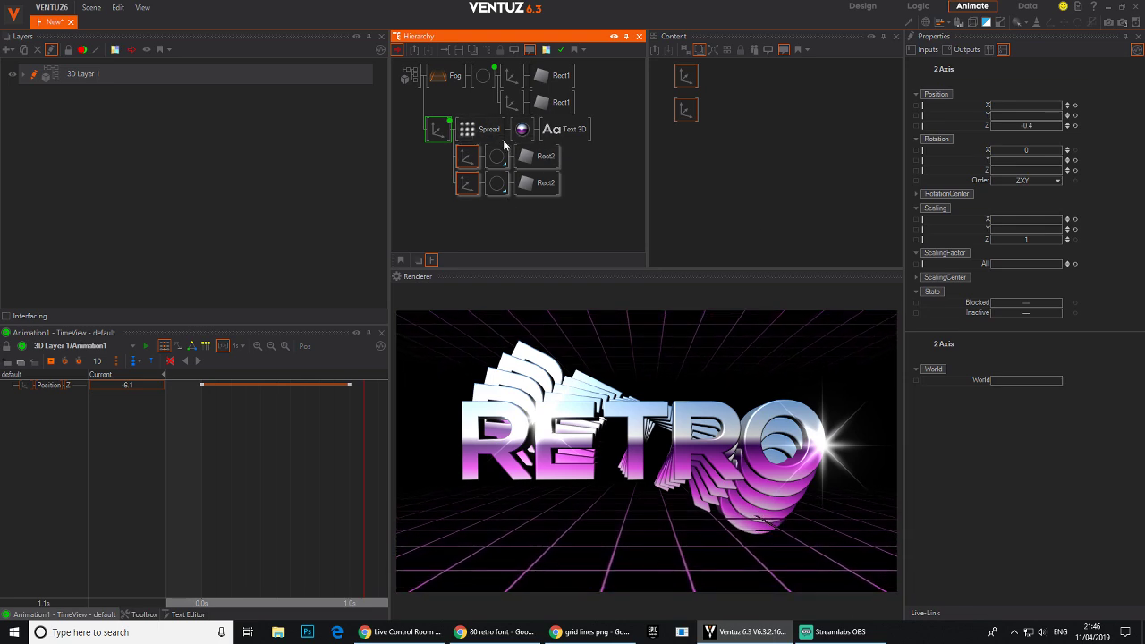
Step: Refine the Spread to Position Z 0.08 and Rotation Z about -1.8
left_click(479, 134)
mouse_move(1040, 175)
left_mouse_down()
mouse_move(1014, 173)
mouse_move(1043, 170)
left_mouse_up()
mouse_move(1044, 127)
left_mouse_down()
mouse_move(1029, 125)
mouse_move(1056, 128)
mouse_move(1038, 128)
left_mouse_up()
mouse_move(1035, 171)
left_mouse_down()
mouse_move(1053, 170)
mouse_move(1033, 168)
left_mouse_up()
left_click_drag(1045, 128, 993, 128)
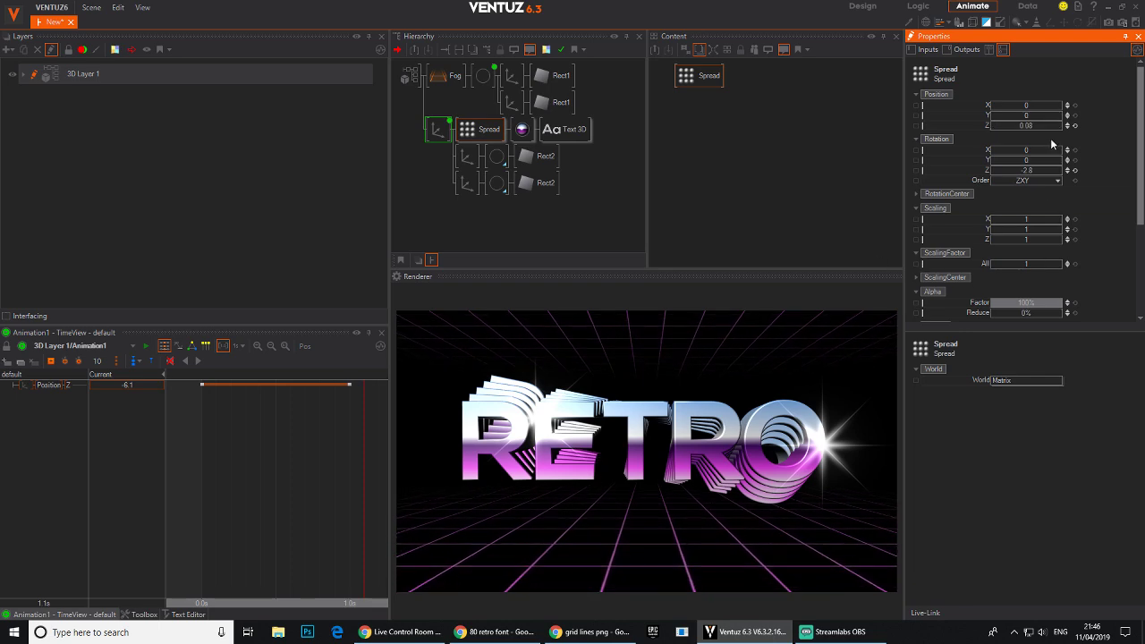
left_click_drag(1040, 171, 1037, 174)
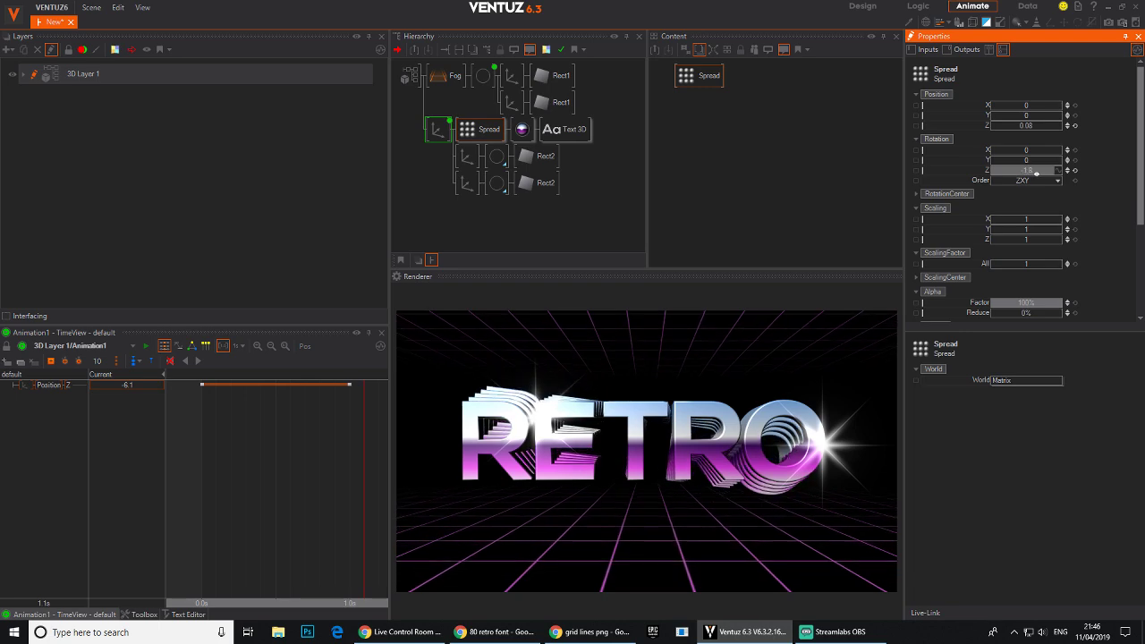
Step: Add the Spread's Rotation Z as a channel of Animation1 and show its timeline
left_click(464, 134)
left_click(439, 134, "ctrl")
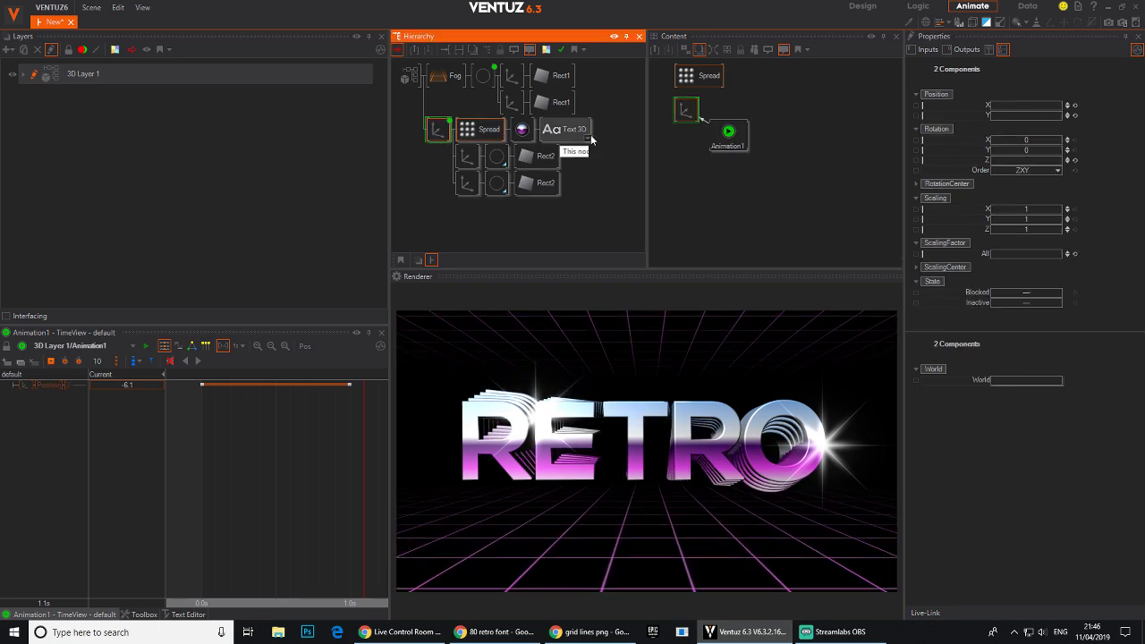
left_click(726, 105)
left_click(710, 81)
left_click_drag(985, 173, 727, 143)
left_click(726, 147)
Step: Scrub the animation to 1.0s and try a stronger negative Rotation Z for the Spread
left_click(205, 460)
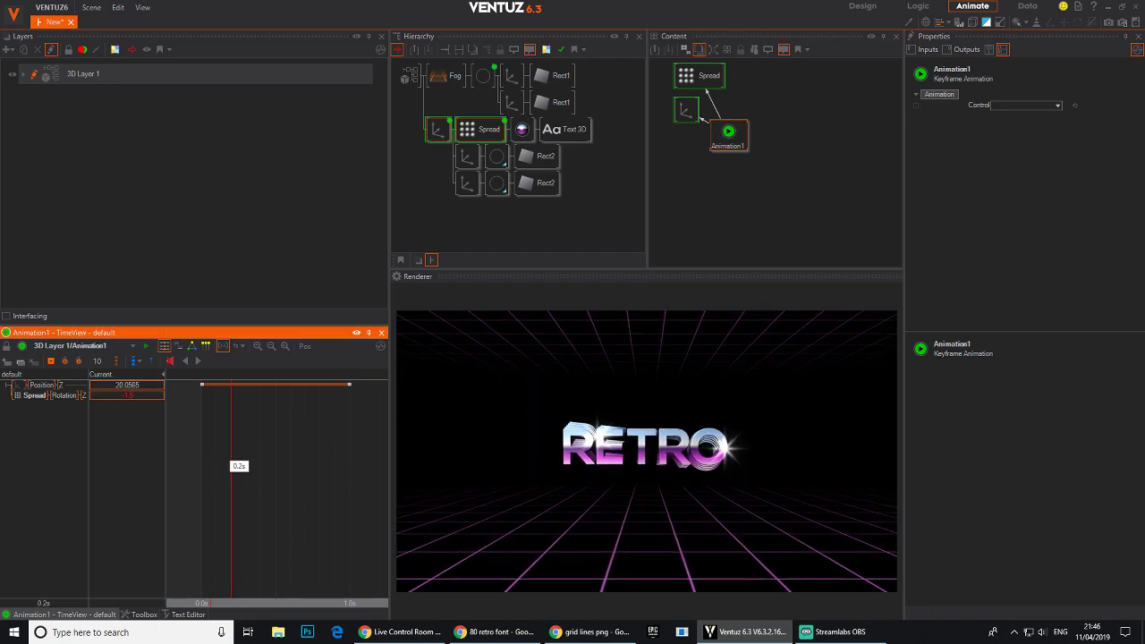
left_click_drag(204, 464, 349, 470)
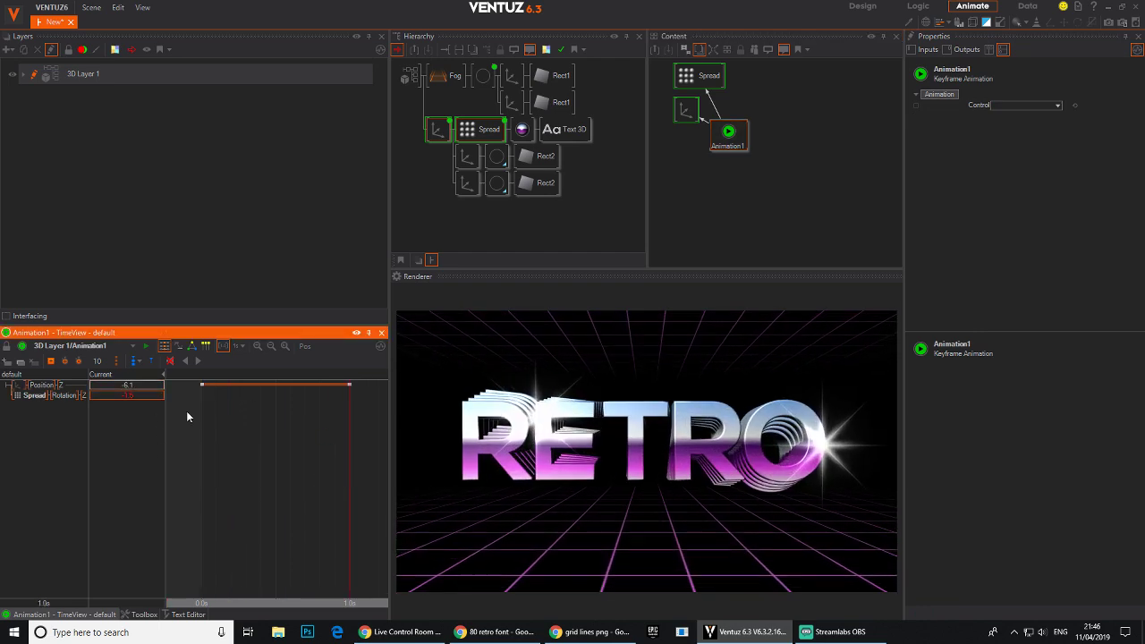
left_click_drag(137, 398, 90, 395)
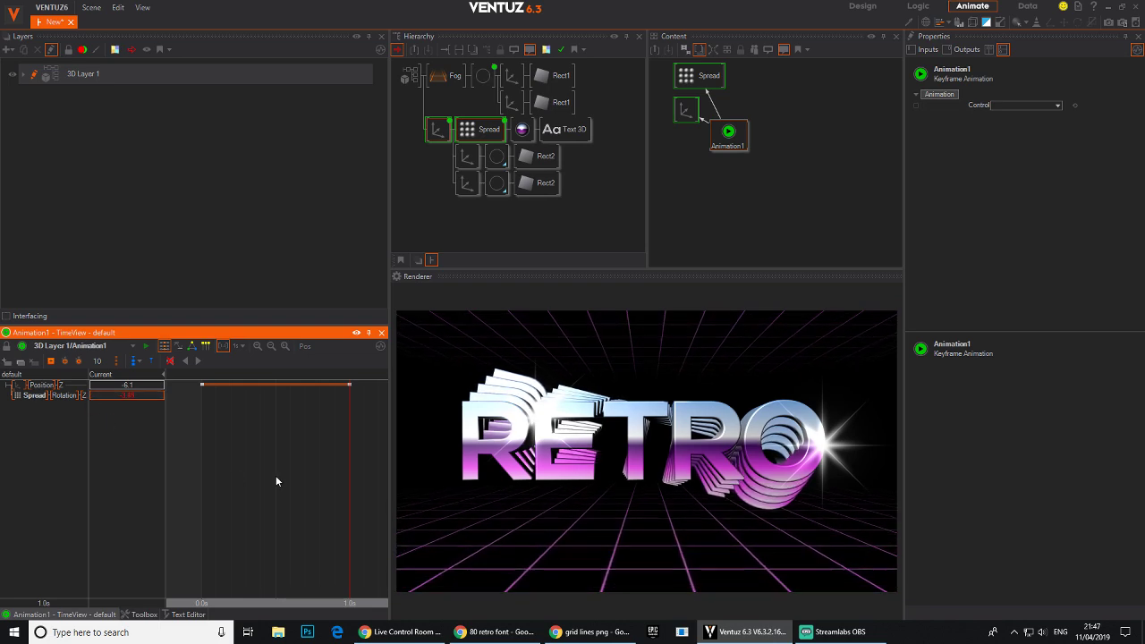
Step: Keyframe the Spread's Rotation Z from 0 at 0.0s to 1.57 at 1.0s
left_click_drag(349, 481, 202, 482)
double_click(133, 399)
type("0")
key("Return")
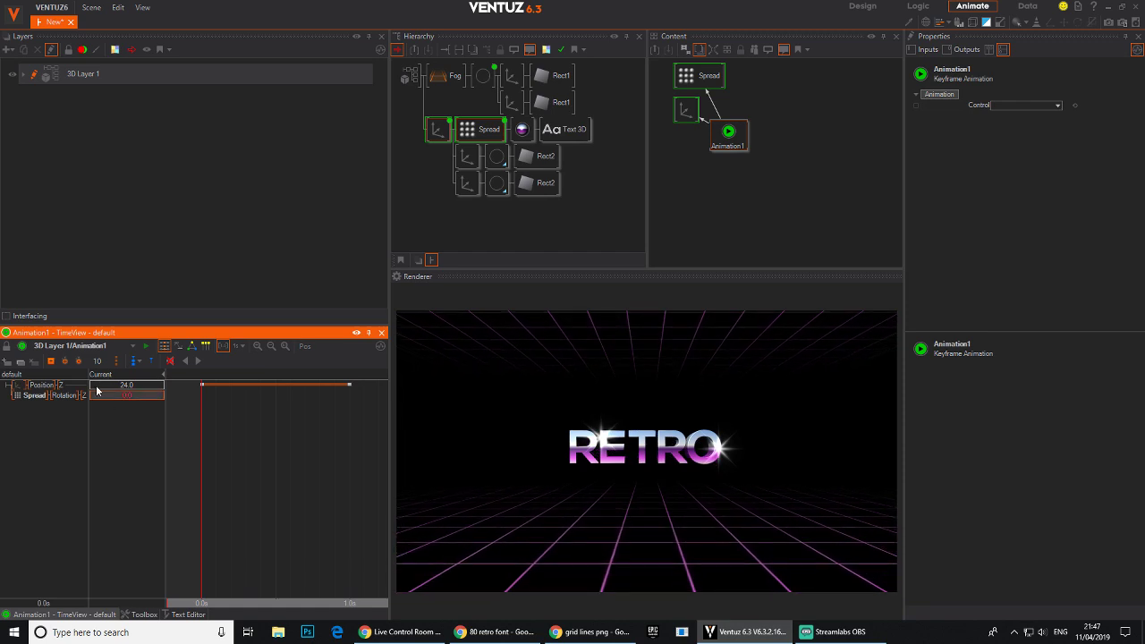
left_click(51, 361)
left_click_drag(122, 399, 165, 399)
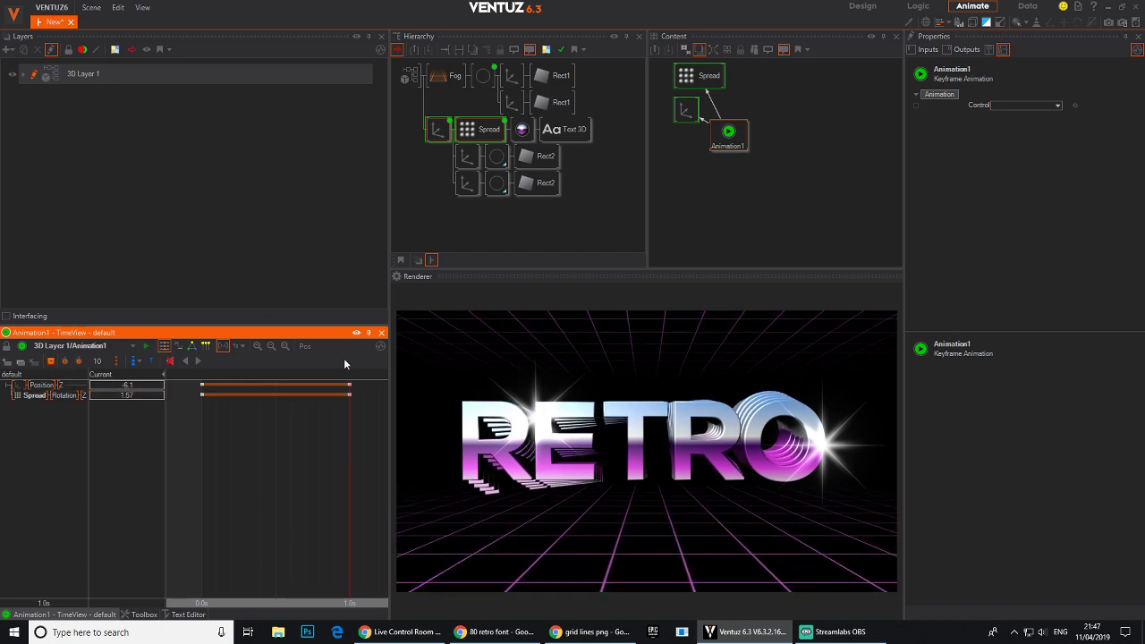
Step: Move the end keyframe of Position Z to 1.1s and that of the Spread's rotation to 1.4s, scrubbing to check
left_click_drag(300, 503, 328, 463)
left_click_drag(350, 394, 416, 408)
left_click_drag(350, 386, 363, 389)
left_click_drag(302, 483, 423, 472)
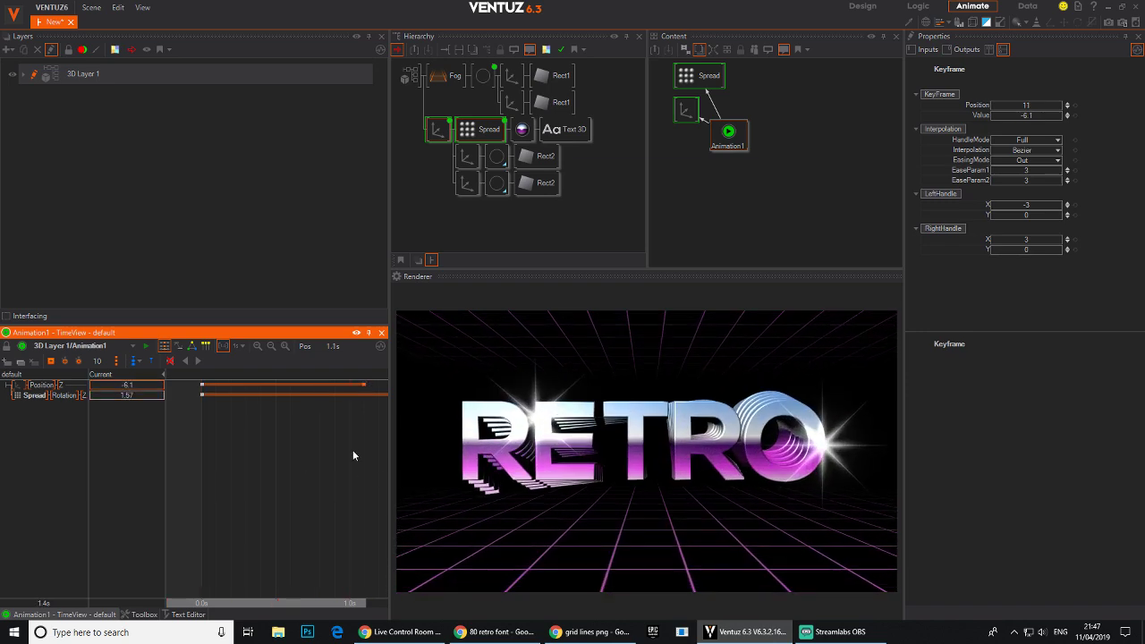
left_click_drag(270, 450, 141, 480)
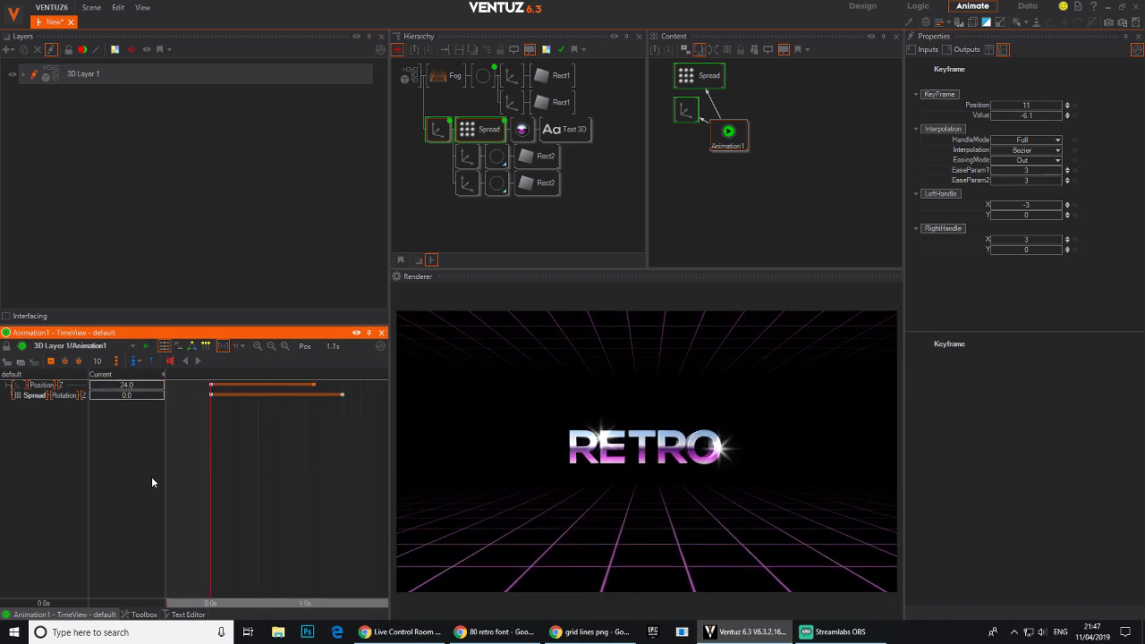
Step: Space out the linked nodes, shift both end keyframes earlier together with Position Z's at 0.5s, and play the animation
left_click_drag(687, 111, 667, 117)
left_click_drag(735, 135, 743, 137)
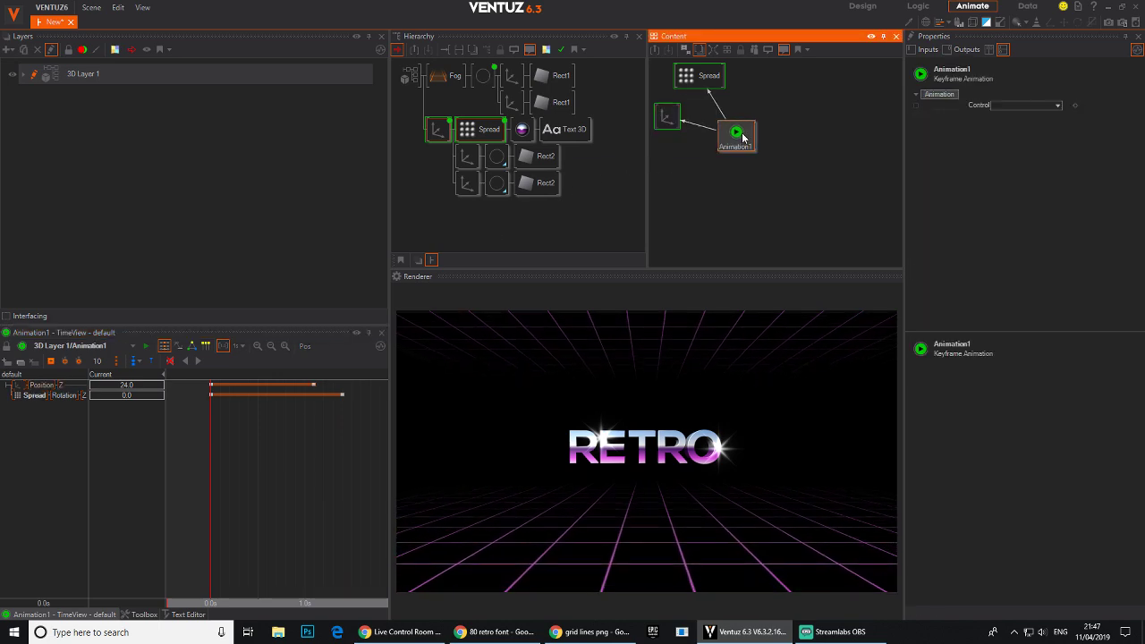
left_click(196, 362)
left_click_drag(362, 417, 284, 412)
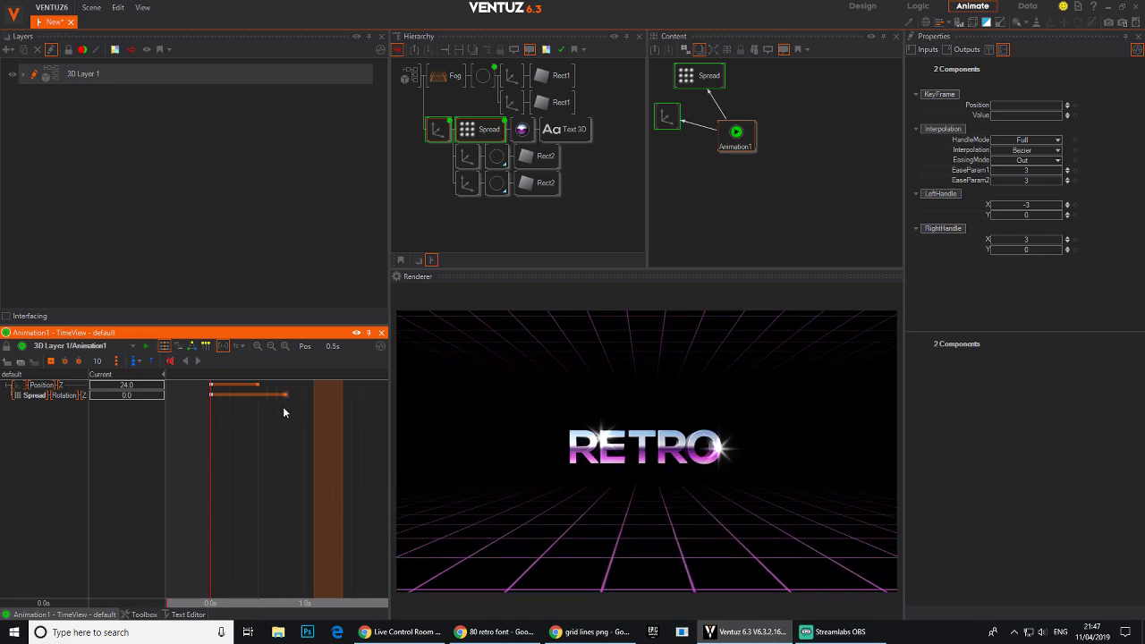
left_click(200, 362)
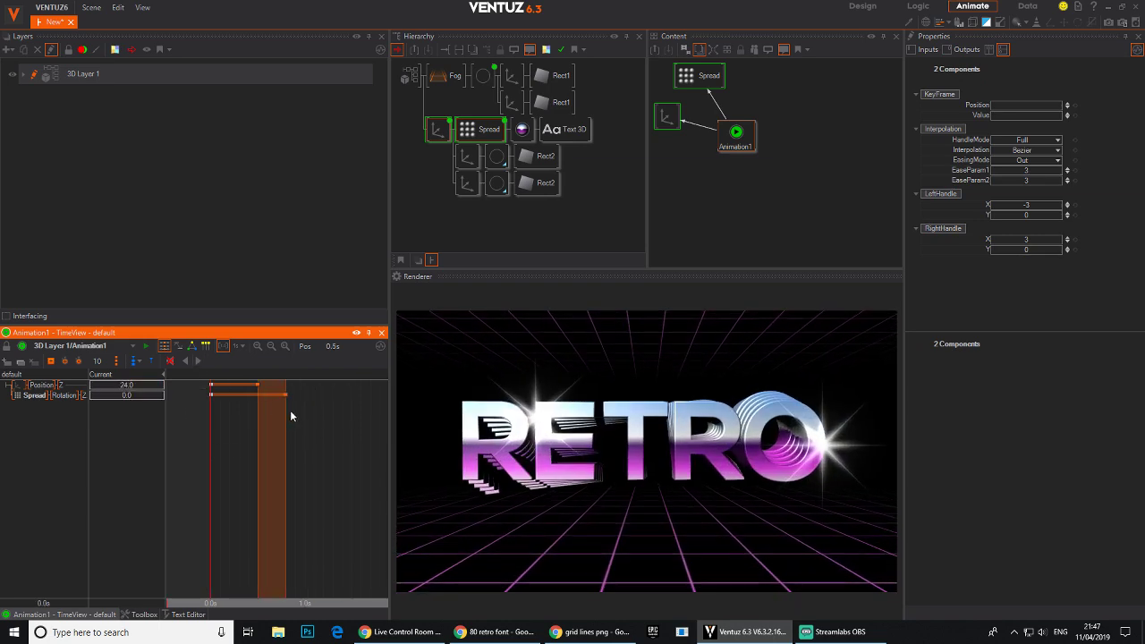
Step: Insert an Oscillator on the link between Animation1 and the text's axis, and set its Damping to 12
double_click(752, 203)
type("Spre")
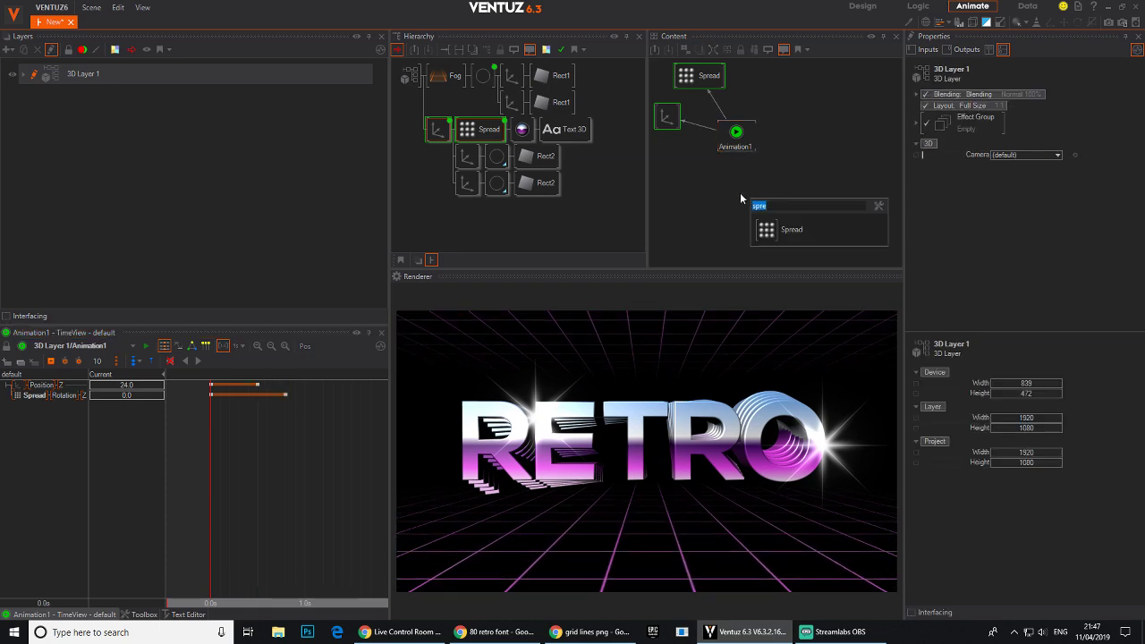
type("osc")
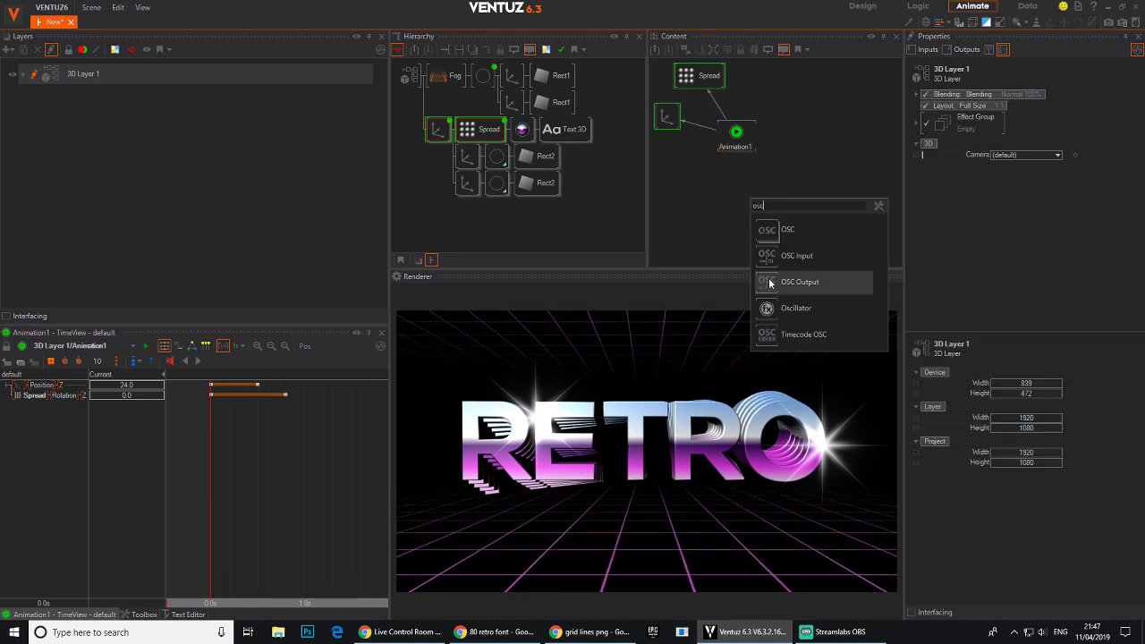
left_click_drag(771, 308, 749, 272)
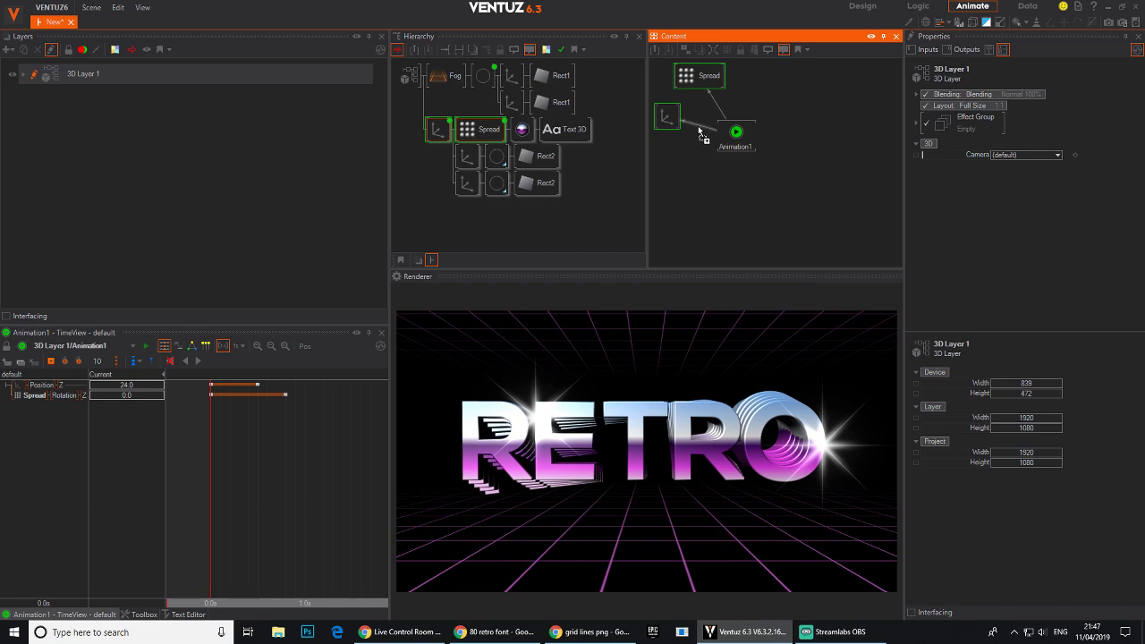
left_click_drag(703, 135, 699, 130)
left_click(1026, 130)
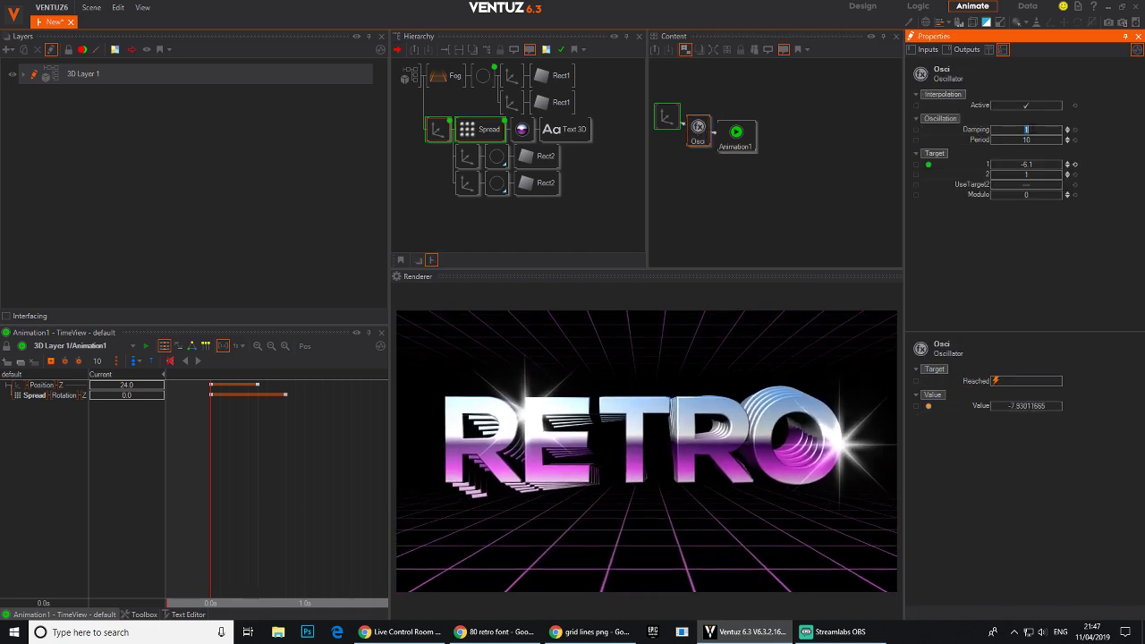
type("12")
key("Return")
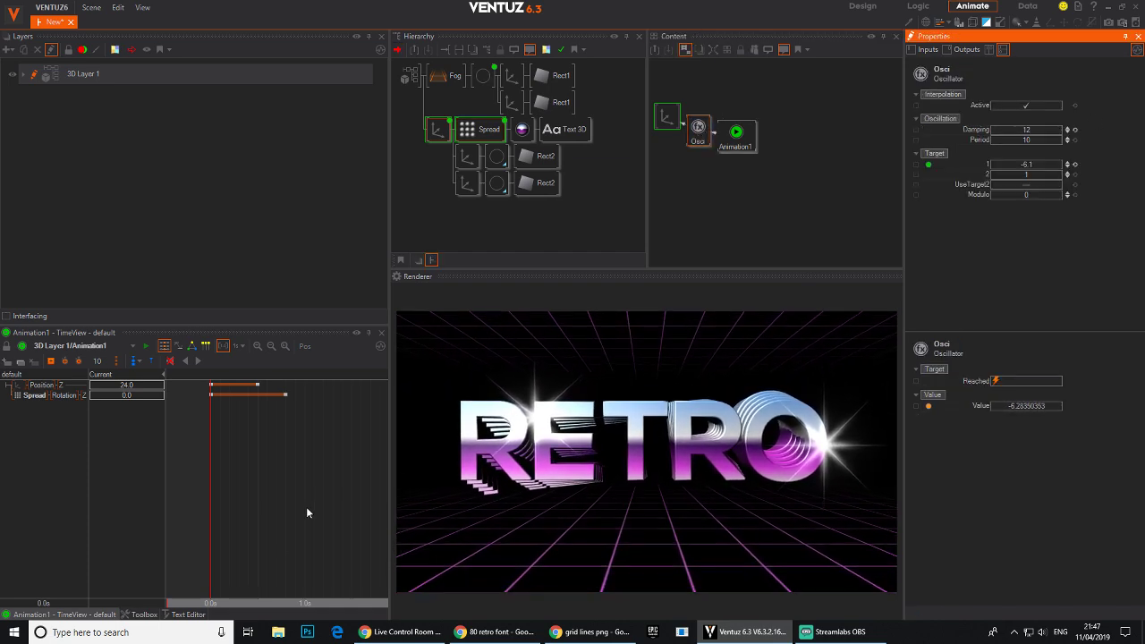
Step: Play and scrub the animation between 0.0s and 1.0s to check the oscillating text movement
left_click(294, 525)
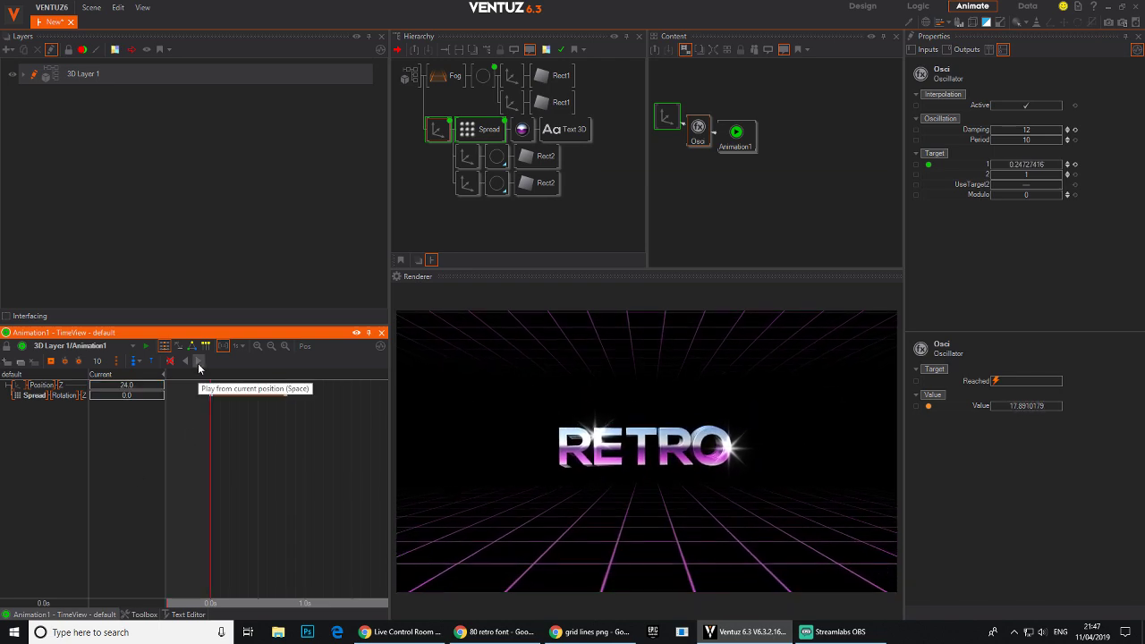
left_click(221, 463)
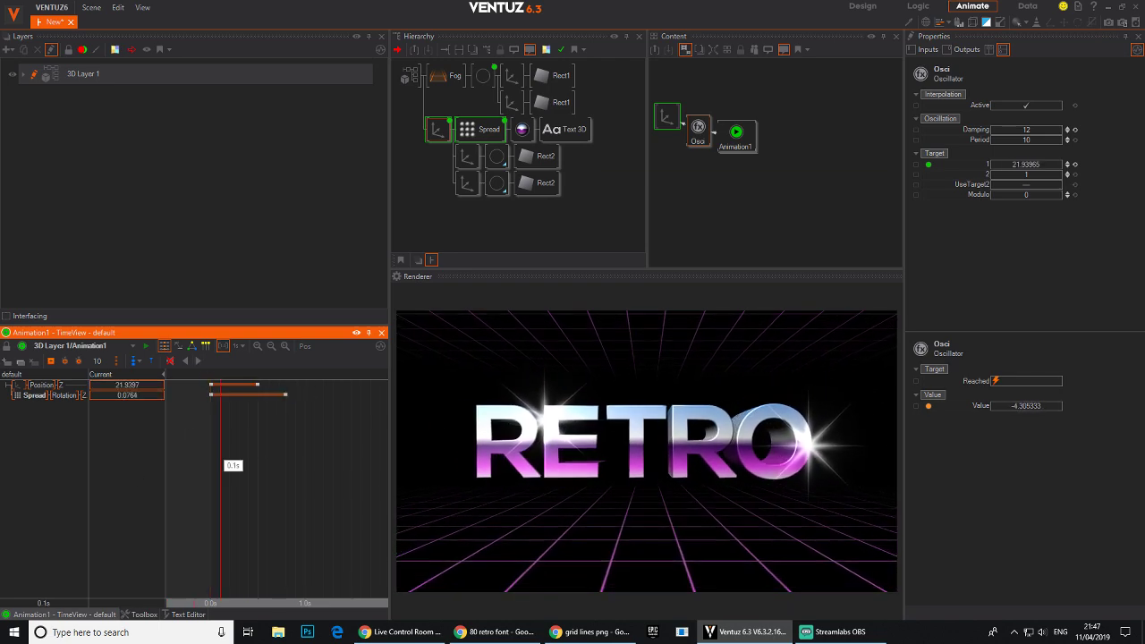
left_click_drag(214, 412, 305, 499)
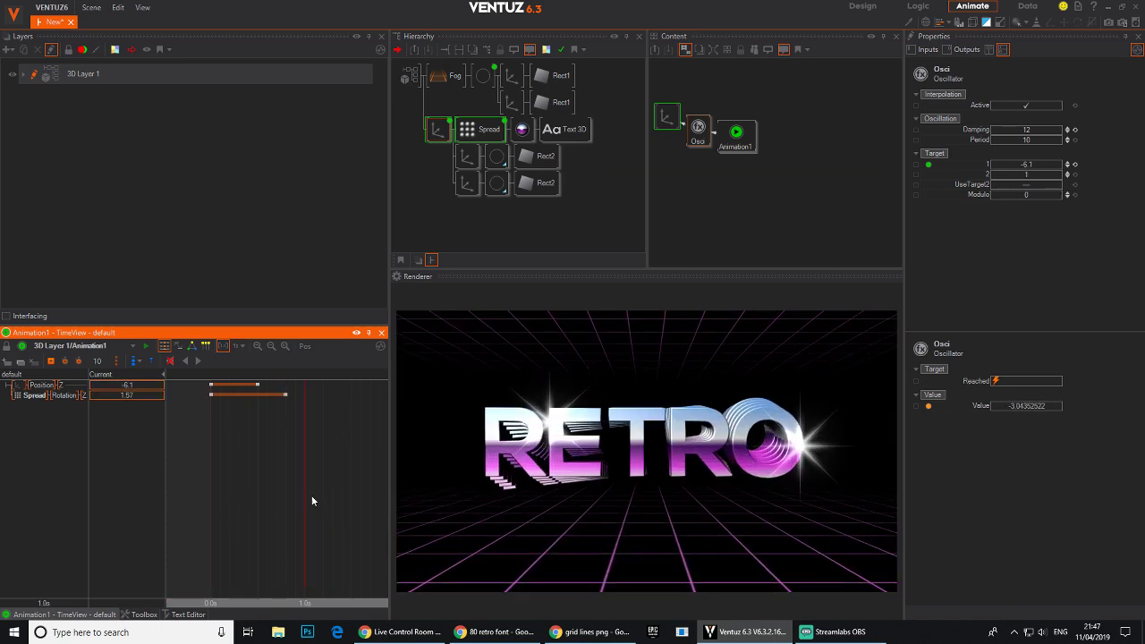
Step: Insert a second Oscillator with Damping 12 on the link between Animation1 and the Spread, and play the animation to check
left_click(725, 143)
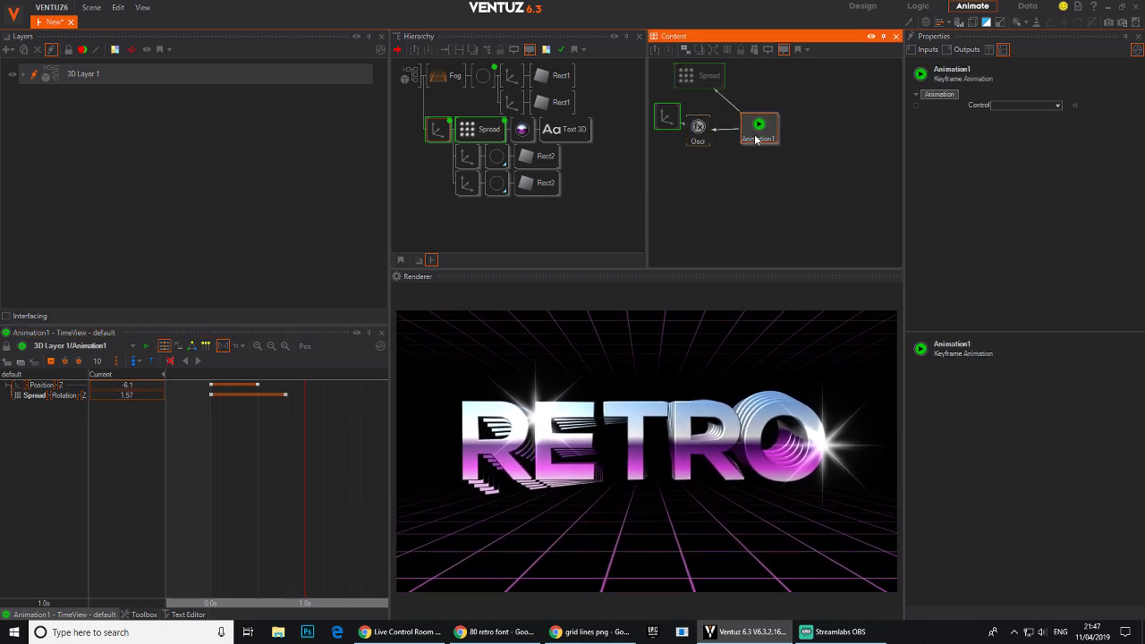
left_click_drag(701, 137, 708, 160)
key("Tab")
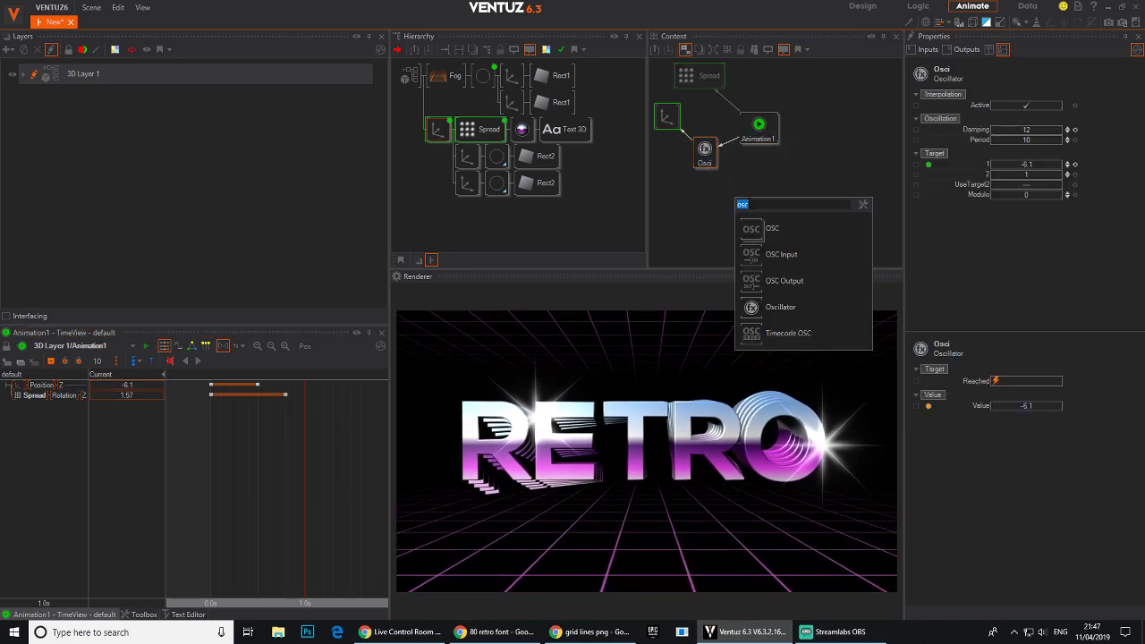
type("o")
left_click(761, 307)
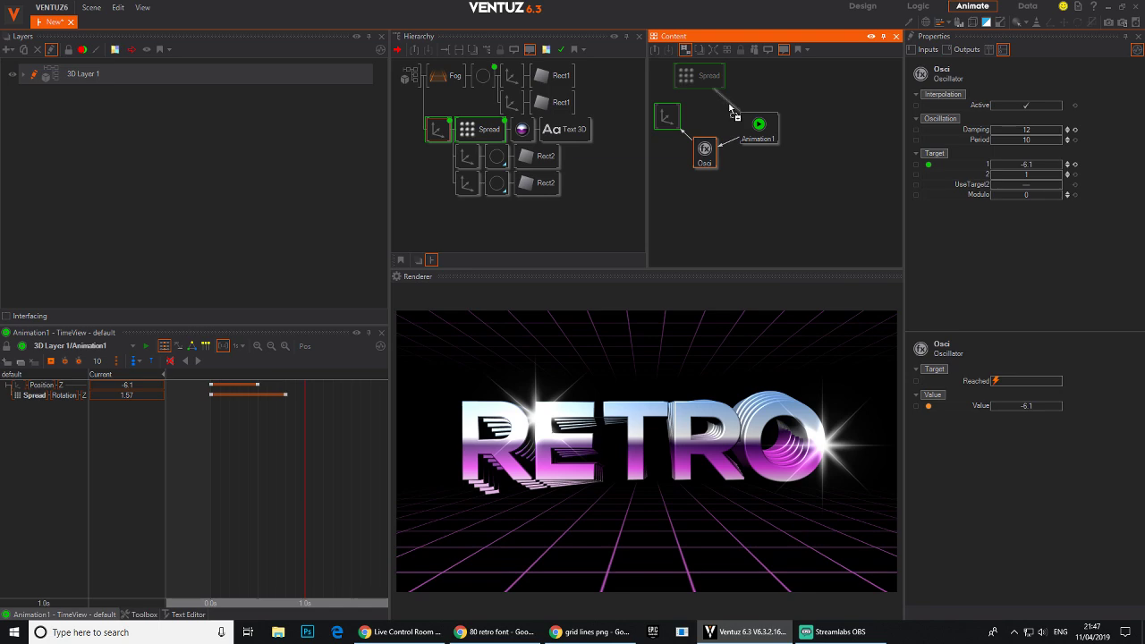
left_click(730, 109)
left_click(1047, 134)
left_click(1046, 131)
type("12")
left_click_drag(309, 569, 212, 512)
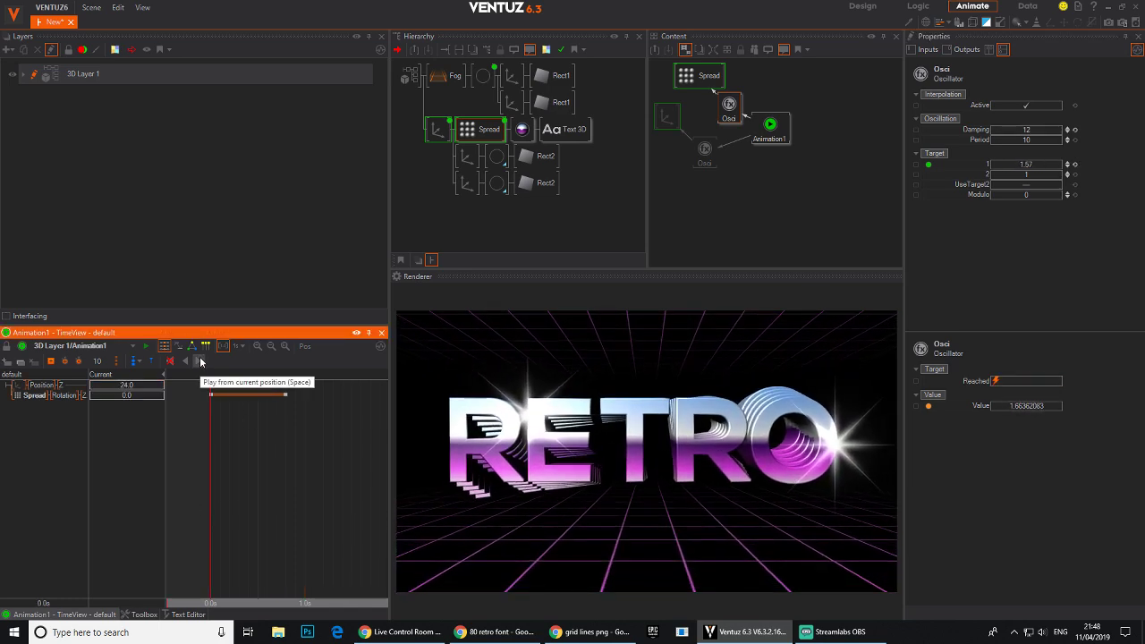
left_click_drag(211, 457, 305, 465)
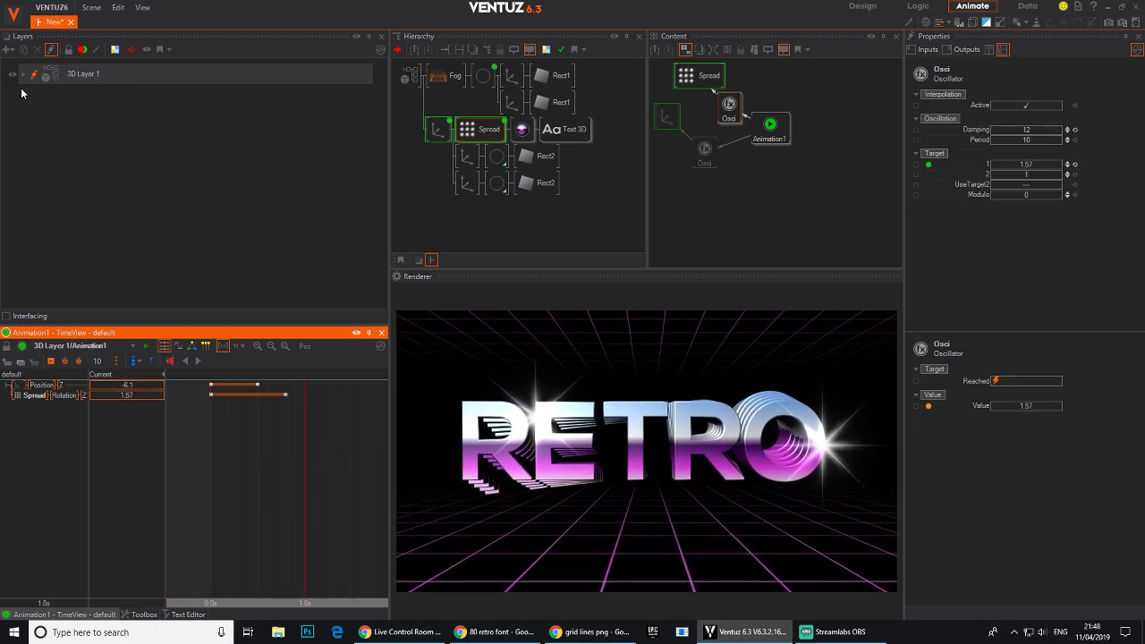
Step: Add a Glare effect to the Effect Group of 3D Layer 1
left_click(411, 82)
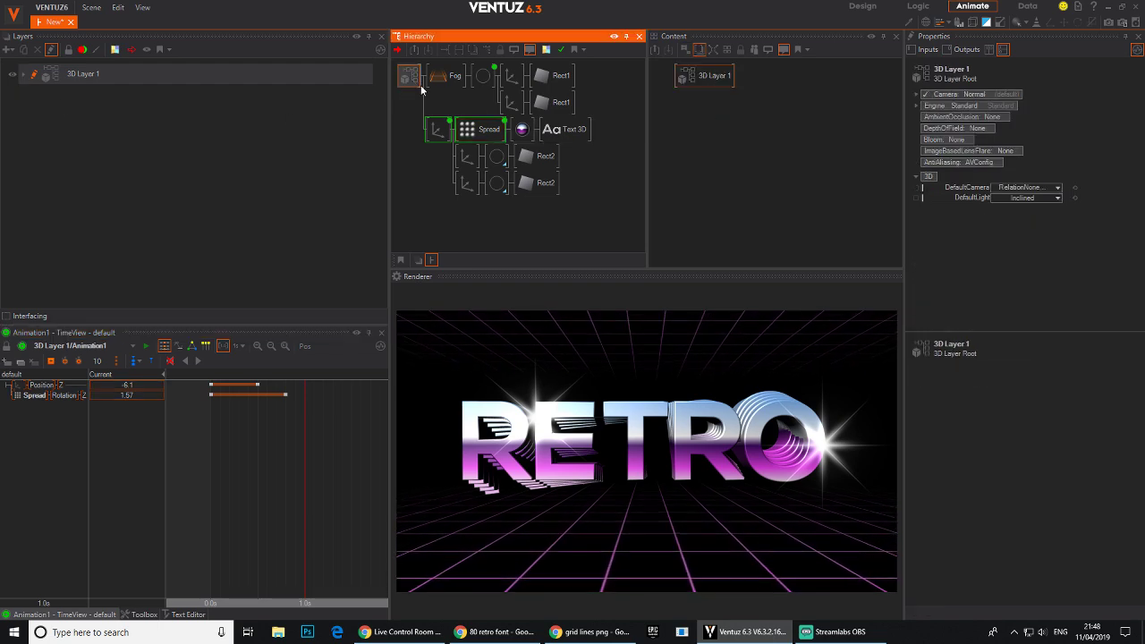
left_click(24, 76)
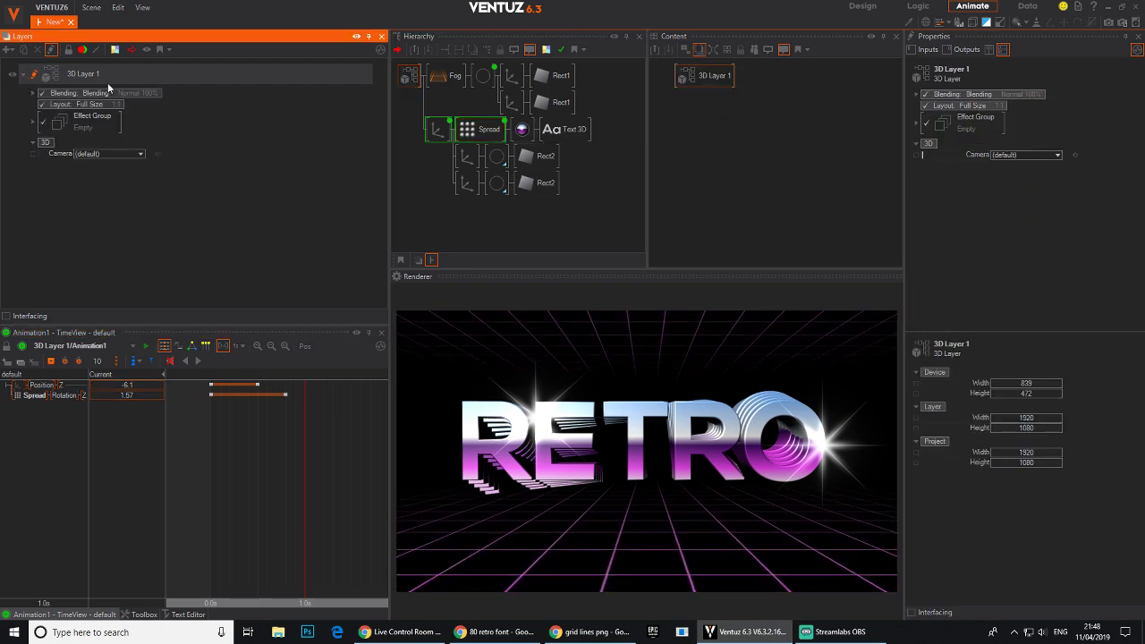
left_click(34, 123)
left_click(60, 178)
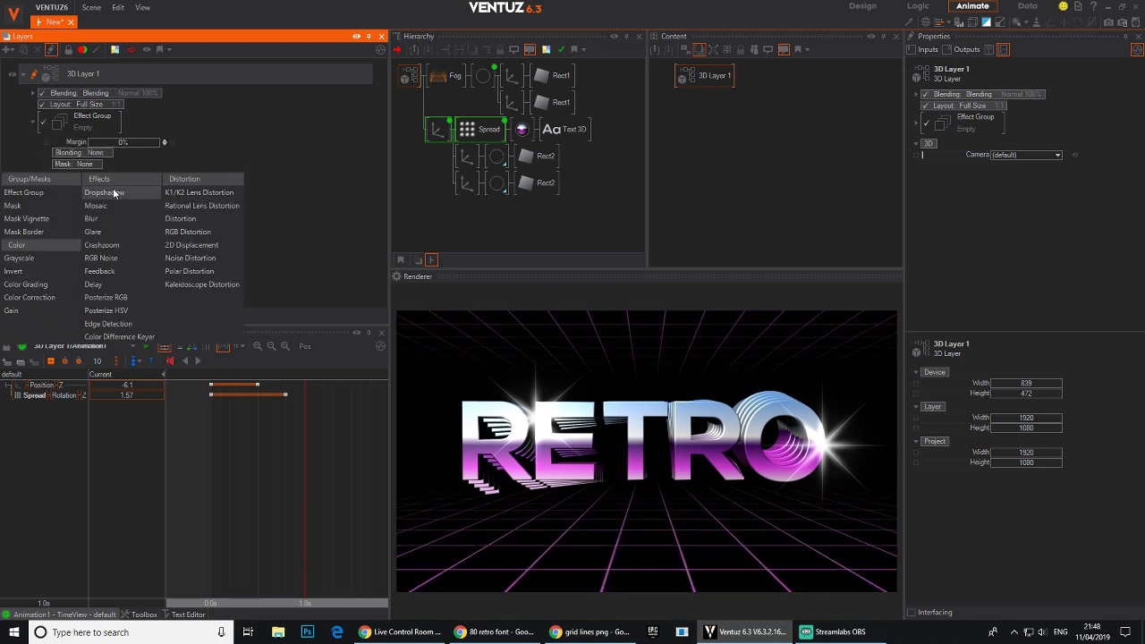
left_click(92, 233)
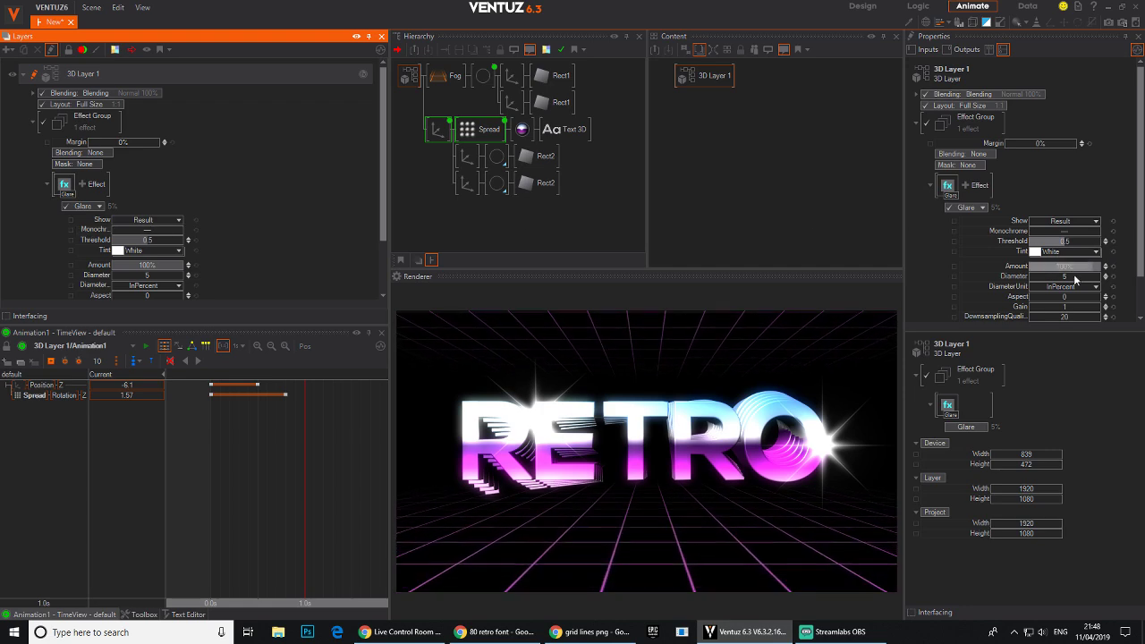
Step: Tune the Glare to Diameter 11, Aspect 3.62, Gain 0.97 and Threshold 0.73, and play the animation to check
scroll(1068, 274, "down", 2)
mouse_move(1066, 278)
left_mouse_down()
mouse_move(1093, 278)
mouse_move(1072, 246)
mouse_move(1083, 247)
mouse_move(1087, 211)
mouse_move(1070, 247)
mouse_move(1030, 250)
mouse_move(1098, 263)
left_mouse_up()
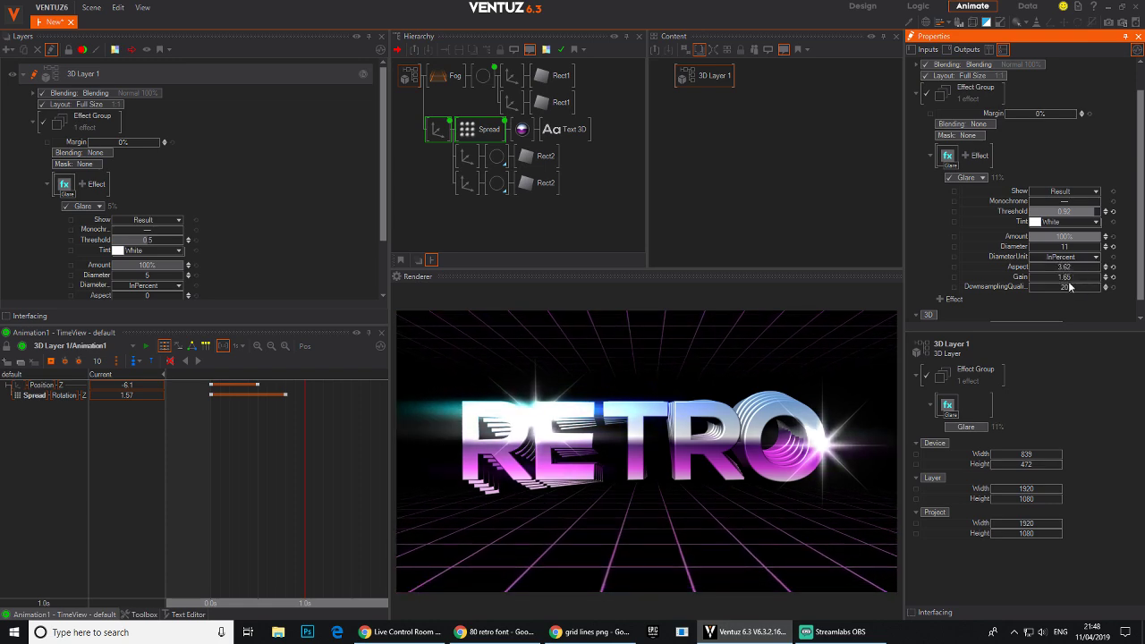
left_click_drag(1062, 276, 1045, 276)
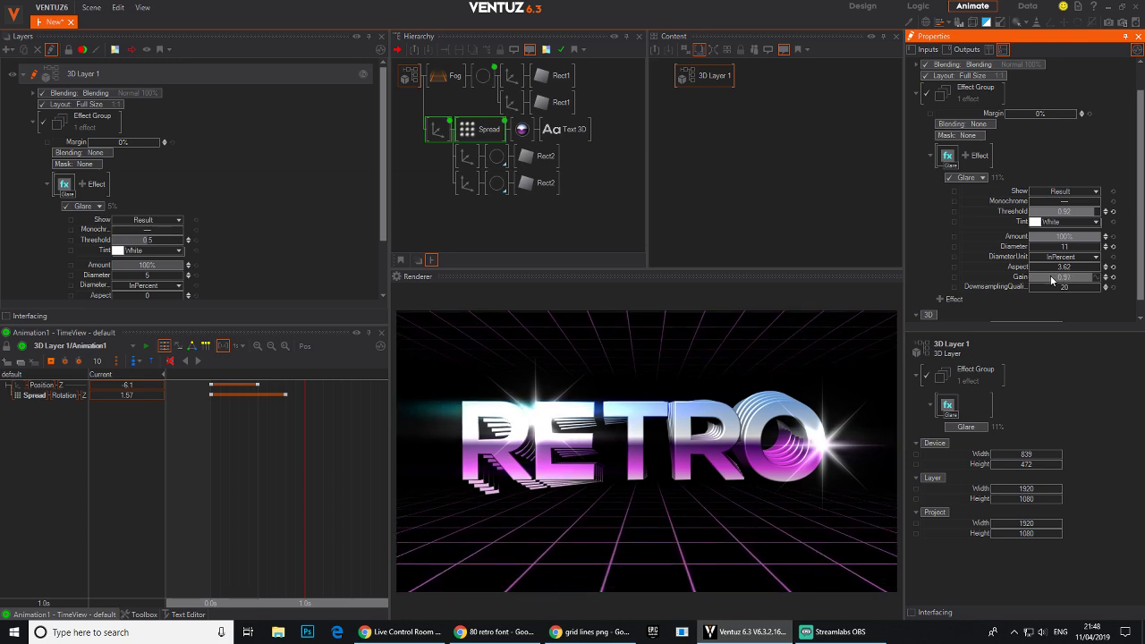
left_click_drag(1085, 211, 1082, 215)
left_click_drag(1077, 213, 1081, 213)
left_click_drag(268, 421, 169, 427)
left_click(199, 359)
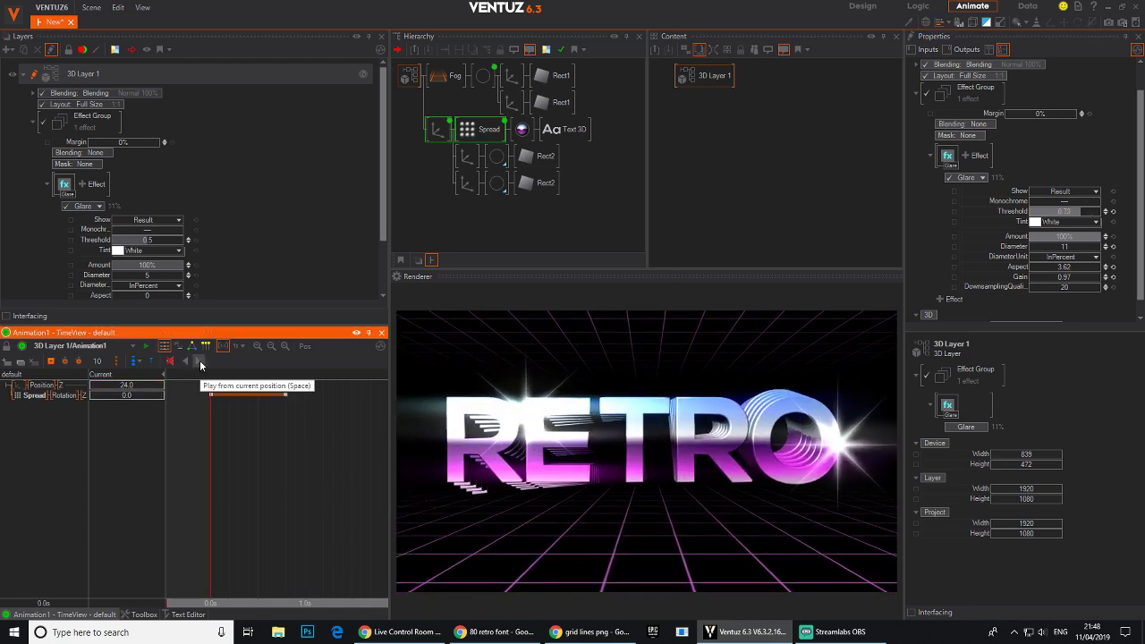
Step: Add an RGB Noise effect to the layer with Amount 18.3% and Scale 1.6
left_click(93, 184)
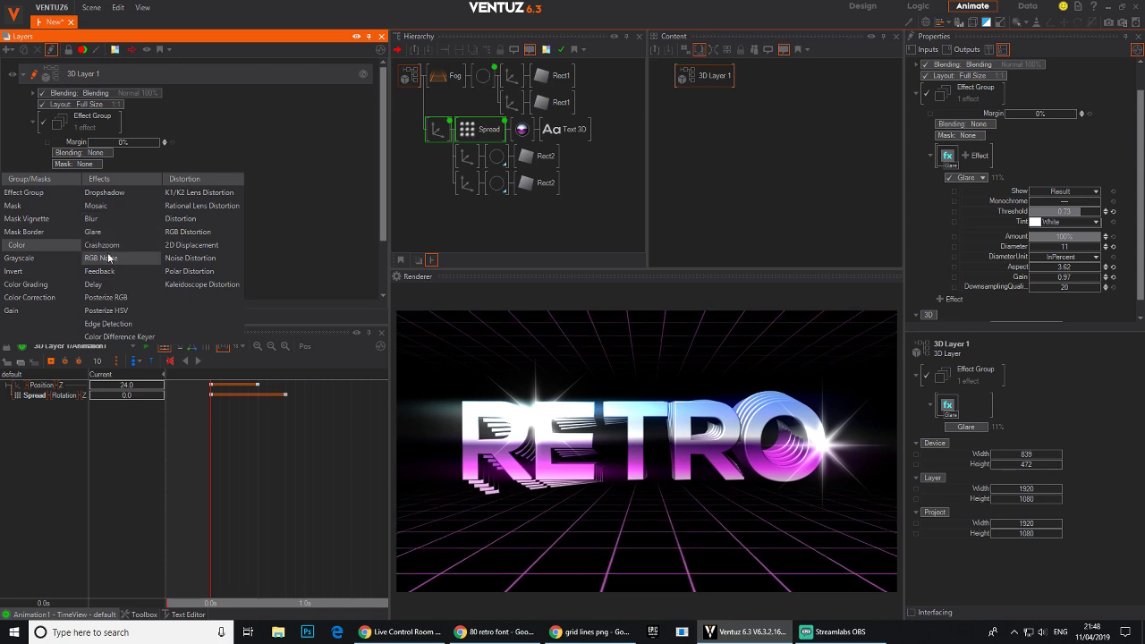
left_click(100, 257)
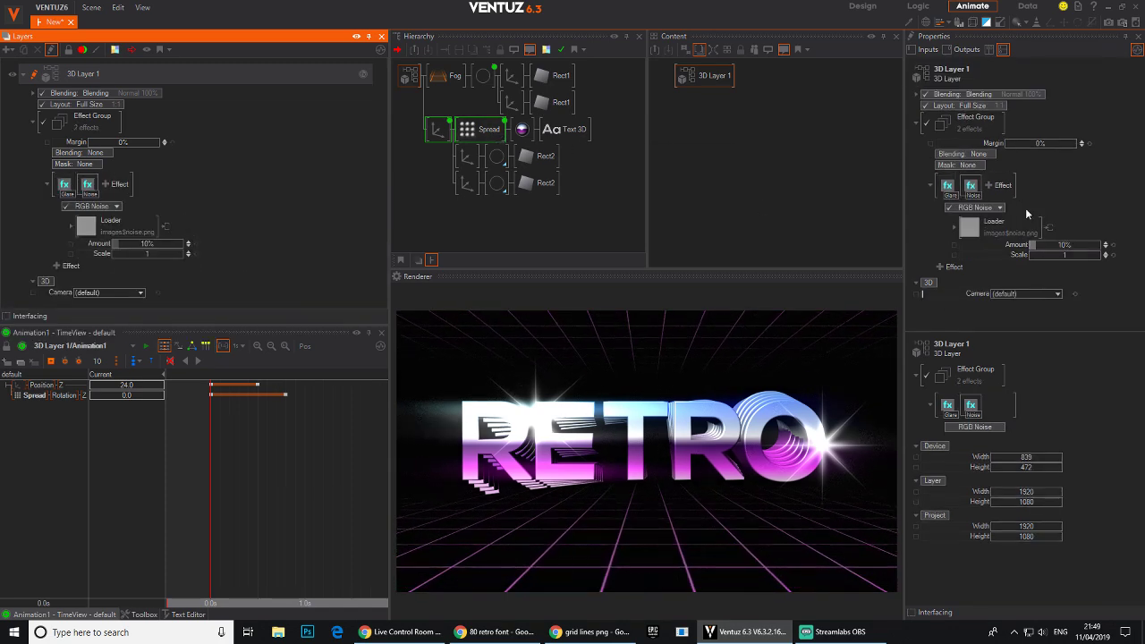
left_click(972, 188)
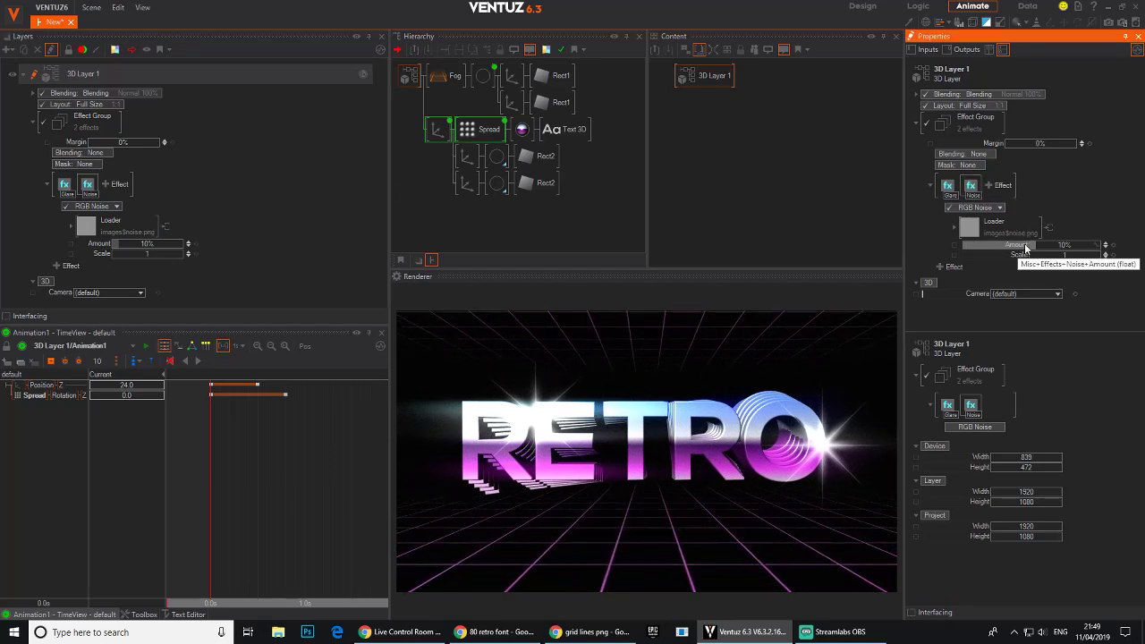
left_click_drag(1099, 246, 1067, 247)
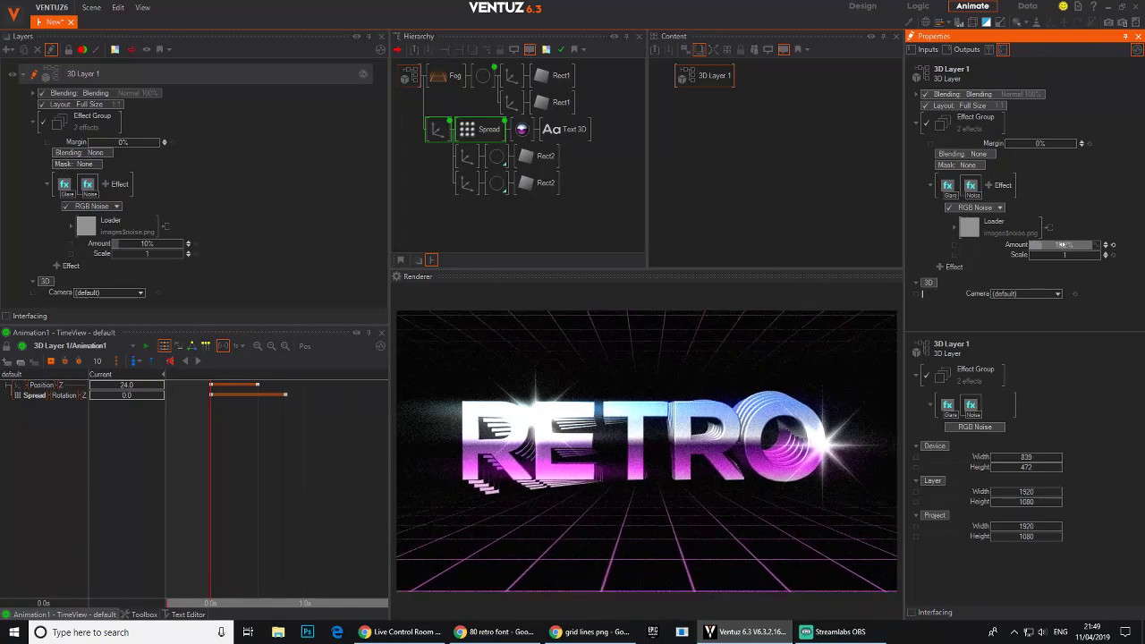
left_click_drag(1067, 255, 1029, 256)
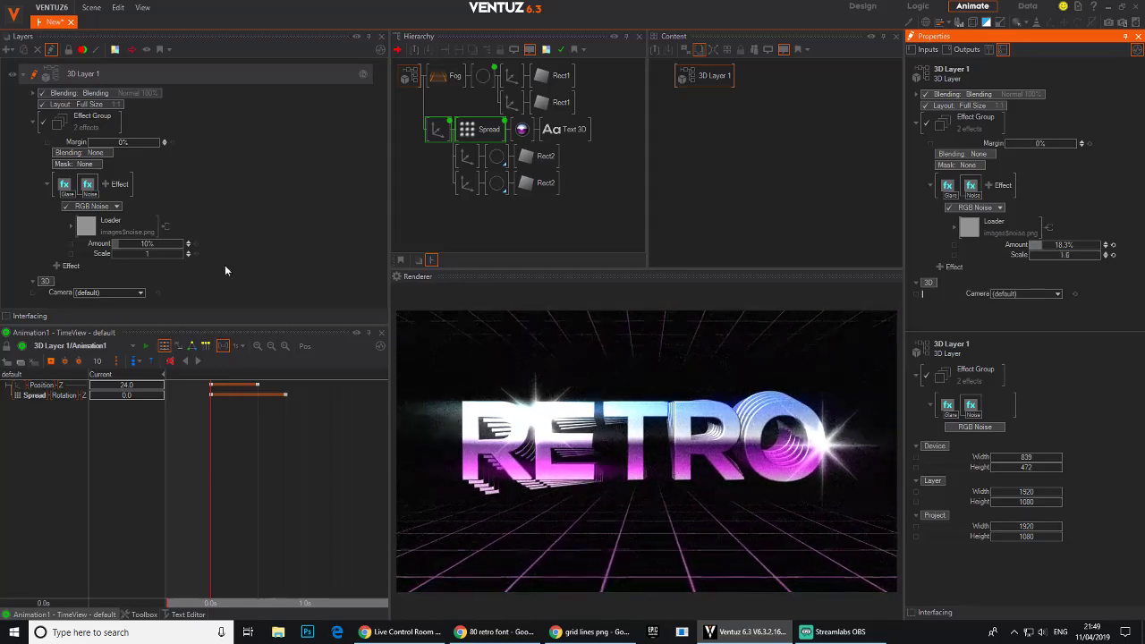
Step: Add an RGB Distortion effect, place it between Glare and Noise, and set its OffsetRX to 0.54%
left_click(112, 185)
left_click(106, 186)
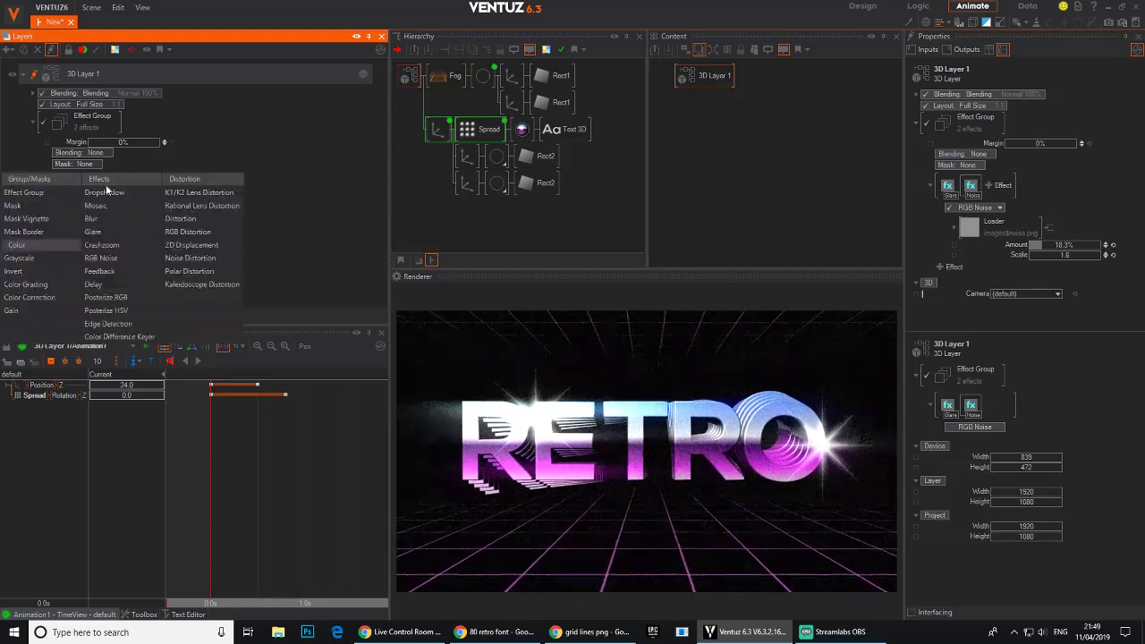
left_click(188, 231)
left_click_drag(103, 184, 89, 188)
left_click(89, 187)
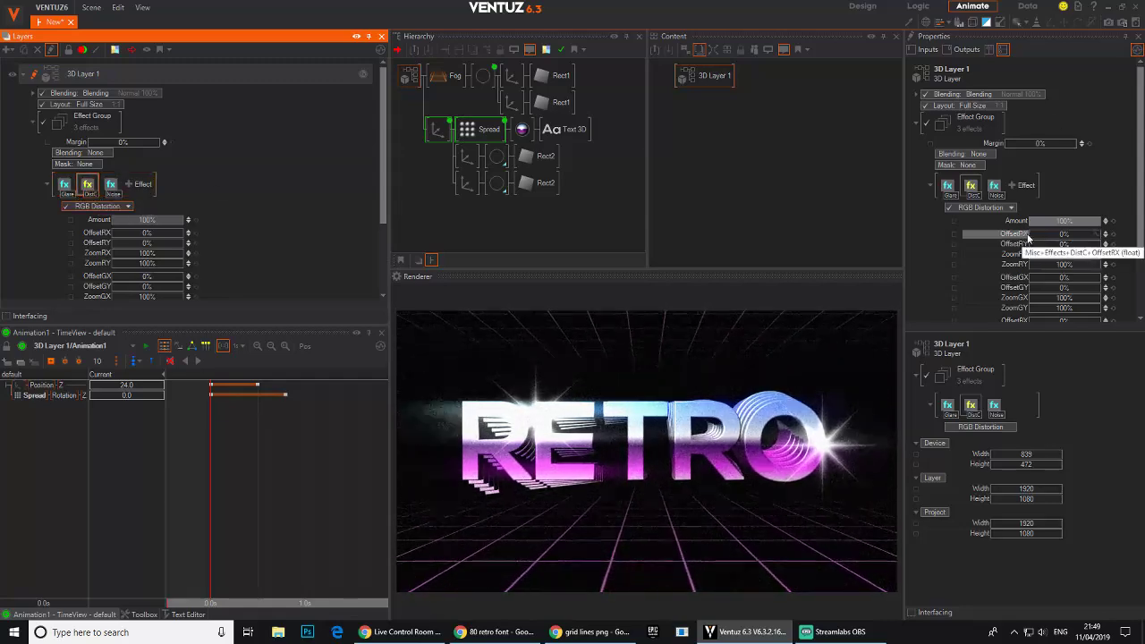
left_click(1065, 236)
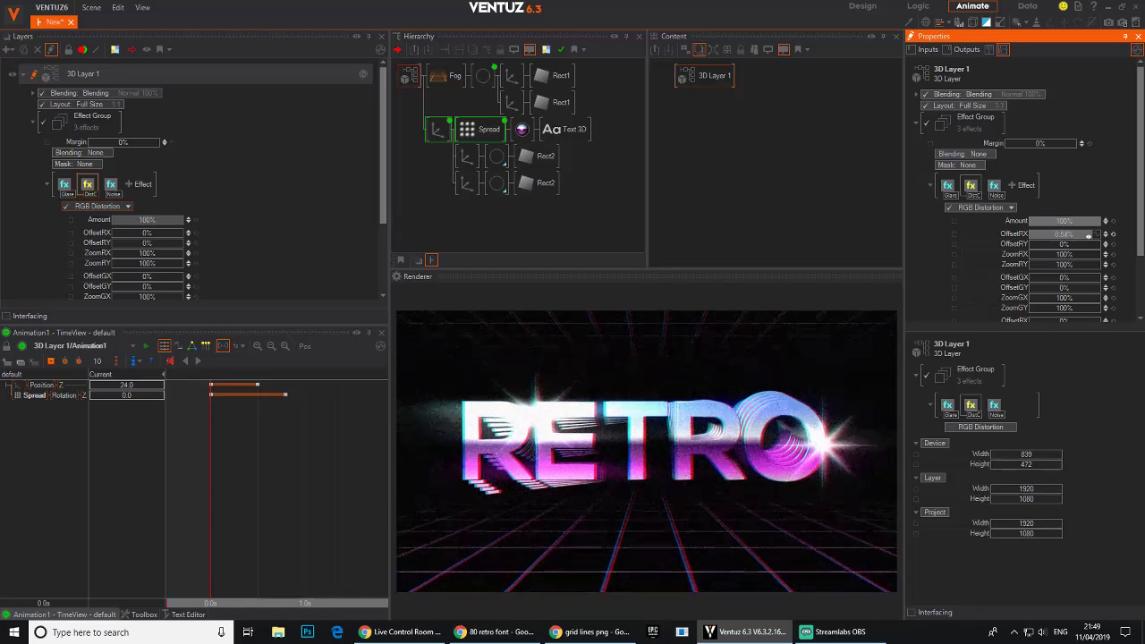
Step: Start Position Z at 102.1 and the Spread's Rotation Z at 10.47, moving the rotation's end keyframe to 0.5s
left_click(225, 472)
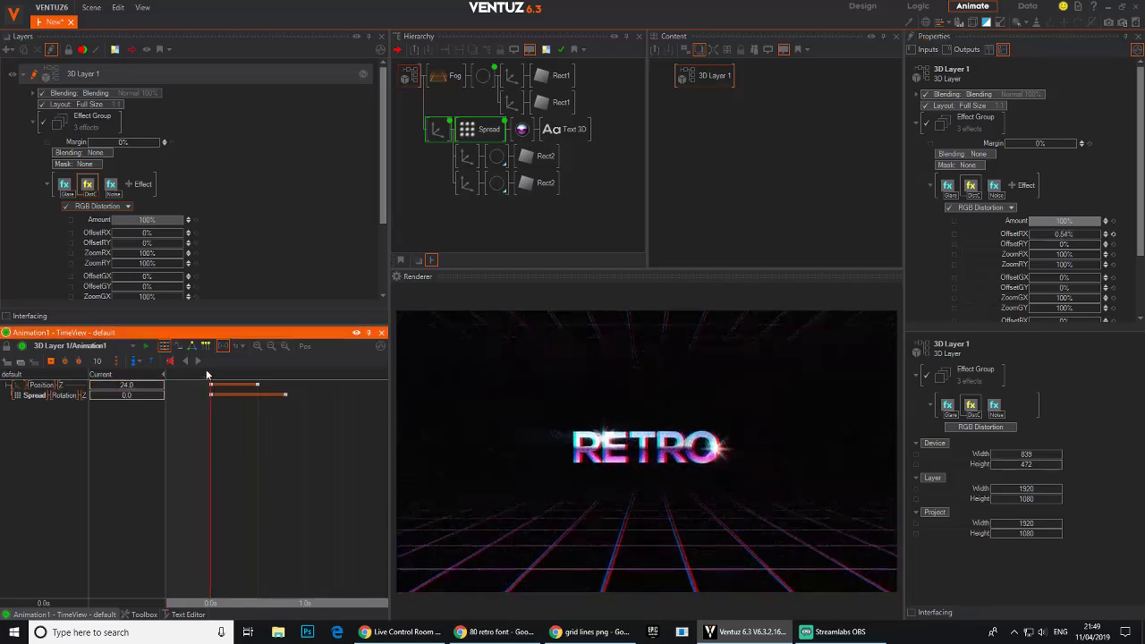
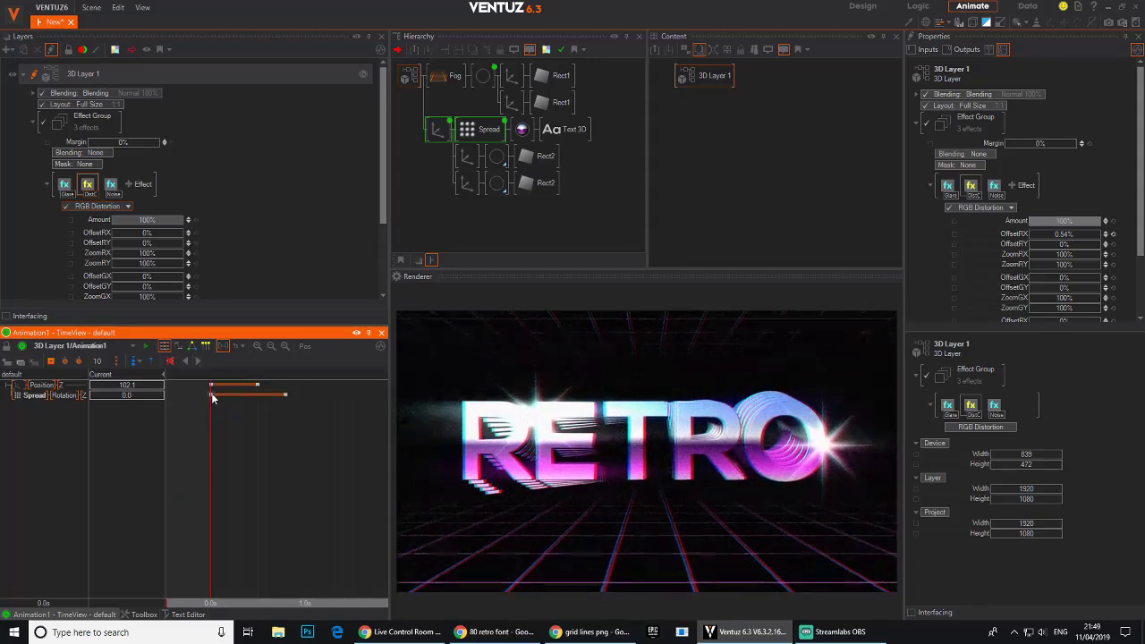
left_click_drag(213, 399, 266, 408)
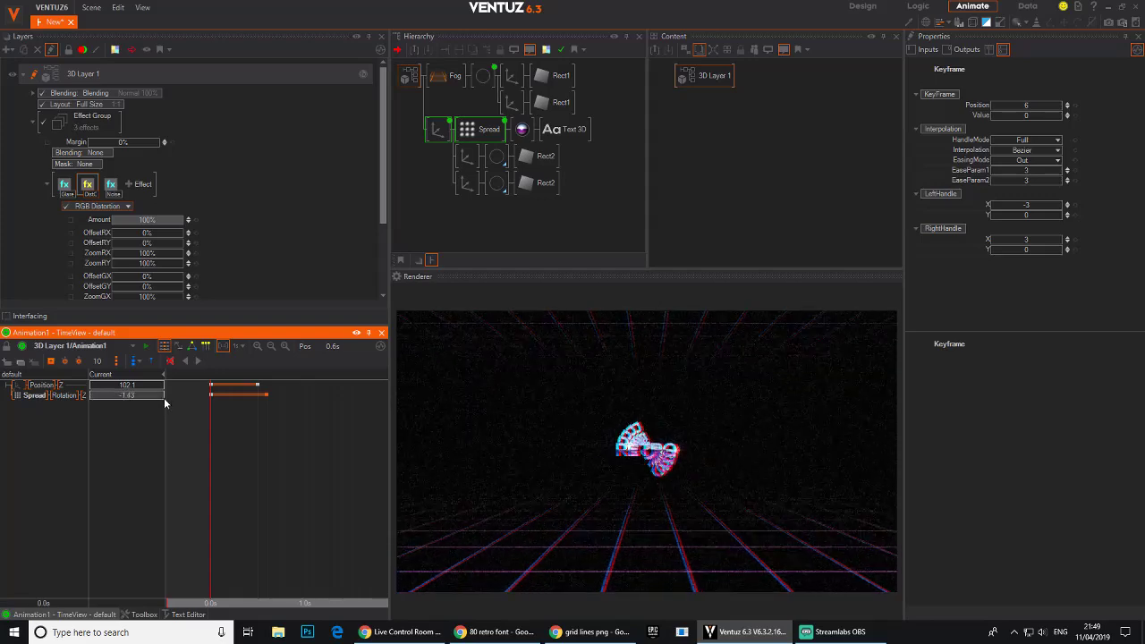
left_click_drag(164, 399, 165, 398)
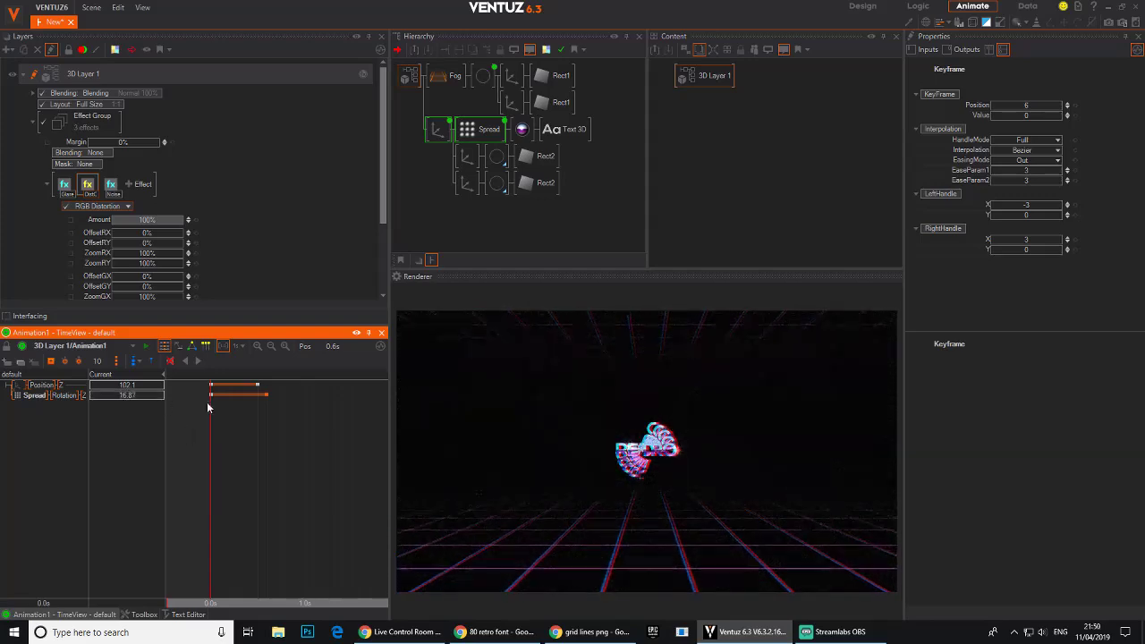
left_click(202, 362)
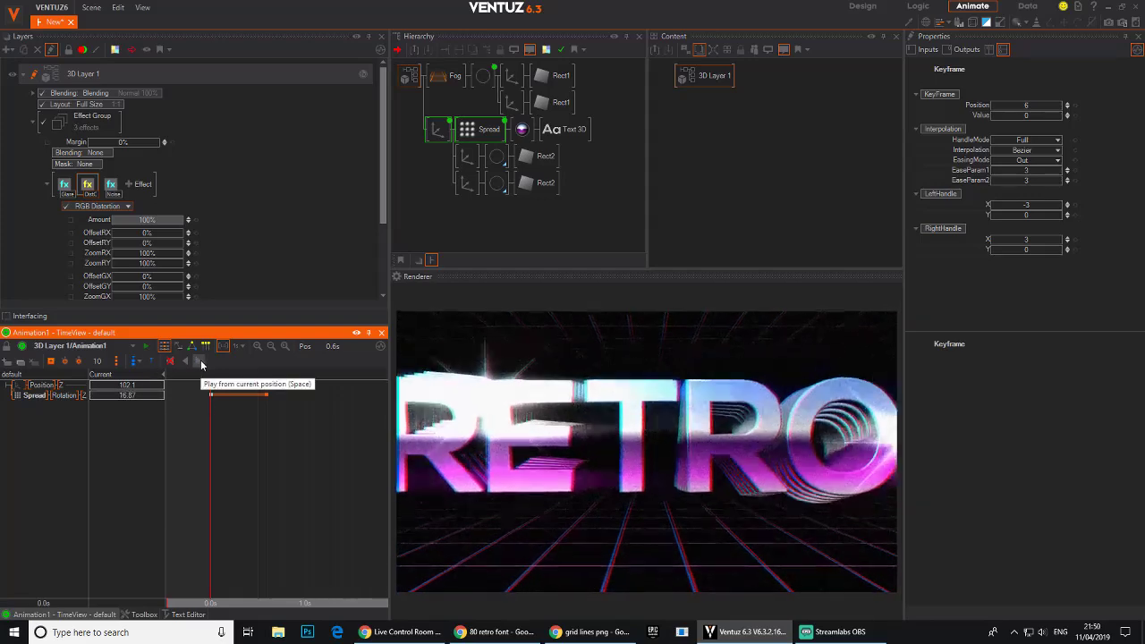
left_click_drag(266, 399, 251, 399)
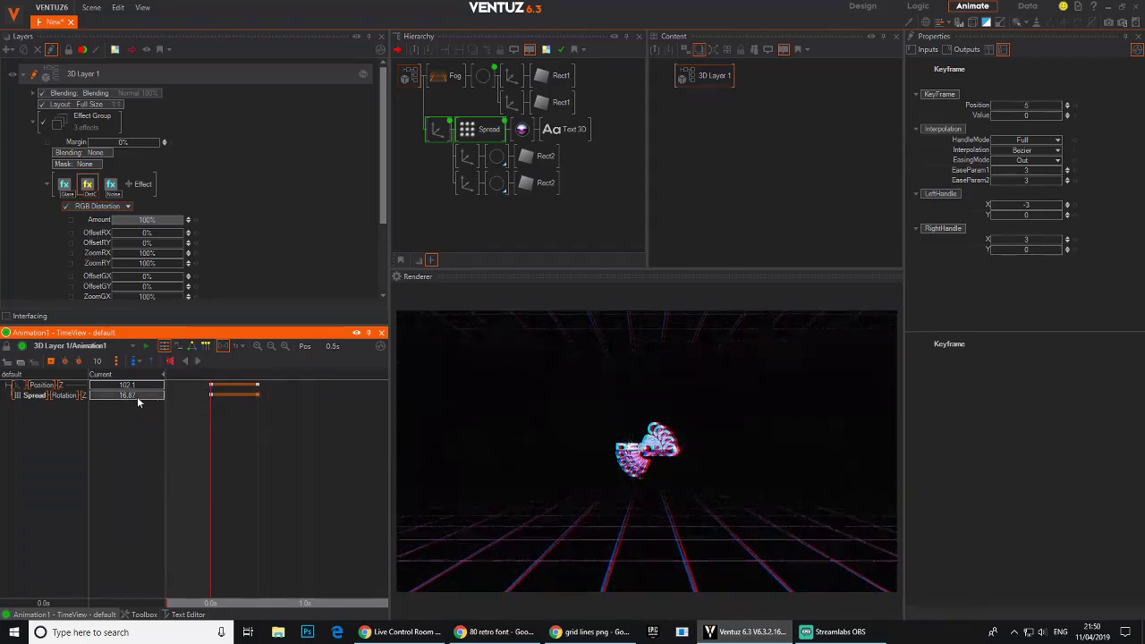
left_click_drag(110, 400, 111, 402)
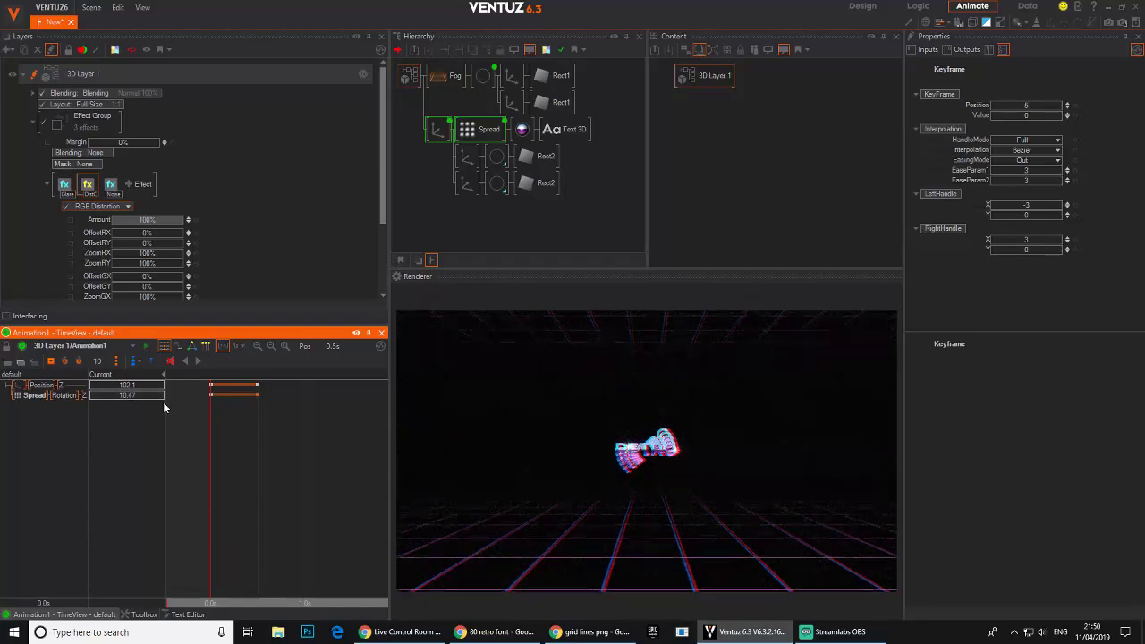
Step: Bind Position X and Y of the title's axis to Animation1, rearranging the content nodes to make room
left_click(444, 138)
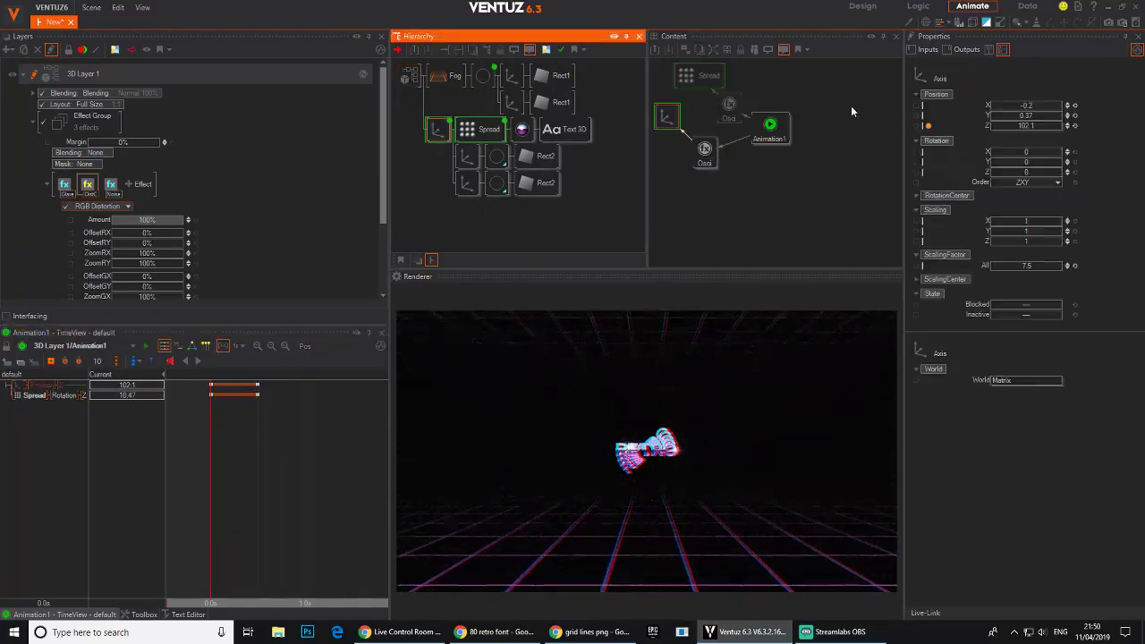
left_click_drag(668, 116, 662, 129)
left_click_drag(987, 106, 777, 128)
left_click_drag(713, 154, 713, 196)
left_click_drag(671, 136, 672, 173)
left_click_drag(973, 116, 780, 129)
Step: Keyframe the title's Position X and Y at 0.5s, start them at X 113.1 and Y 39.57 at 0s, and play
left_click_drag(208, 439, 258, 442)
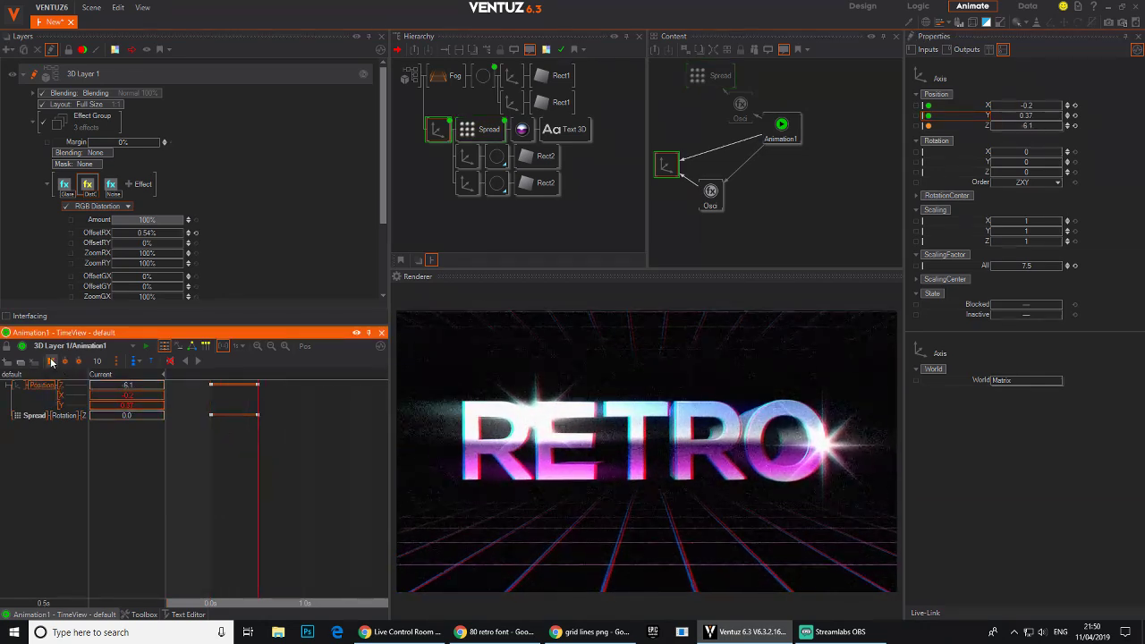
left_click_drag(263, 447, 212, 444)
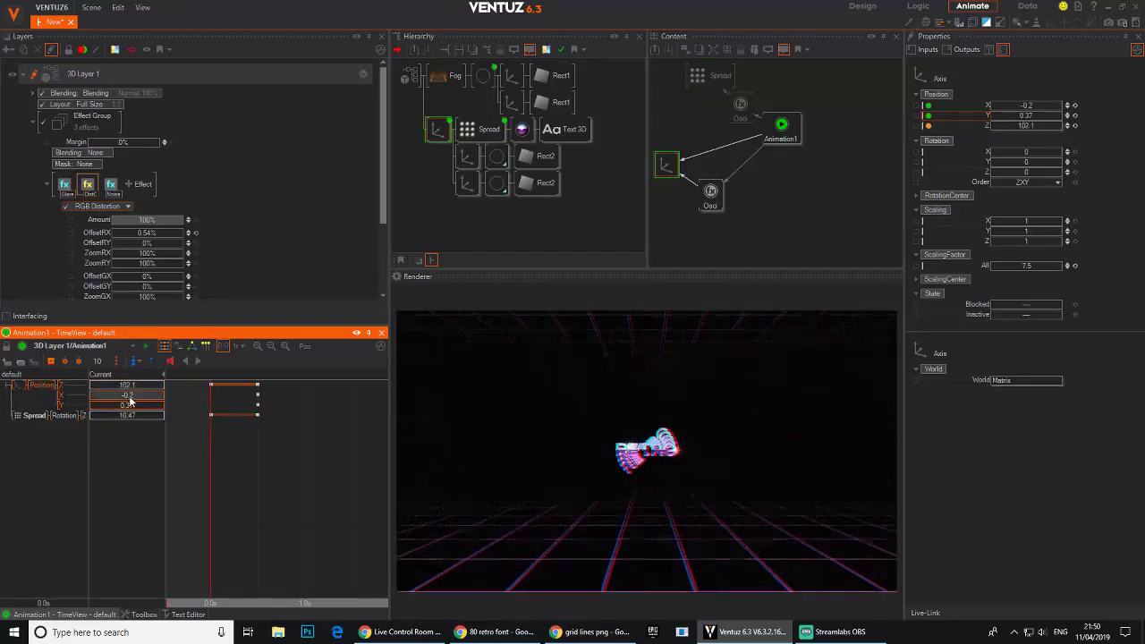
left_click_drag(132, 396, 166, 399)
left_click(51, 361)
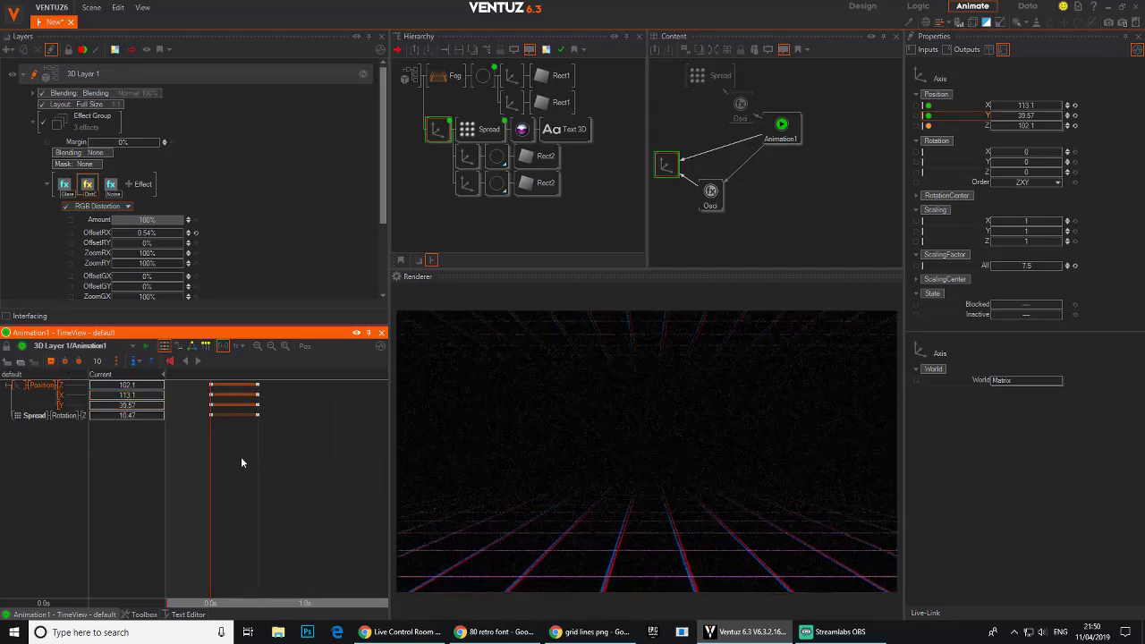
left_click(200, 361)
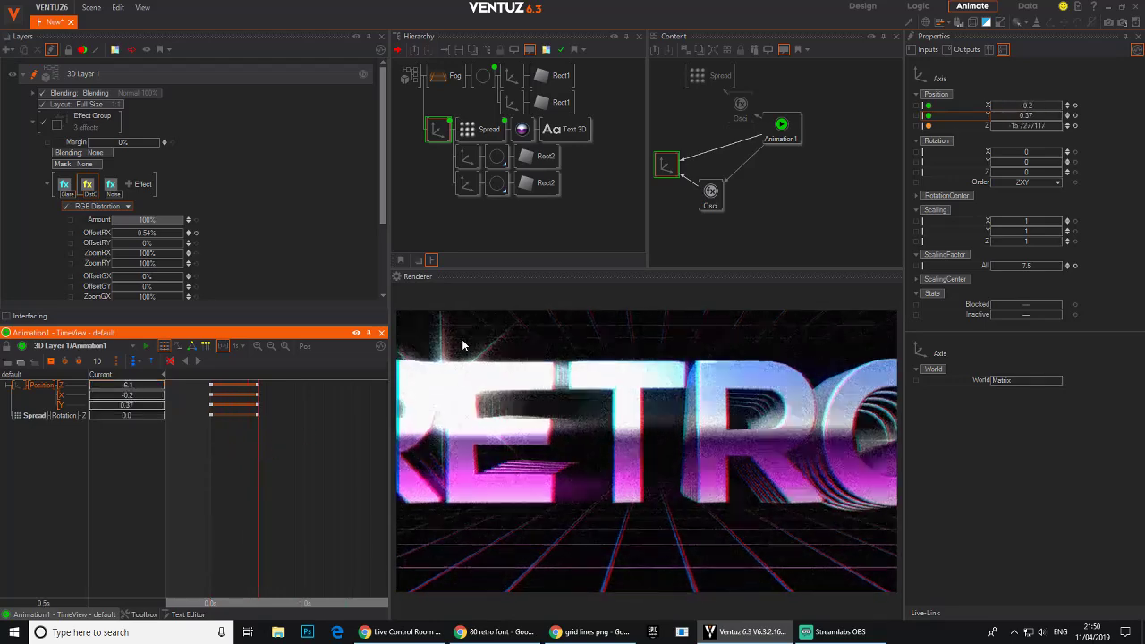
Step: Insert an Oscillator into each of the title axis's Position X and Y bindings and space out the nodes
double_click(771, 237)
type("osc")
left_click_drag(786, 340, 776, 312)
left_click_drag(722, 149, 696, 129)
left_click(766, 176)
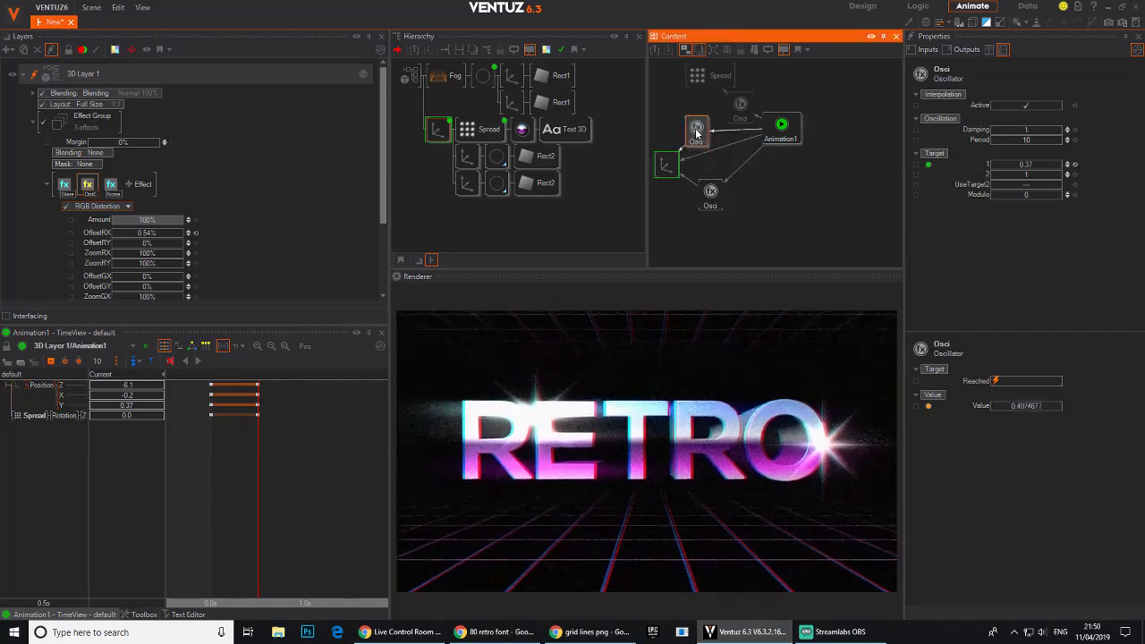
key("Tab")
left_click_drag(716, 249, 739, 213)
left_click_drag(721, 158, 729, 182)
left_click_drag(696, 127, 703, 143)
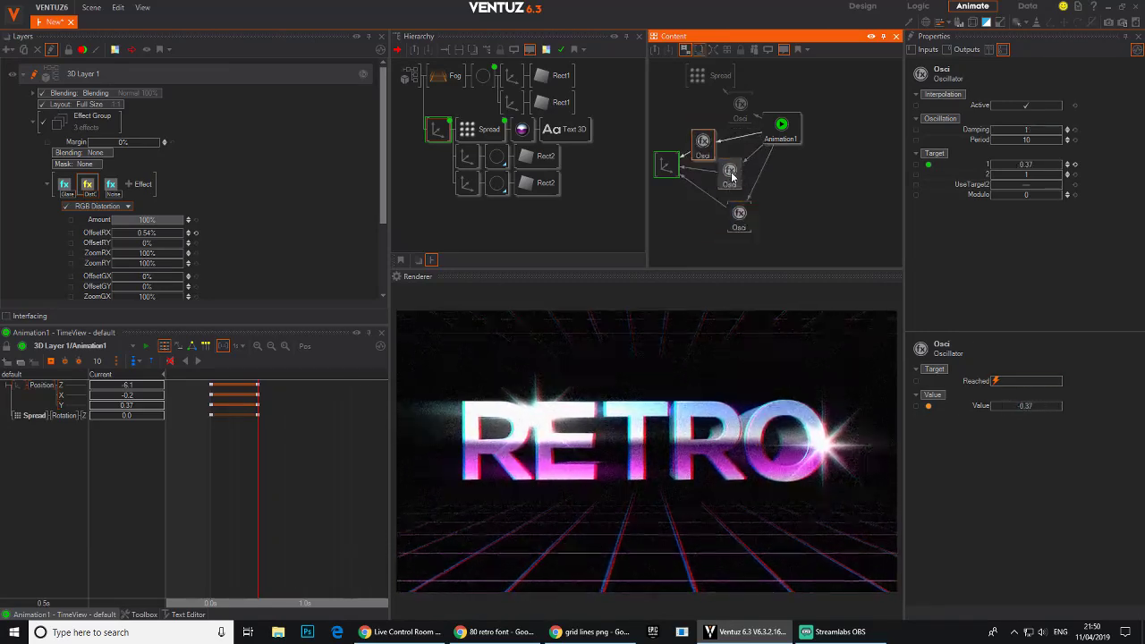
Step: Set the Damping of both new Position oscillators to 12 and return the timeline to its start
left_click(732, 176, "ctrl")
left_click(1041, 132)
type("1")
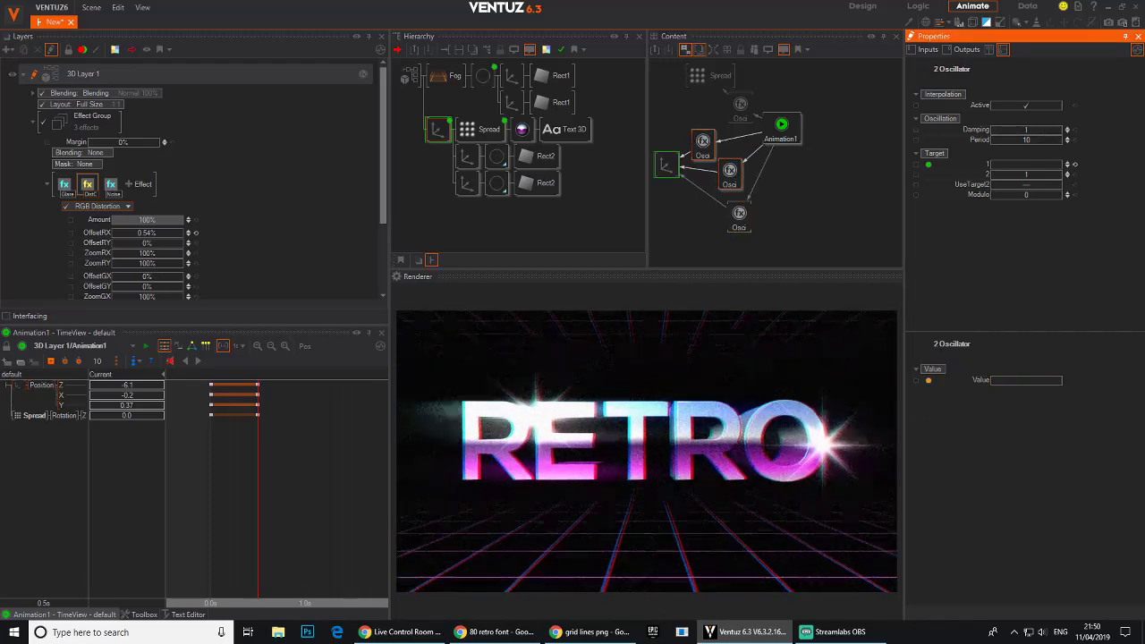
type("2")
key("Return")
left_click(210, 460)
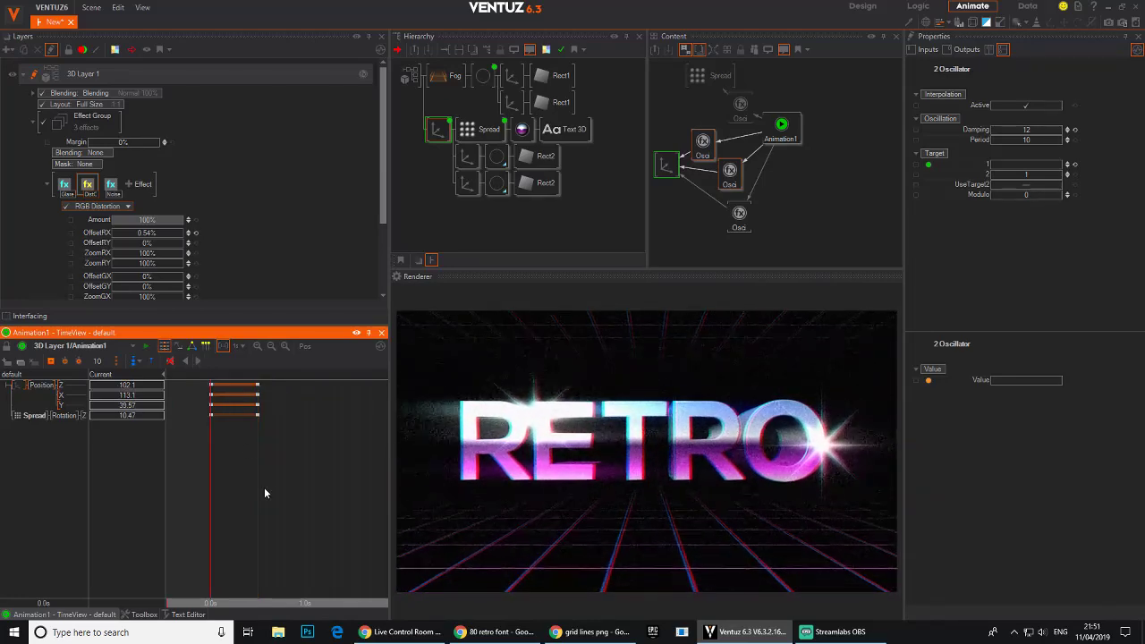
Step: Scrub to 0.3s and move the end keyframes of all Position and Rotation tracks to 0.7s
left_click_drag(210, 473, 238, 472)
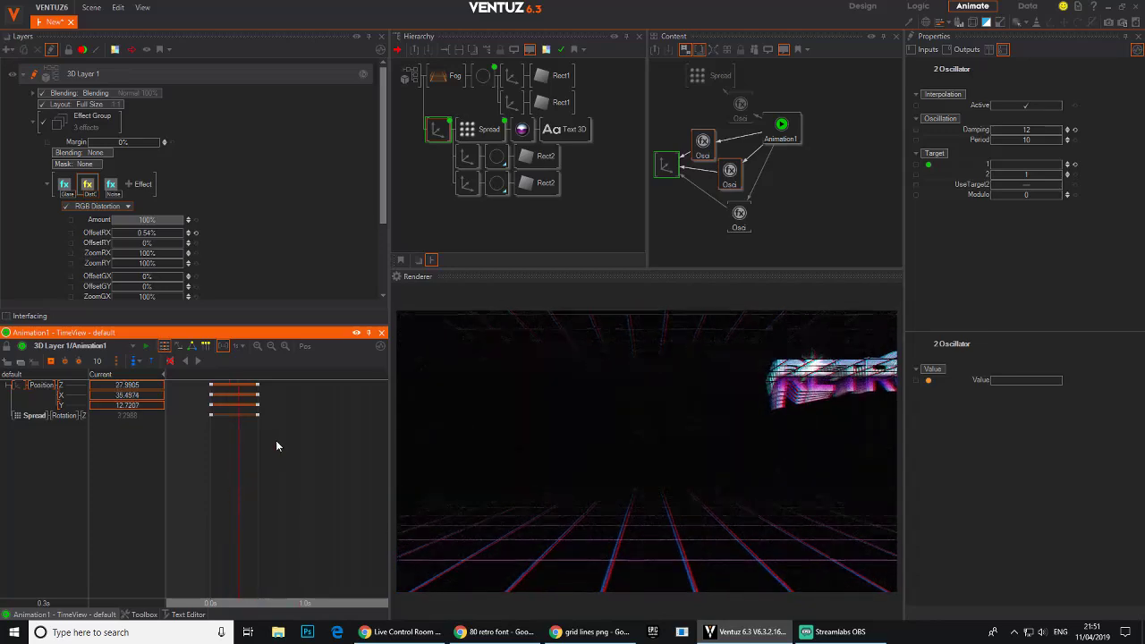
left_click(260, 410)
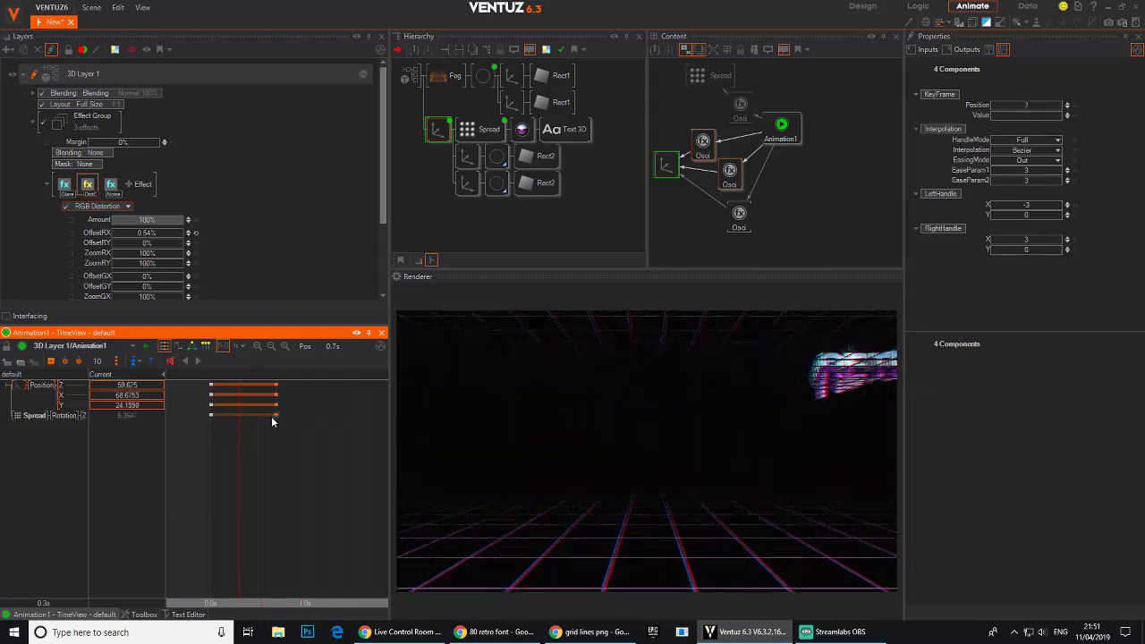
left_click_drag(281, 418, 278, 417)
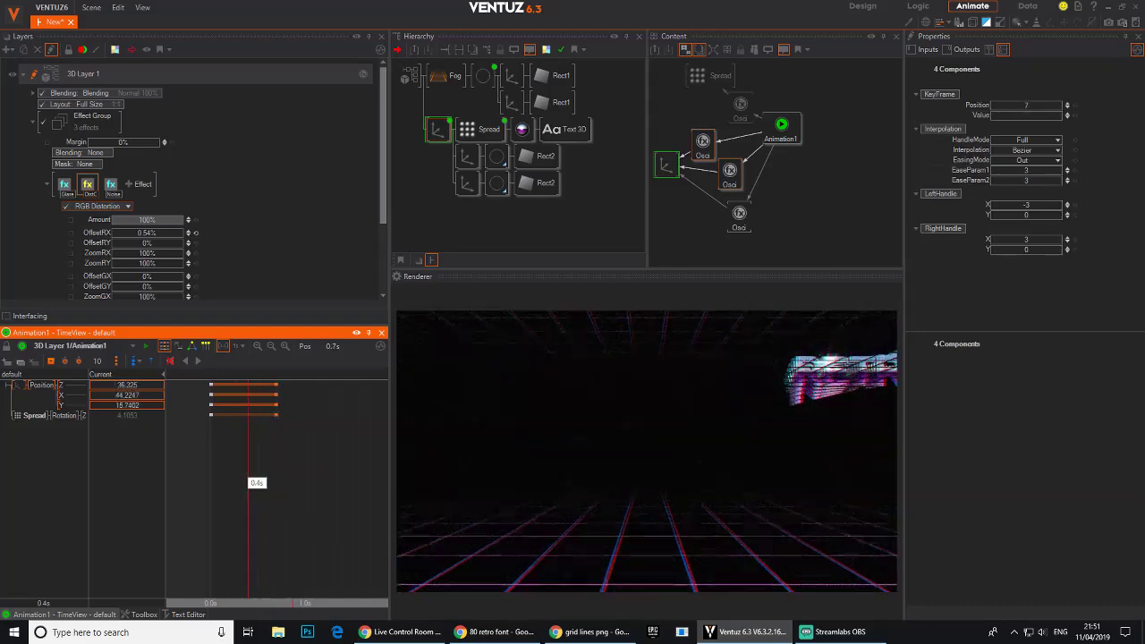
Step: Add intermediate keyframes at 0.4s with Position X at 13.3247 and Position Y at 5.0402
left_click(249, 475)
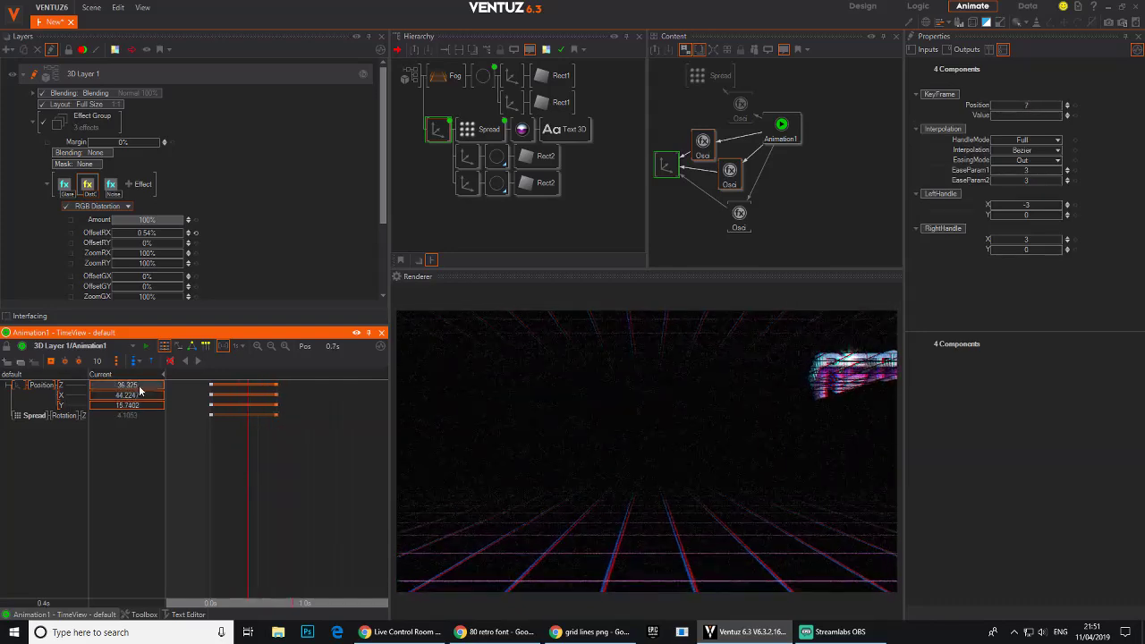
left_click(91, 395)
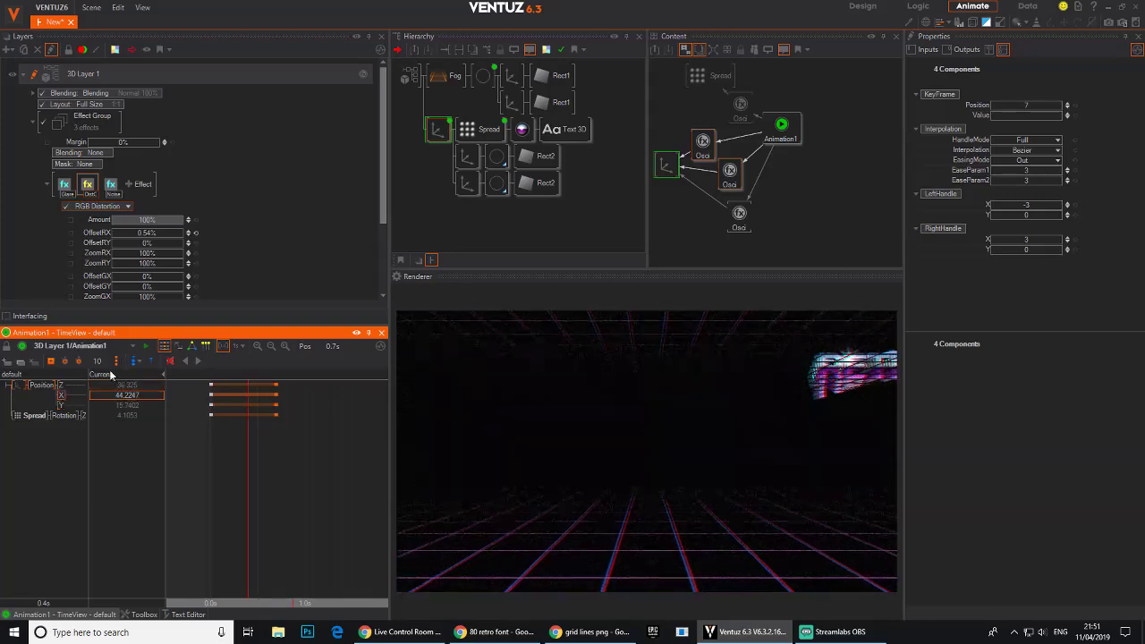
left_click(51, 363)
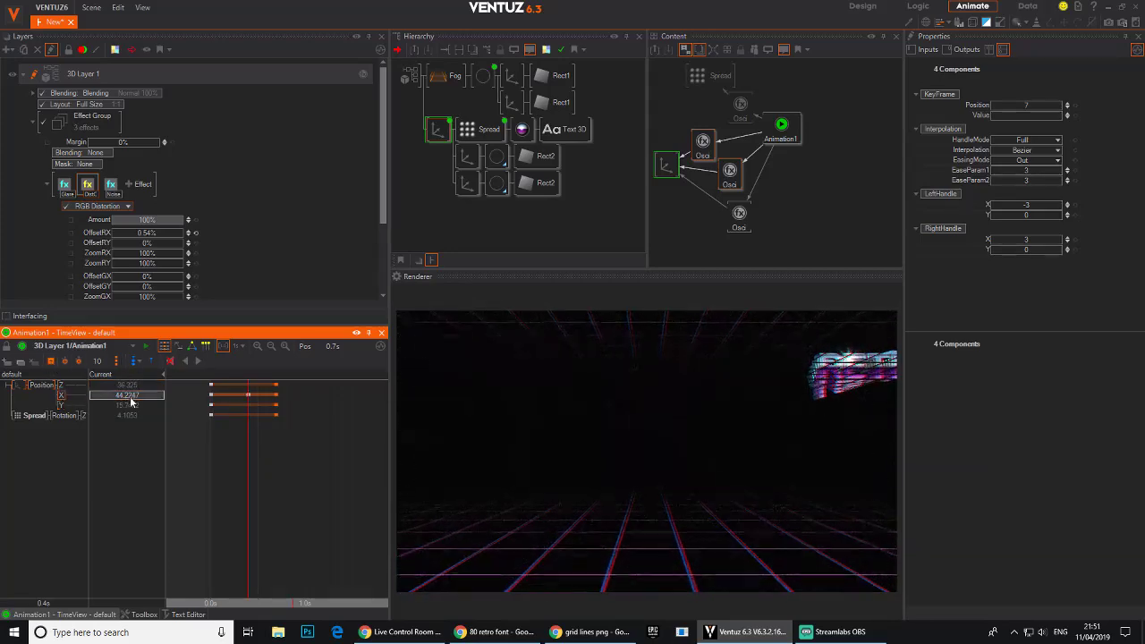
left_click_drag(163, 397, 55, 409)
left_click(59, 408)
left_click(51, 363)
left_click_drag(136, 408, 96, 410)
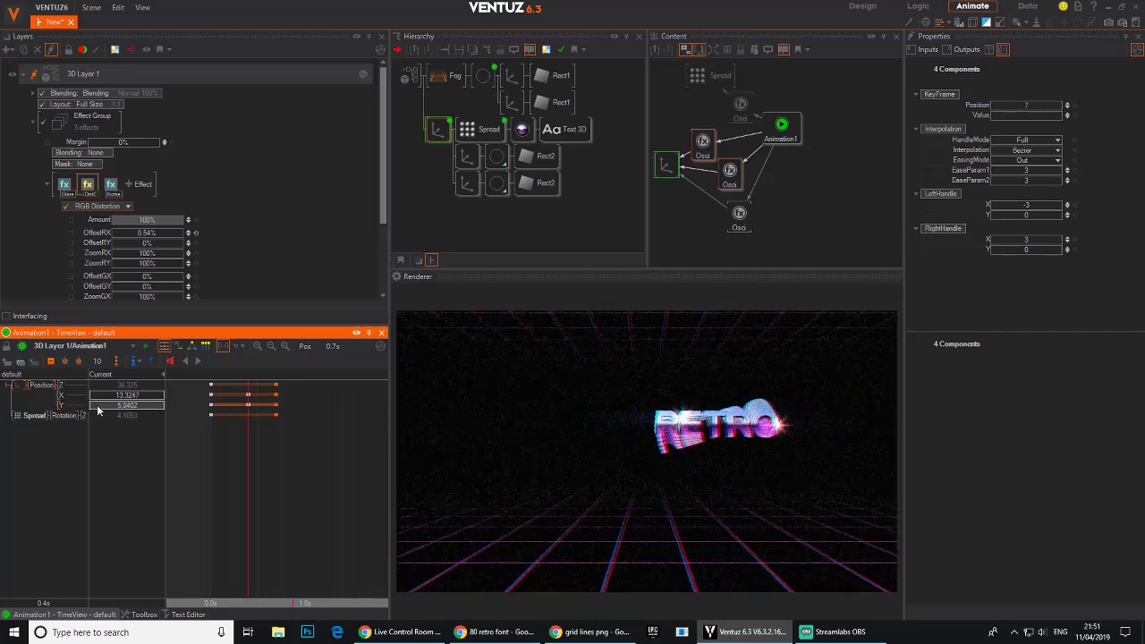
Step: Play the animation from the start, then move all end keyframes to 0.8s and return to 0s
left_click(213, 484)
mouse_move(221, 486)
left_mouse_down()
mouse_move(370, 498)
mouse_move(215, 492)
left_mouse_up()
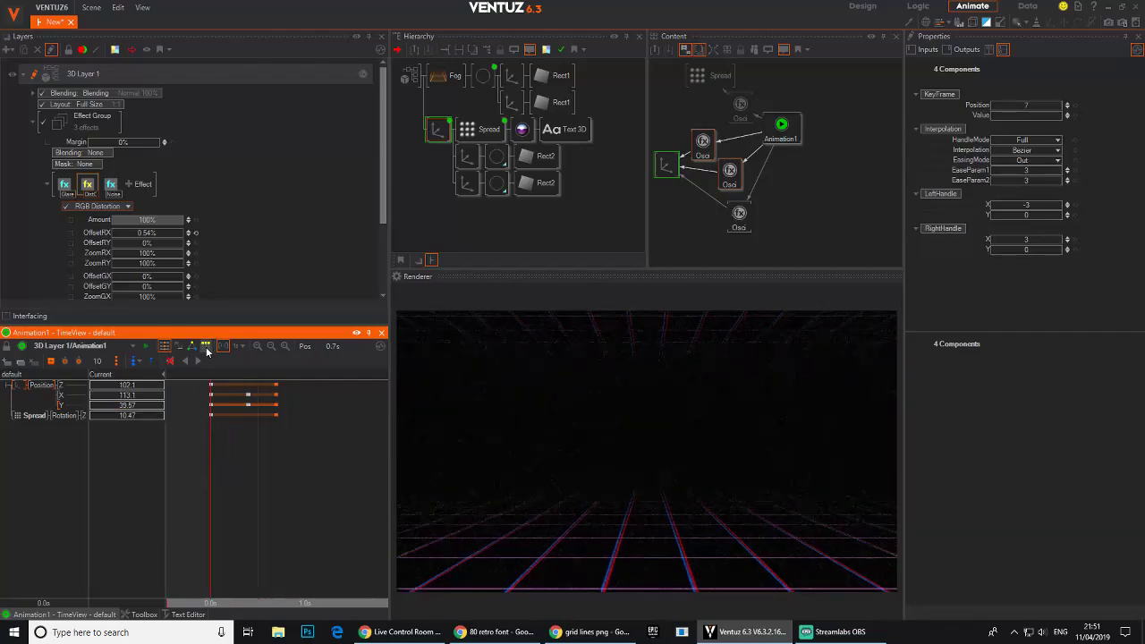
left_click(201, 362)
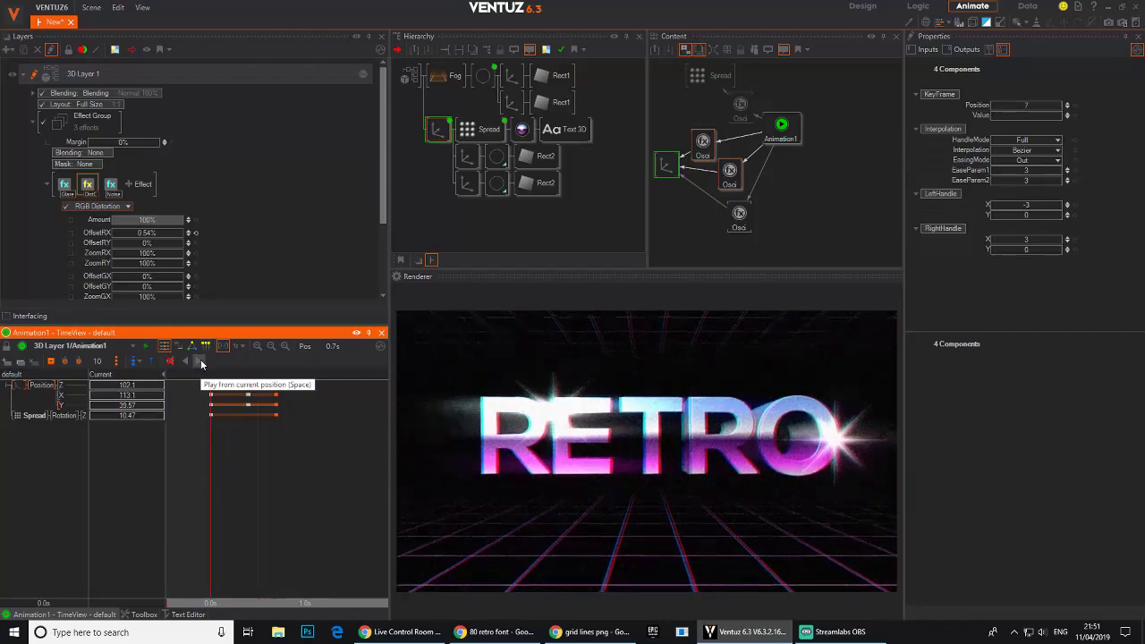
left_click_drag(295, 438, 269, 376)
left_click_drag(275, 415, 286, 417)
left_click_drag(315, 494, 211, 497)
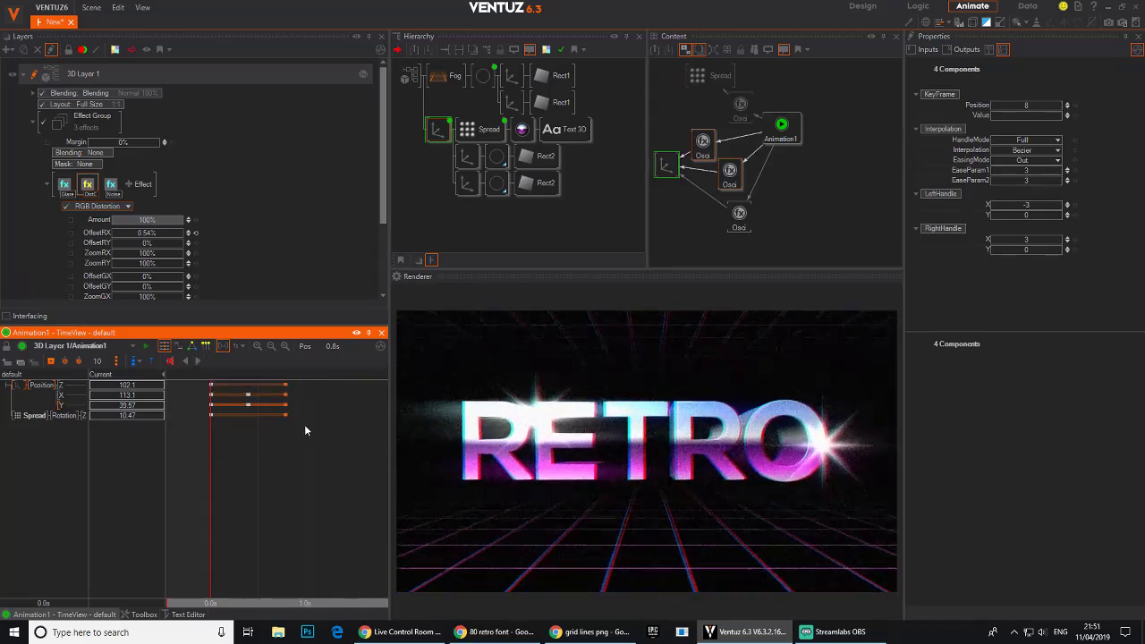
Step: Shift the Spread's Rotation Z keyframes to run from 0.2s to 1.0s and play the animation
left_click(230, 416)
left_click_drag(210, 420, 230, 416)
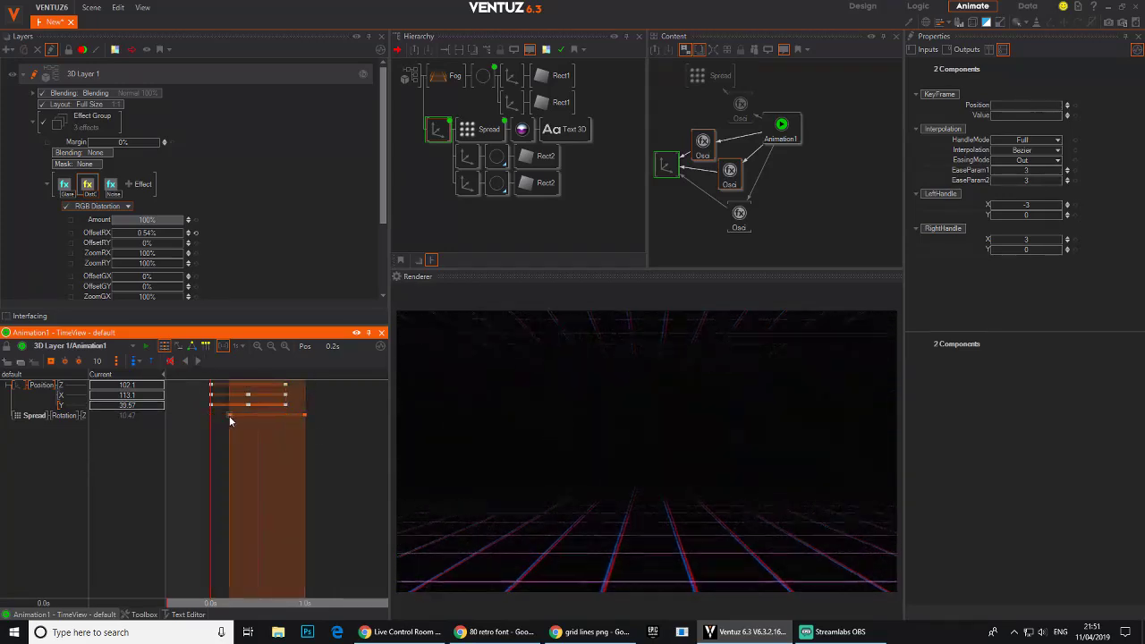
left_click(199, 362)
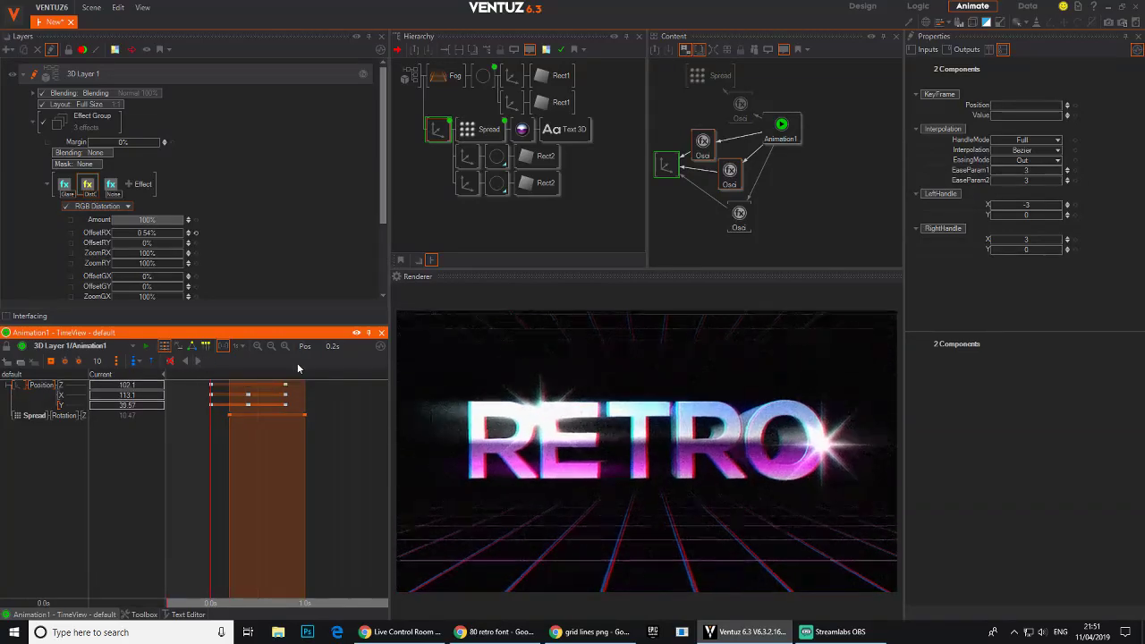
Step: Set the Damping of the Spread rotation's oscillator to 14.3 and play the animation
left_click(740, 104)
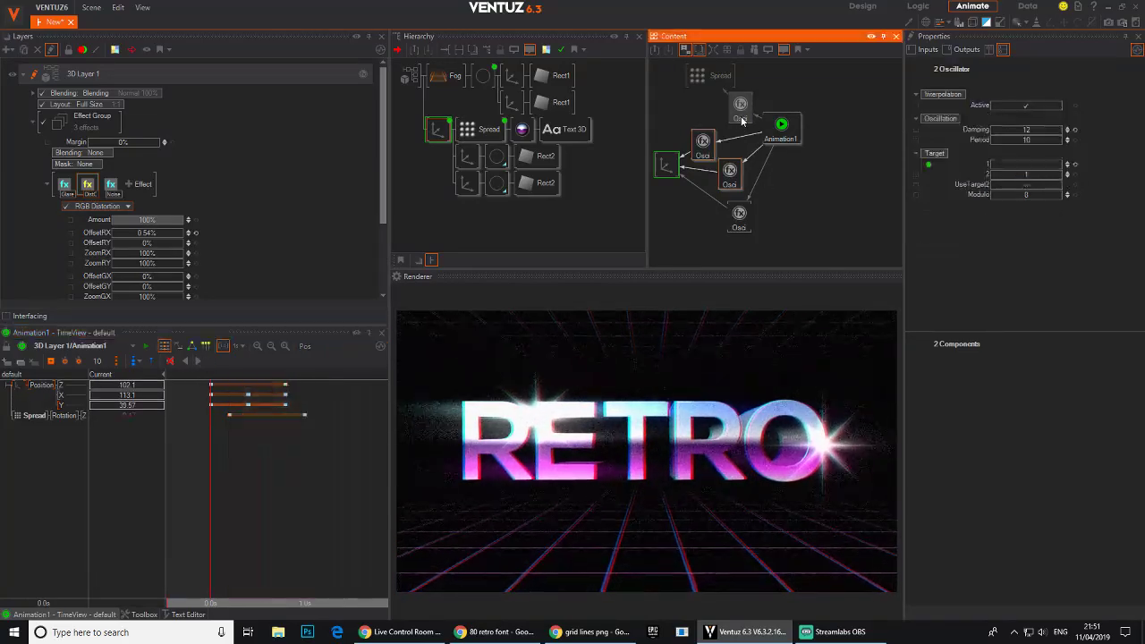
left_click(1045, 130)
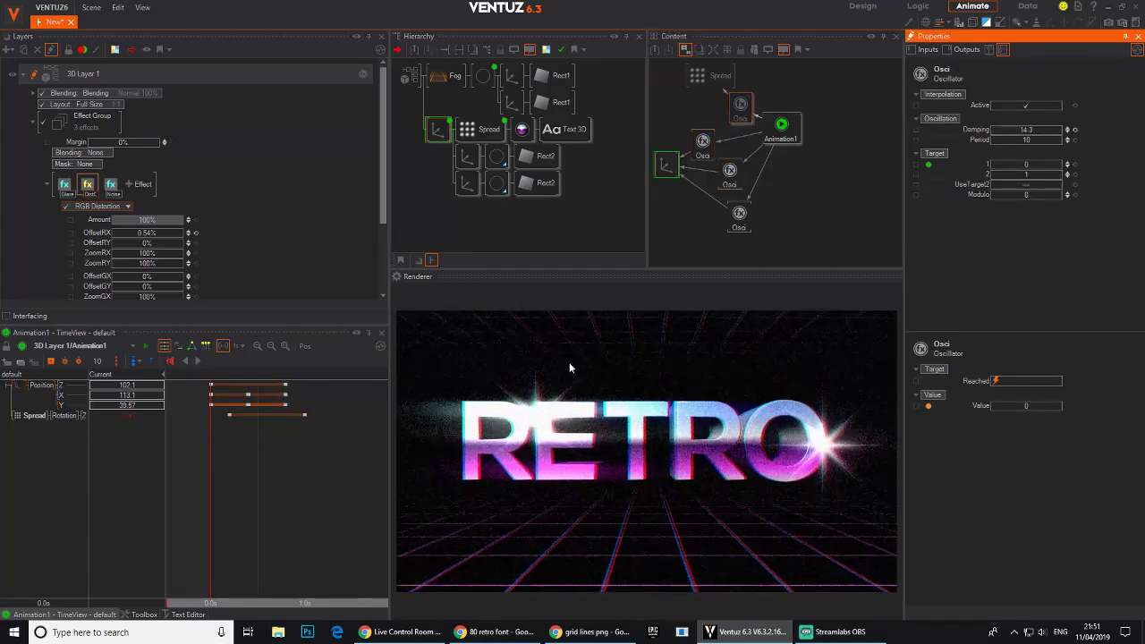
left_click(199, 362)
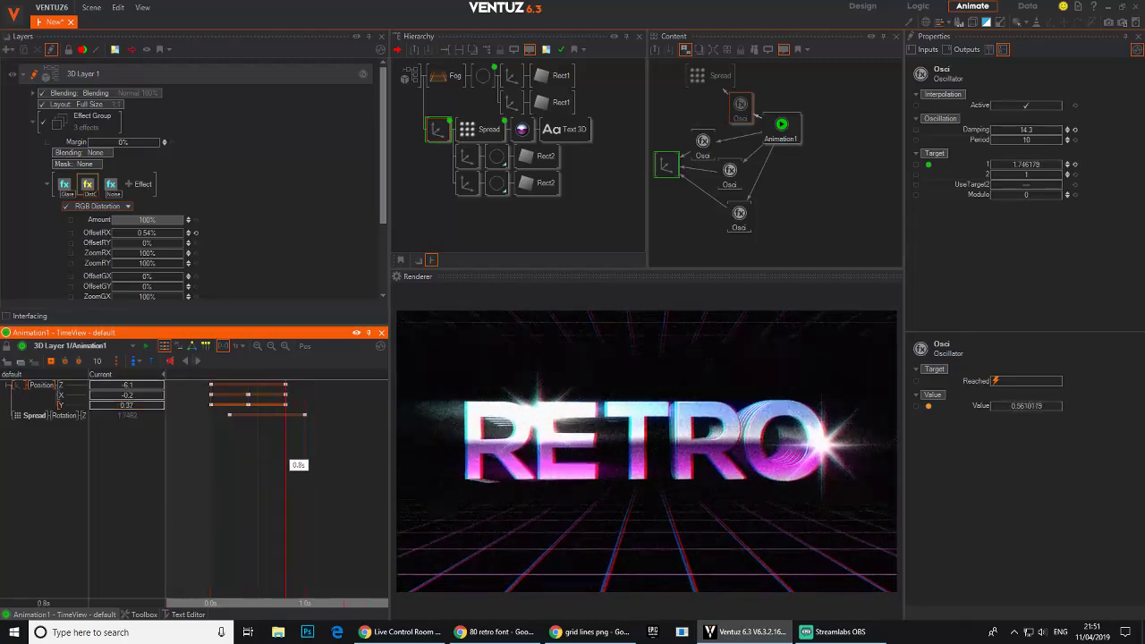
Step: Delete the Position X and Y channels from the animation, keeping only Position Z, and replay from the start
left_click(61, 402)
key("Delete")
key("Return")
key("Delete")
key("Return")
left_click_drag(236, 457, 202, 434)
left_click(197, 363)
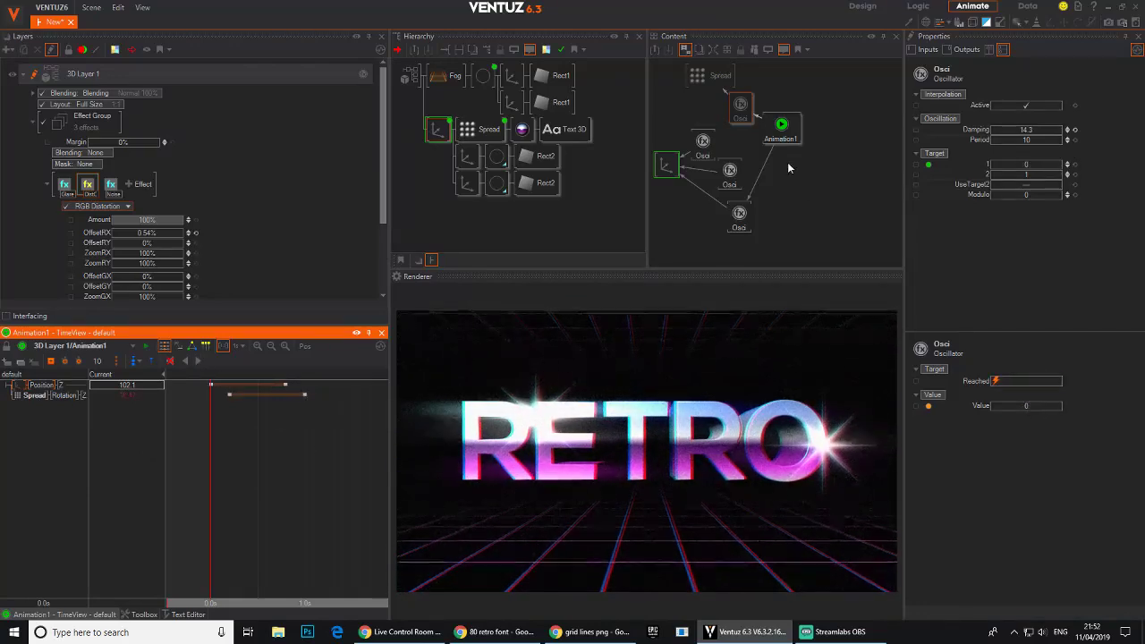
Step: Set the Spread oscillator's Damping to 9.4, replay the animation and scrub to 0.6s
left_click(740, 106)
left_click(1076, 132)
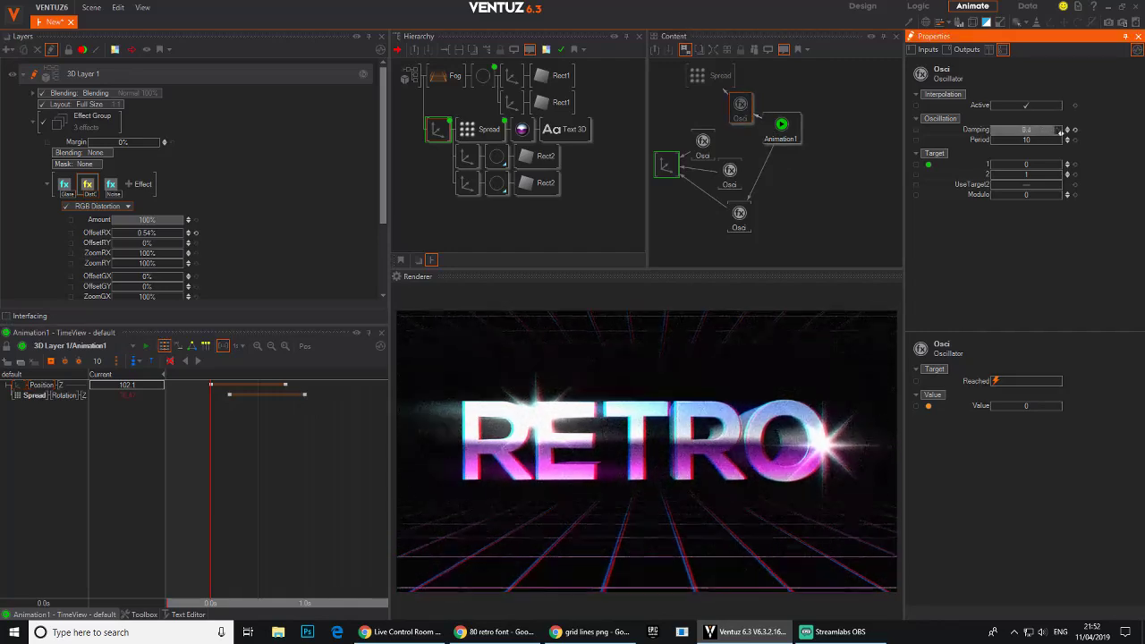
left_click(139, 425)
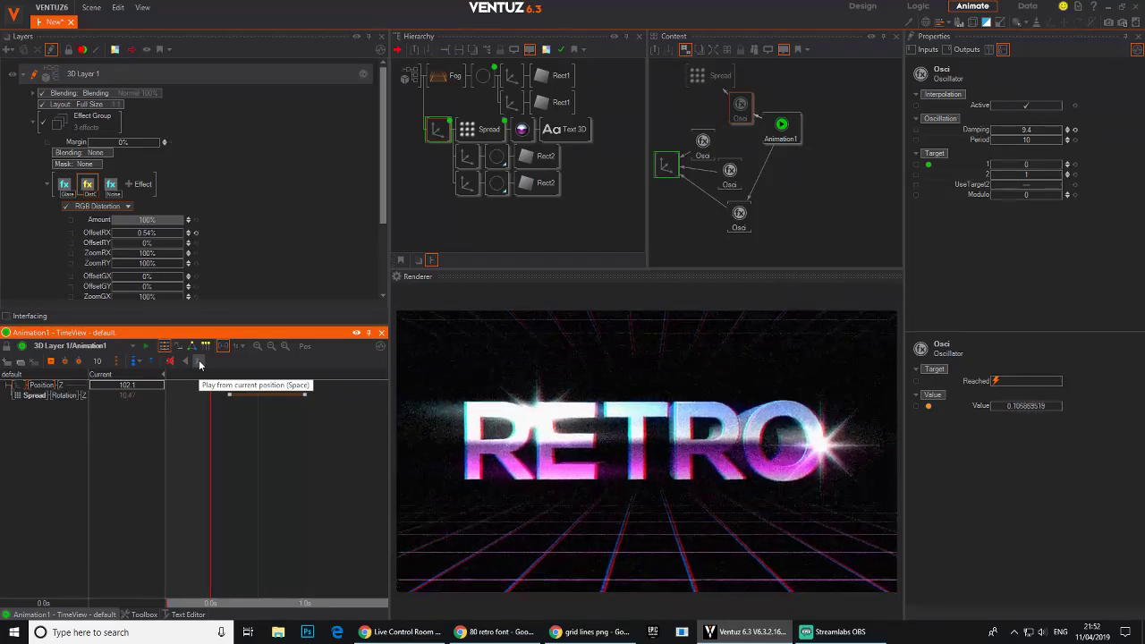
right_click_drag(329, 442, 269, 457)
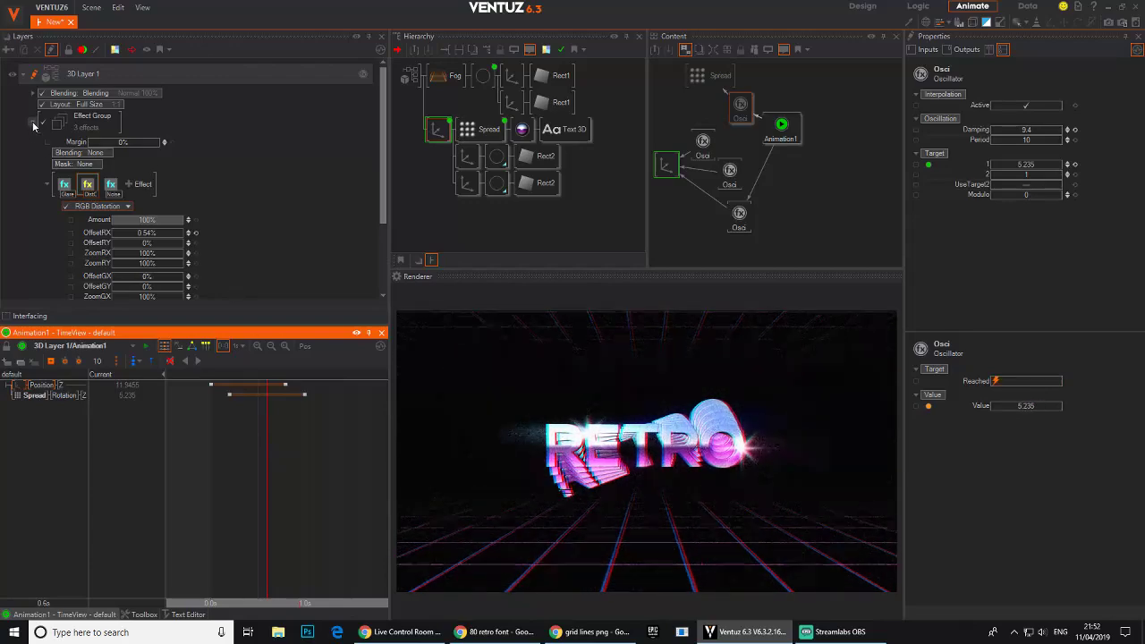
Step: Add an Axis with a Circle geometry to the hierarchy and place it between the Fog branch and the title's axis
double_click(473, 109)
type("ax")
left_click_drag(480, 139, 447, 81)
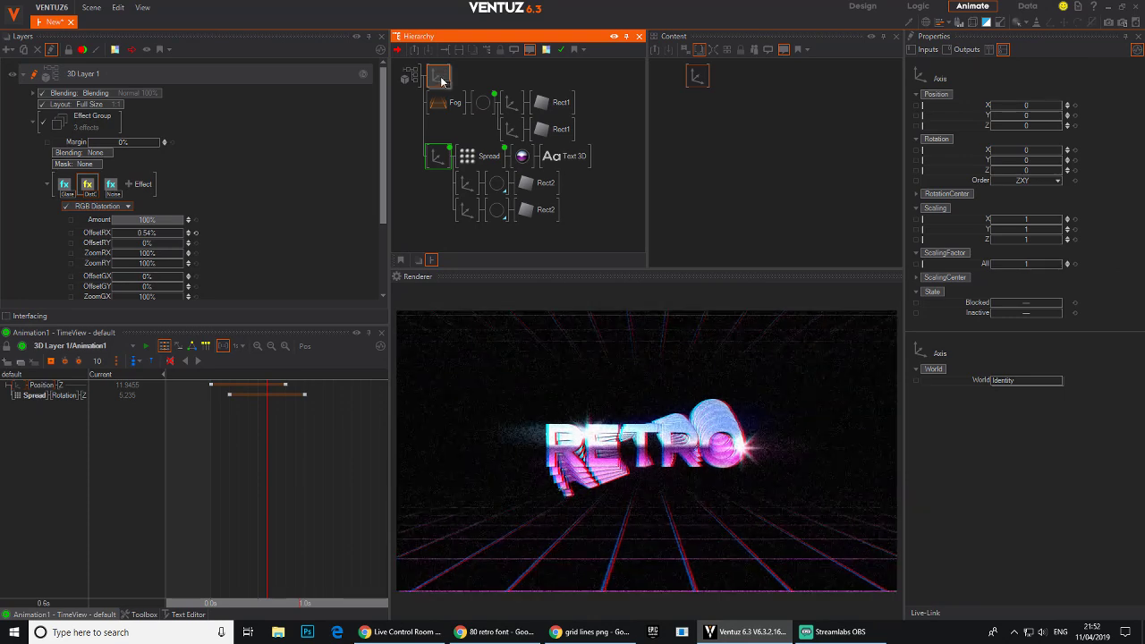
double_click(486, 78)
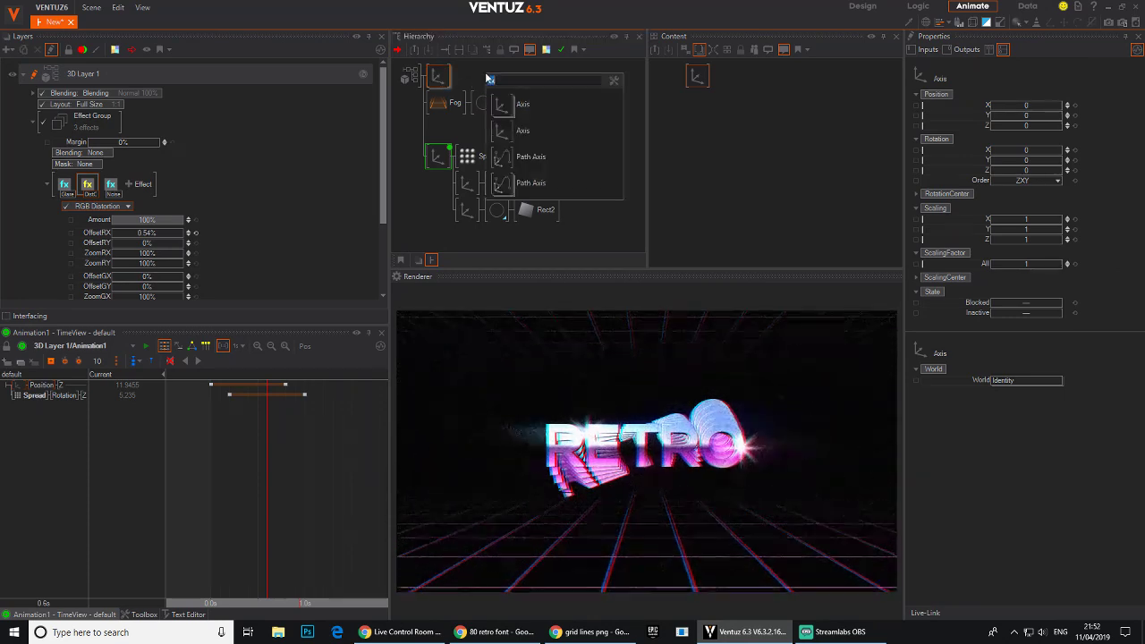
type("ci")
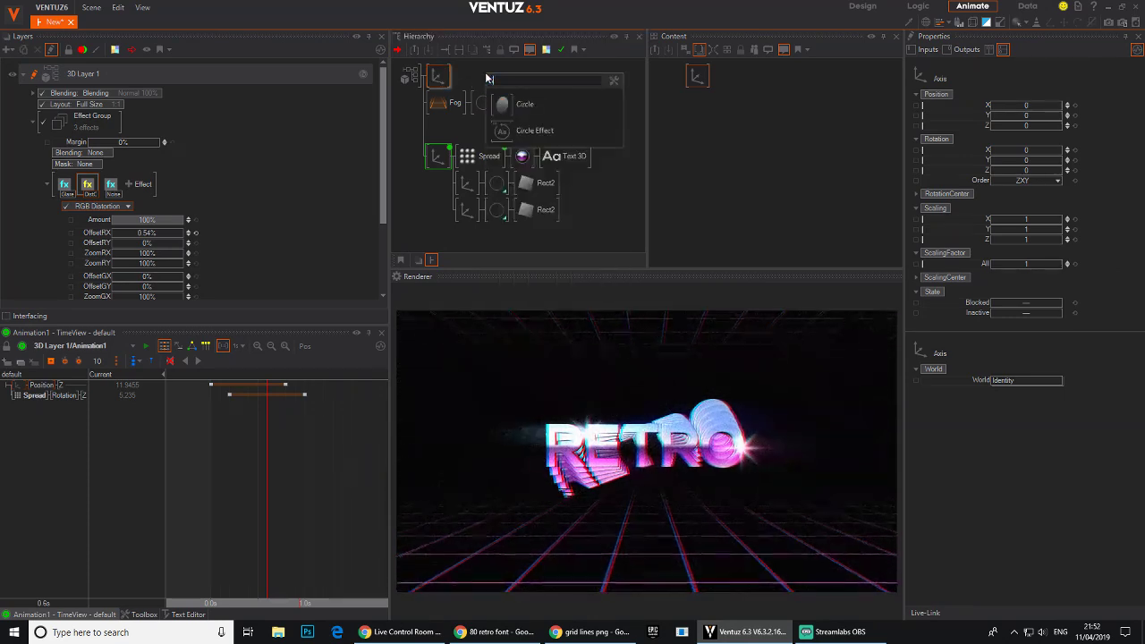
left_click(509, 102)
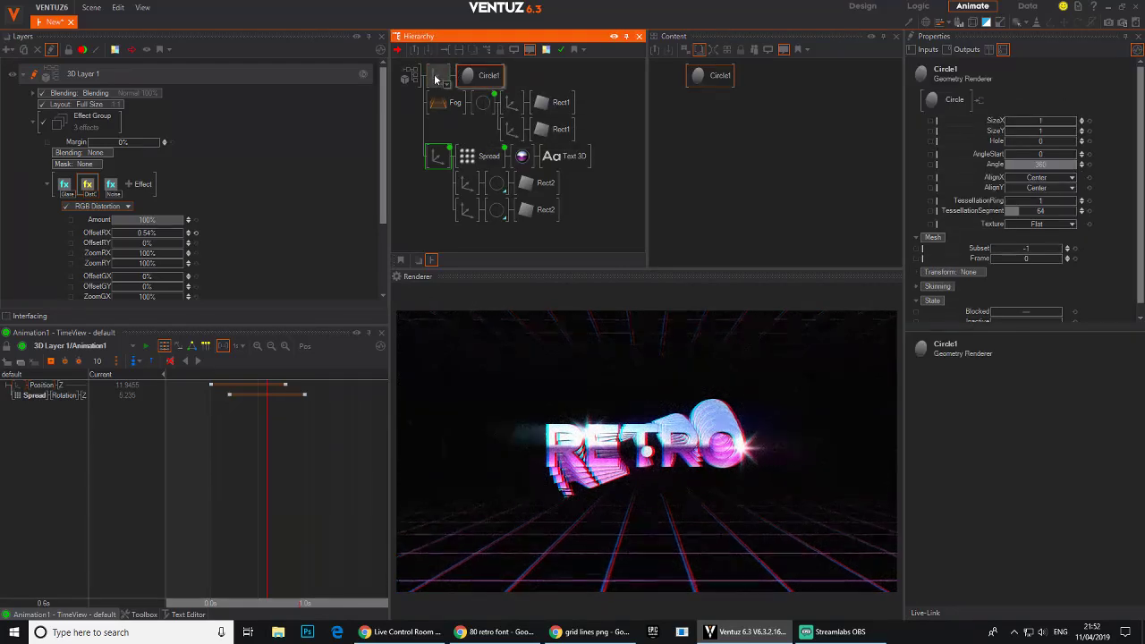
left_click_drag(450, 119, 452, 124)
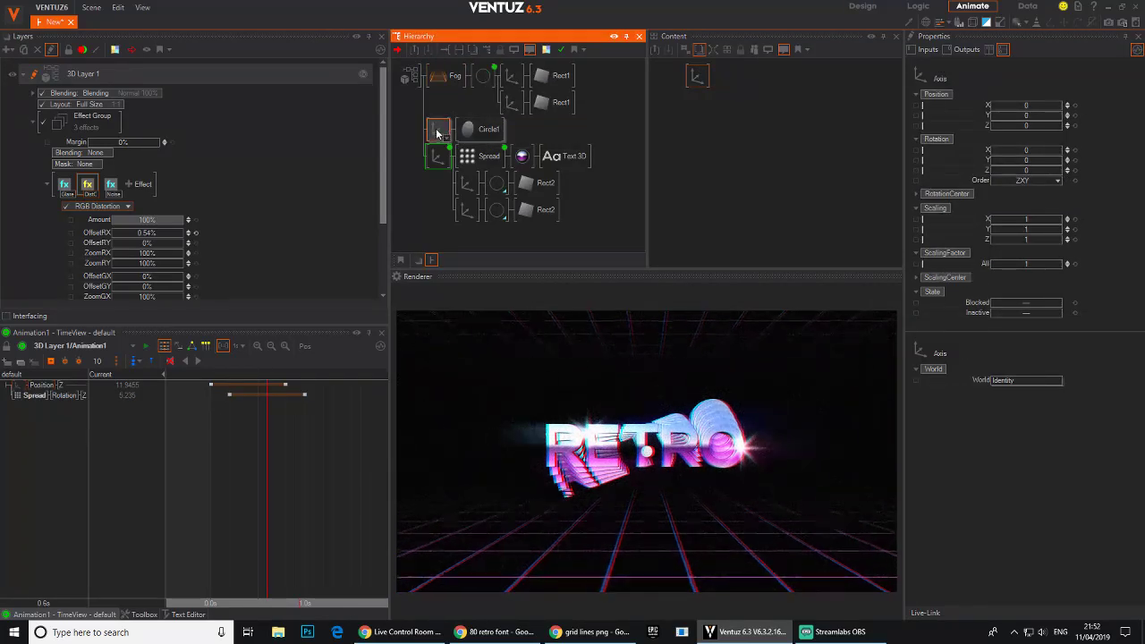
Step: Enlarge the circle evenly through its axis's ScalingFactor until it fills most of the frame height, and open the circle's geometry settings
left_click_drag(1061, 261, 1062, 264)
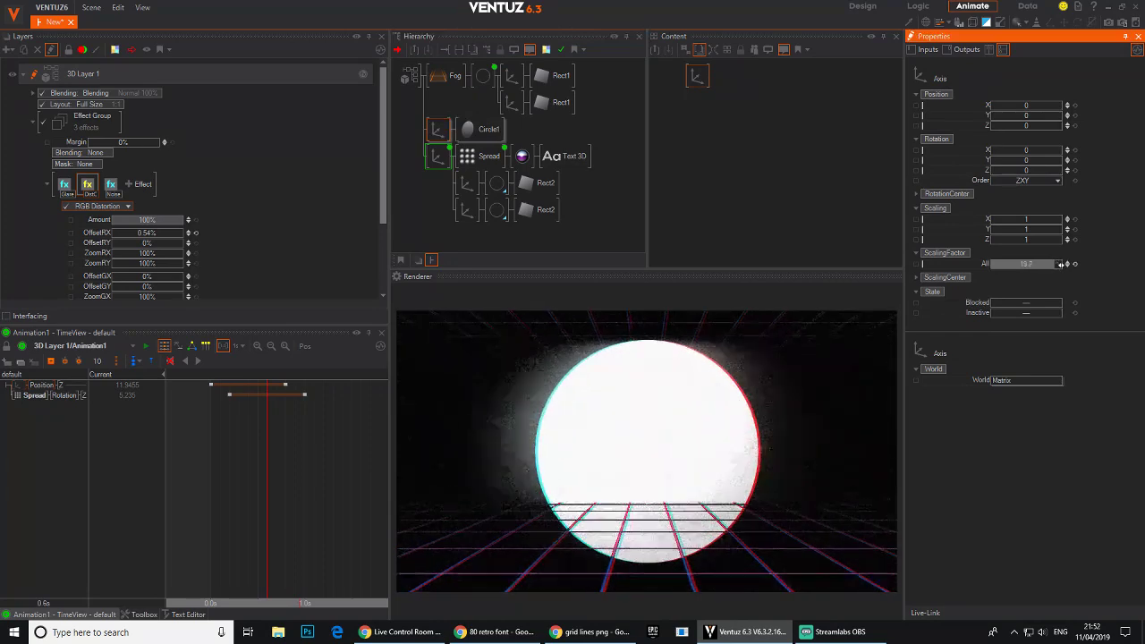
left_click(481, 130)
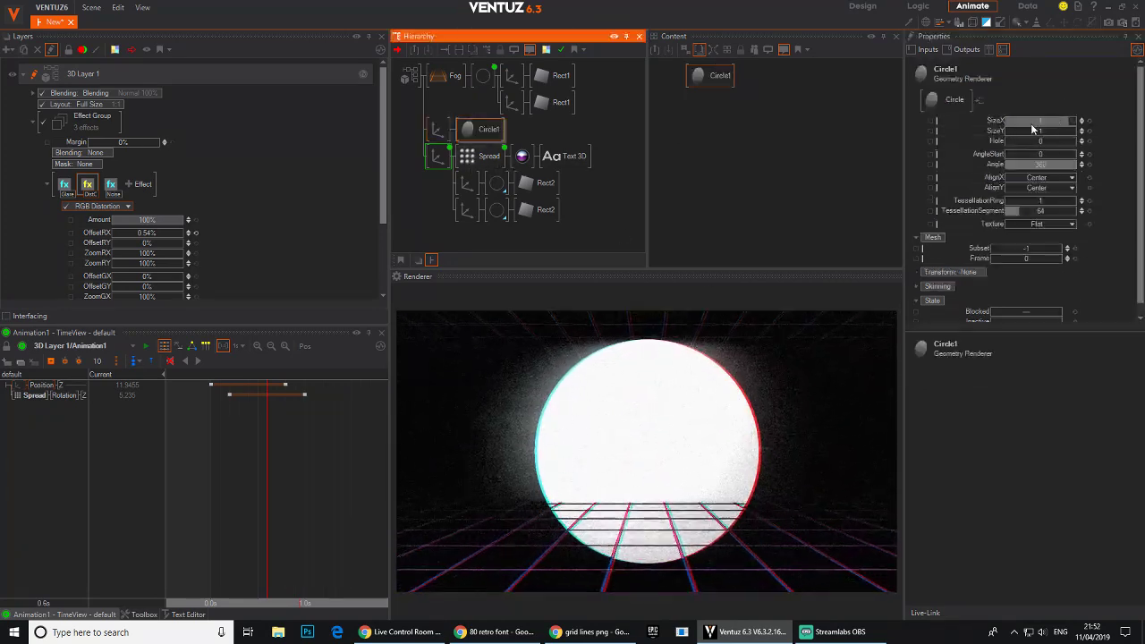
Step: Turn the circle into a triangle outline by setting its Hole to 0.92 and TessellationSegment to 1
left_click_drag(1038, 143, 1070, 143)
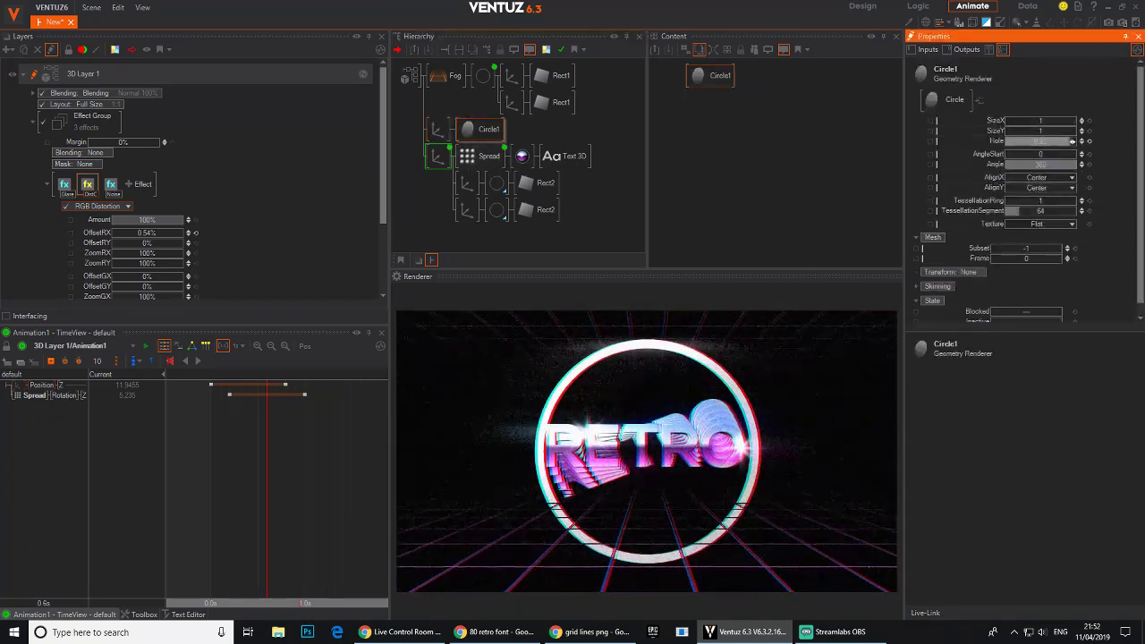
left_click(480, 130)
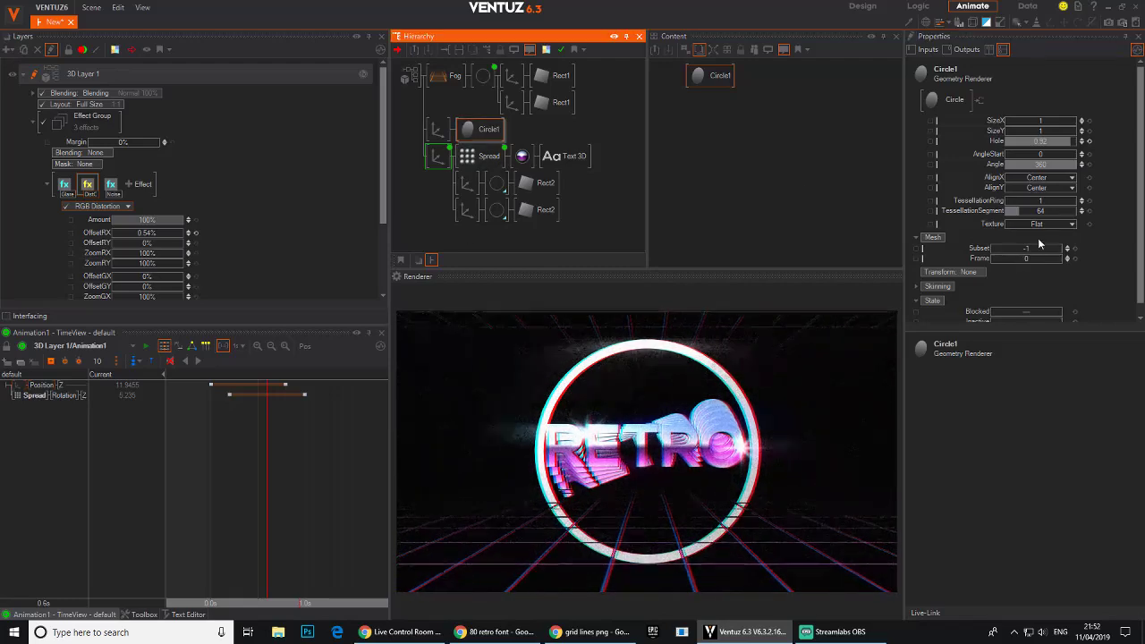
left_click_drag(1031, 212, 1003, 211)
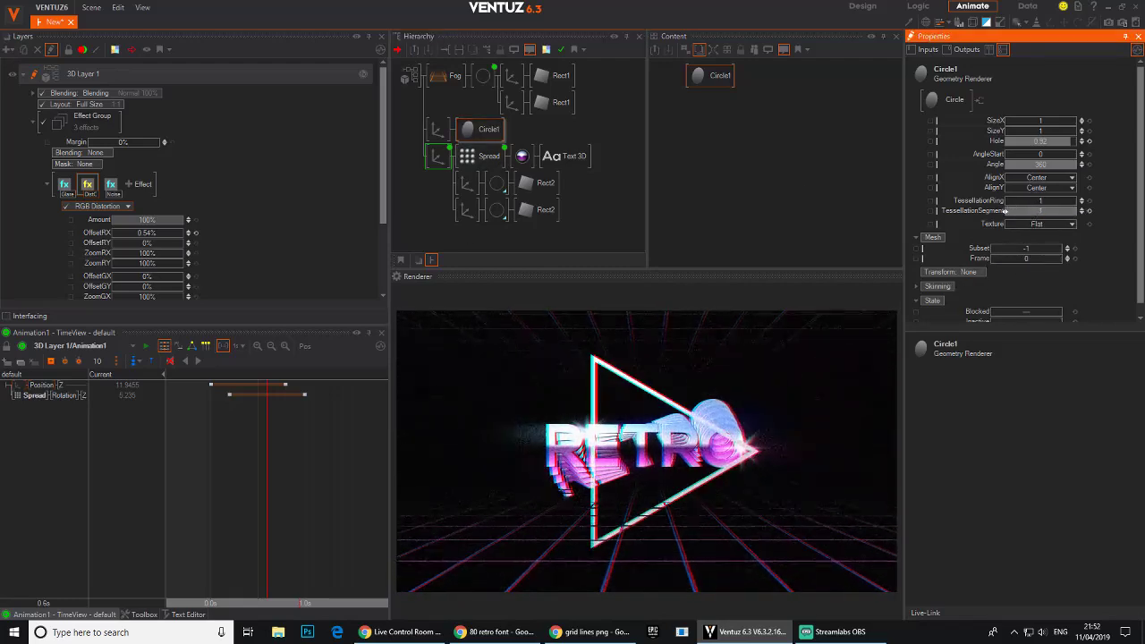
Step: Rotate the triangle's axis to -36.4 around Z and scrub the animation to 1.3s
left_click(441, 133)
left_click_drag(1042, 170, 984, 195)
left_click_drag(285, 452, 333, 452)
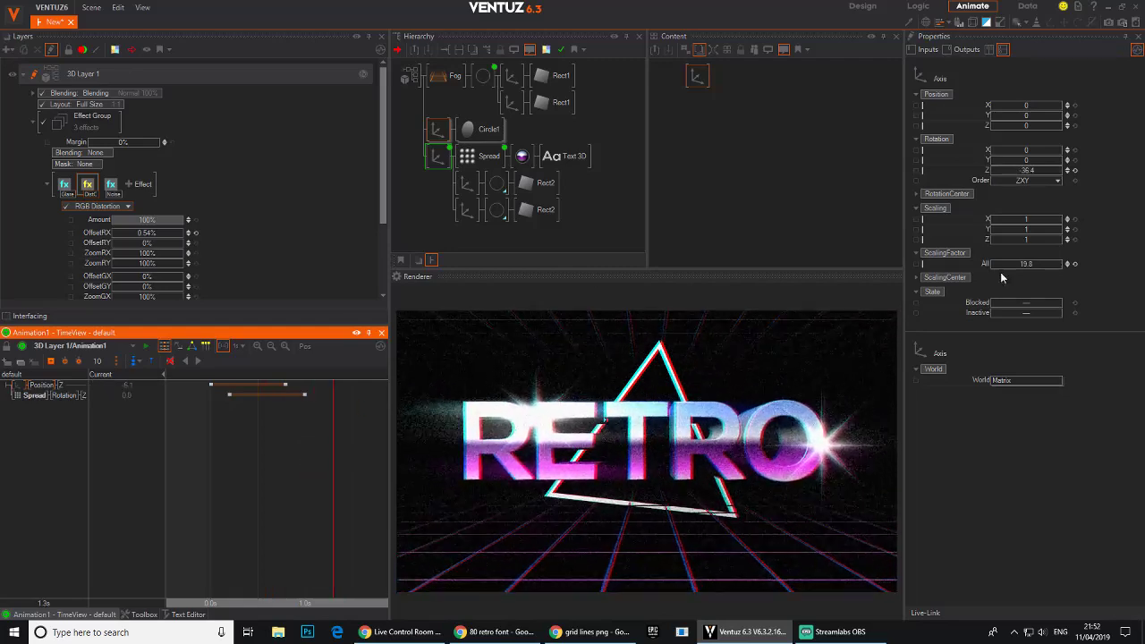
left_click(438, 130)
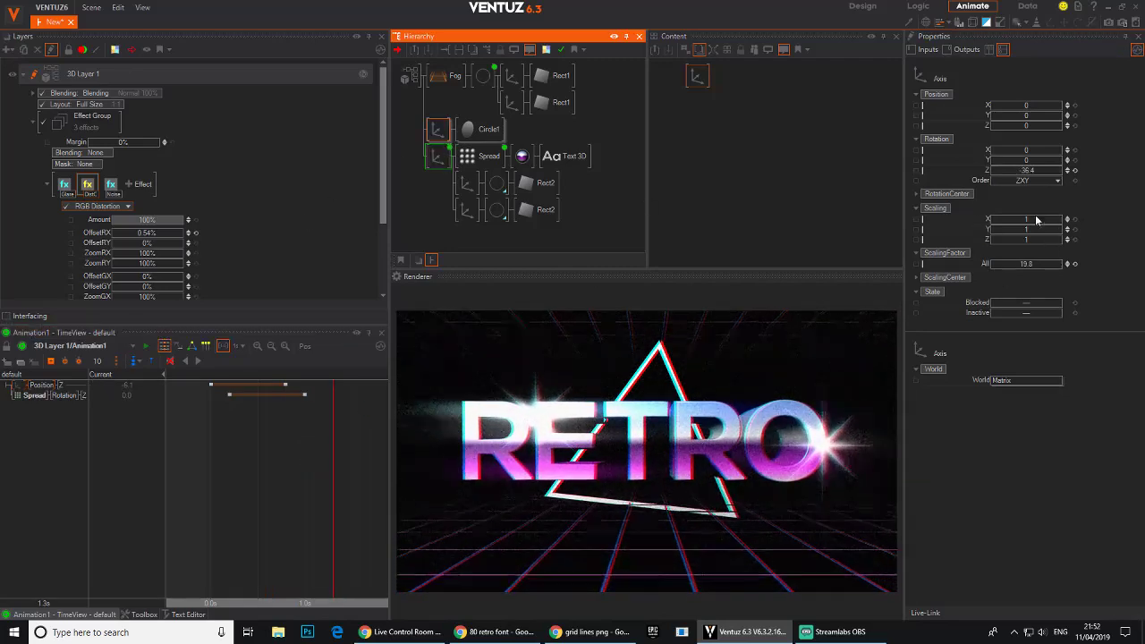
Step: Thin the triangle's outline by raising its Hole value, and test how its Angle reveals the shape
left_click(484, 129)
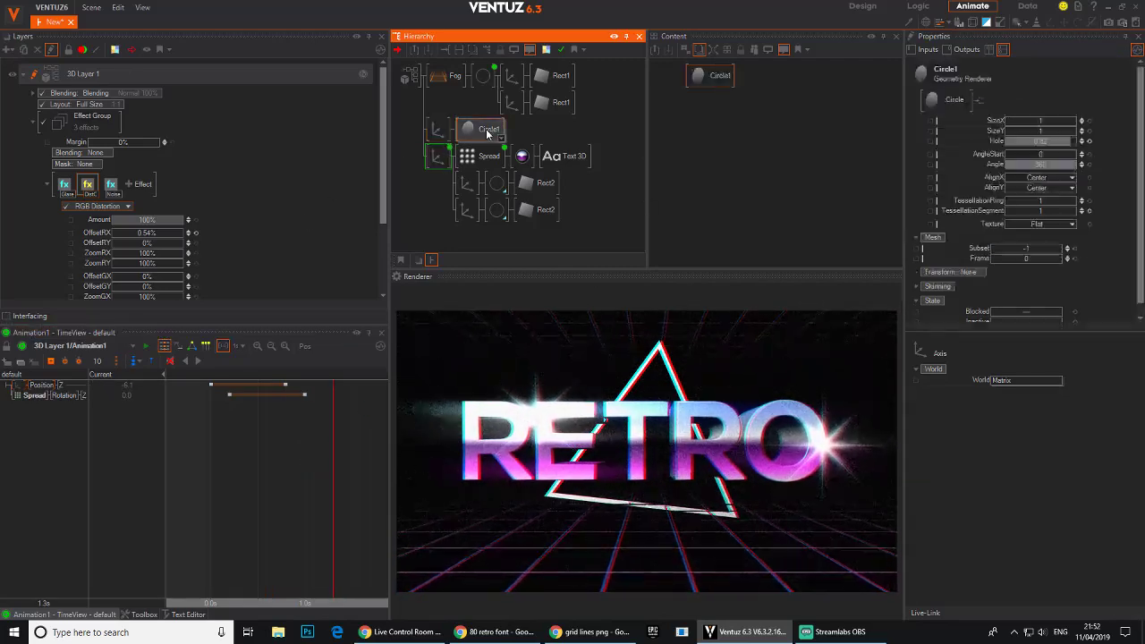
left_click(1080, 141)
left_click(1060, 147)
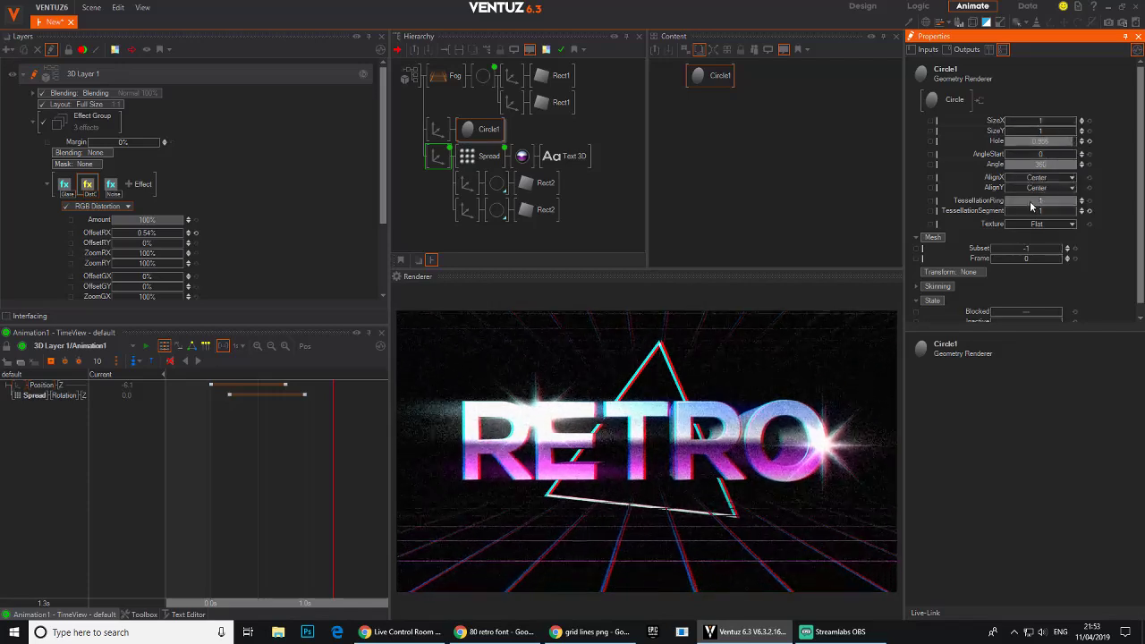
left_click(1071, 165)
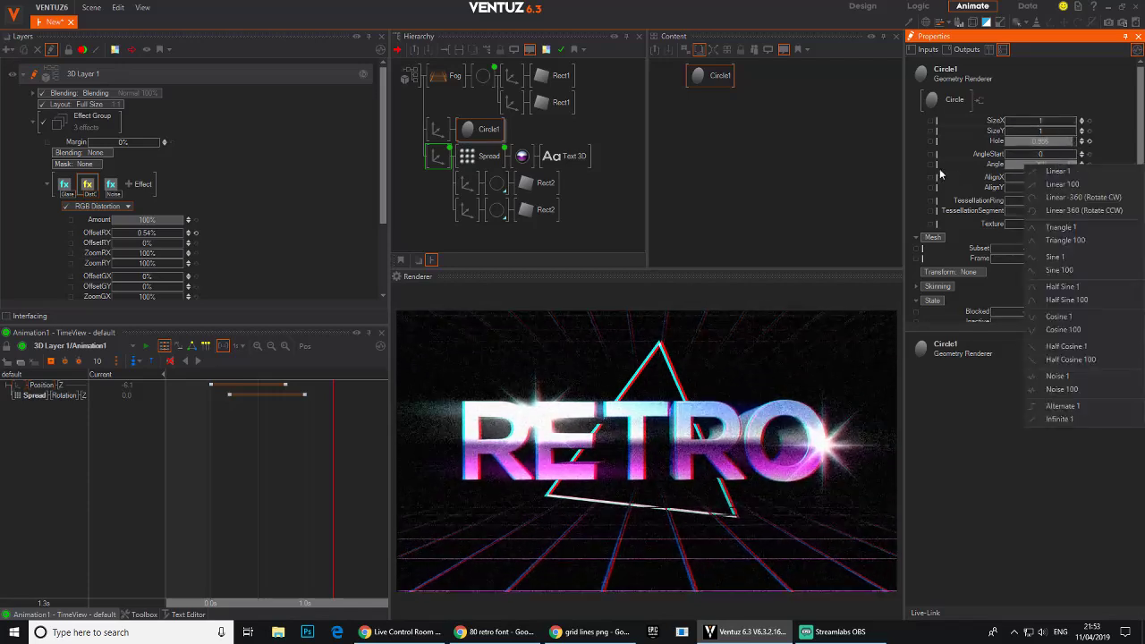
left_click(1114, 145)
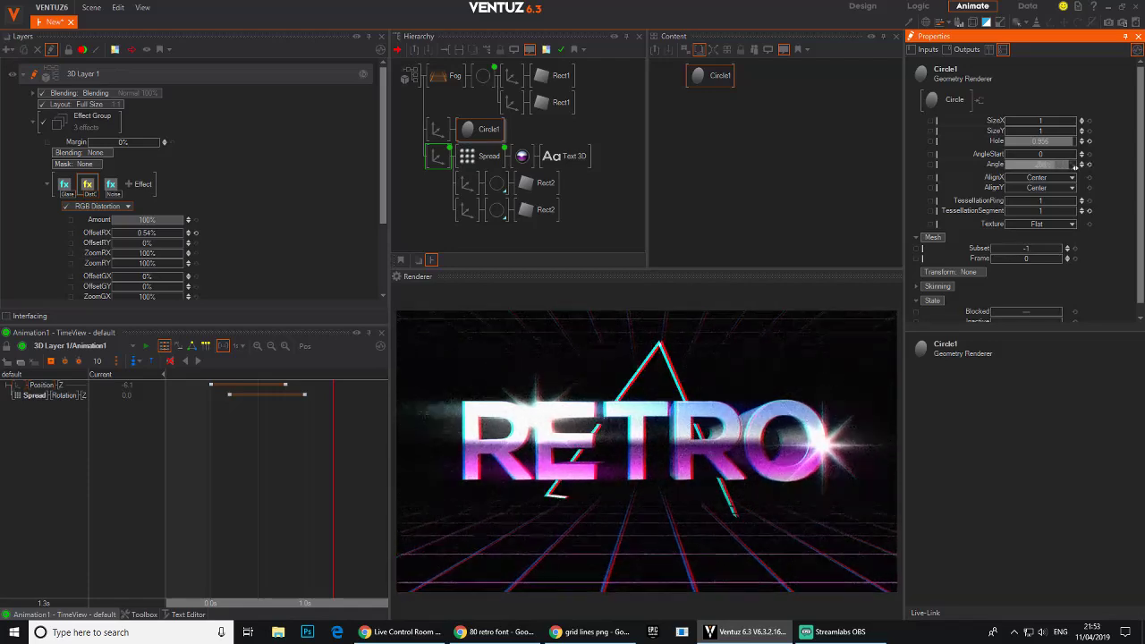
Step: Bring Circle1 alongside the title axis's content and bind its Angle to Animation1
left_click(484, 130)
left_click(439, 158, "ctrl")
left_click(717, 75)
left_click_drag(718, 75, 838, 188)
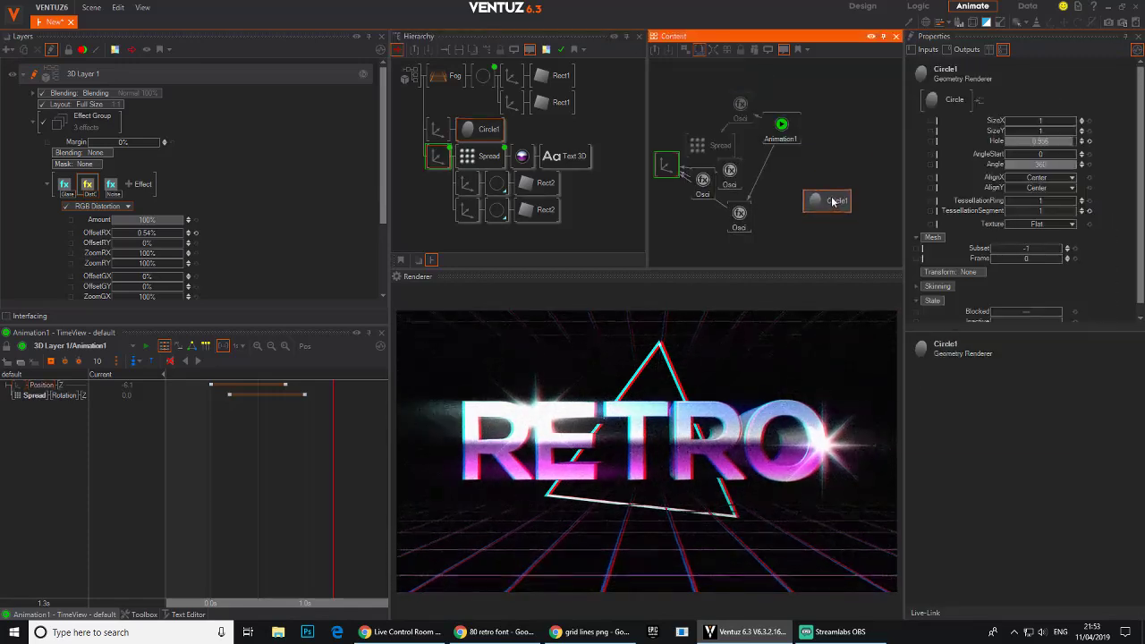
left_click_drag(1002, 169, 790, 130)
Step: Keyframe Circle1's Angle from 0 at 0.7s up to 360 at about 1.4s, and replay the animation from the start
left_click(790, 131)
left_click_drag(332, 478, 276, 474)
left_click(52, 361)
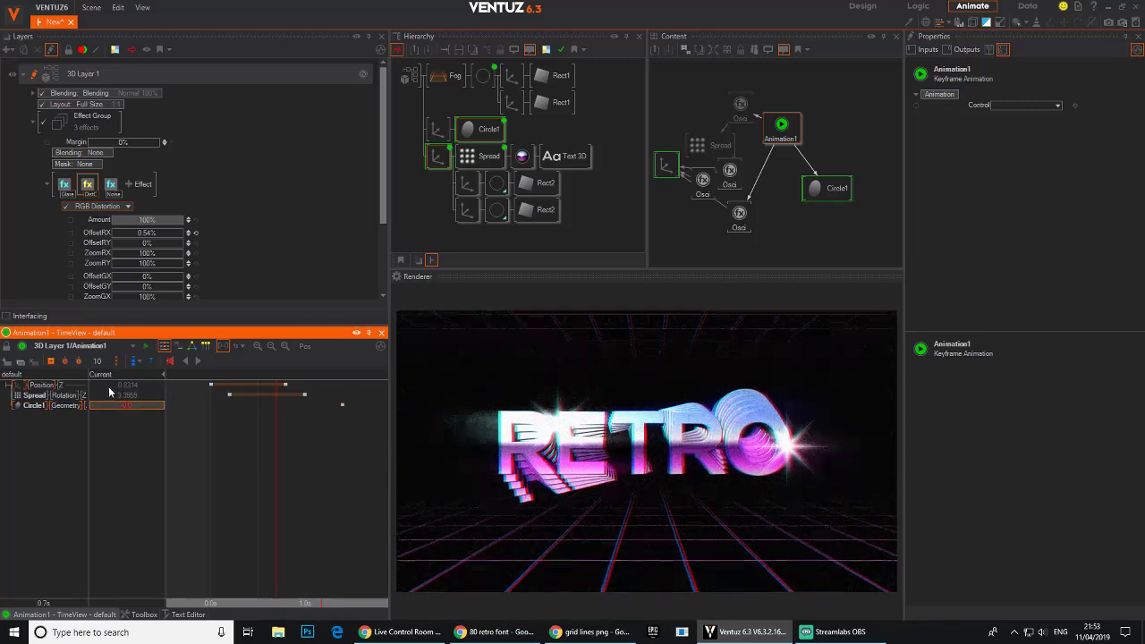
mouse_move(253, 471)
left_mouse_down()
mouse_move(250, 481)
mouse_move(309, 488)
mouse_move(361, 578)
mouse_move(286, 506)
mouse_move(345, 507)
left_mouse_up()
left_click_drag(238, 499, 211, 447)
left_click(196, 360)
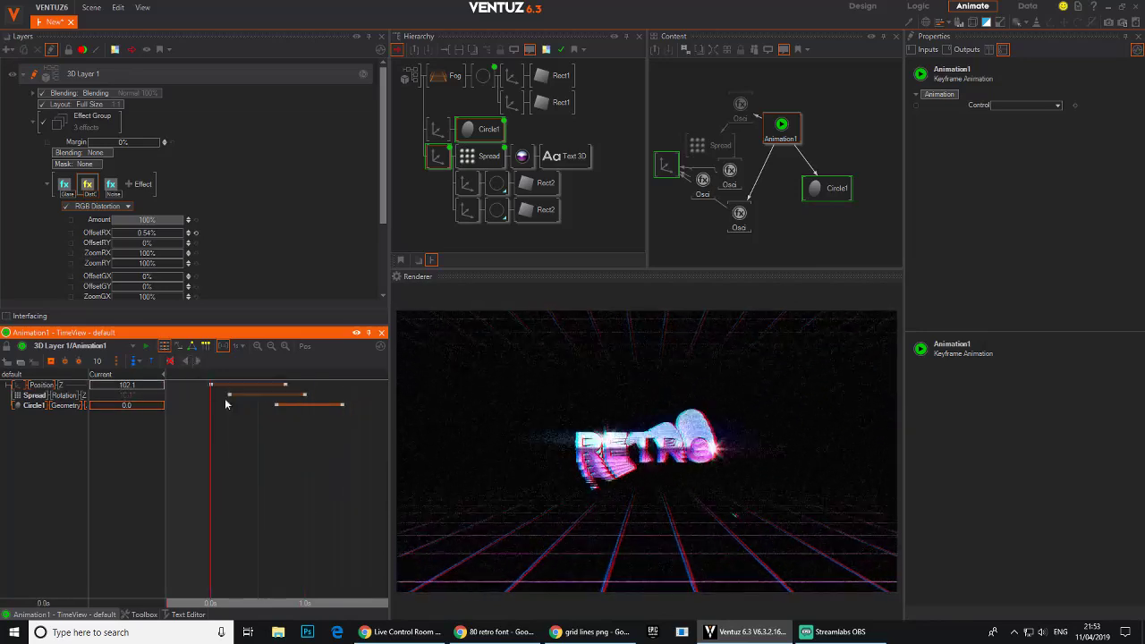
Step: Insert a Material in front of Circle1 and change its Base Color stage to Color (no Light)
double_click(588, 132)
left_click(589, 164)
double_click(465, 132)
left_click(503, 169)
left_click(461, 133)
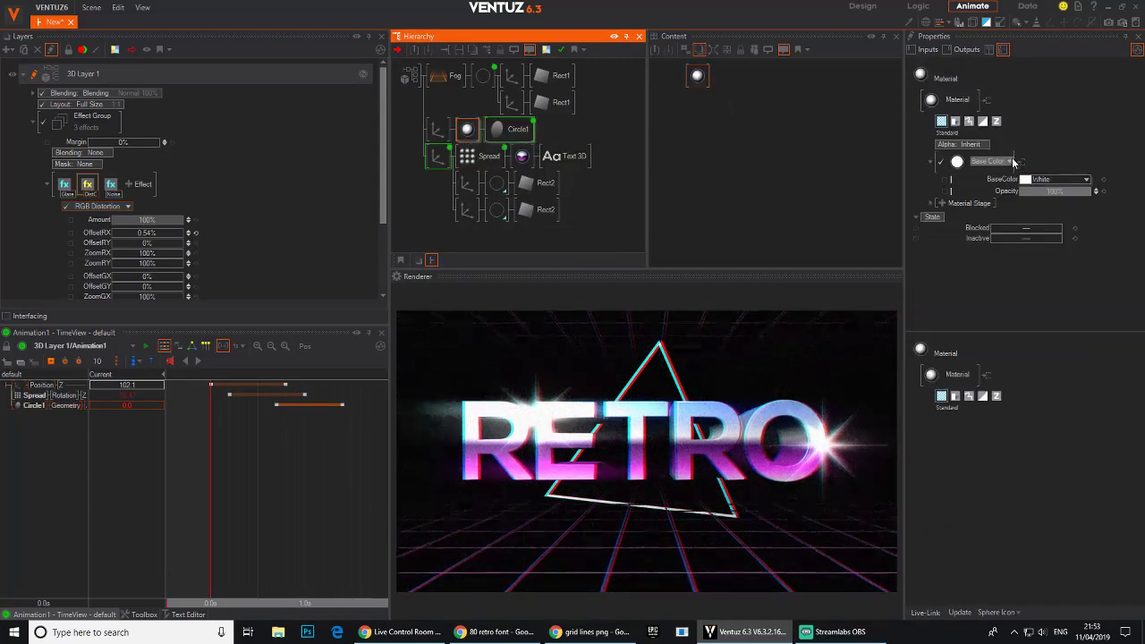
left_click(1000, 163)
left_click(972, 200)
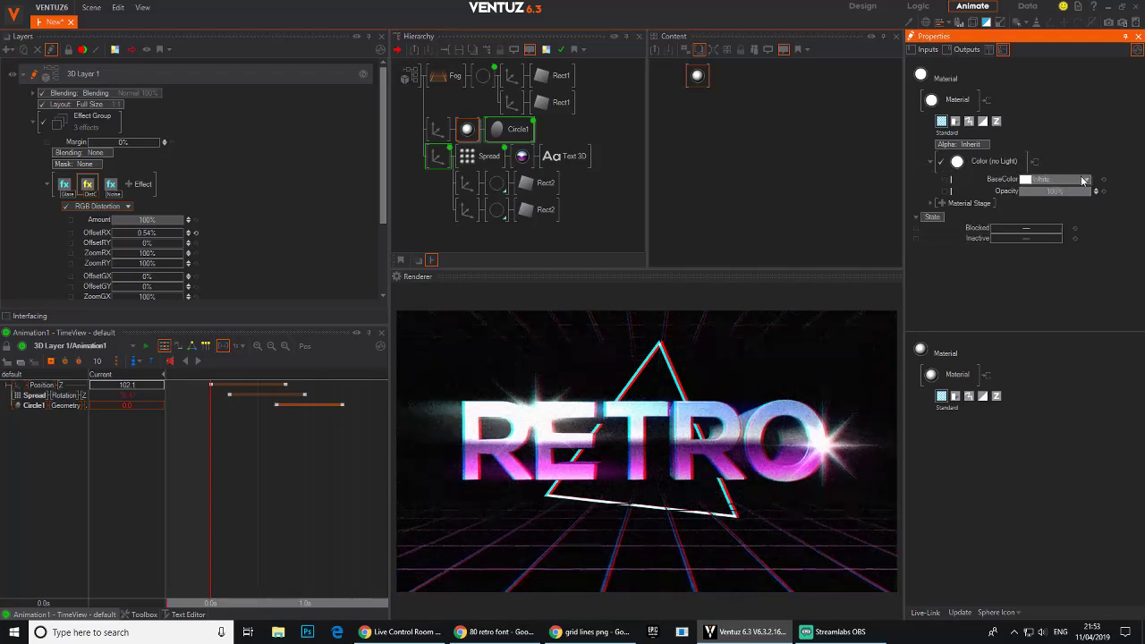
Step: Set the triangle material's BaseColor to orange (255, 105, 5)
left_click(1087, 180)
left_click_drag(1062, 217, 1092, 222)
left_click_drag(1007, 229, 981, 216)
left_click_drag(1089, 223, 1106, 217)
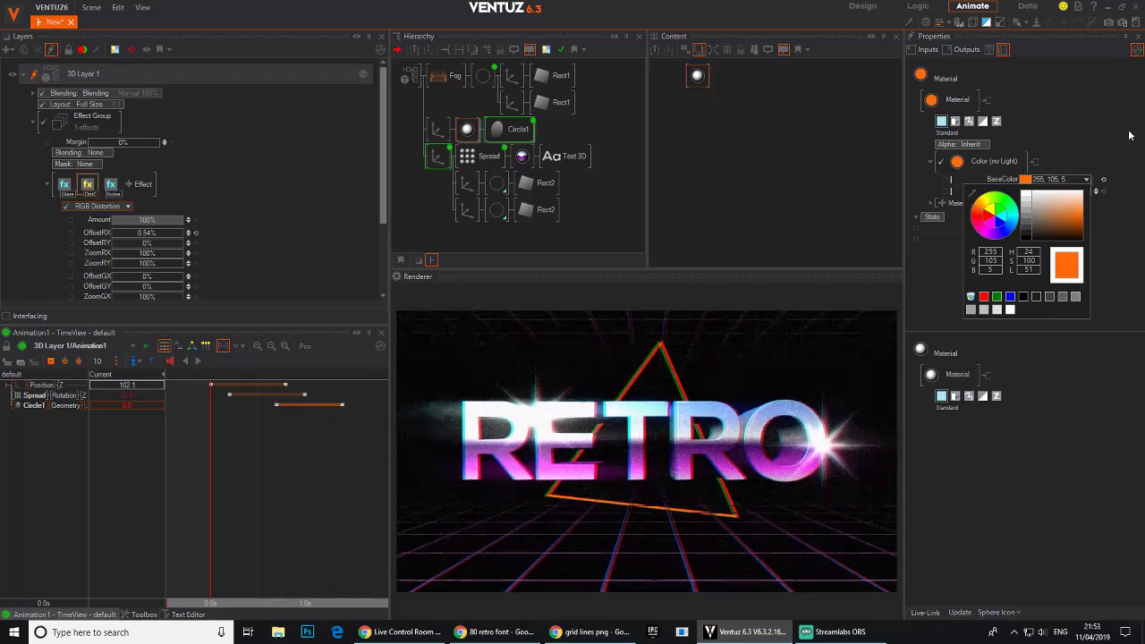
Step: Add a new Axis with a Circle geometry below the triangle's branch in the hierarchy
left_click(438, 130)
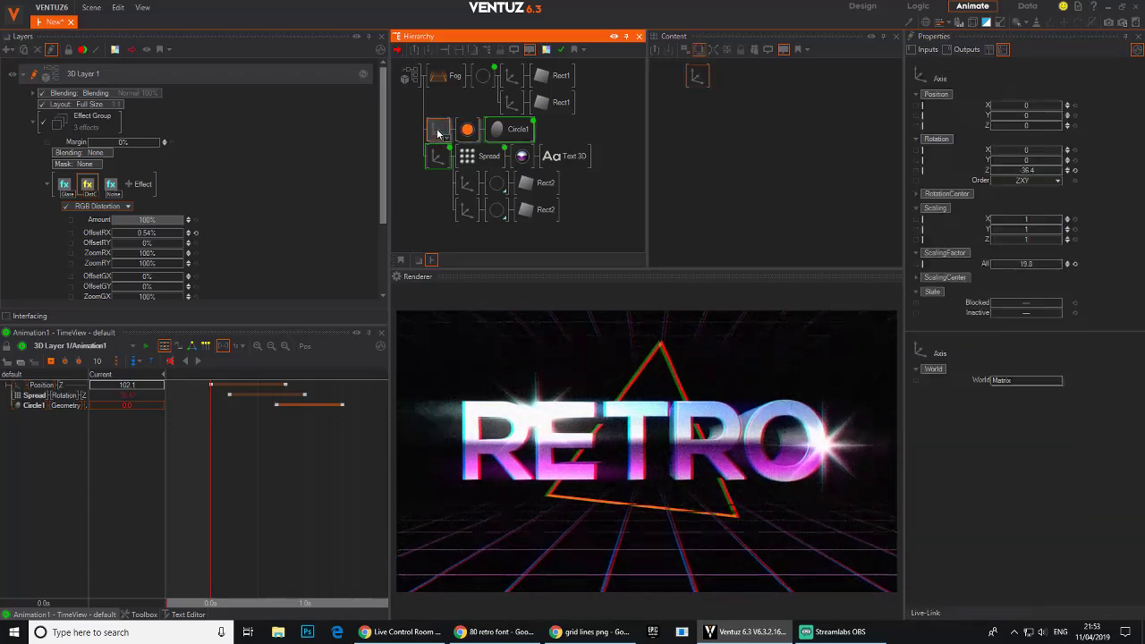
key("Tab")
type("ax")
left_click(442, 169)
left_click(437, 144)
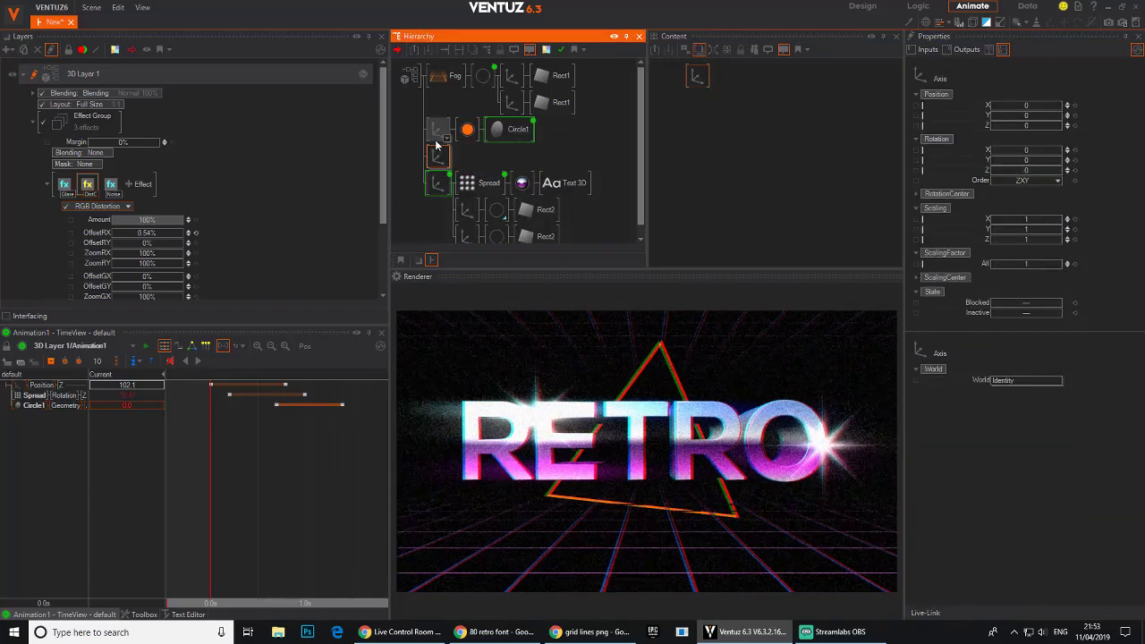
key("Tab")
type("ci")
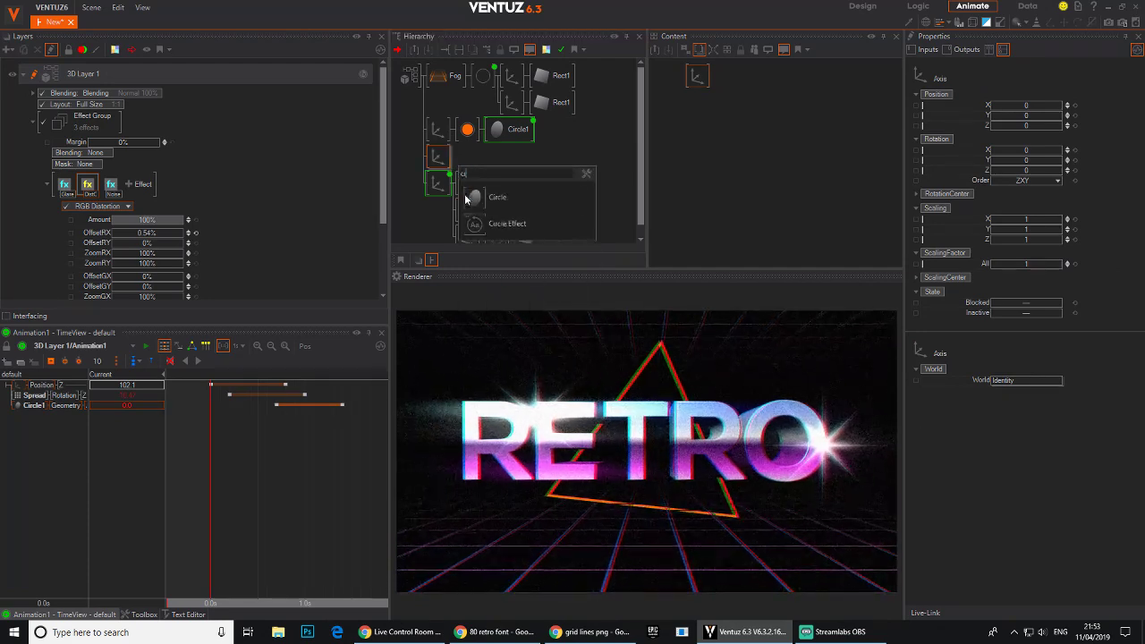
left_click(465, 196)
Step: Set the new circle axis's ScalingFactor to 15.6 and shift the circle along Position Z
left_click(426, 166)
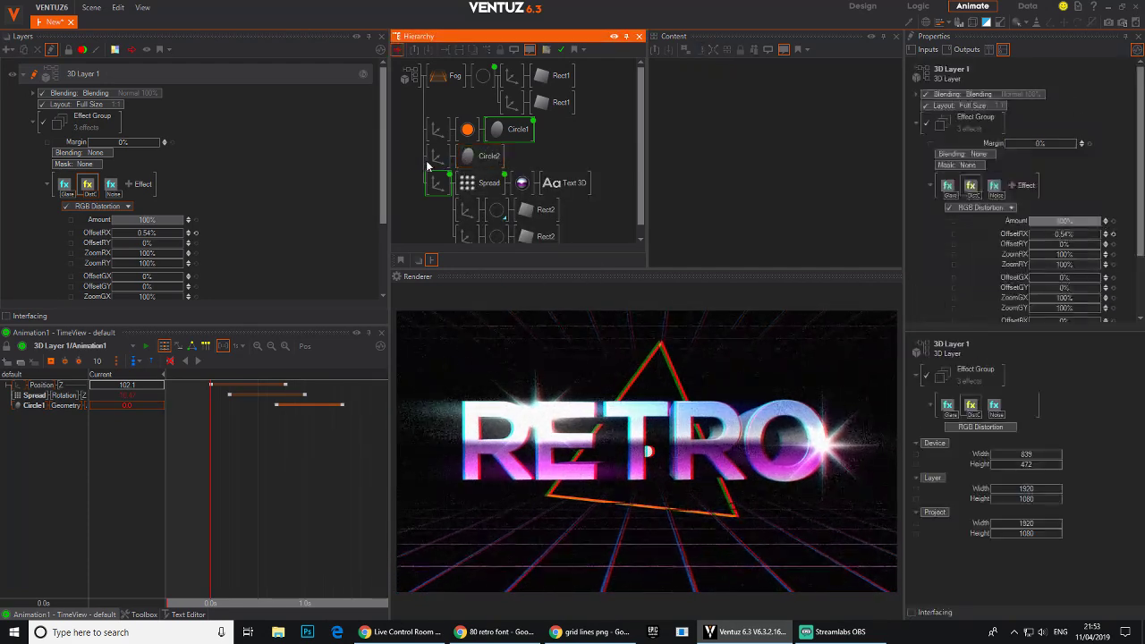
left_click(437, 156)
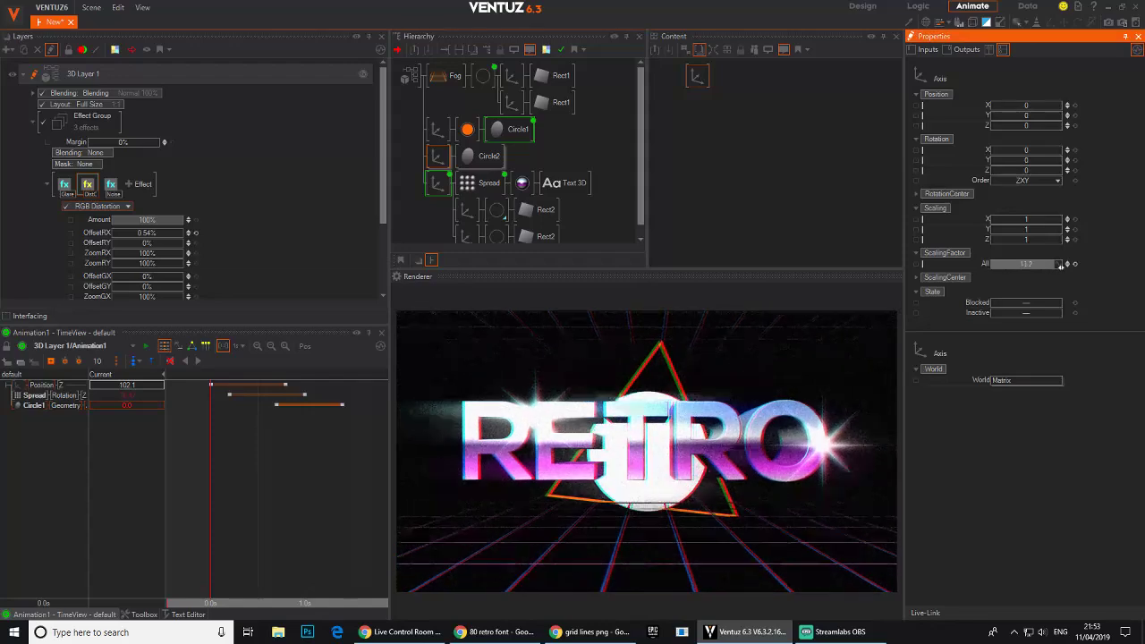
left_click_drag(1020, 126, 991, 126)
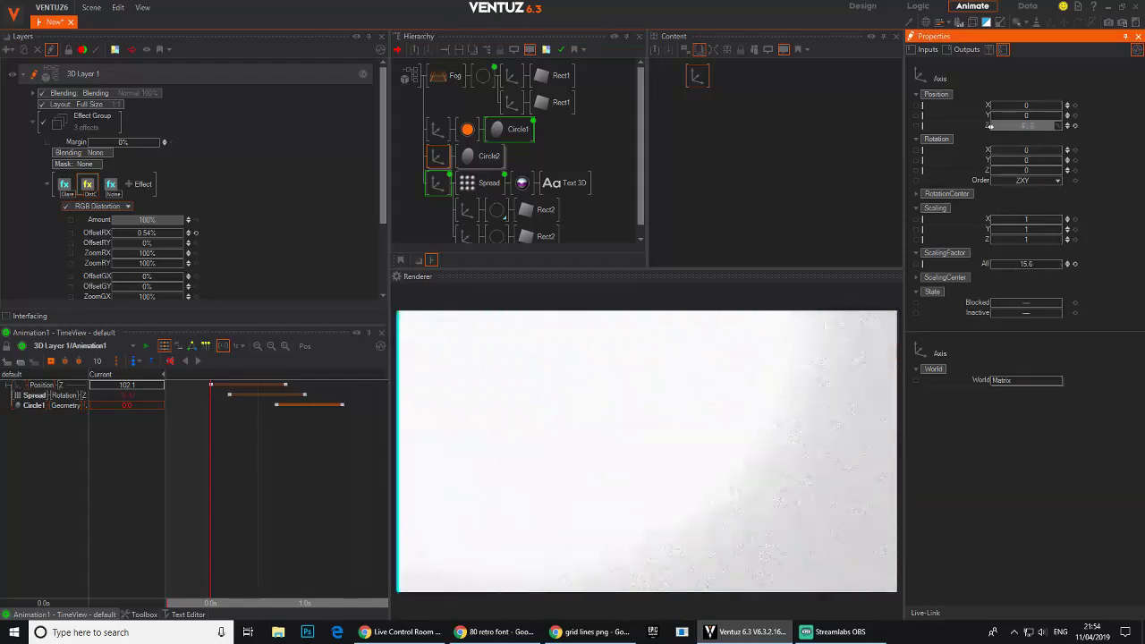
Step: Cut Circle2 down to a half circle by setting its Angle to 180
left_click(507, 130)
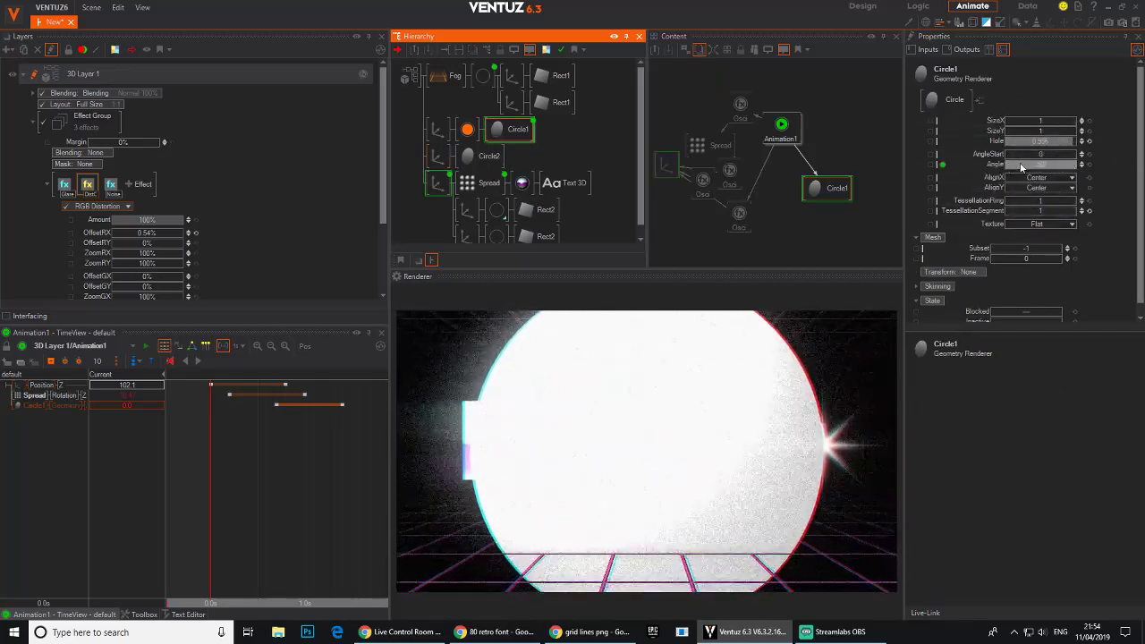
left_click(488, 156)
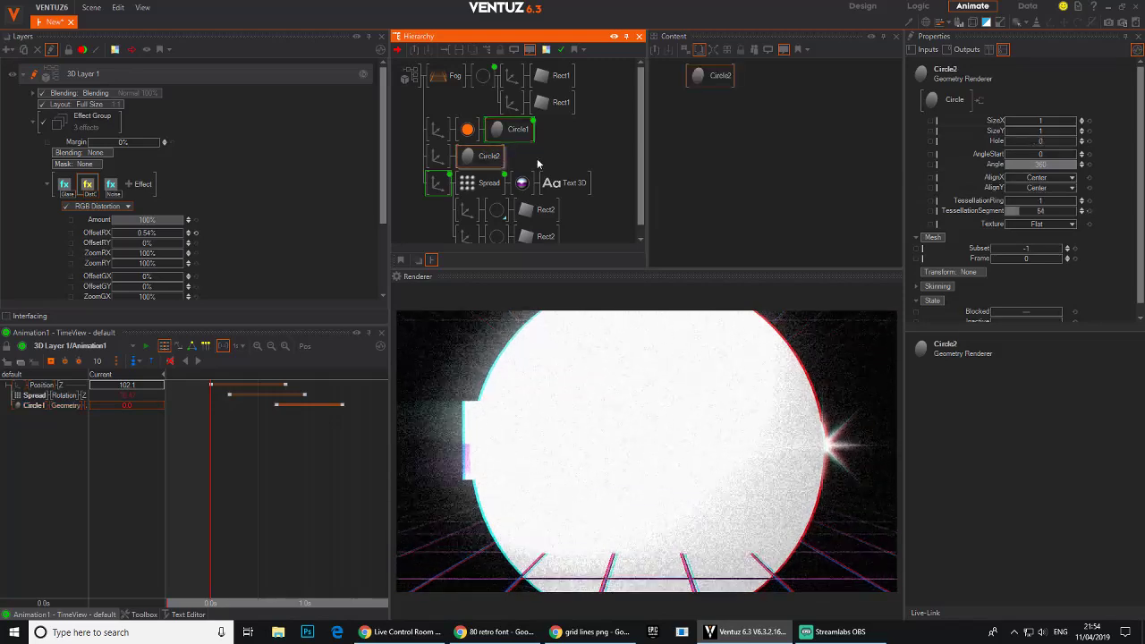
left_click_drag(711, 75, 716, 124)
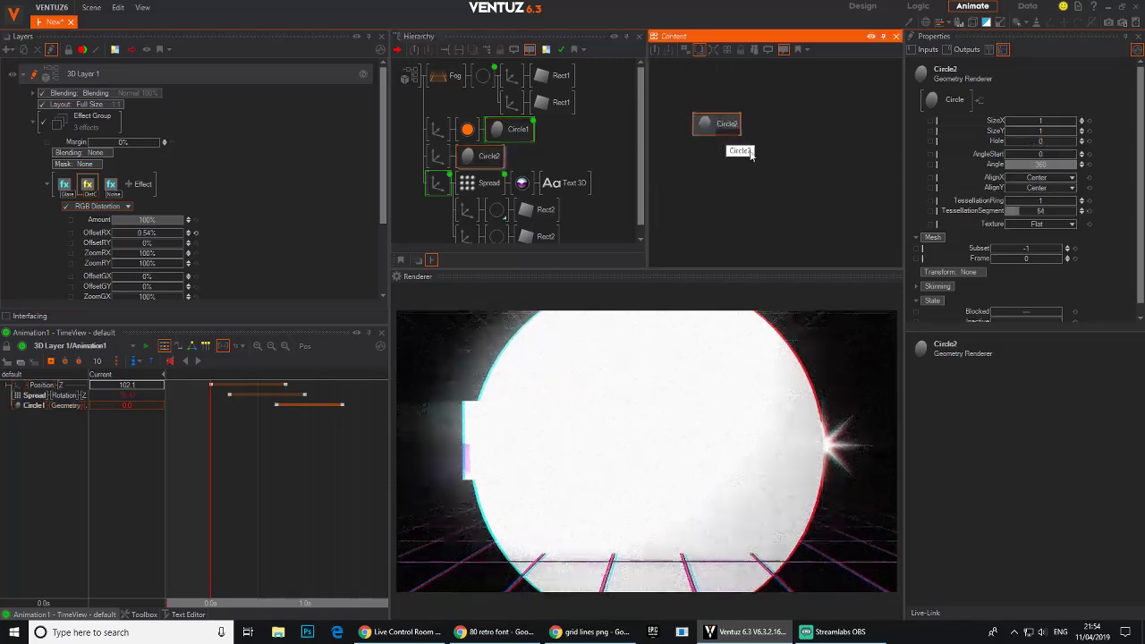
left_click(1040, 165)
key("Return")
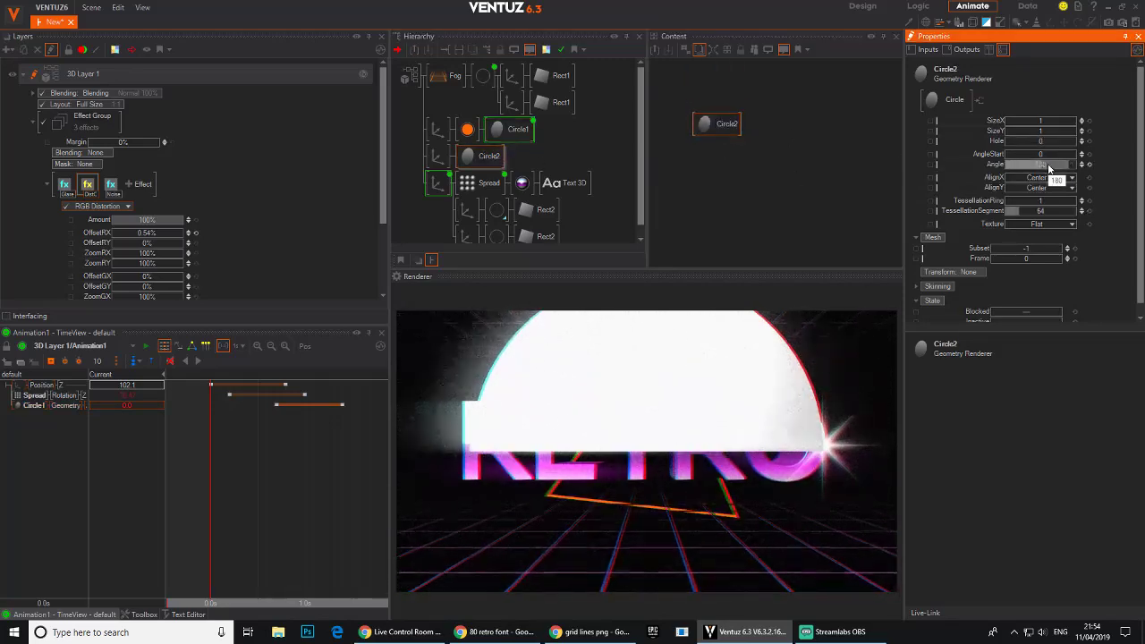
Step: Copy the triangle's orange material in front of Circle2
left_click(467, 162)
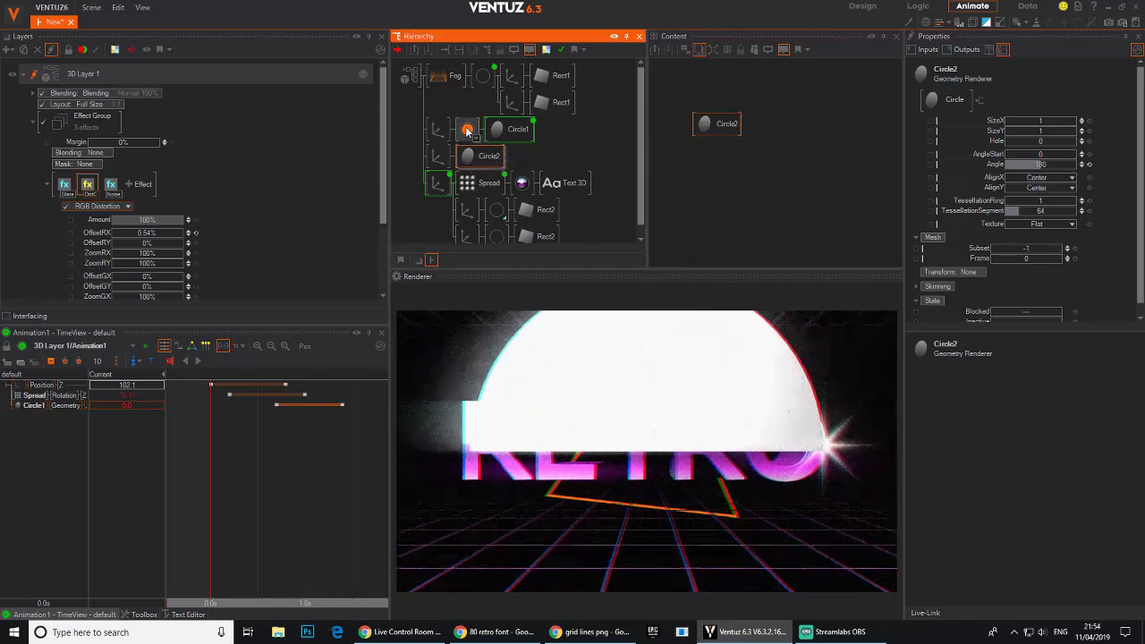
left_click(468, 131)
left_click_drag(468, 130, 462, 166, "ctrl")
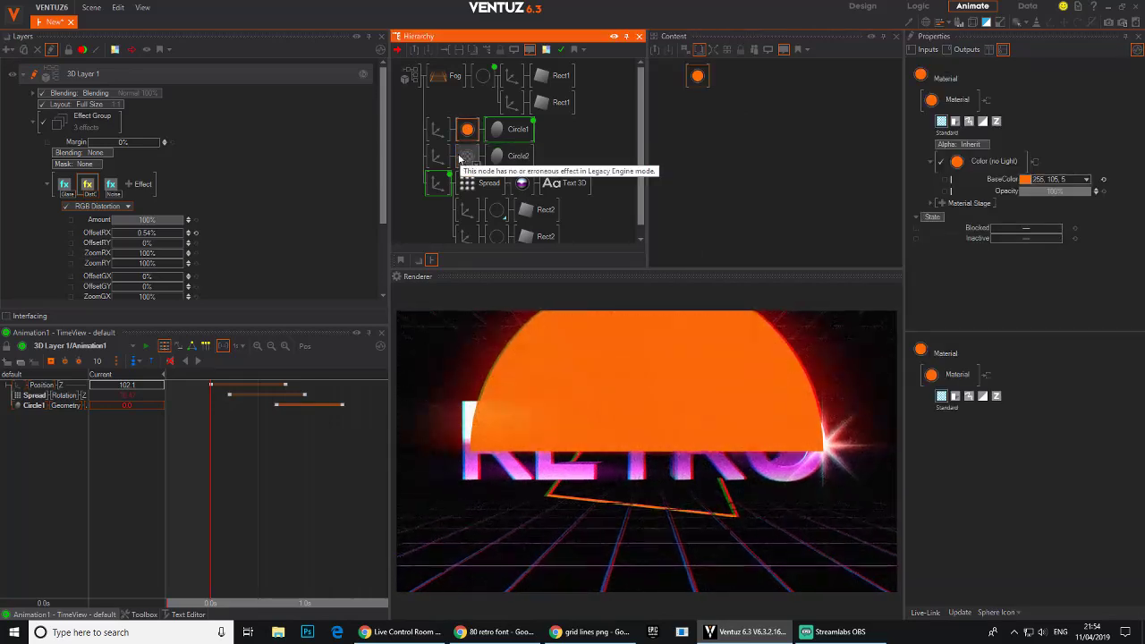
Step: Move the half circle's axis to Position Y -5.02 and Z 20.4, and scrub the animation to 1.5s
left_click(436, 156)
mouse_move(1025, 126)
left_mouse_down()
mouse_move(990, 126)
mouse_move(1061, 126)
mouse_move(1029, 125)
left_mouse_up()
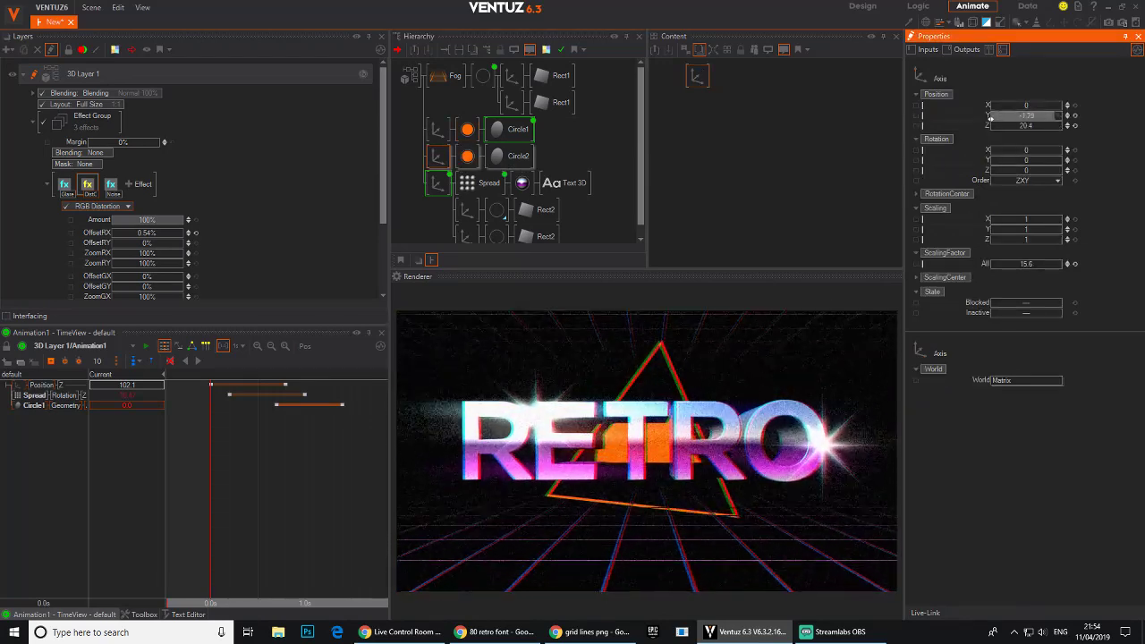
left_click_drag(1016, 117, 948, 209)
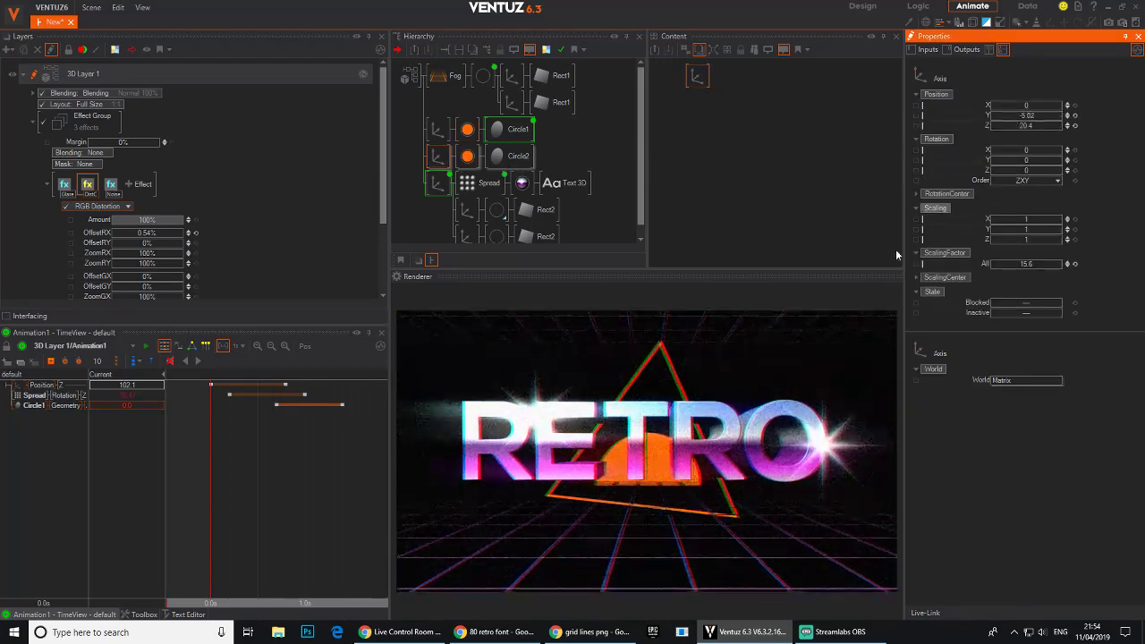
left_click_drag(309, 469, 343, 486)
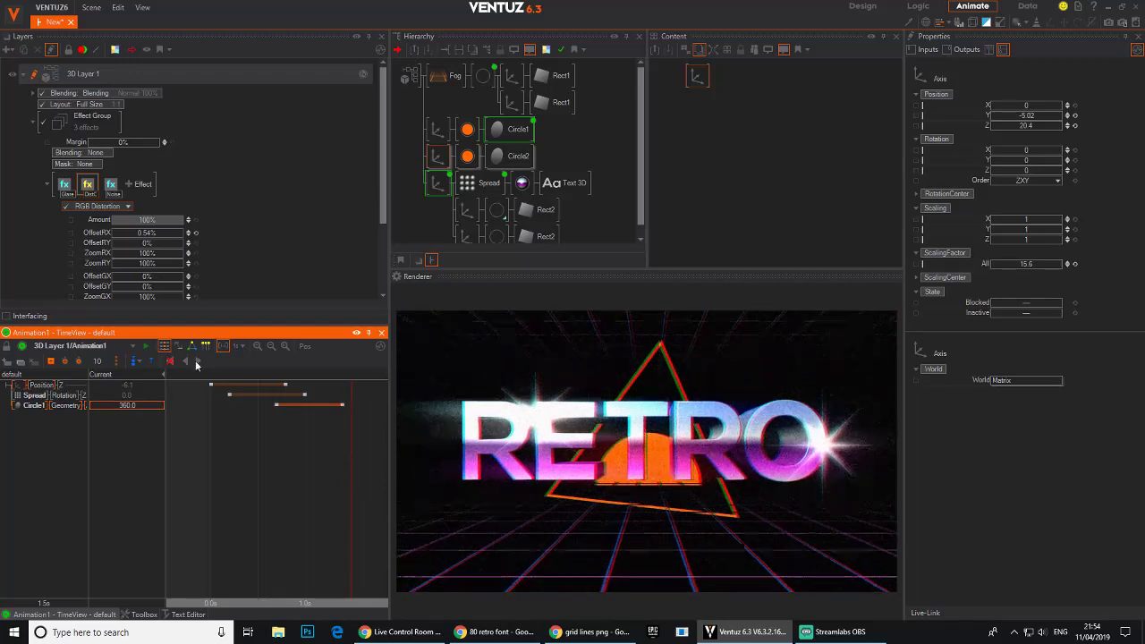
Step: Change the triangle material's BaseColor to white (255, 255, 255) and thin its outline by raising Hole to about 0.99
left_click(439, 131)
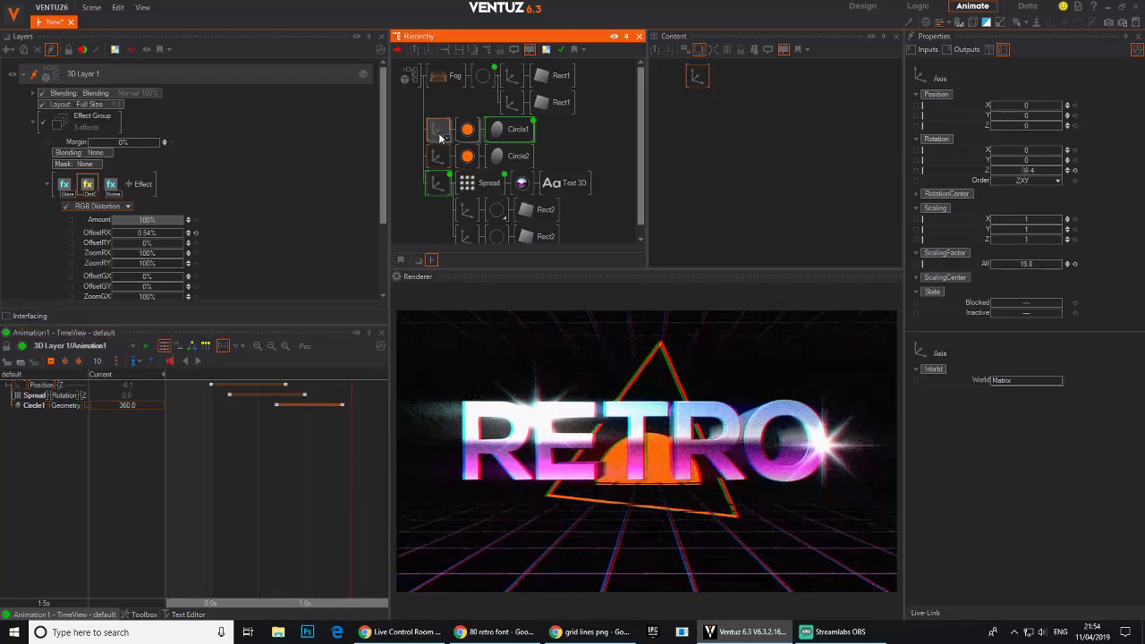
left_click(467, 129)
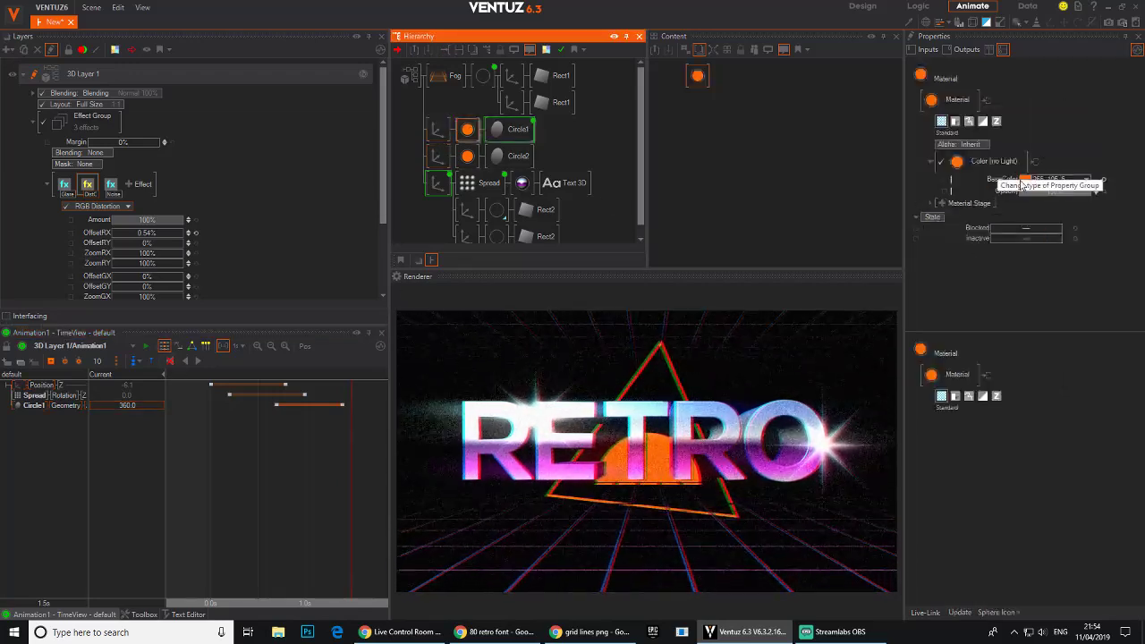
left_click(1090, 182)
left_click_drag(1056, 211, 1016, 184)
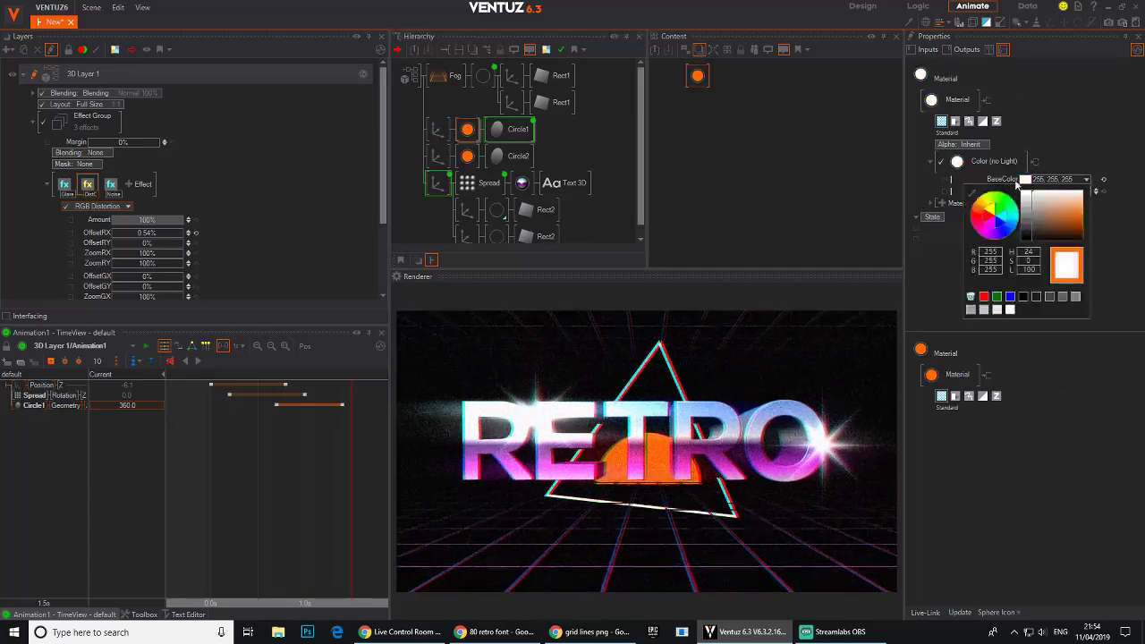
left_click(512, 129)
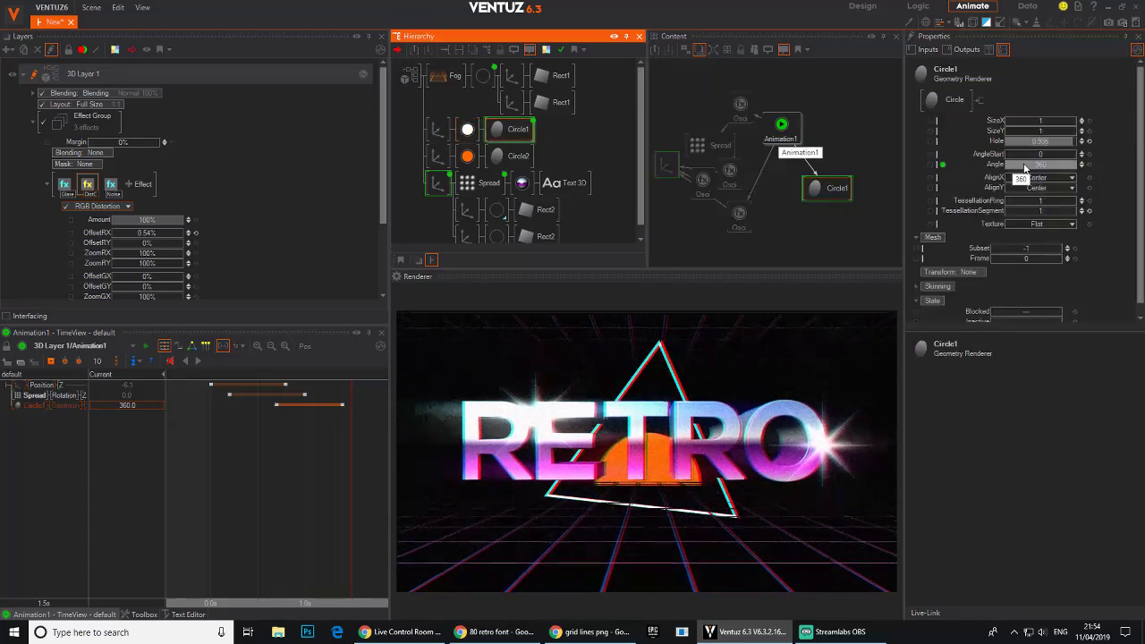
left_click(1064, 141)
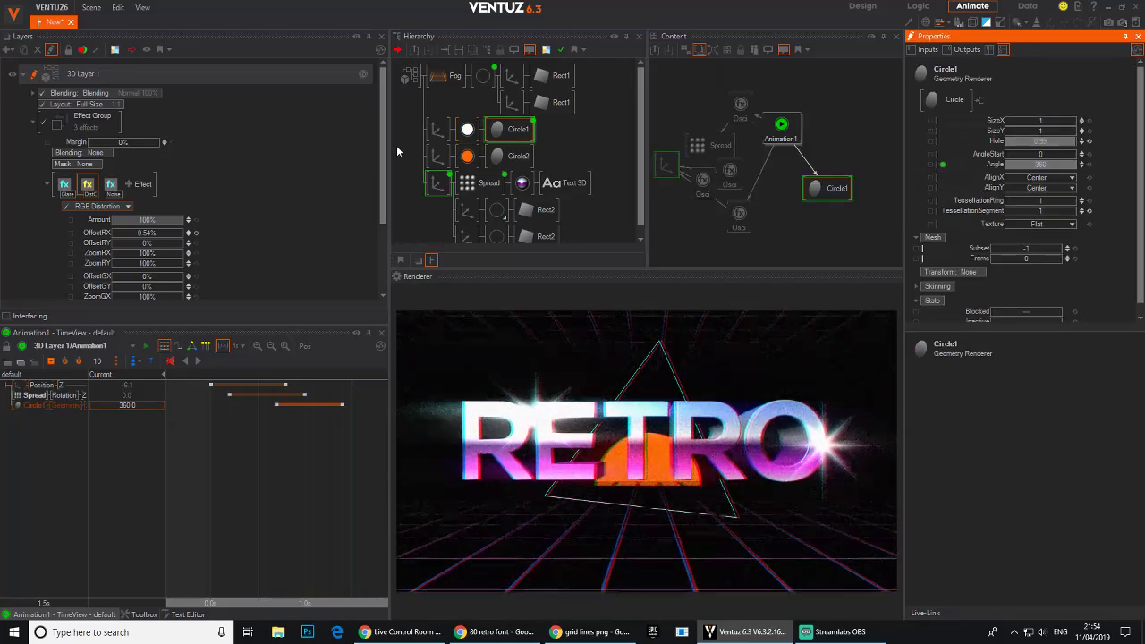
Step: Enlarge and rotate the triangle outline through its axis's scaling factor and Z rotation, and scrub the animation to 1.9s
left_click(438, 129)
left_click(1027, 266)
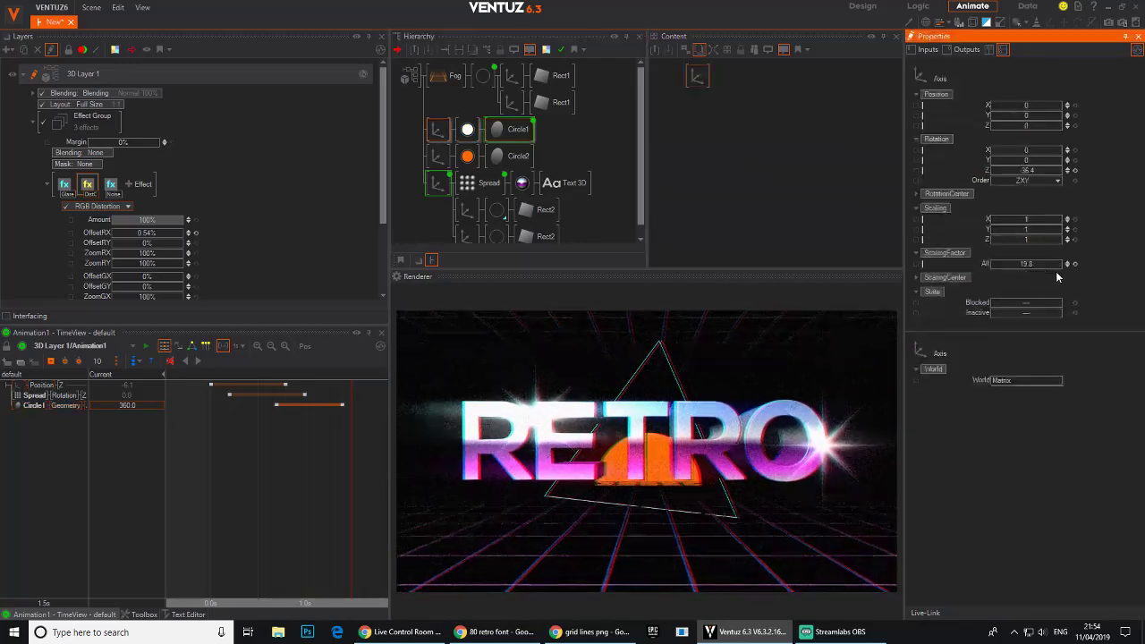
left_click_drag(1027, 265, 1069, 266)
mouse_move(1027, 151)
left_mouse_down()
mouse_move(1037, 151)
mouse_move(1030, 171)
mouse_move(1045, 171)
mouse_move(1027, 160)
left_mouse_up()
left_click_drag(256, 494, 391, 493)
Step: Add a Base + Alpha texture stage to the half circle's orange material and load the alphaglow_halfsharp.png image into it
left_click(467, 156)
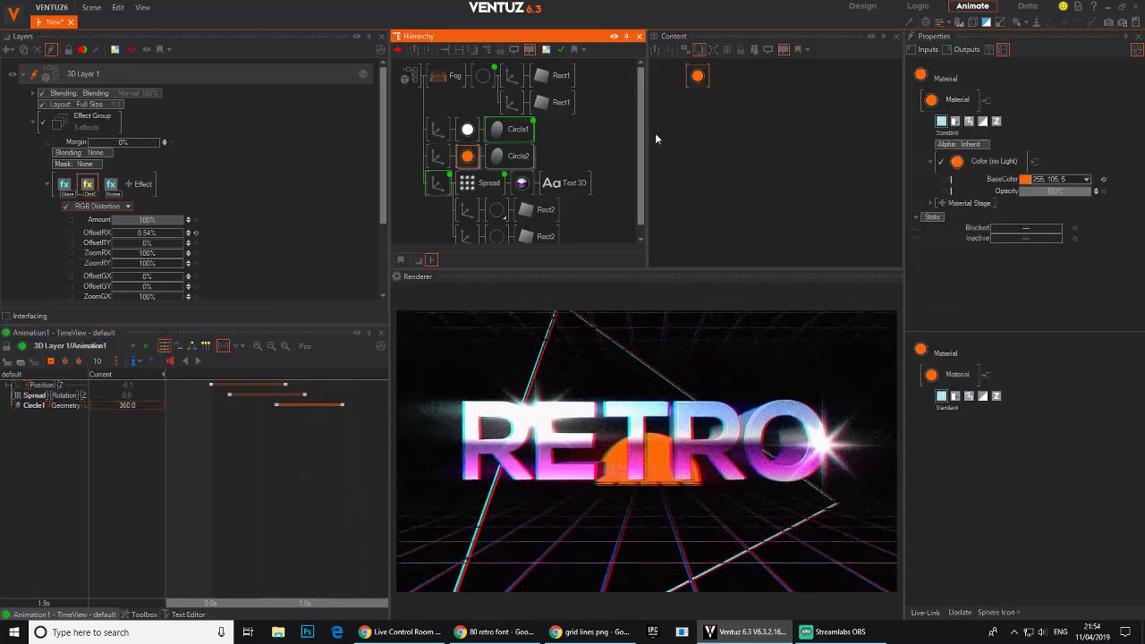
left_click(697, 76)
left_click(465, 157)
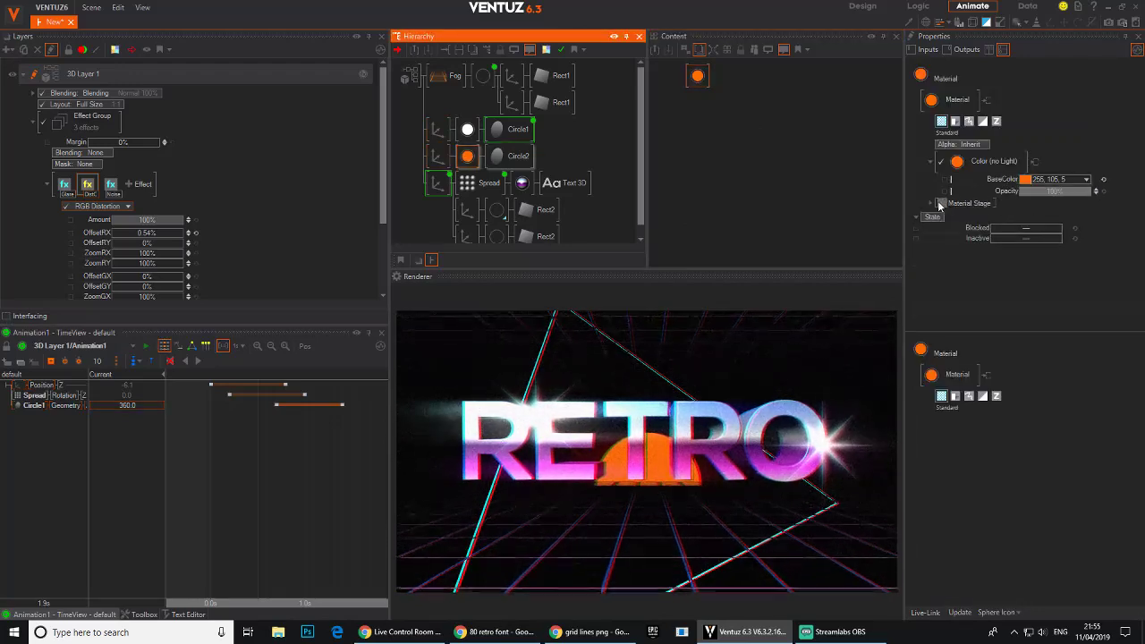
left_click(941, 203)
mouse_move(930, 206)
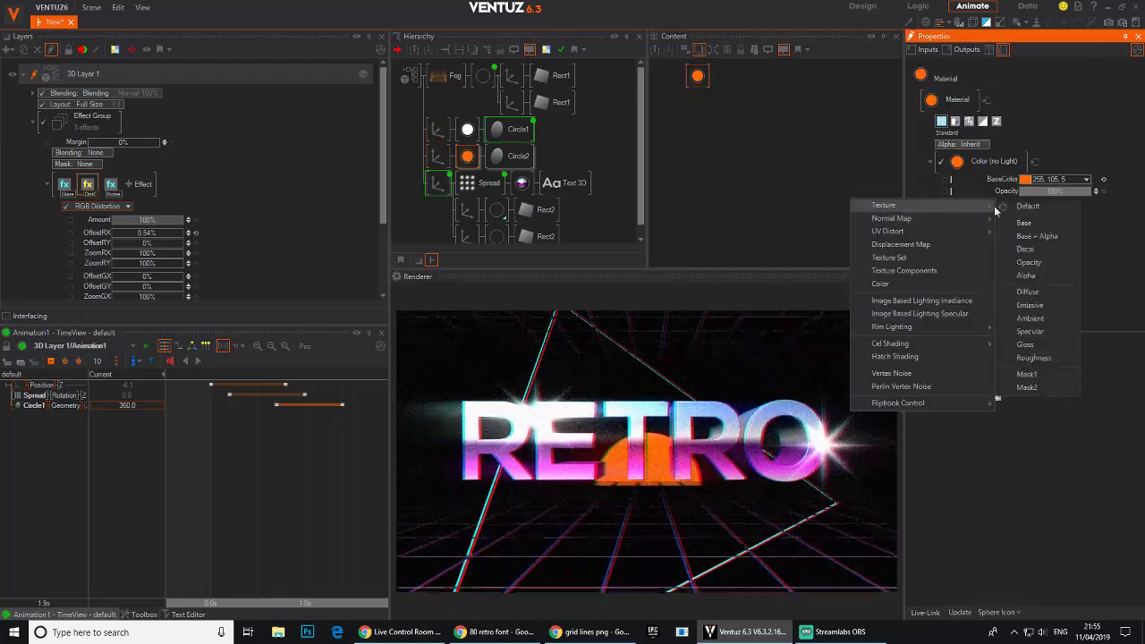
left_click(1048, 238)
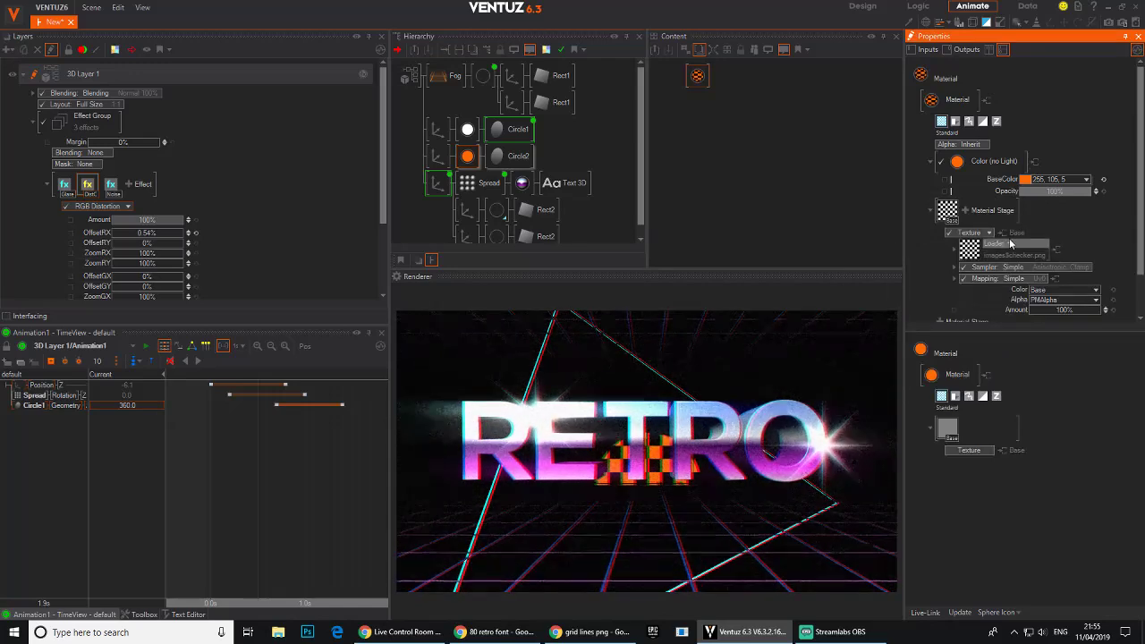
left_click(997, 244)
mouse_move(1009, 258)
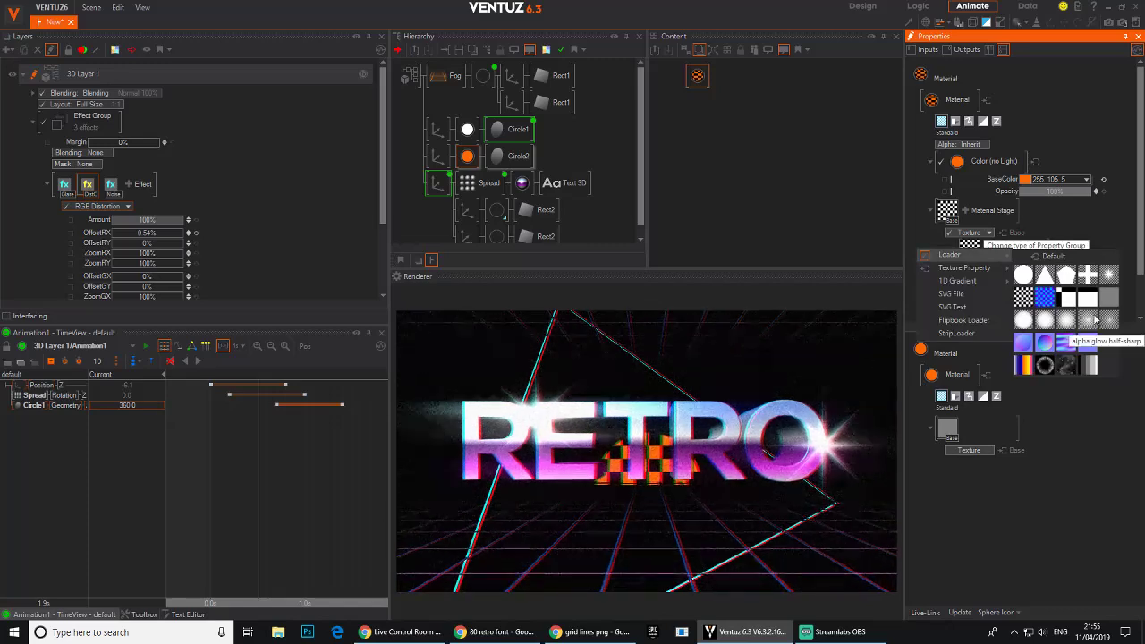
left_click(1068, 322)
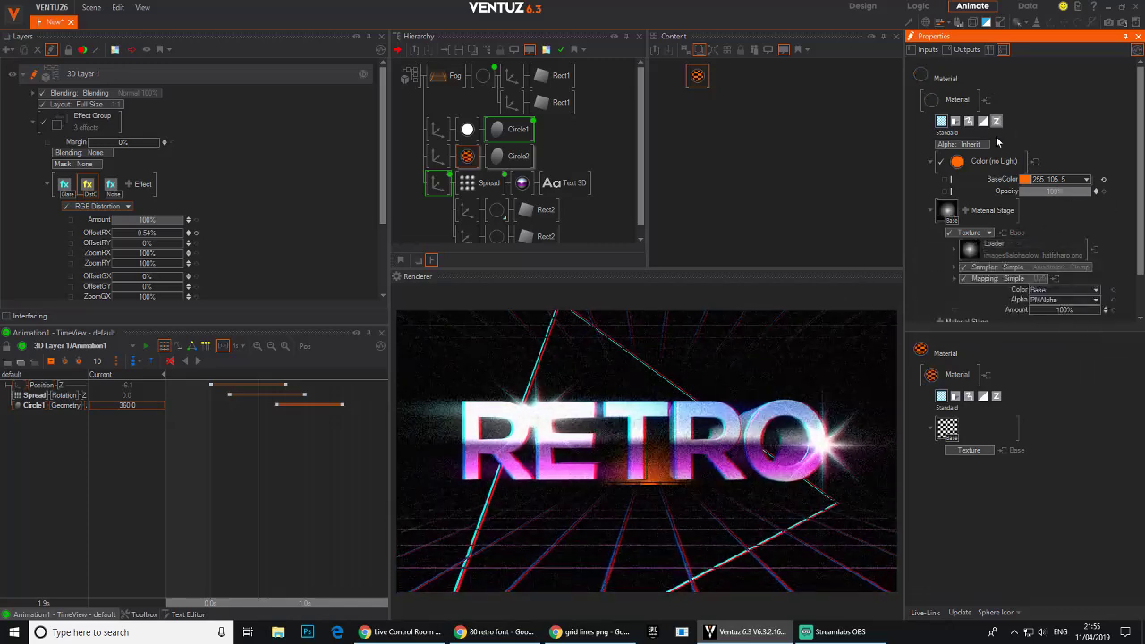
Step: Switch the glow texture's mapping to 2D Mapping UV0 with PositionY 0.26, ScalingX 5.56 and ScalingY -0.211
scroll(1056, 206, "down", 2)
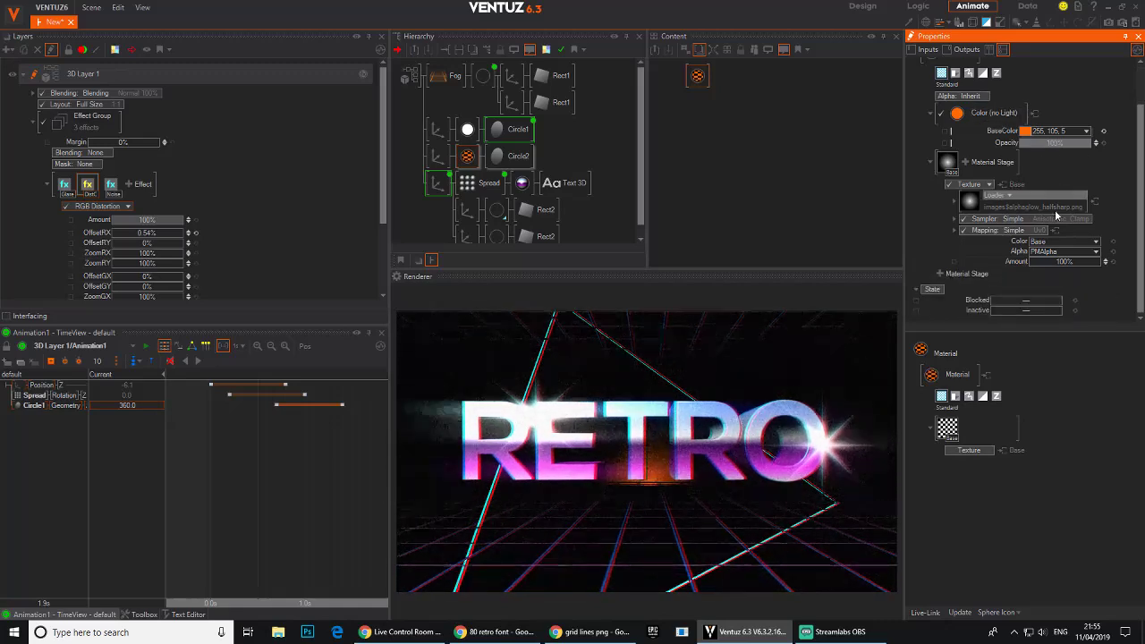
left_click(1013, 230)
mouse_move(1020, 255)
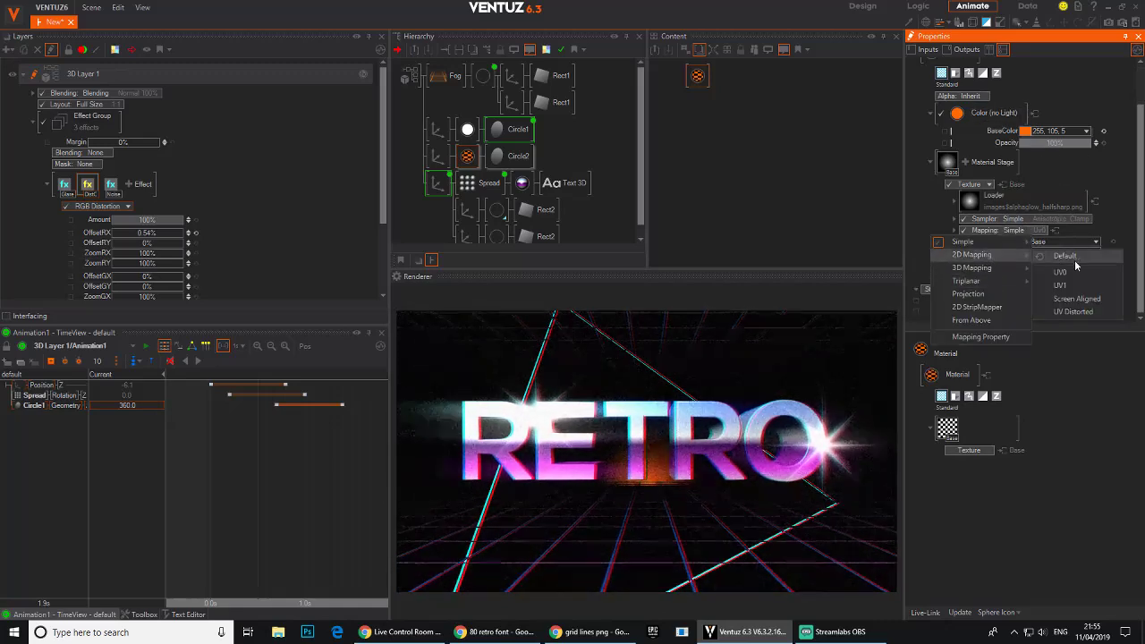
left_click(1072, 273)
scroll(1077, 209, "down", 3)
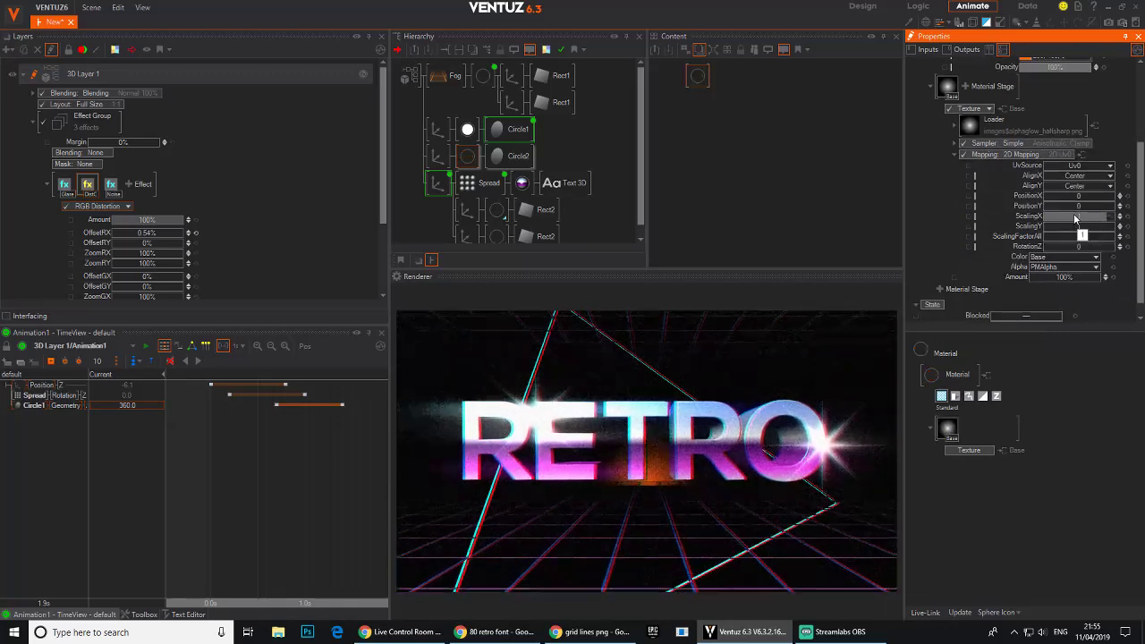
left_click_drag(1113, 216, 1115, 216)
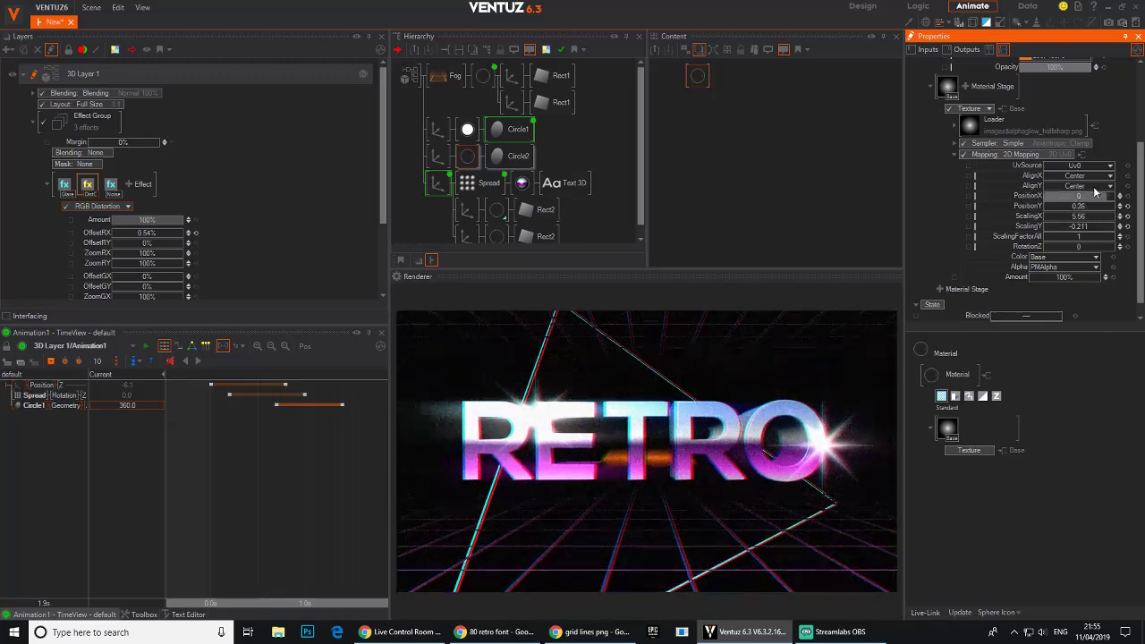
Step: Repeat the glow texture as sun stripes with a Simple Wrap sampler and ScalingY -0.041, and scrub the animation to 1.8s
left_click(1032, 146)
mouse_move(1002, 157)
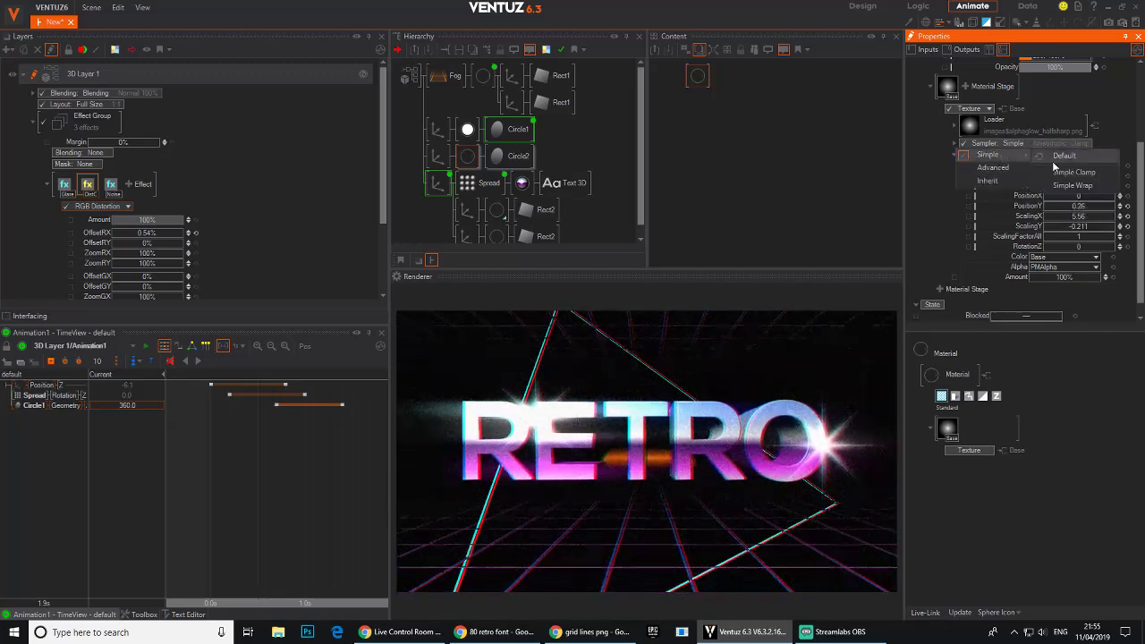
left_click(1073, 185)
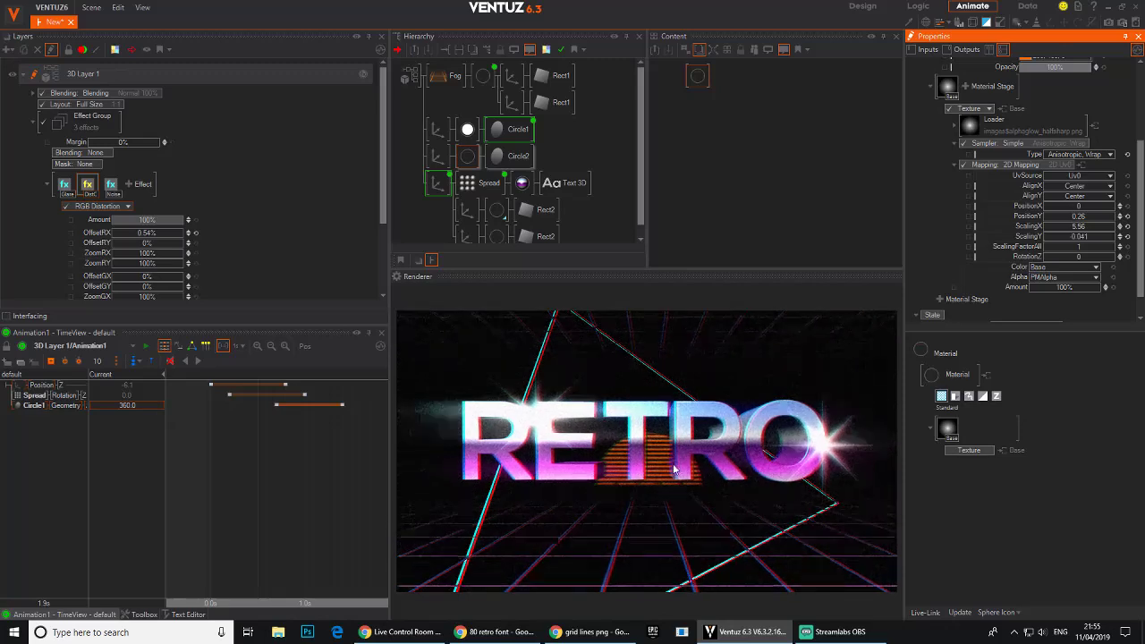
left_click_drag(353, 469, 383, 465)
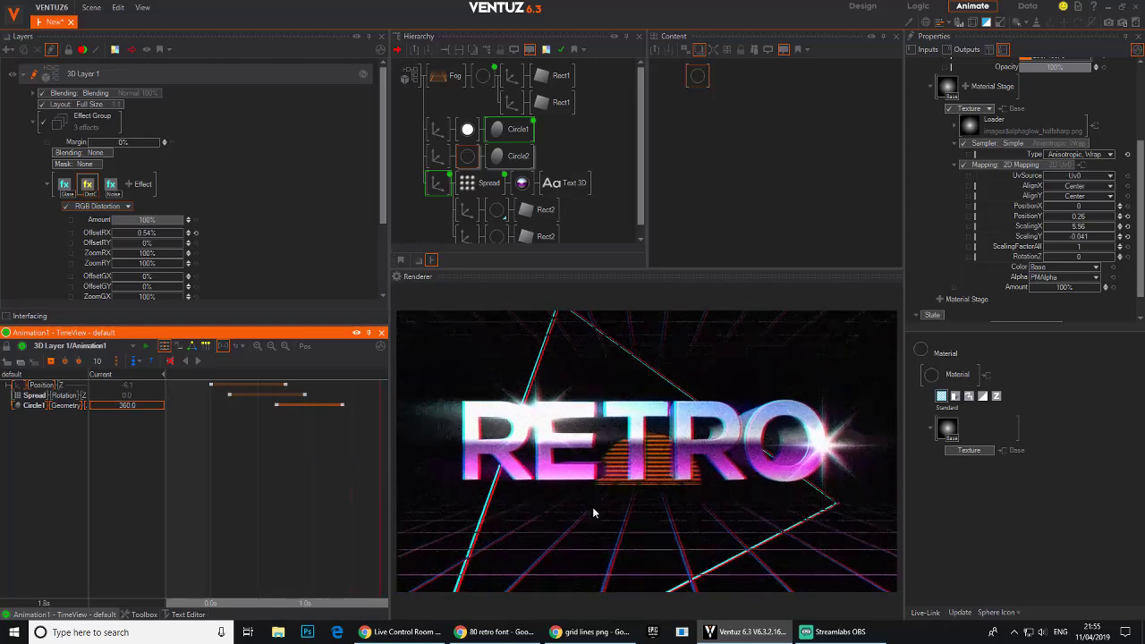
Step: Cut the Fog node with its two grid rectangles out of 3D Layer 1
left_click(422, 112)
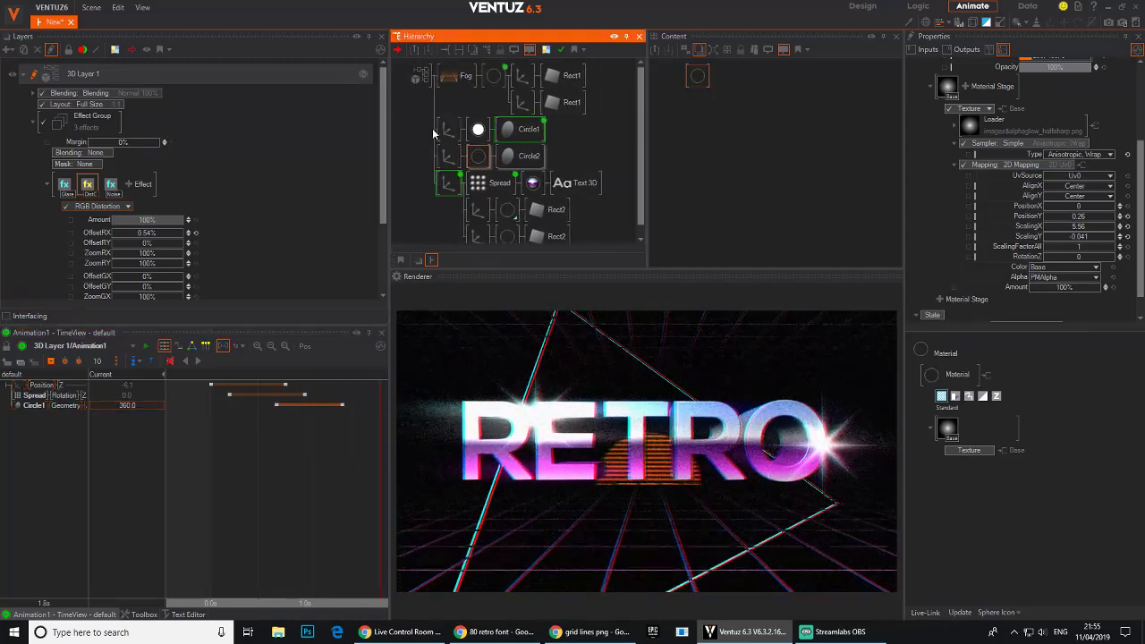
left_click(445, 79)
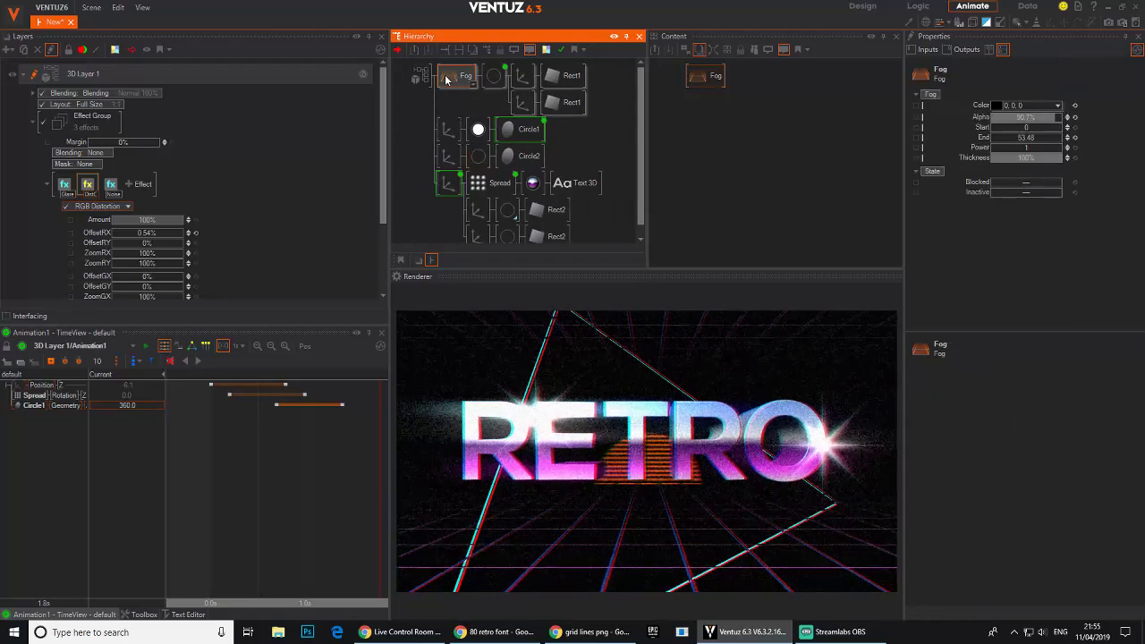
key("Delete")
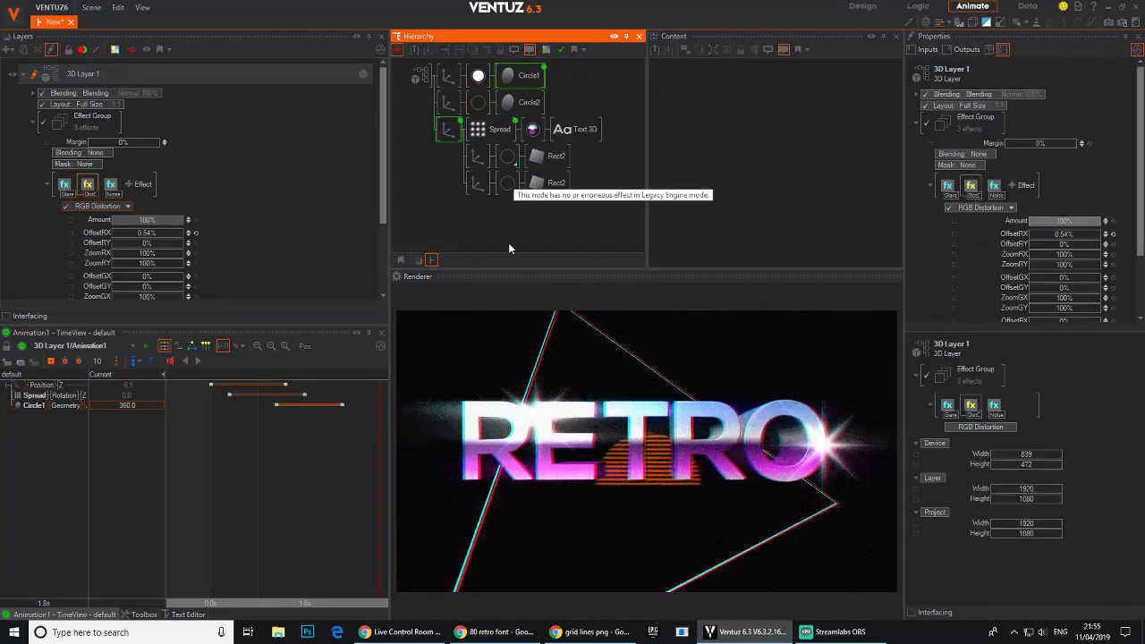
Step: Create a new 3D layer, place it above 3D Layer 1 in the layer order and open it for editing
left_click(25, 77)
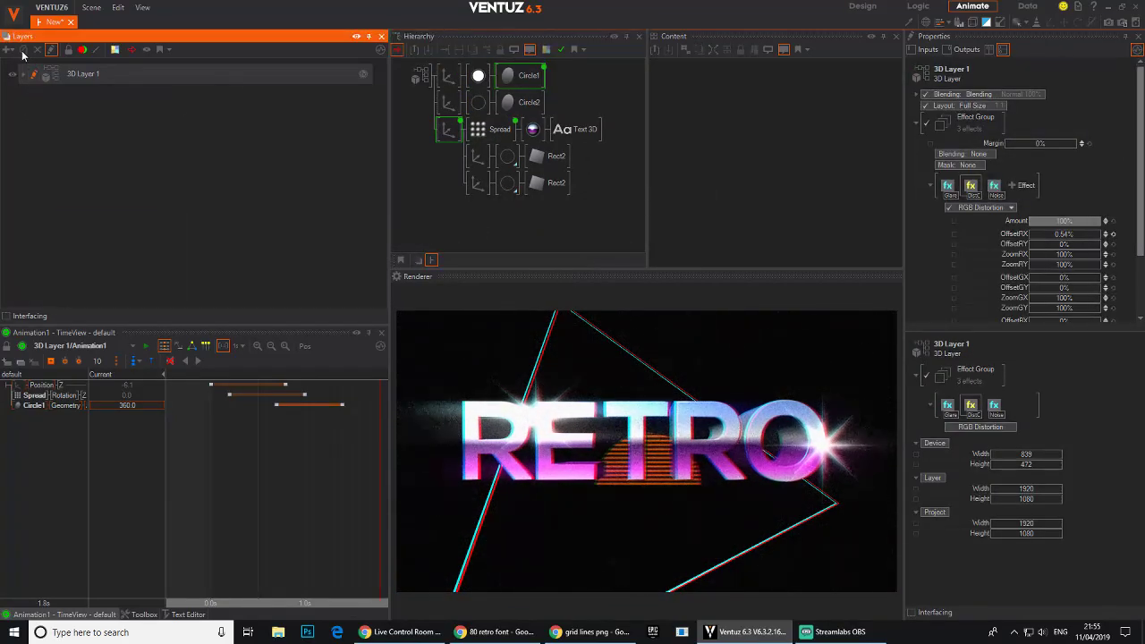
left_click(11, 50)
mouse_move(65, 107)
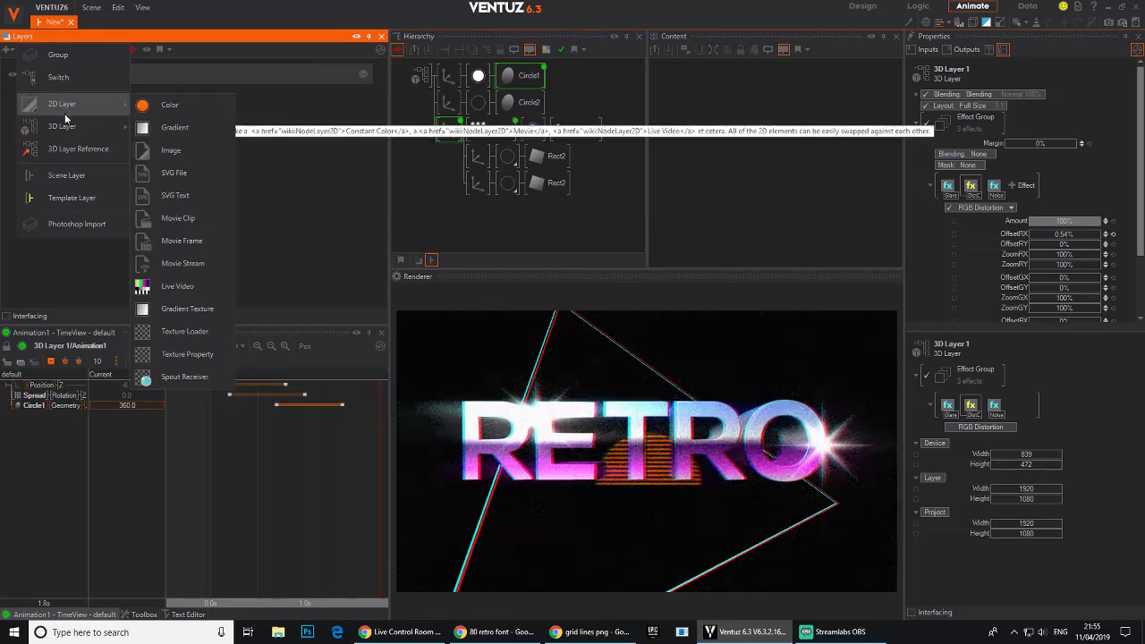
left_click(152, 126)
left_click_drag(97, 95, 93, 67)
left_click(36, 75)
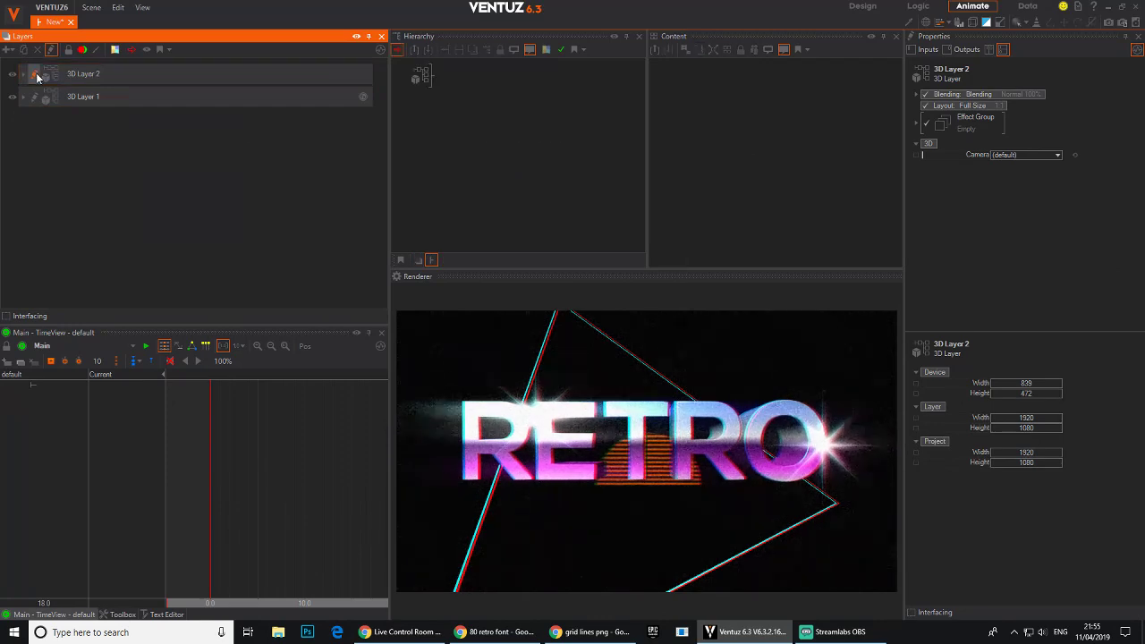
Step: Paste the Fog node with both grid rectangles into 3D Layer 2's hierarchy
left_click(483, 102)
key("ctrl+v")
left_click(470, 109)
left_click(437, 73)
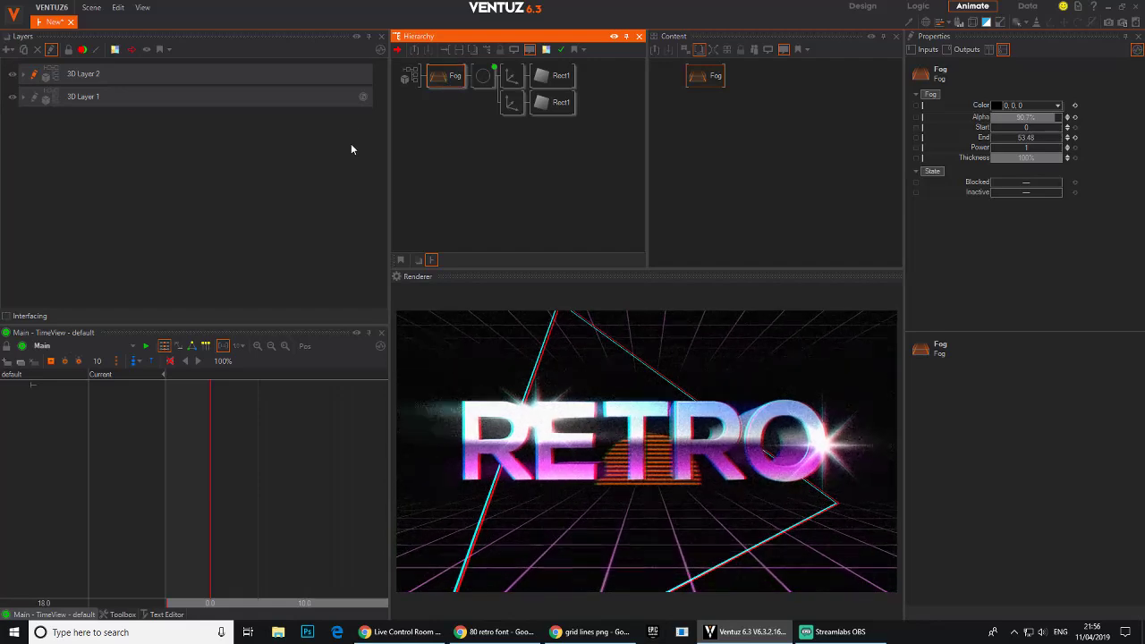
Step: Enable Bloom on 3D Layer 2's root with Threshold 0 and Diameter 5.4
left_click(411, 78)
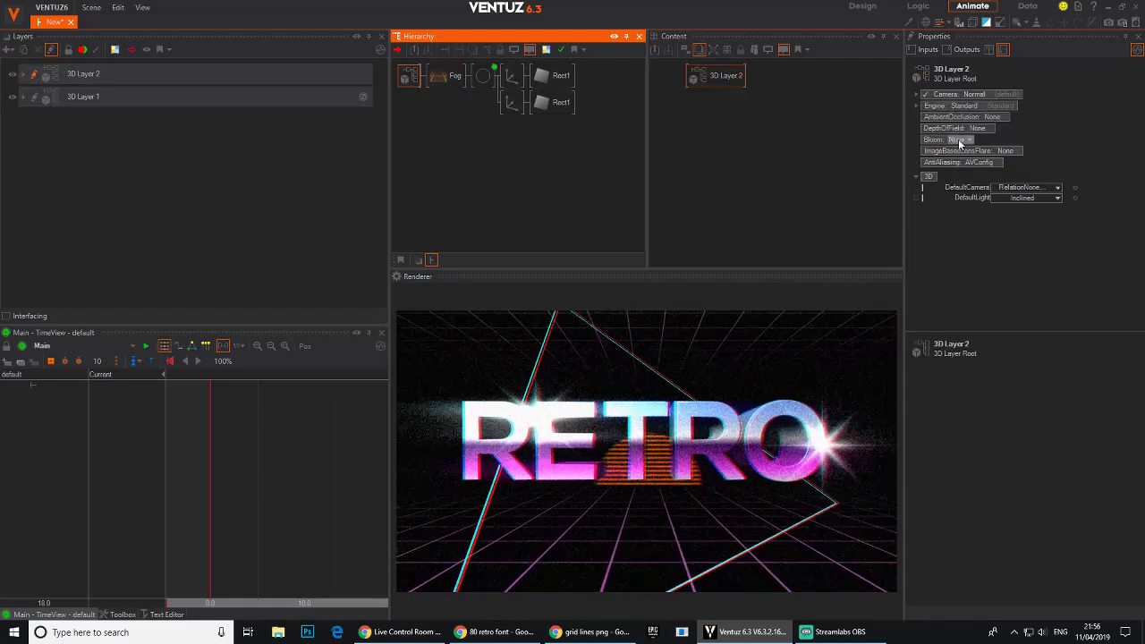
left_click(959, 141)
left_click(950, 162)
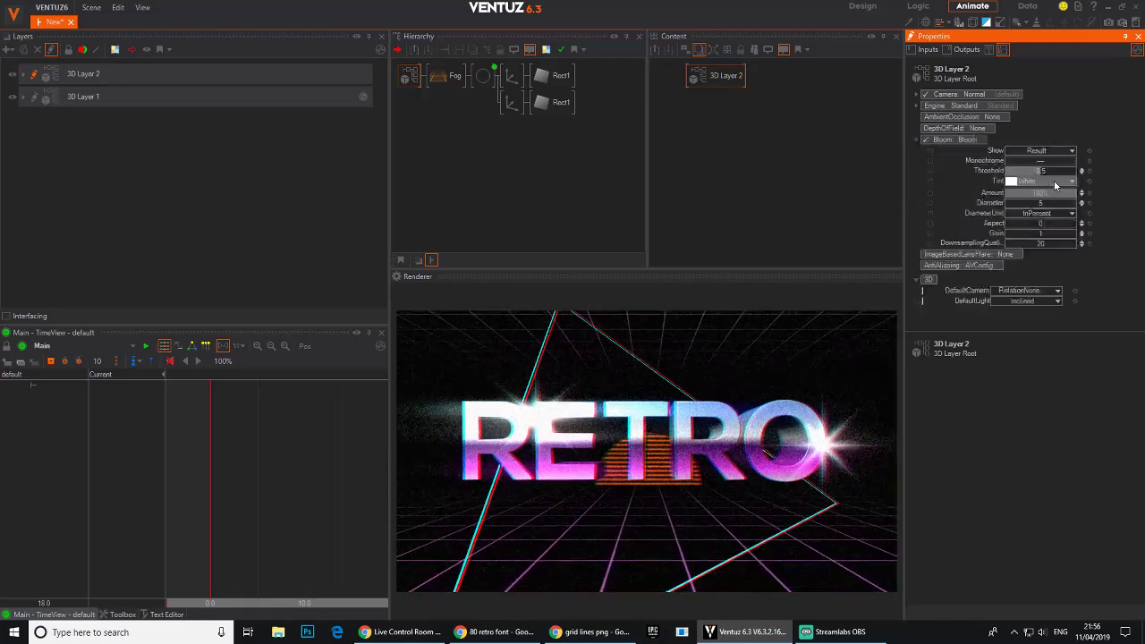
left_click_drag(1035, 207, 1027, 174)
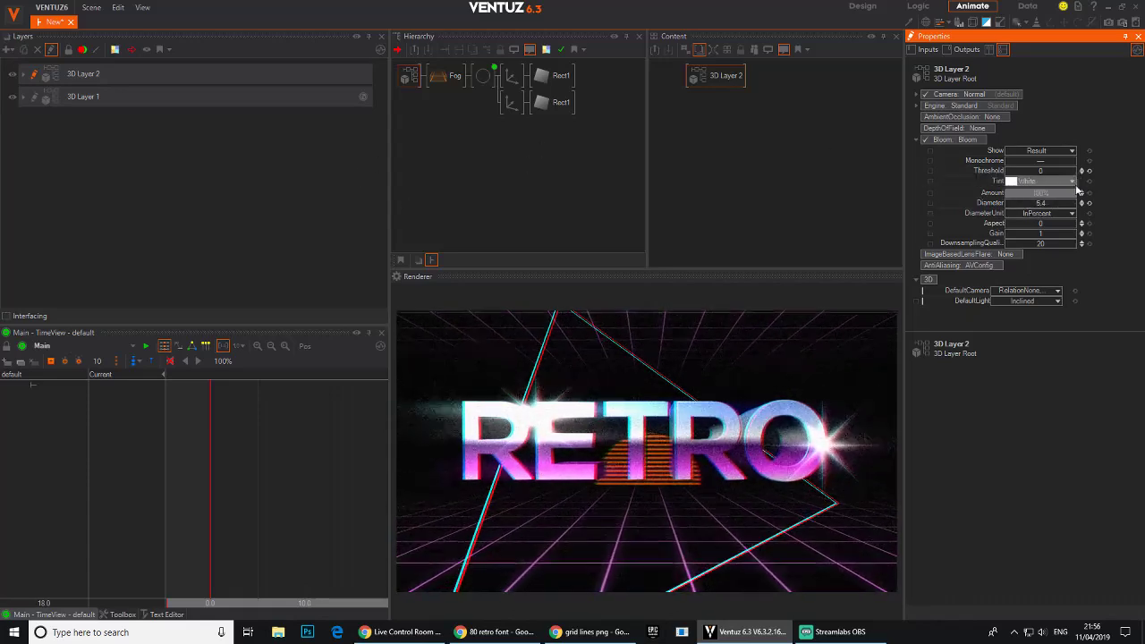
Step: Tint the grid layer's Bloom pale pink (253, 219, 255)
left_click(1072, 181)
left_click(978, 231)
left_click(978, 233)
left_click_drag(1033, 216, 1091, 196)
left_click(1086, 154)
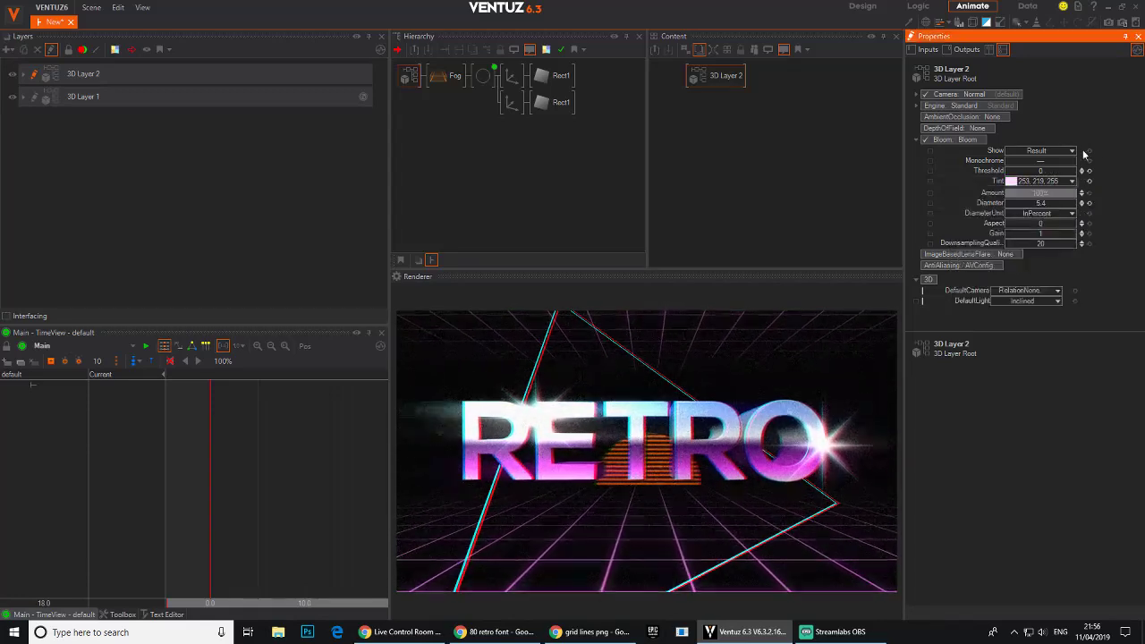
Step: Add an RGB Distortion effect to 3D Layer 2's effect group
left_click(34, 75)
left_click(23, 74)
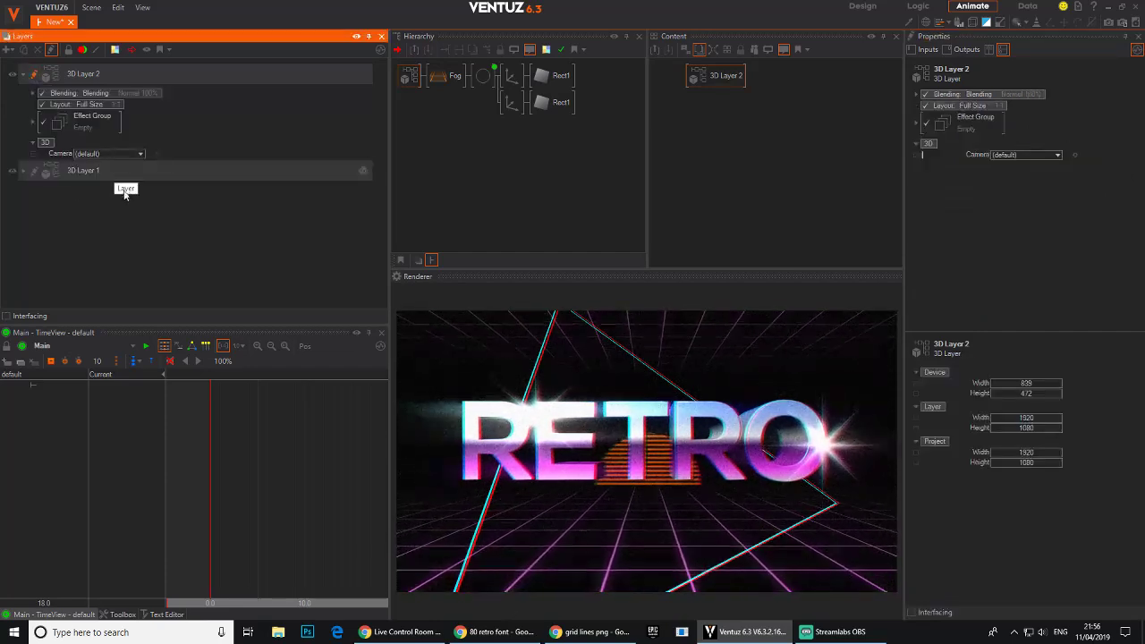
left_click(34, 122)
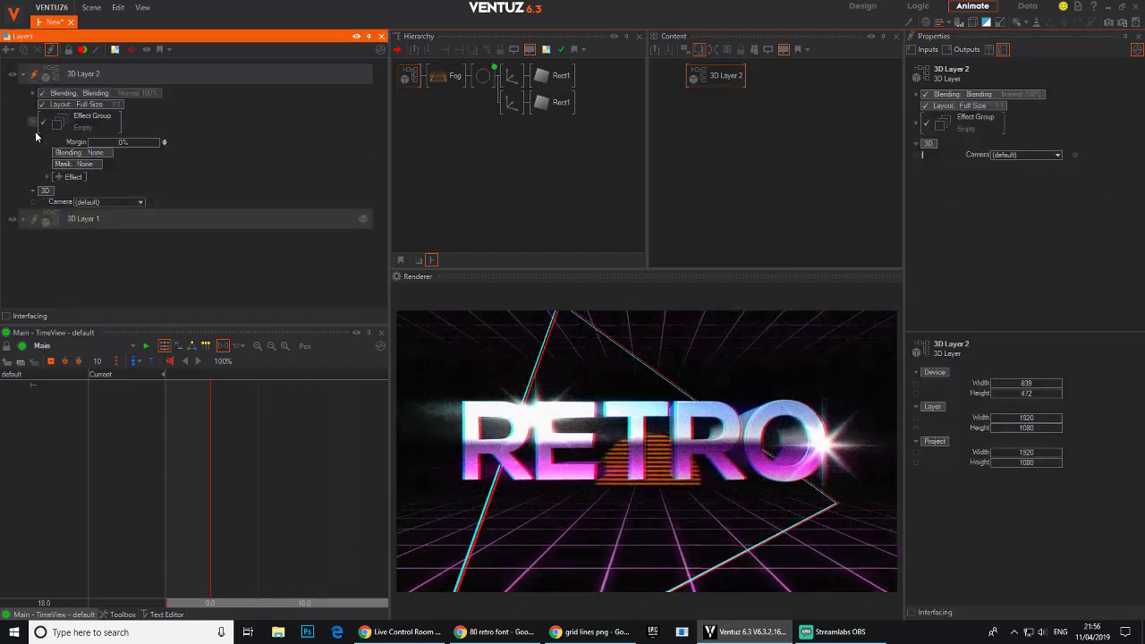
left_click(56, 176)
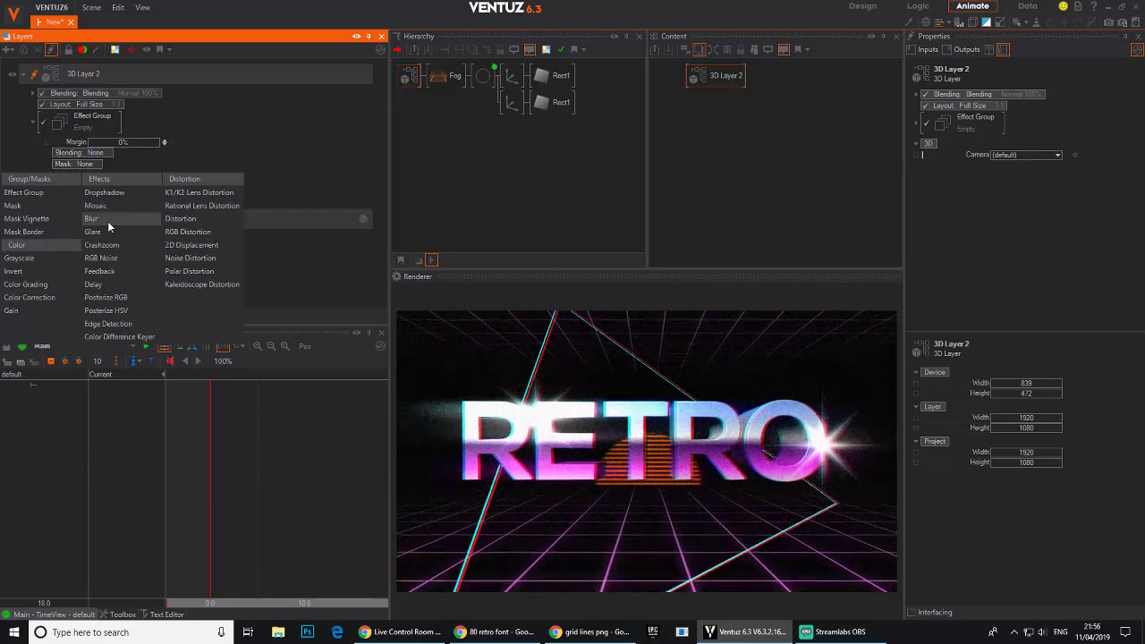
left_click(189, 231)
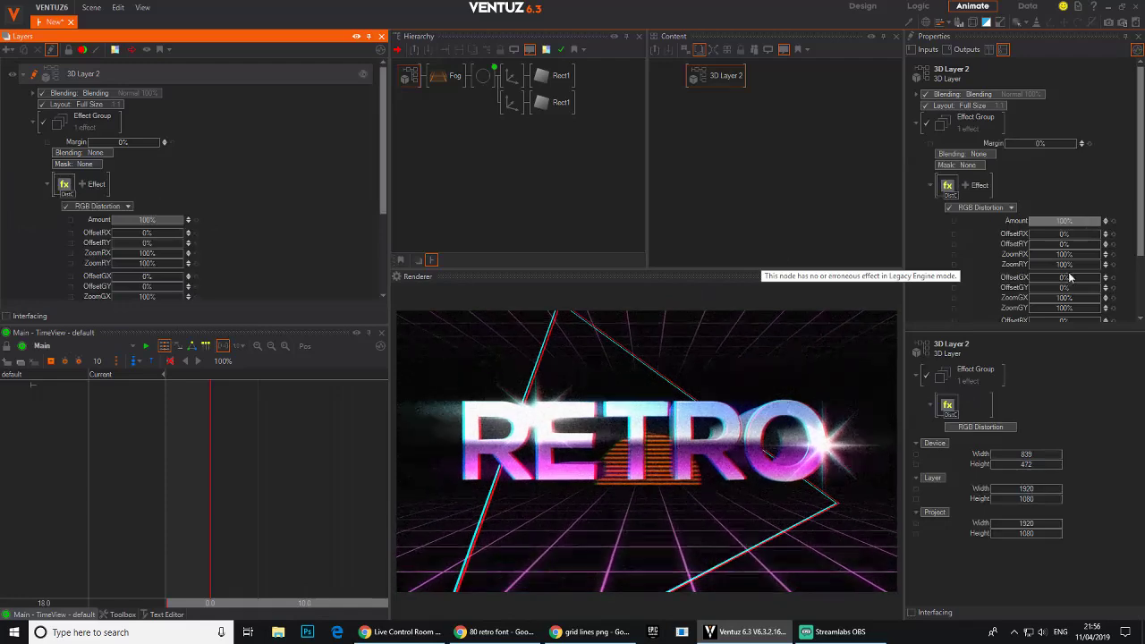
Step: Set the grid layer's RGB Distortion to OffsetRX 0.32% and ZoomRX 100.4%, with a slight OffsetRY shift
left_click(1095, 258)
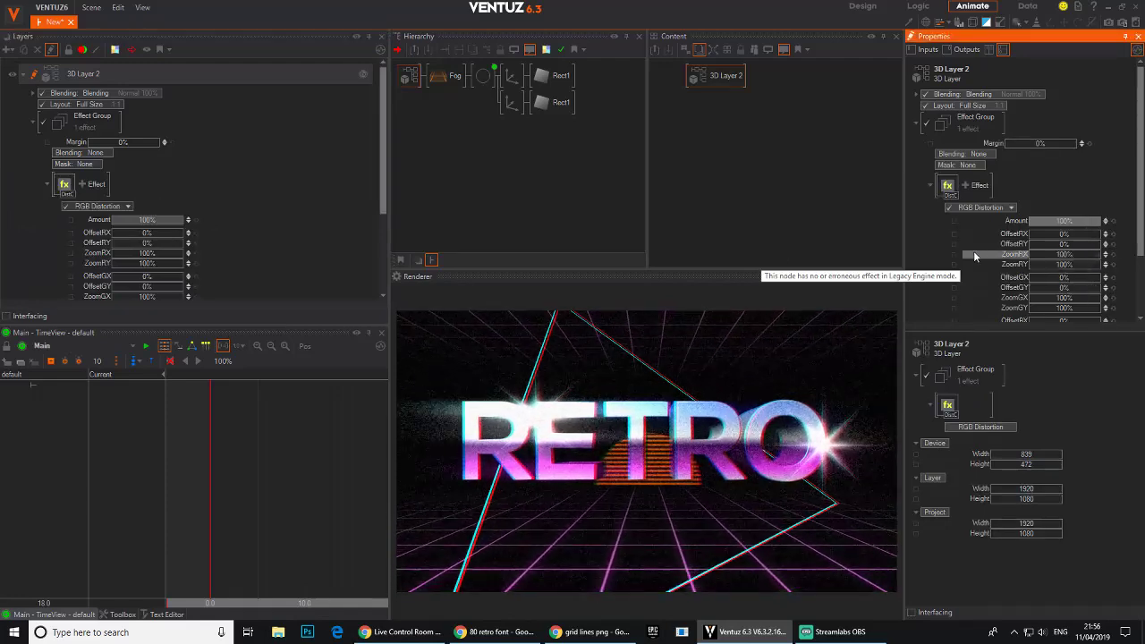
mouse_move(1058, 254)
left_mouse_down()
mouse_move(1098, 244)
mouse_move(1072, 244)
left_mouse_up()
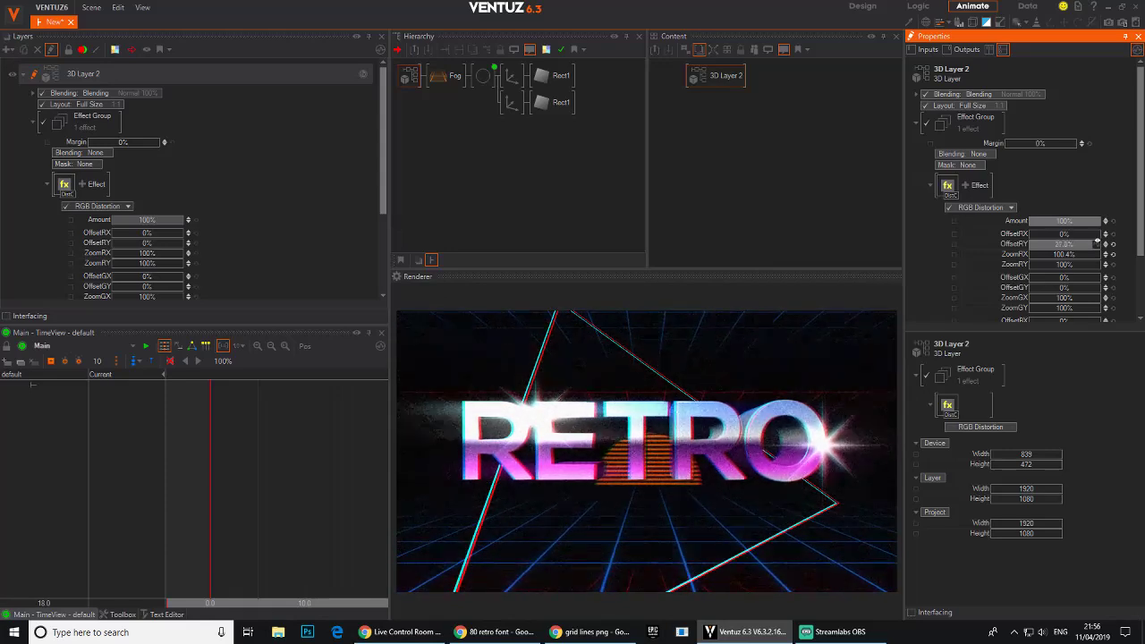
mouse_move(1079, 235)
left_mouse_down()
mouse_move(1035, 236)
mouse_move(1087, 244)
left_mouse_up()
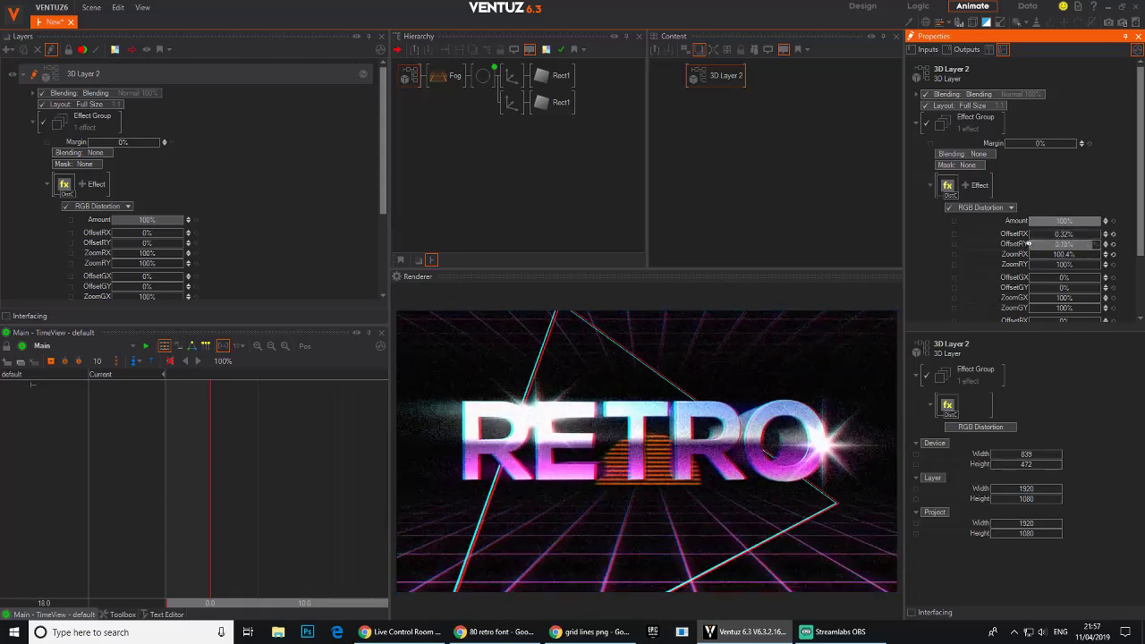
left_click(546, 106)
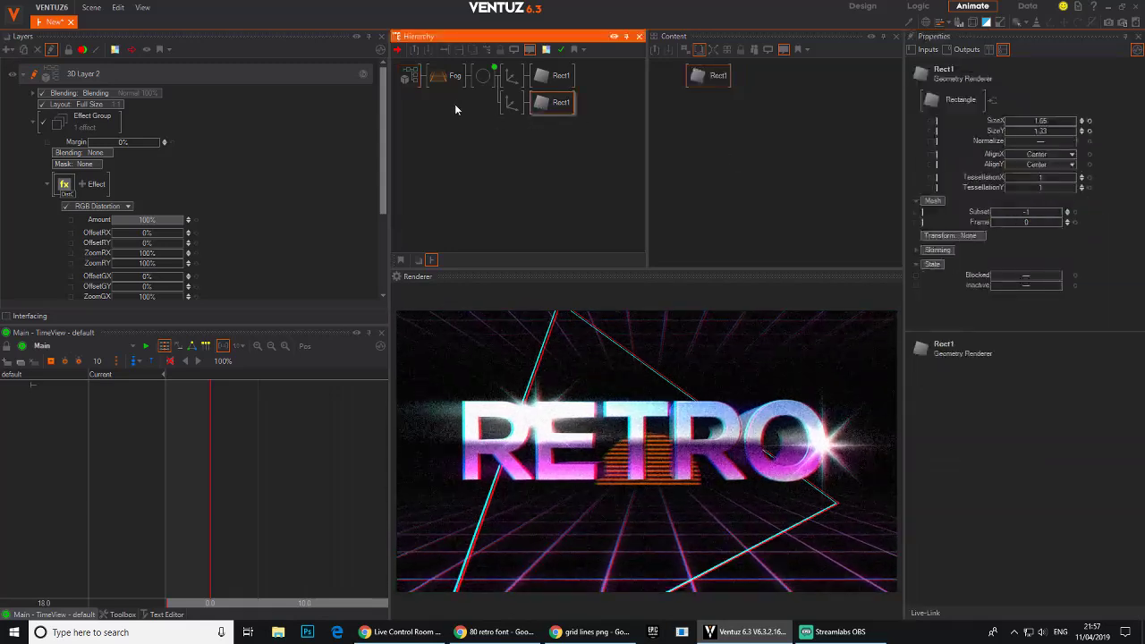
left_click(25, 76)
left_click(106, 77)
left_click(98, 101)
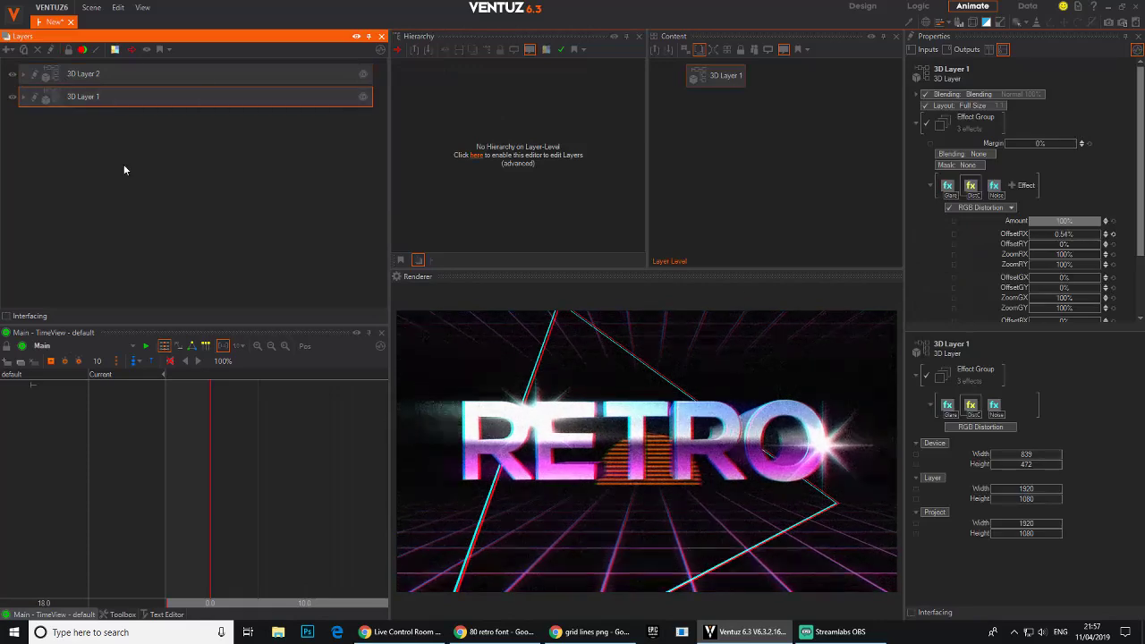
left_click(27, 77)
double_click(52, 79)
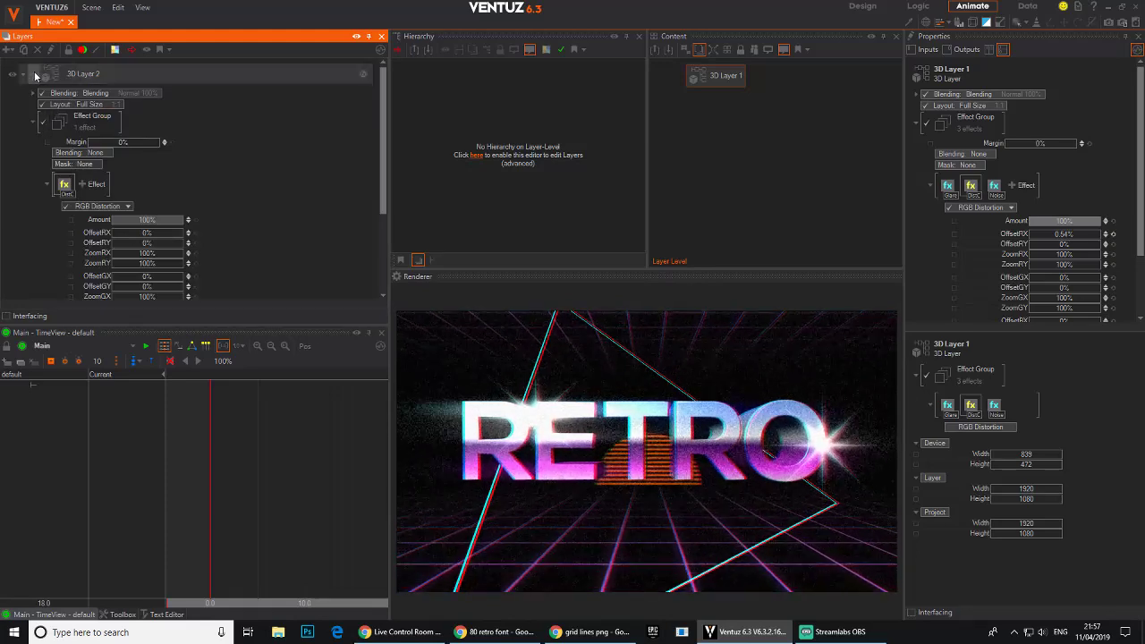
Step: Move the Fog node with both grid rectangles from 3D Layer 2 to the start of 3D Layer 1's hierarchy
left_click(432, 79)
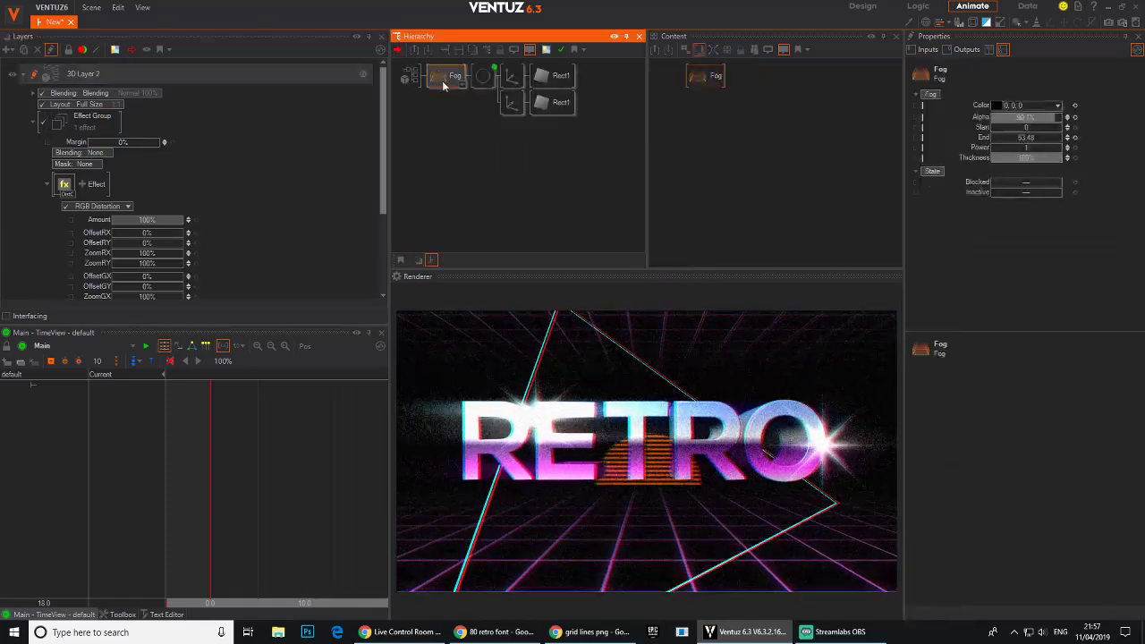
key("Delete")
left_click(25, 76)
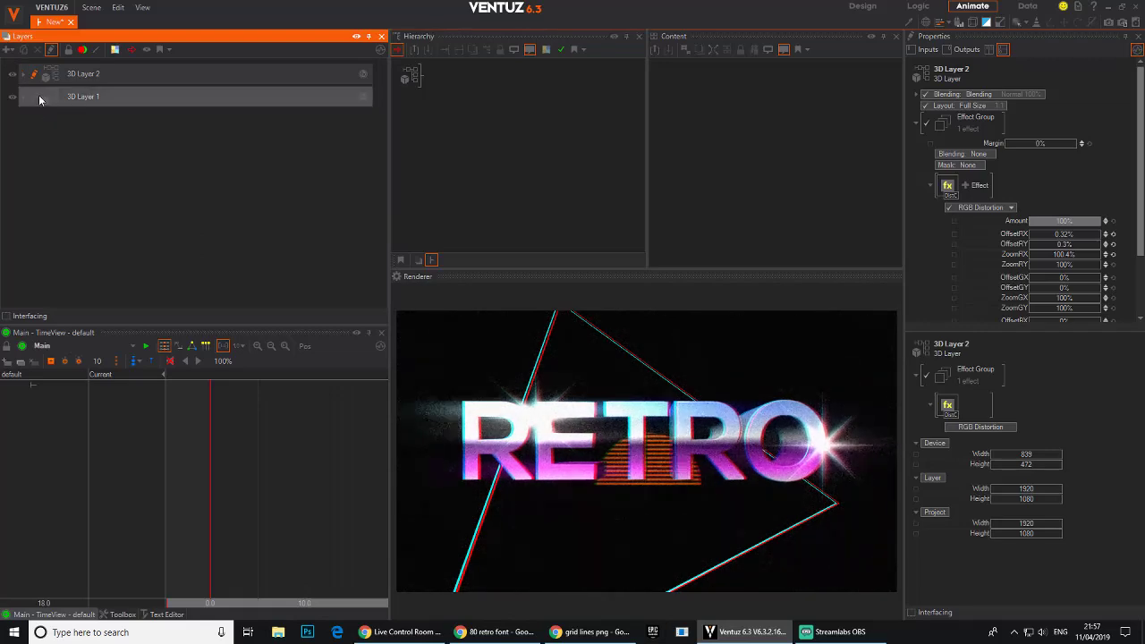
left_click(25, 96)
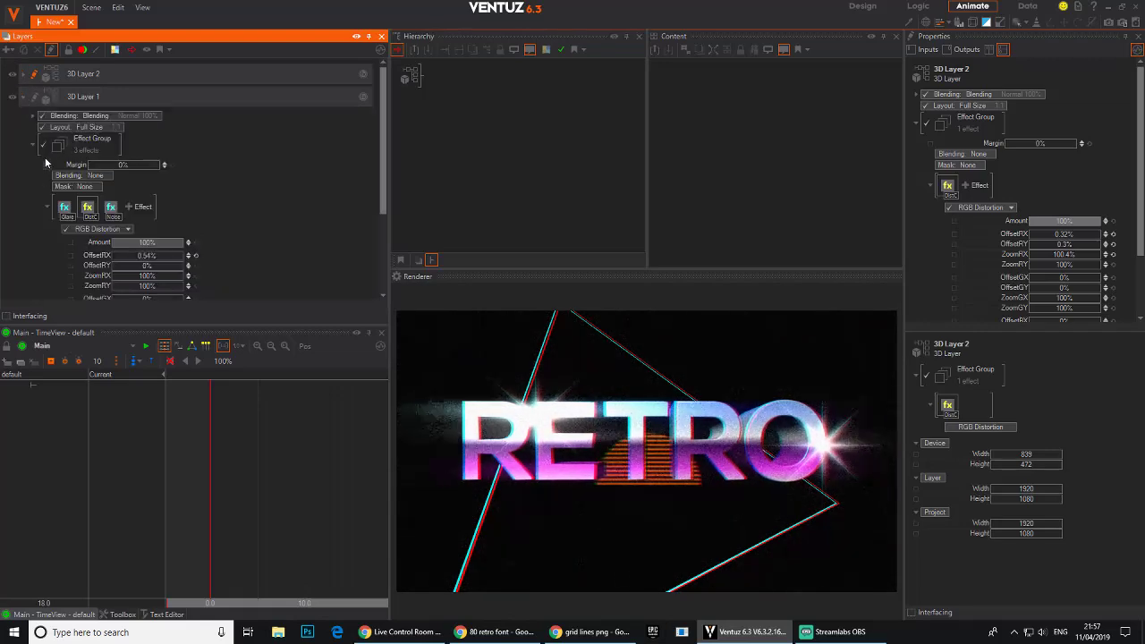
double_click(53, 96)
left_click(438, 75)
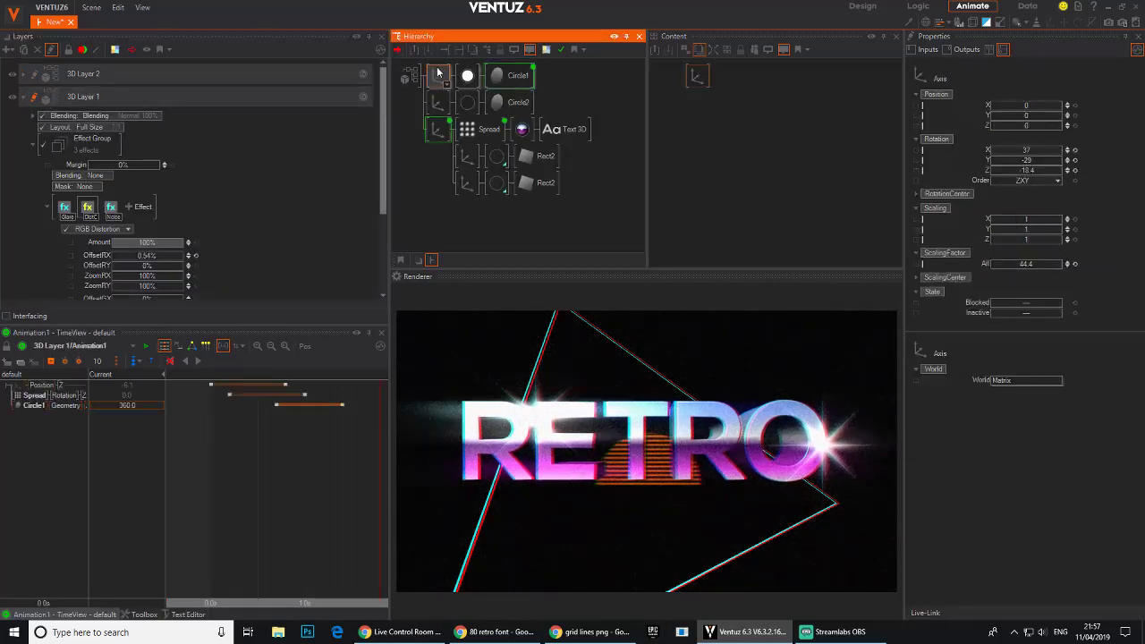
key("ctrl+z")
left_click_drag(456, 105, 445, 70)
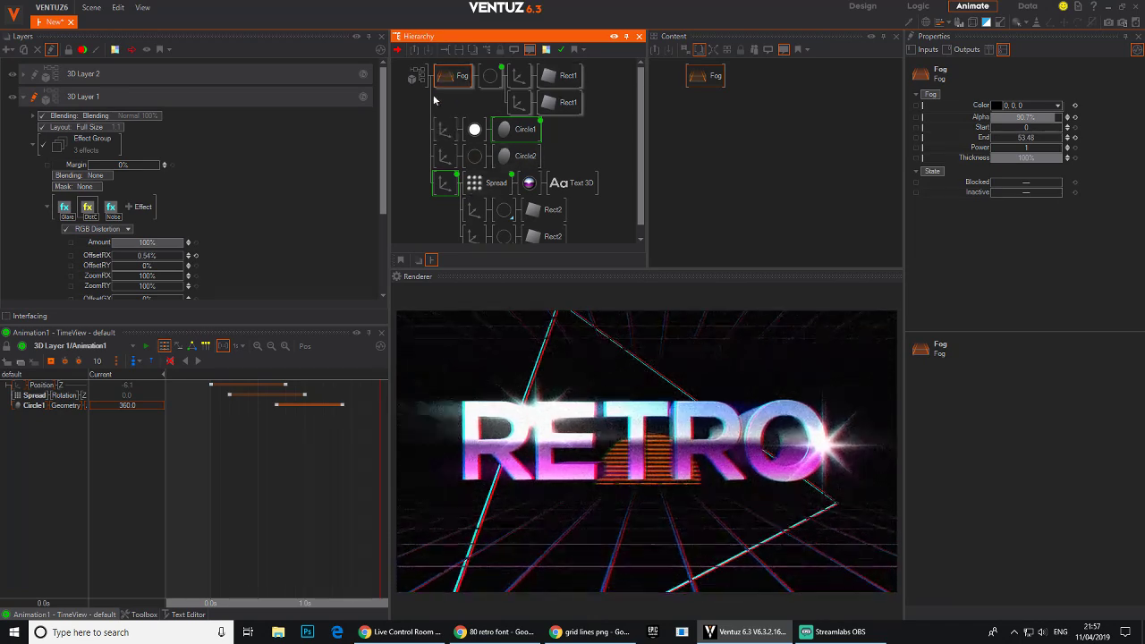
key("a")
left_click_drag(433, 155, 407, 117)
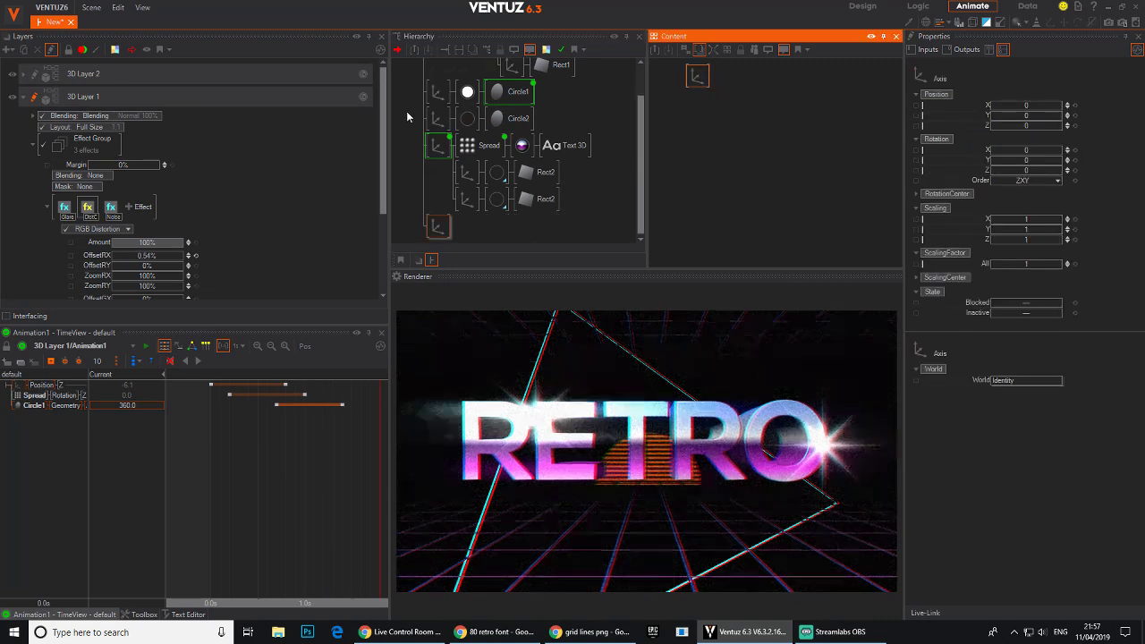
left_click(436, 224)
key("Delete")
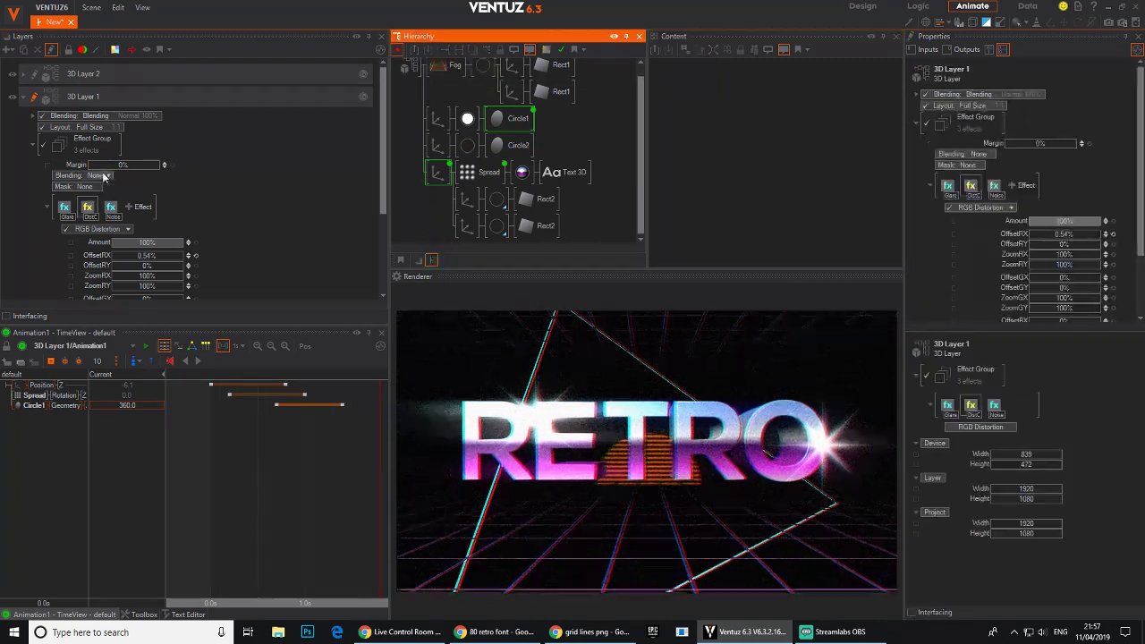
Step: Add a Distortion effect to 3D Layer 1's effect group with Radial1 0.478 and Radial2 -0.649
left_click(140, 207)
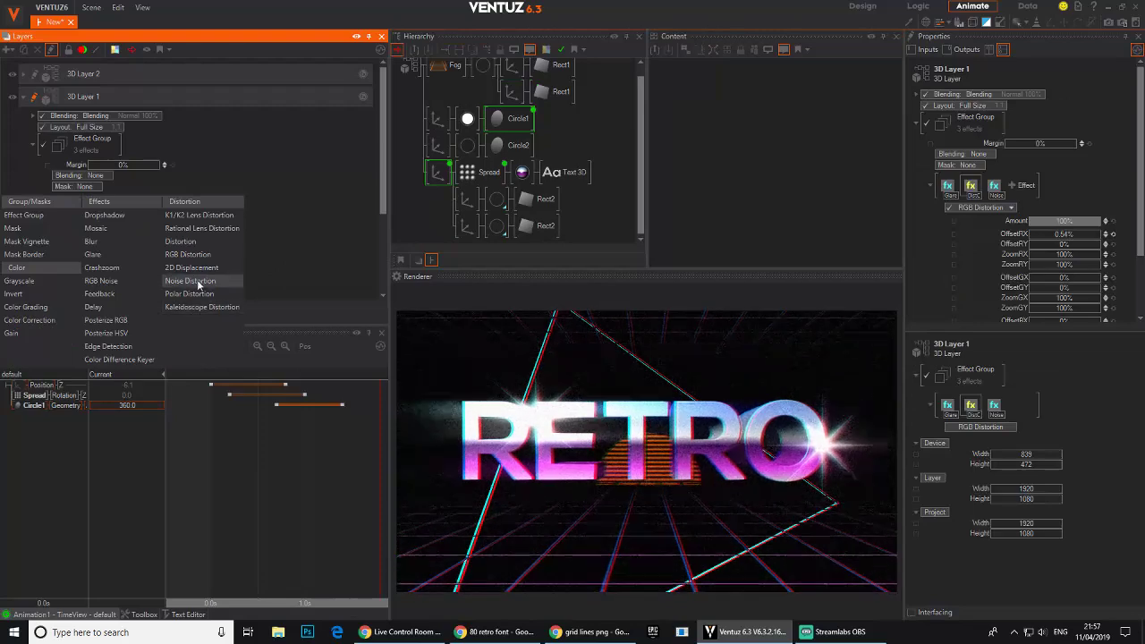
left_click(202, 241)
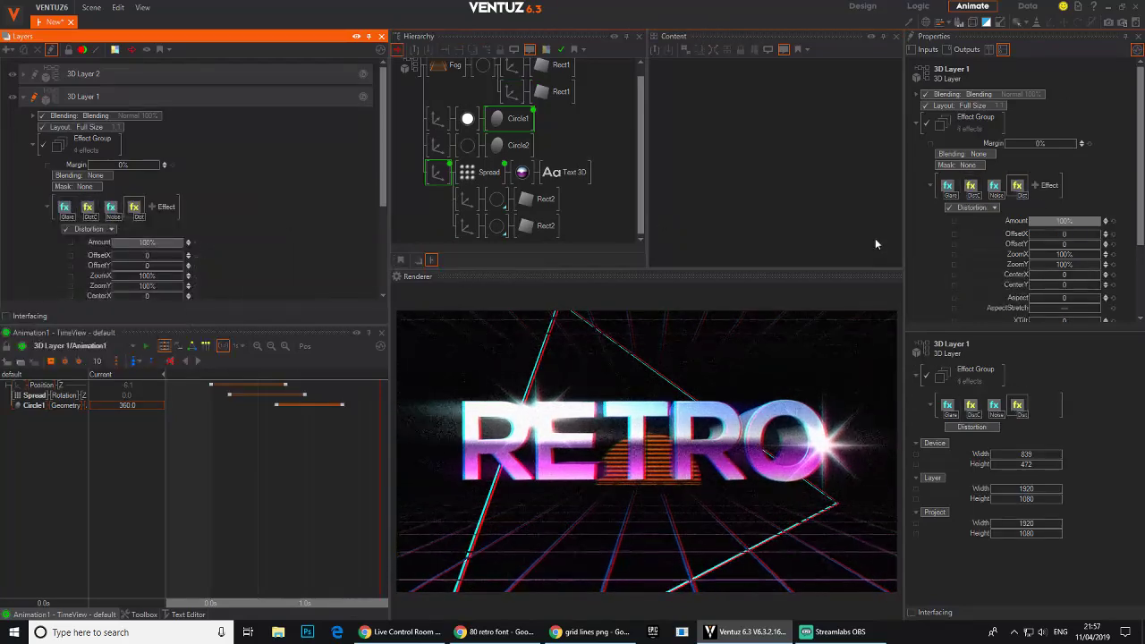
scroll(1108, 205, "down", 2)
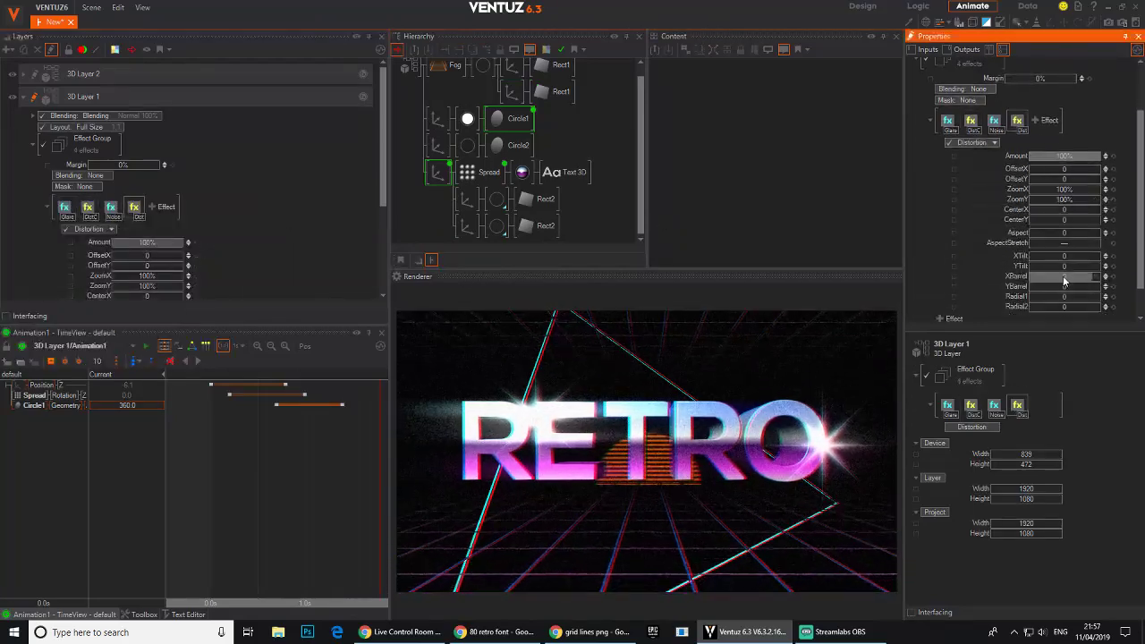
left_click_drag(1064, 307, 1099, 293)
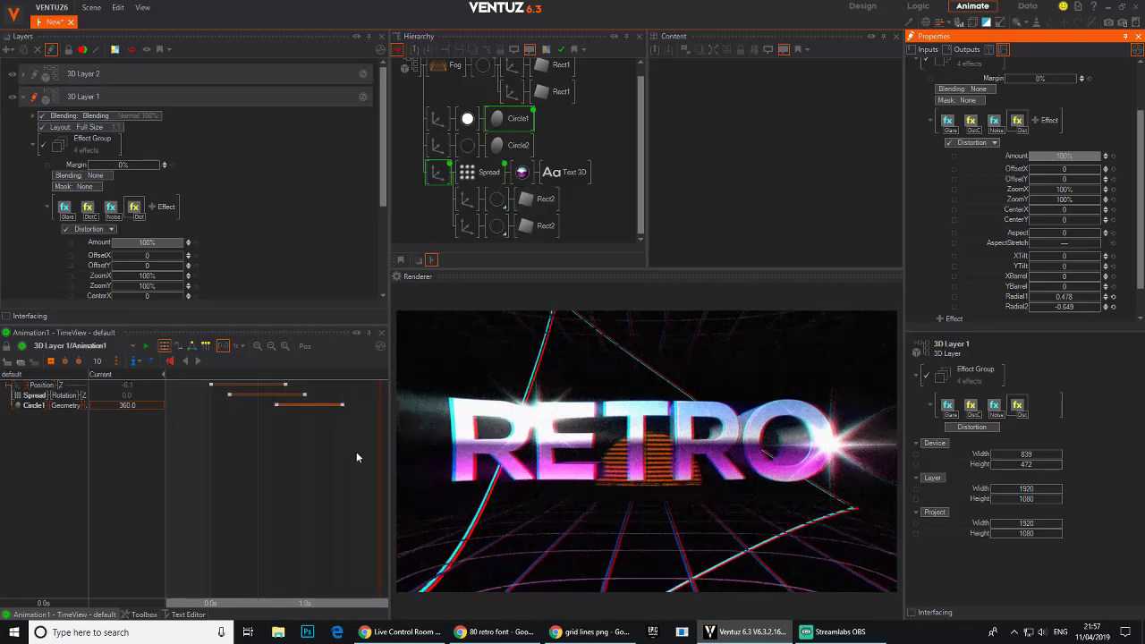
Step: Set the Distortion's XBarrel to 0.365 and YBarrel to 0.161, and scrub through the title animation to preview it
left_click(191, 433)
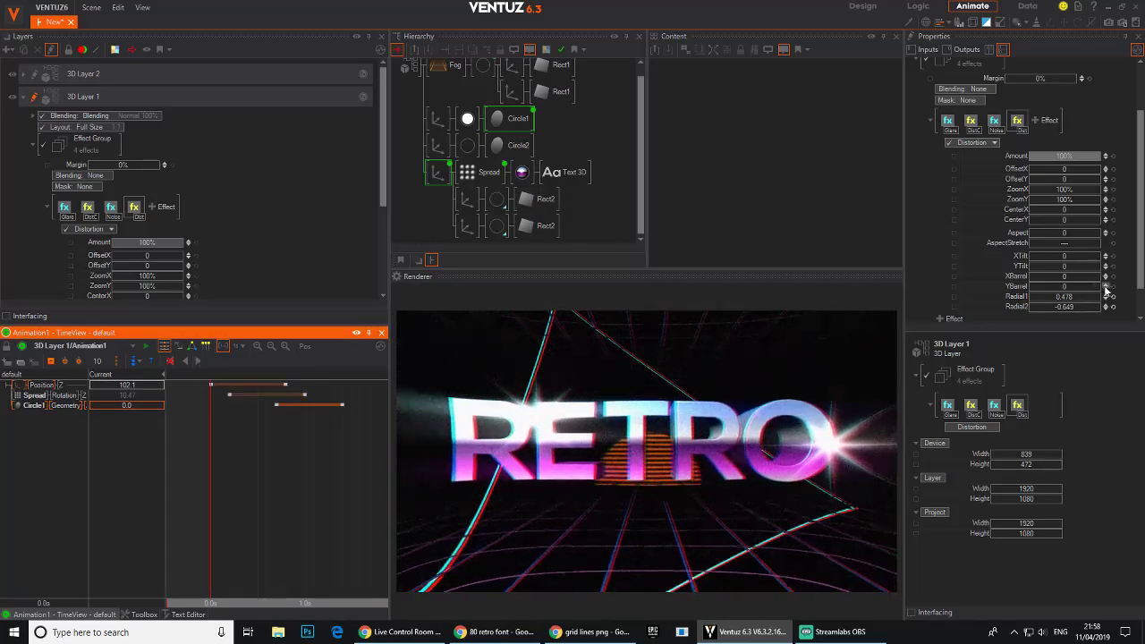
left_click_drag(1105, 276, 1091, 289)
left_click_drag(213, 471, 409, 472)
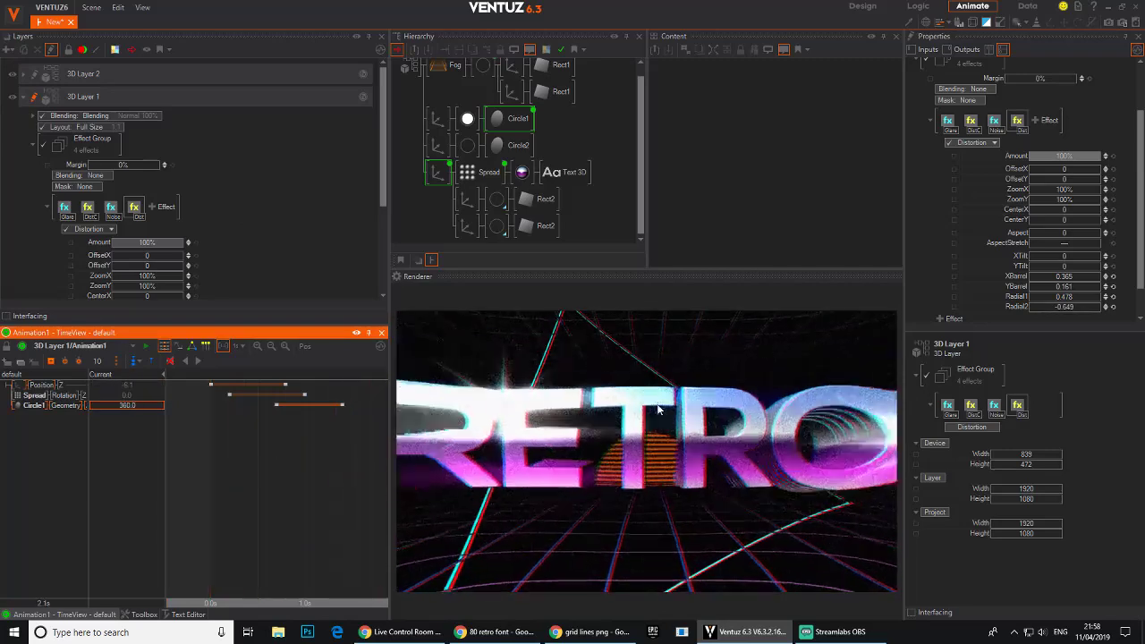